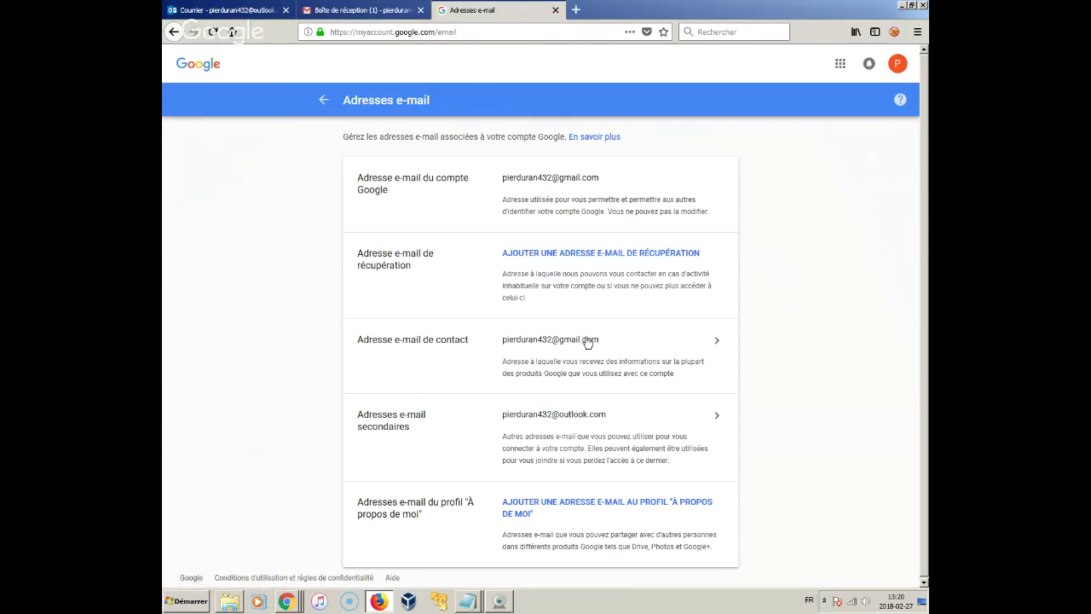
Confirm the password and add the Outlook address as the Google recovery e-mail, then switch to Outlook
click(588, 256)
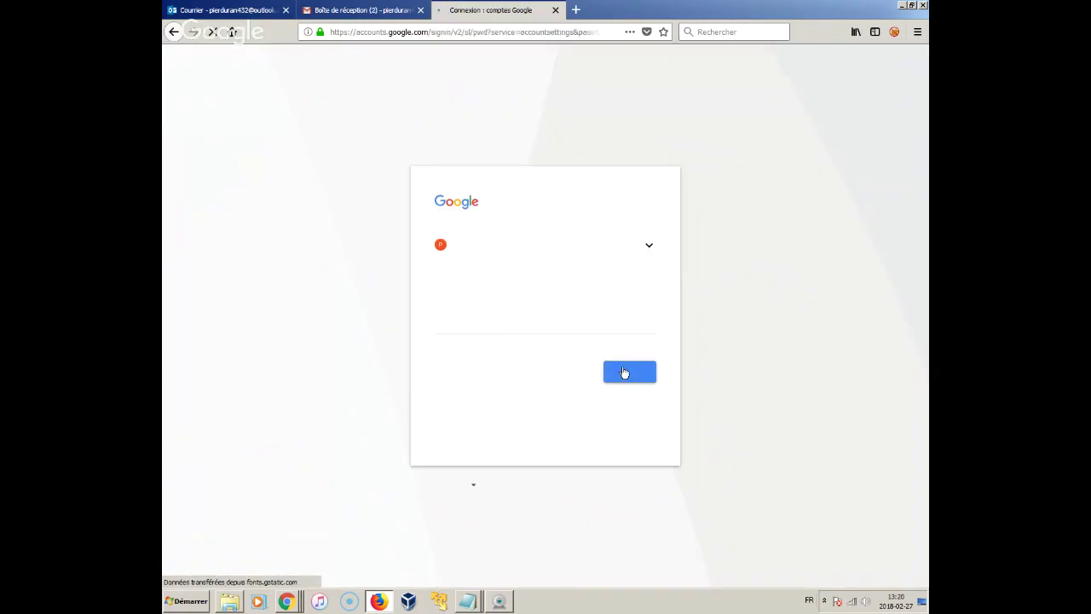
click(630, 374)
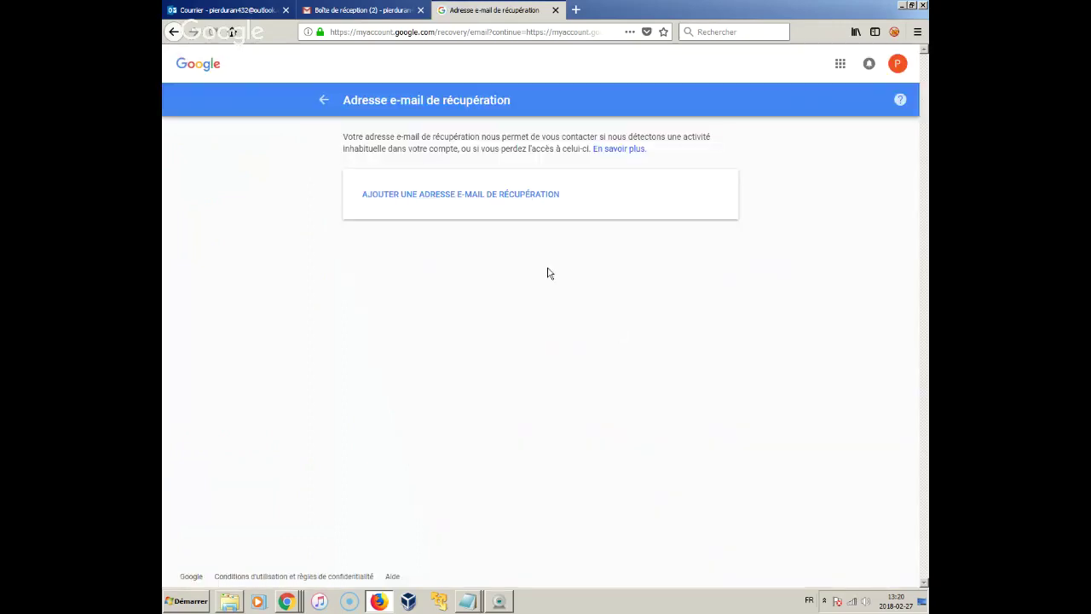
click(511, 195)
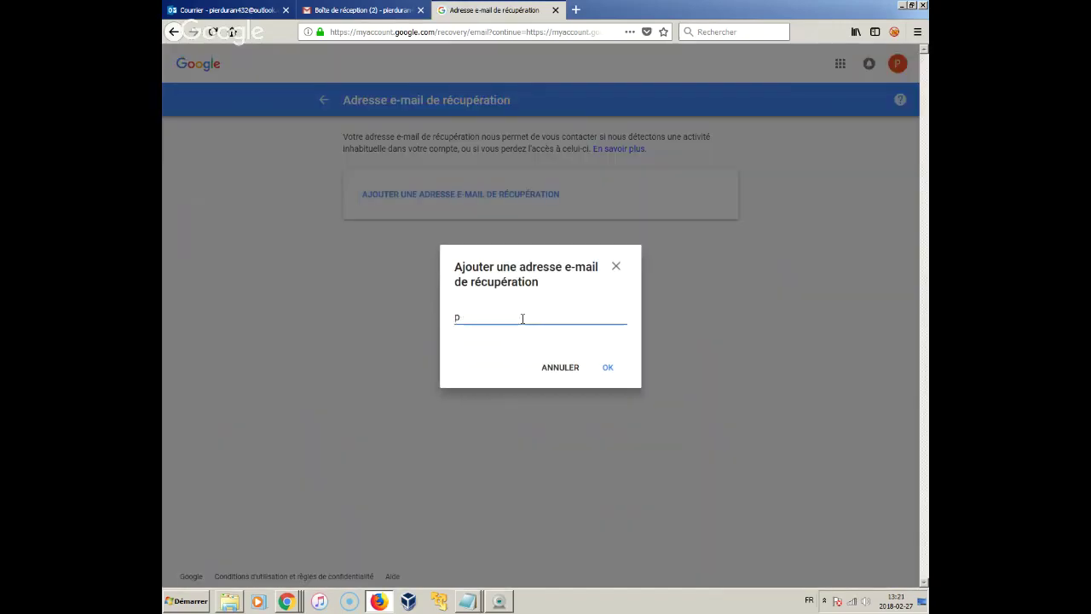
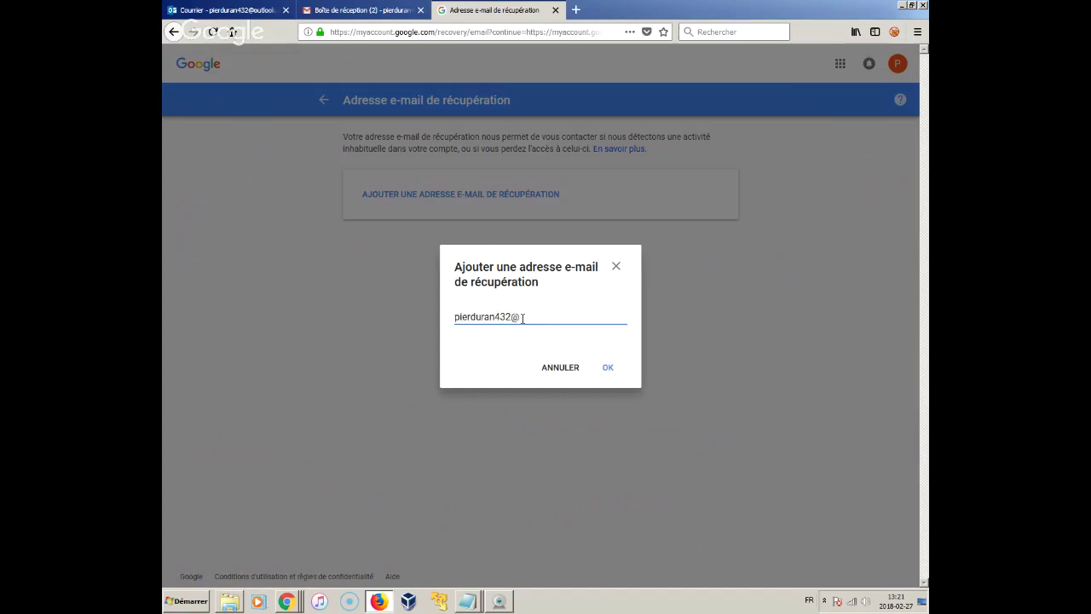
click(608, 369)
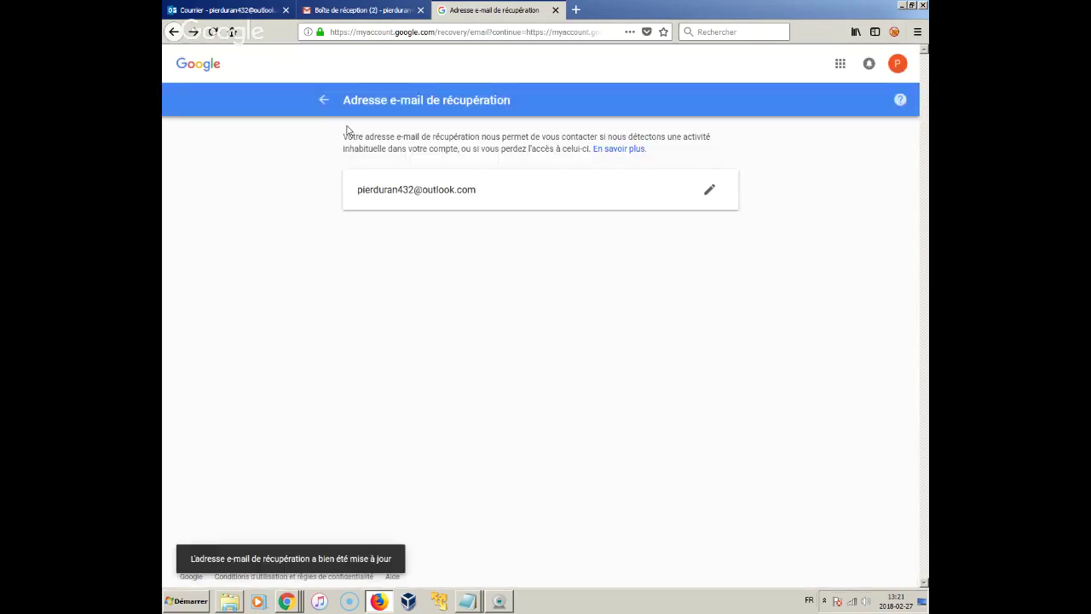
click(326, 101)
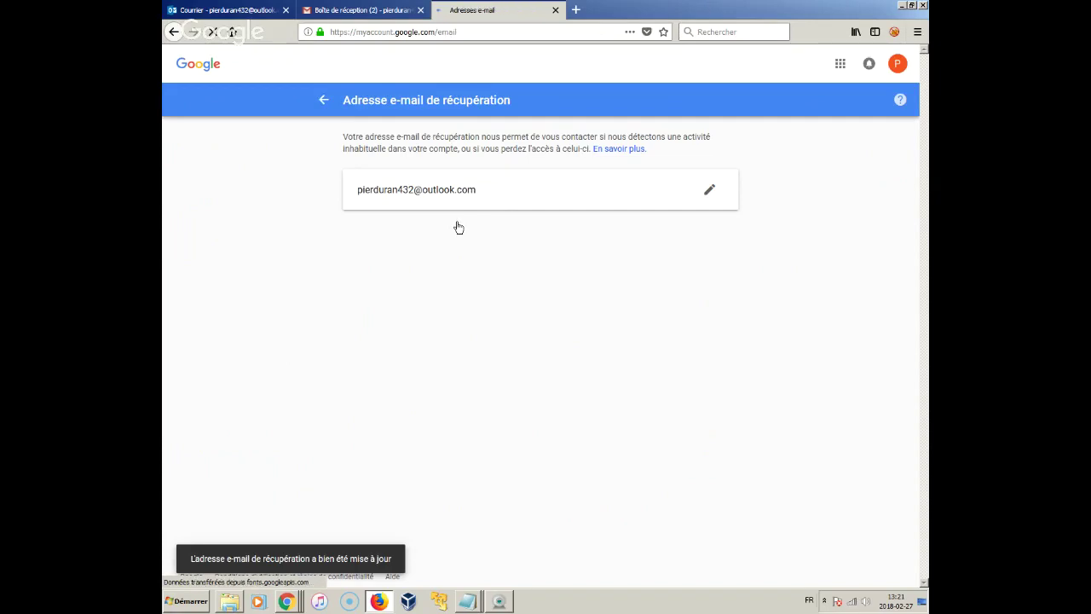
click(248, 12)
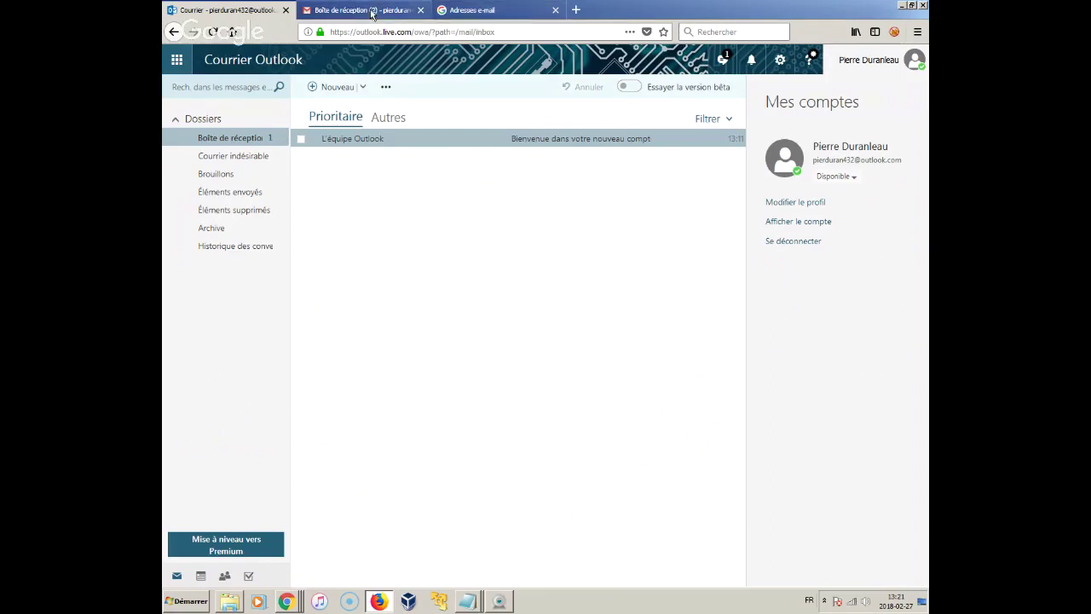
Reopen the recovery e-mail, re-enter the password and keep the Outlook address unchanged
click(480, 12)
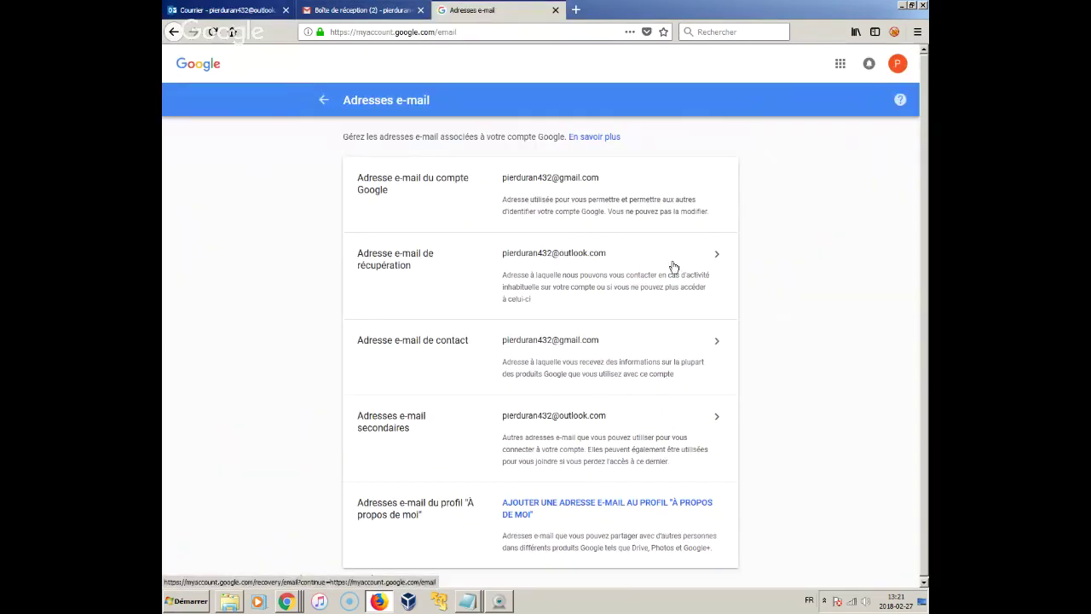
click(715, 257)
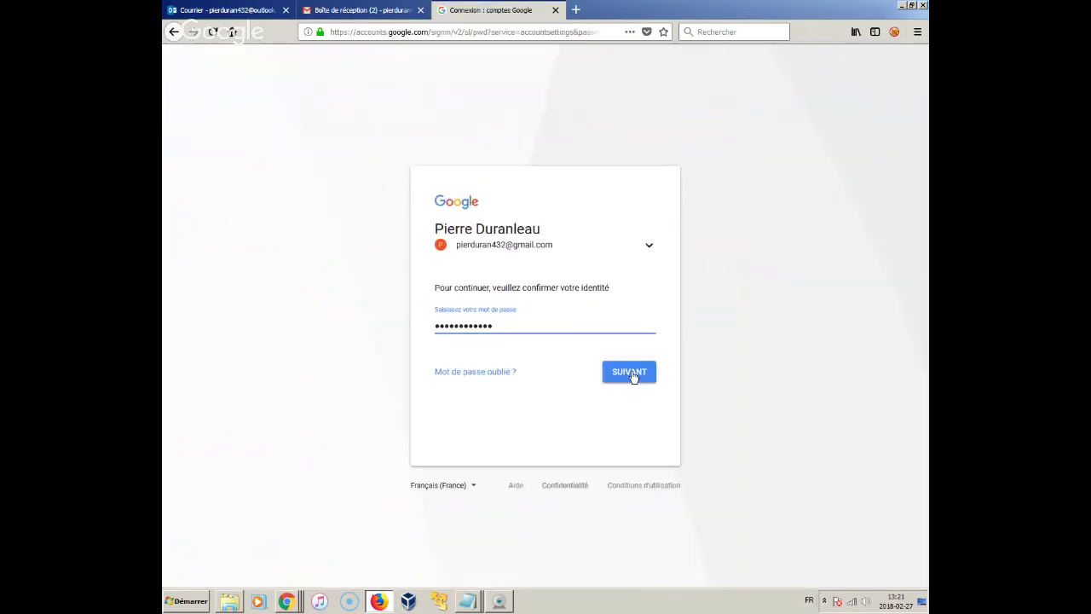
click(632, 377)
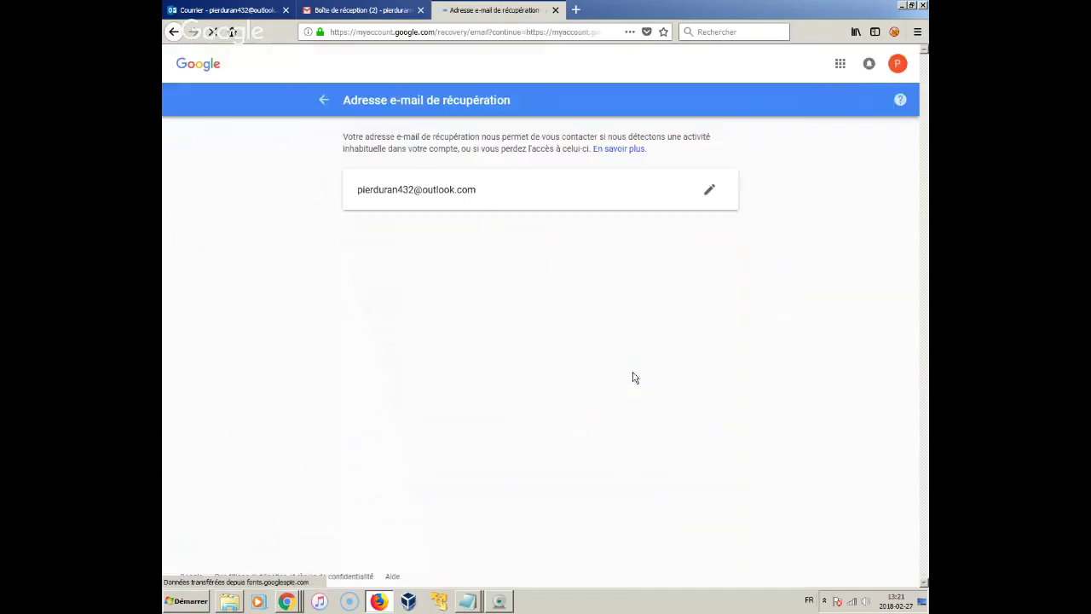
click(709, 191)
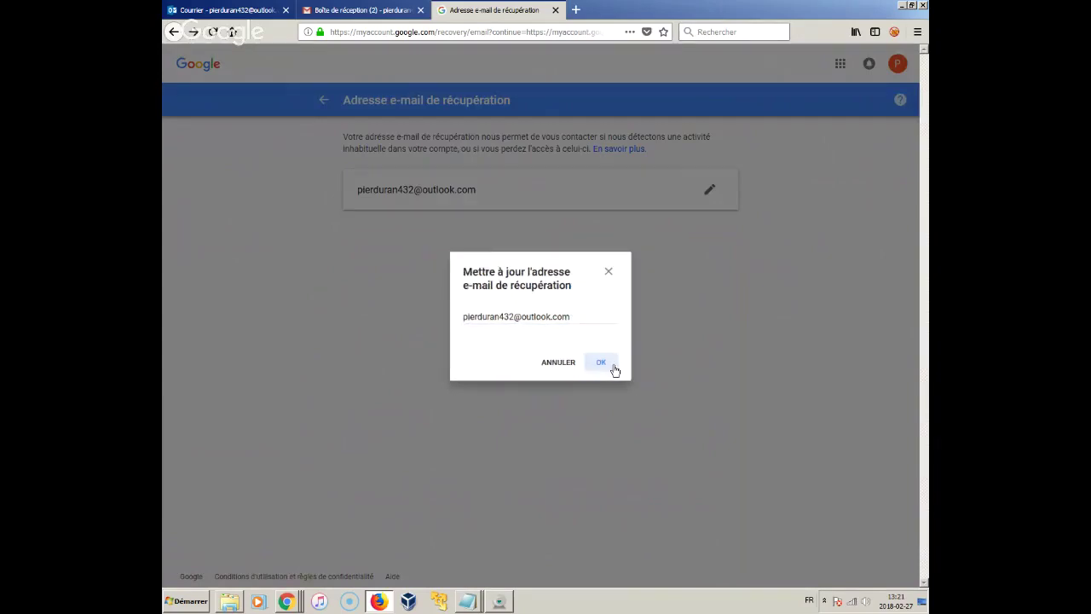
click(602, 363)
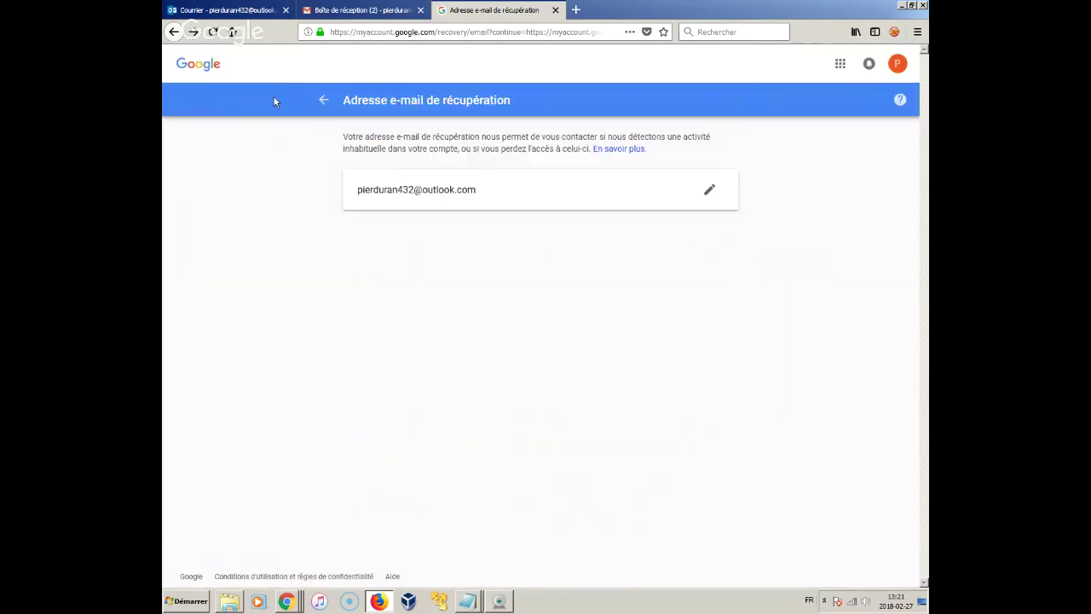
click(324, 101)
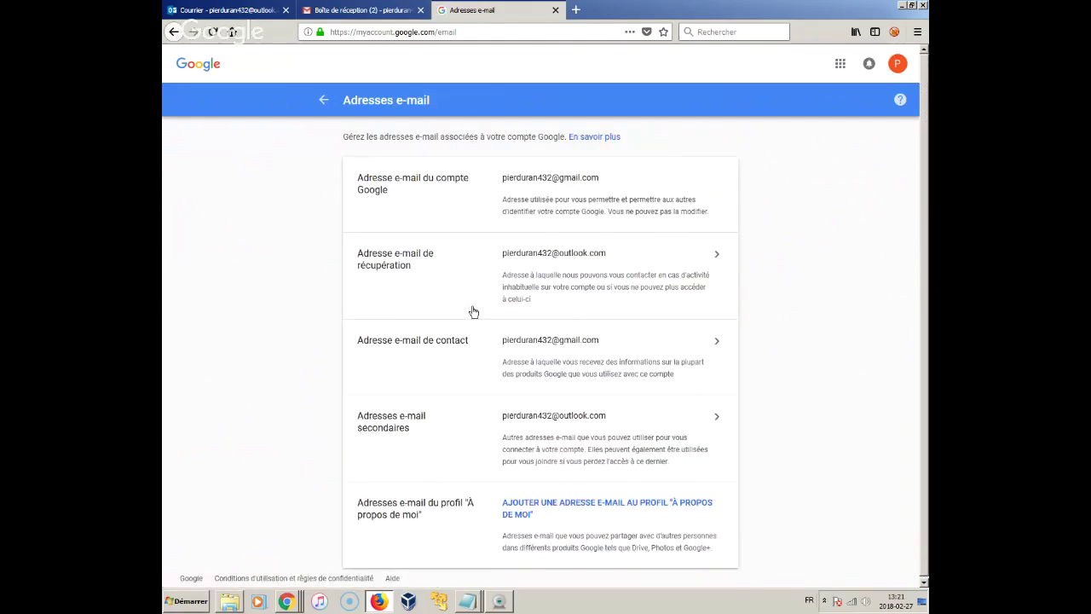
Open Adresses e-mail secondaires after confirming the password, then go to Gmail through Outlook
click(583, 418)
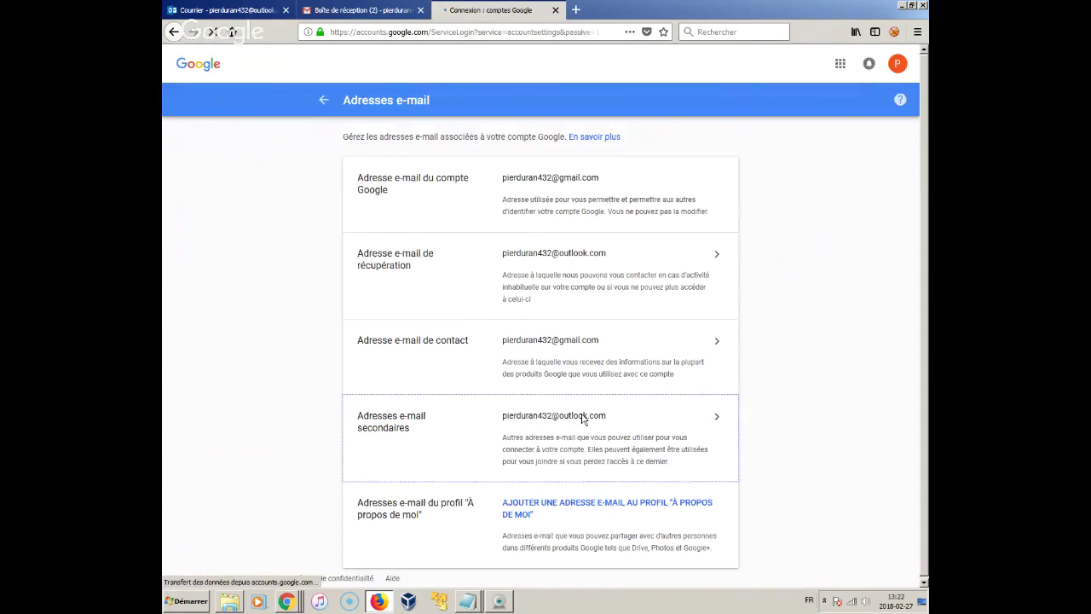
click(635, 376)
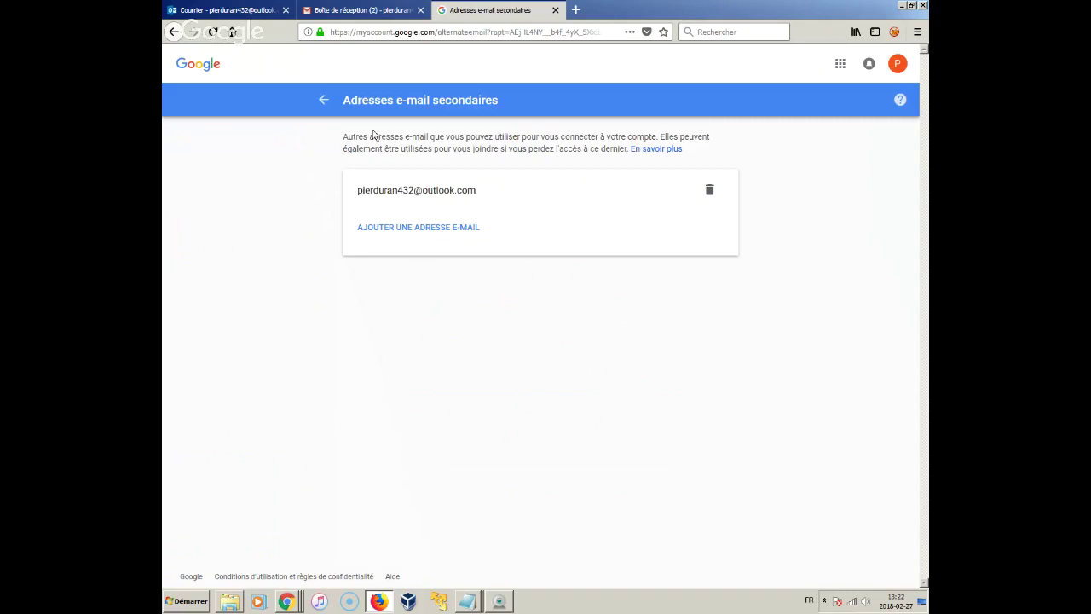
click(239, 12)
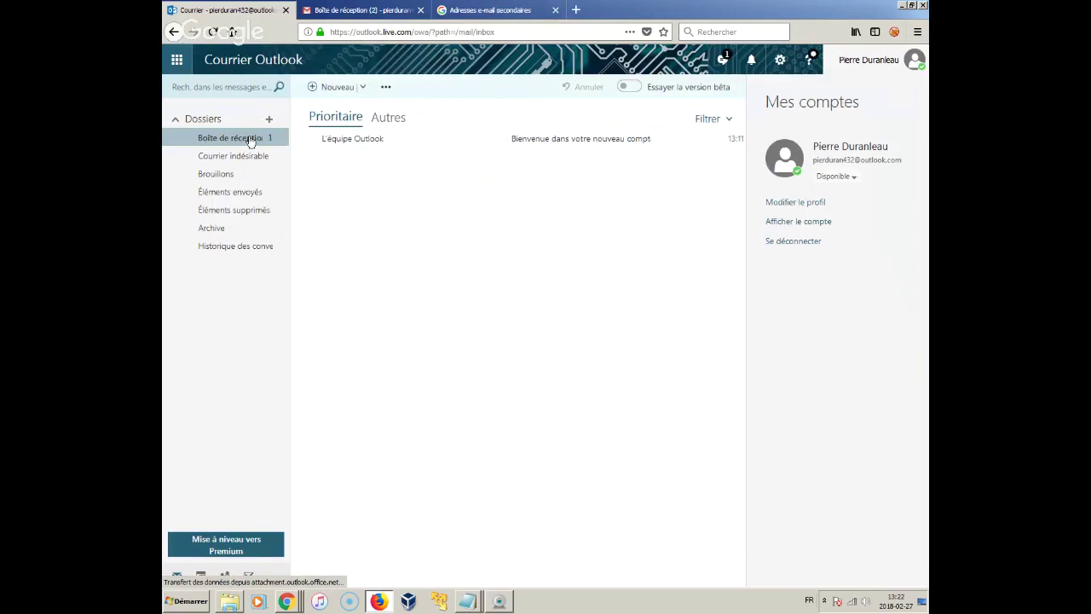
click(374, 11)
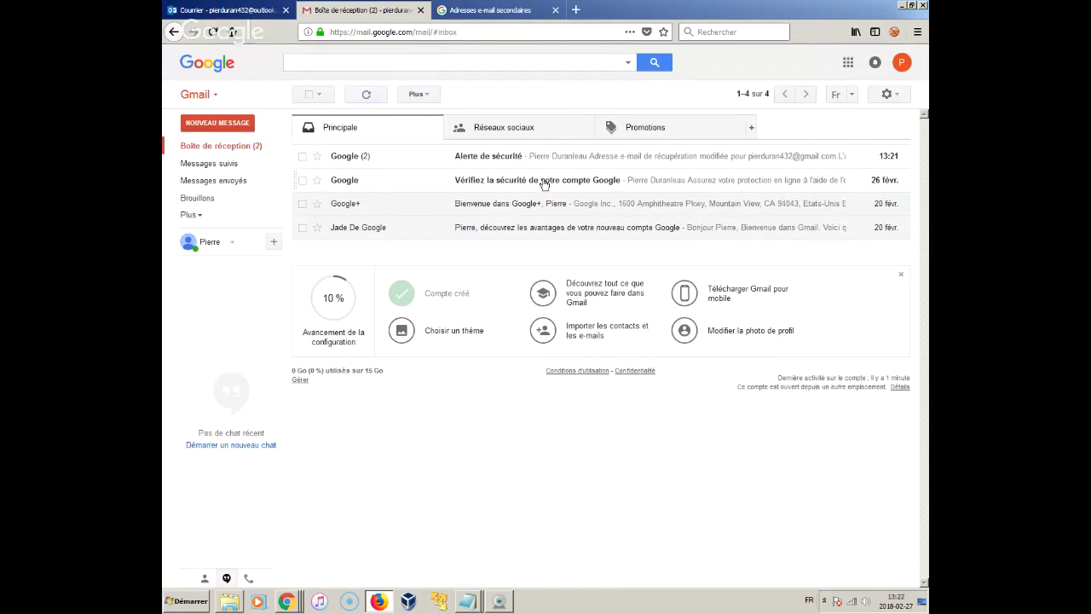
Open the security check e-mail, start the checkup with Vérifier l'état, then close that tab
click(542, 183)
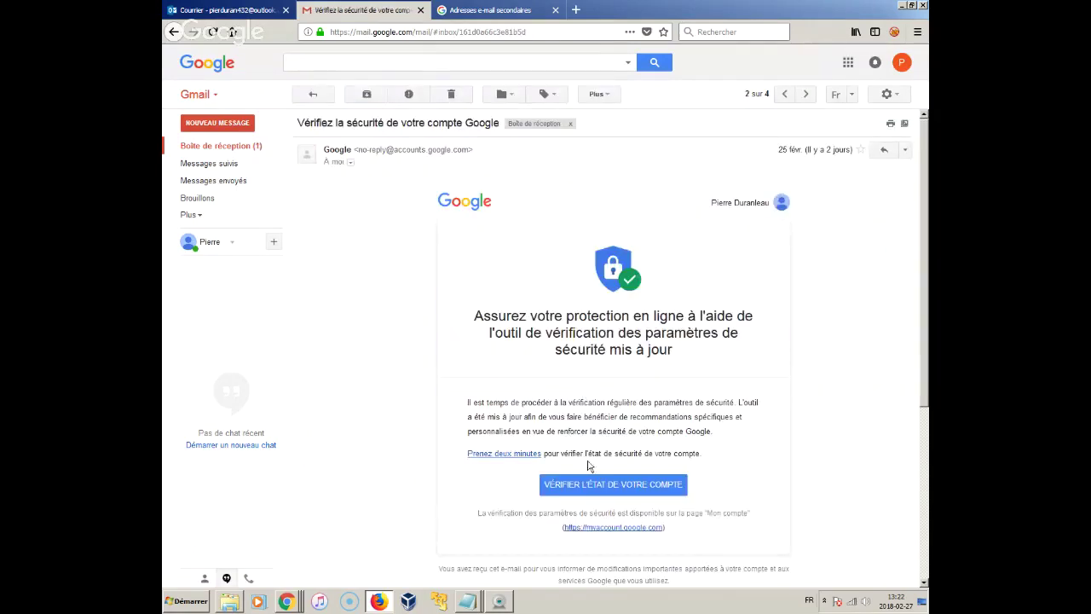
click(596, 484)
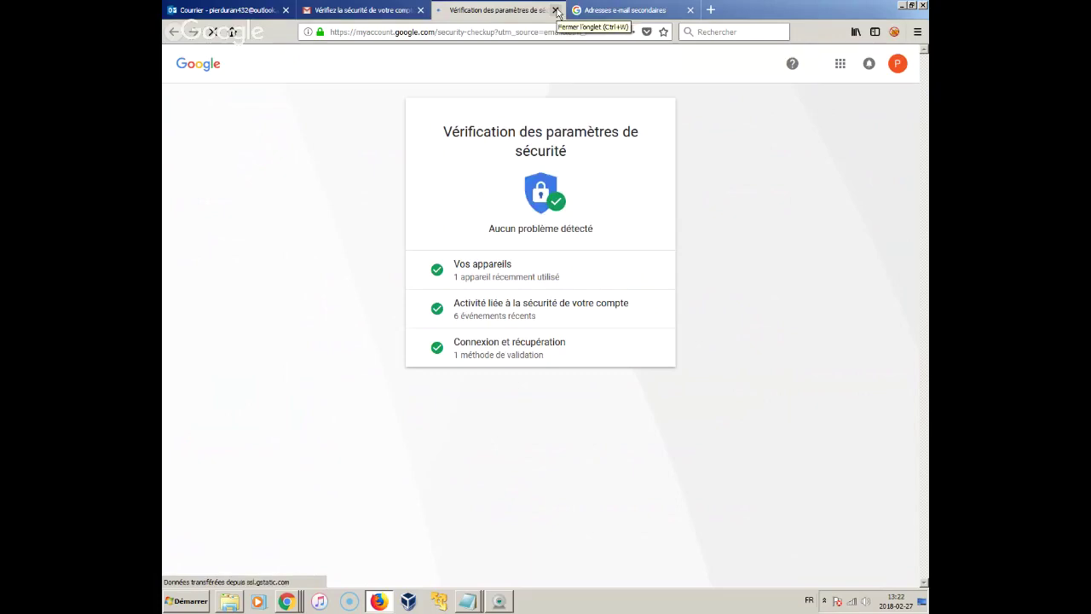
middle_click(525, 17)
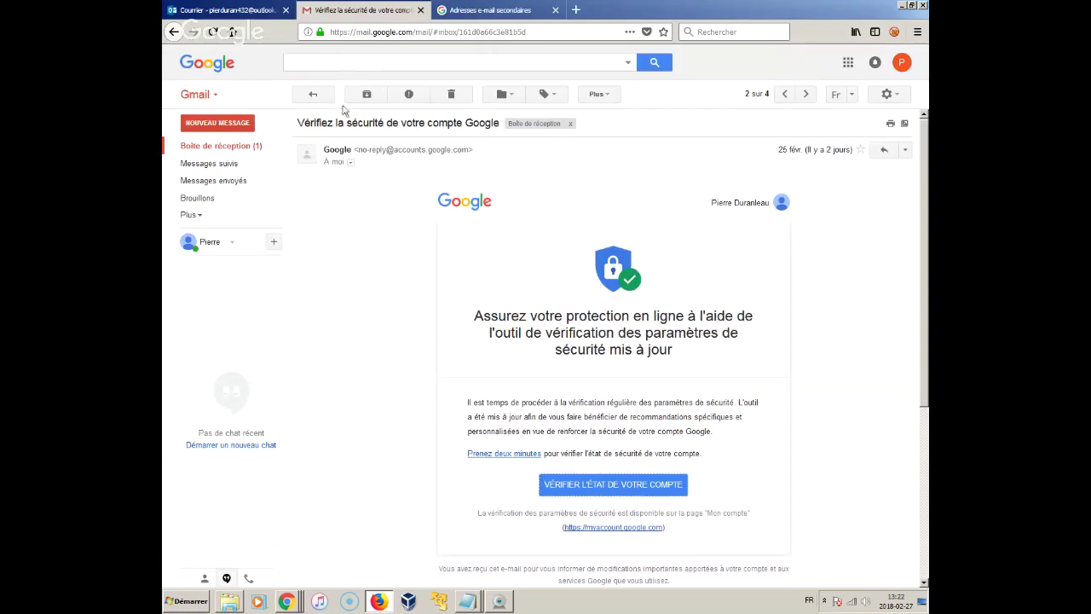
Open the Alerte de sécurité e-mail and choose Consulter l'activité to see recent devices
click(313, 94)
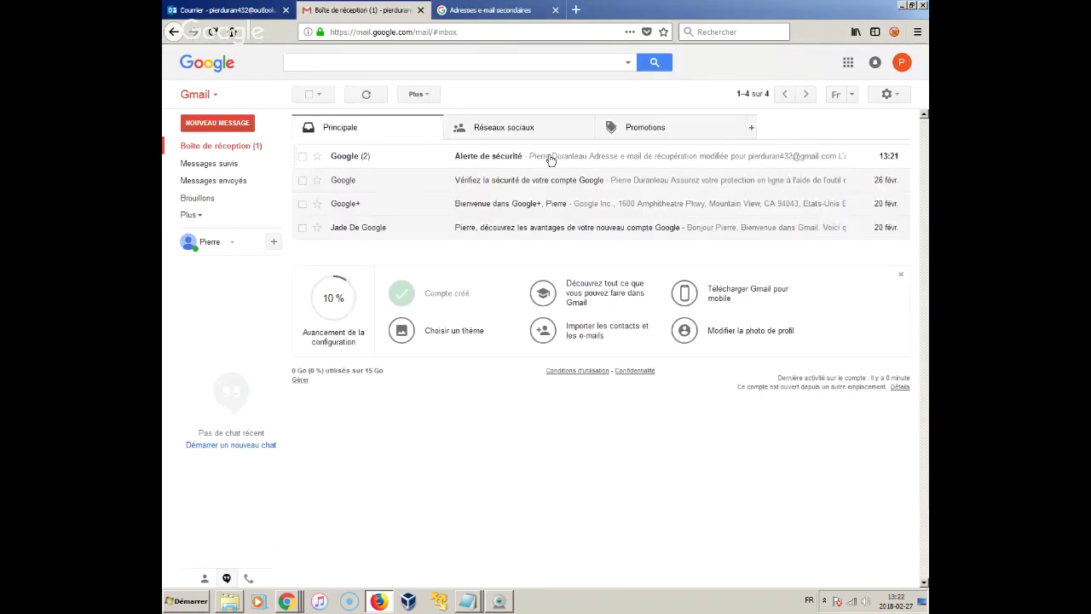
click(550, 160)
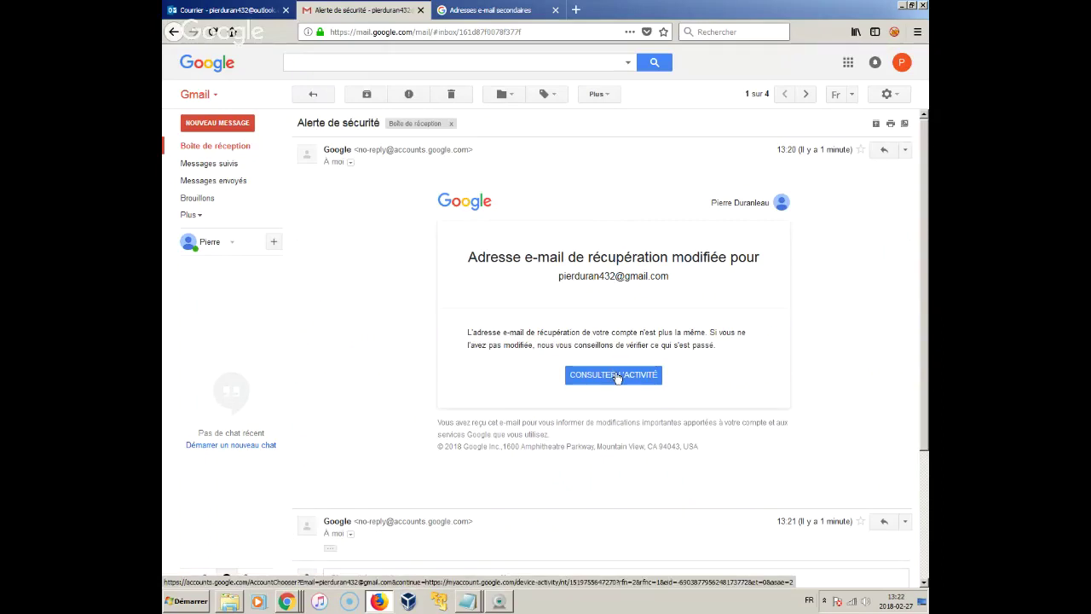
click(615, 377)
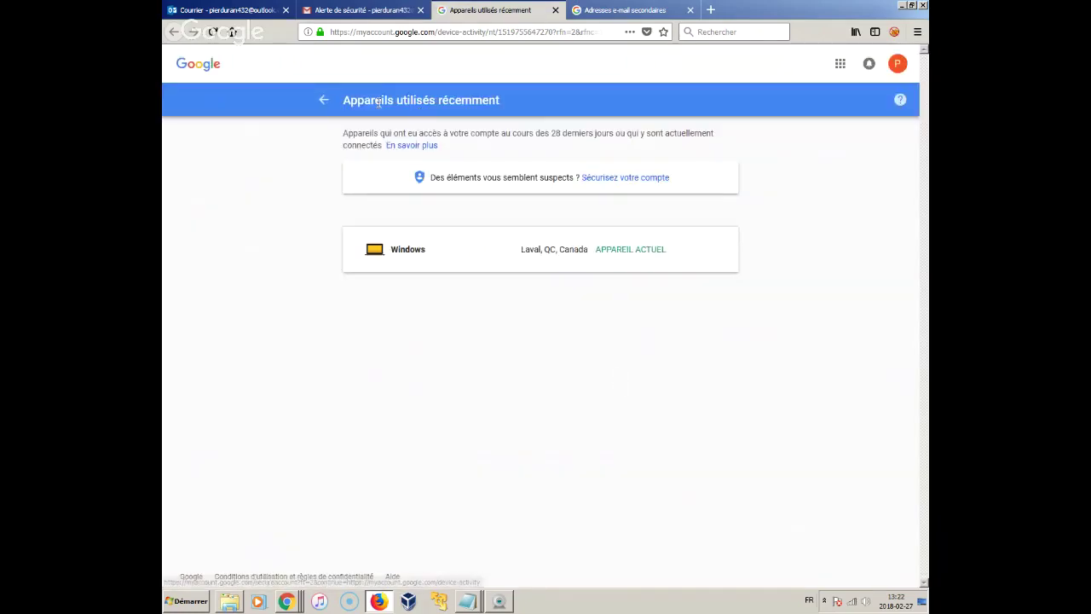
Return to the Connexion et sécurité page, scroll through it, then go to Outlook
click(323, 100)
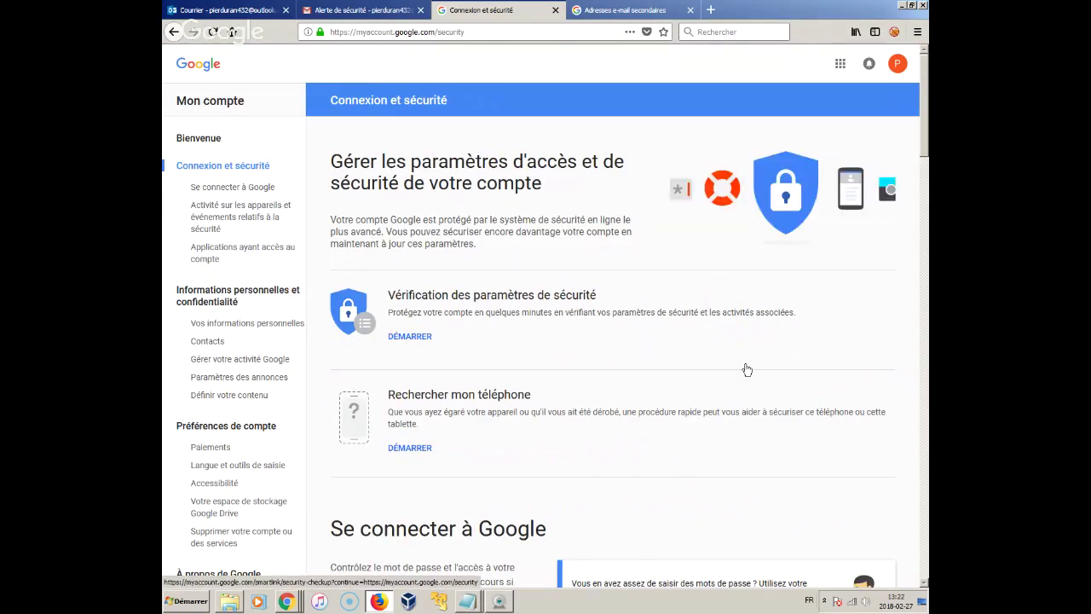
scroll(747, 369, down, 3)
scroll(745, 370, up, 4)
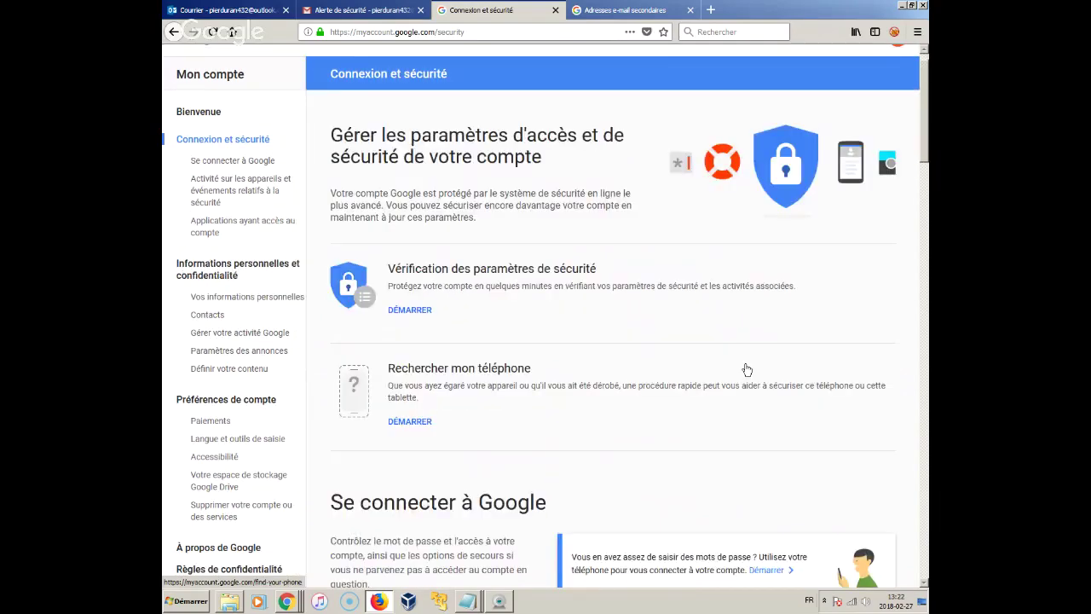
click(261, 12)
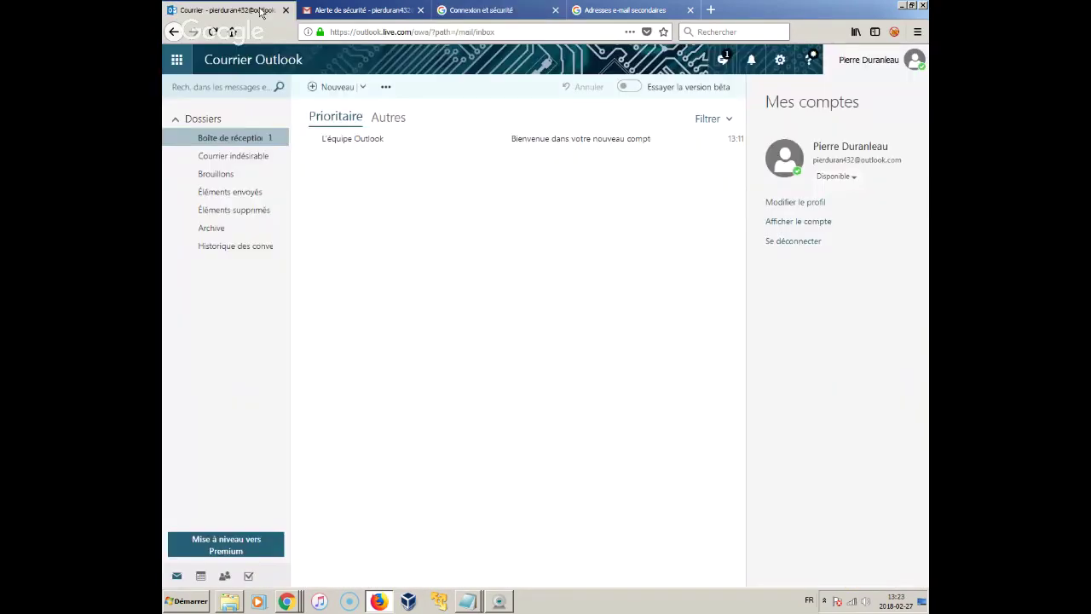
Show the Gmail 'Alerte de sécurité' message, then open the Google account menu
click(356, 12)
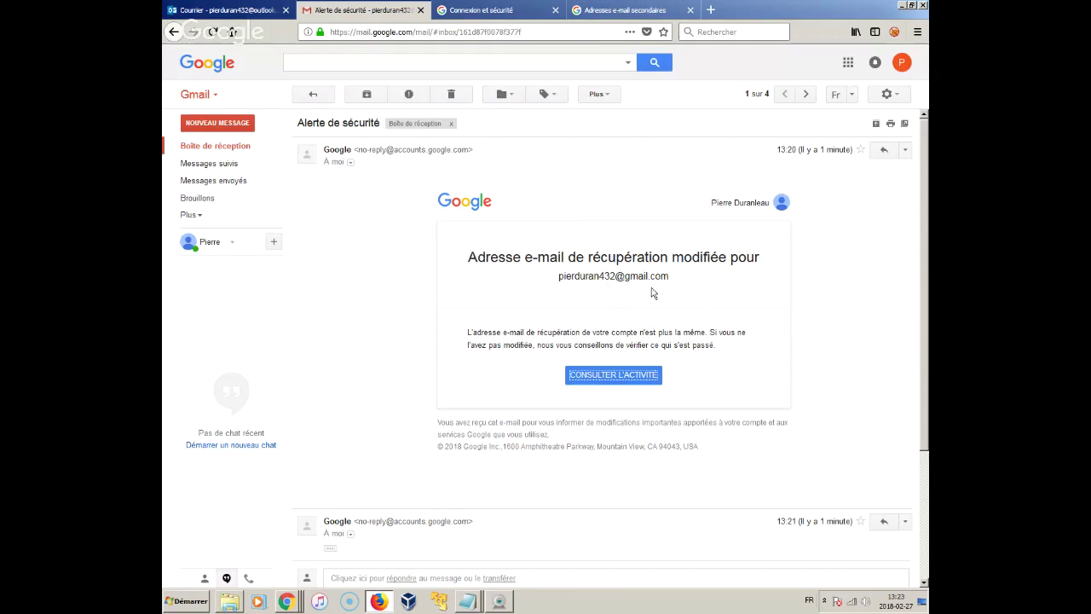
click(240, 12)
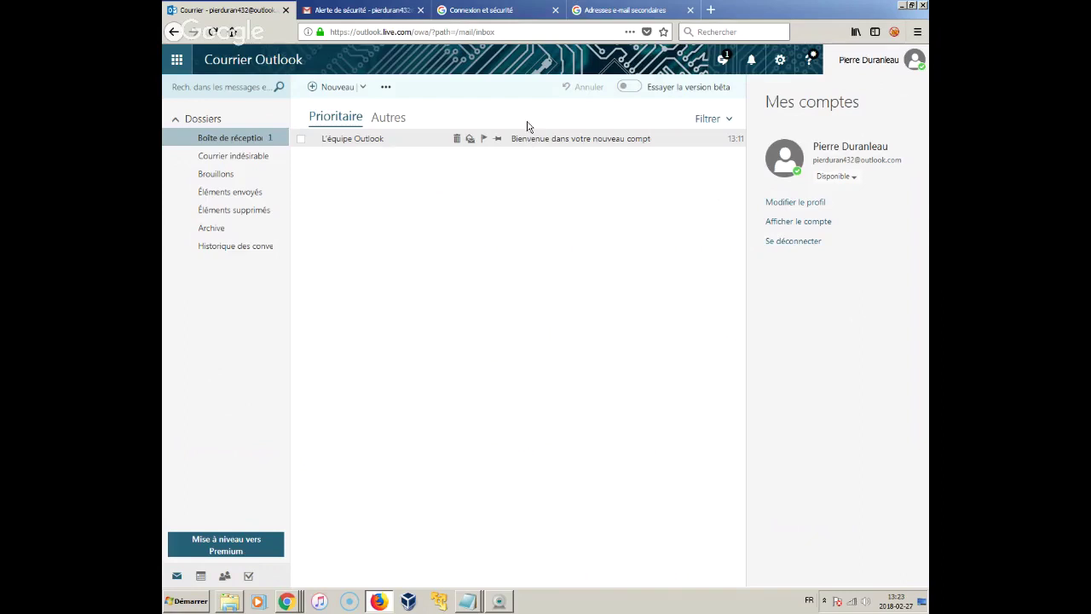
click(388, 12)
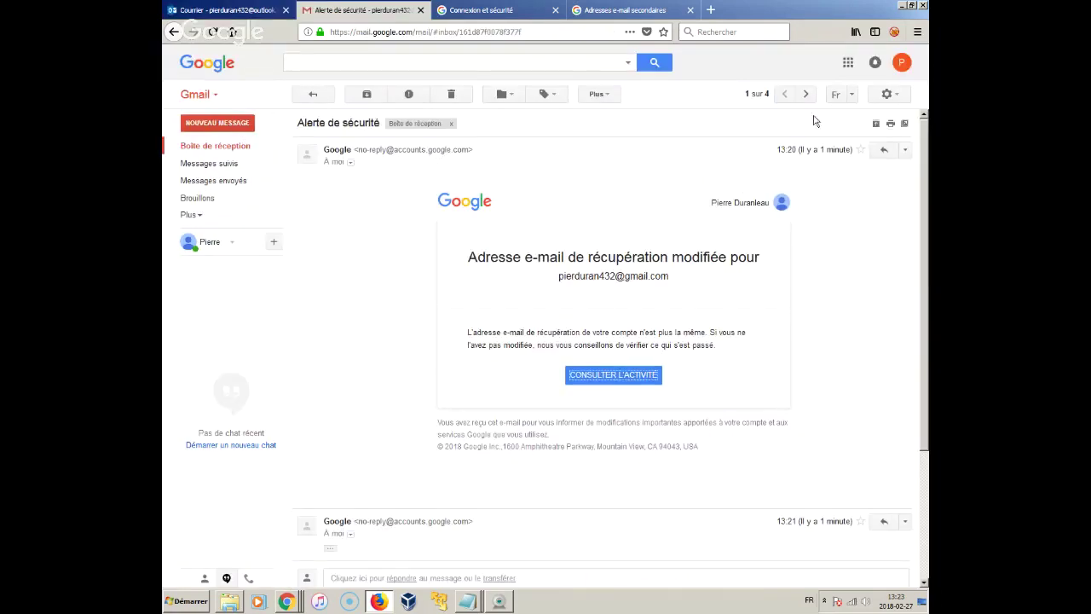
click(903, 66)
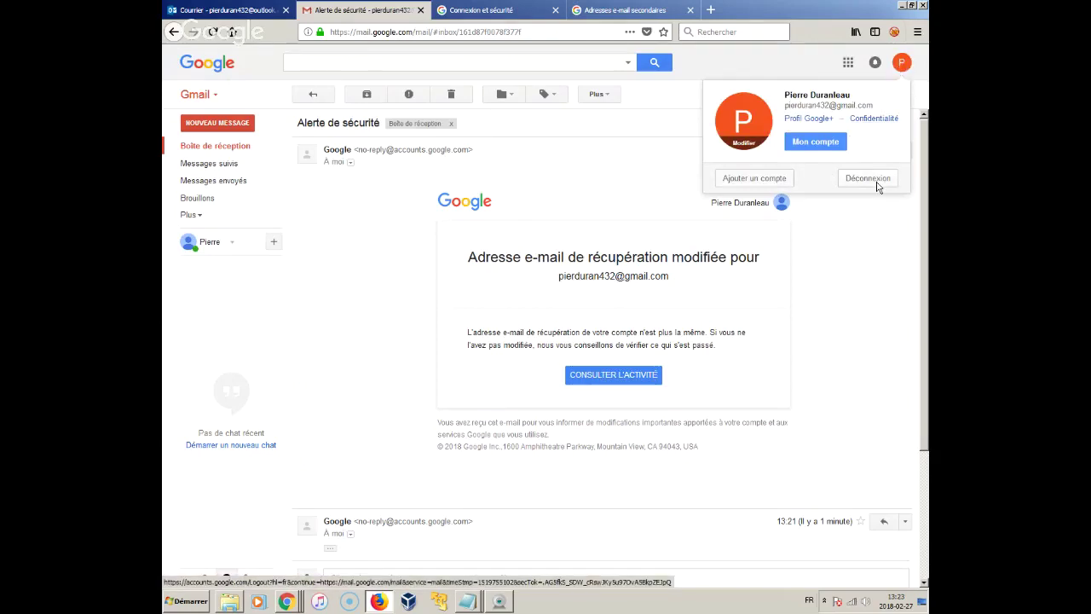
Sign out with Déconnexion and close the Connexion et sécurité, Adresses e-mail secondaires and Gmail tabs
click(877, 182)
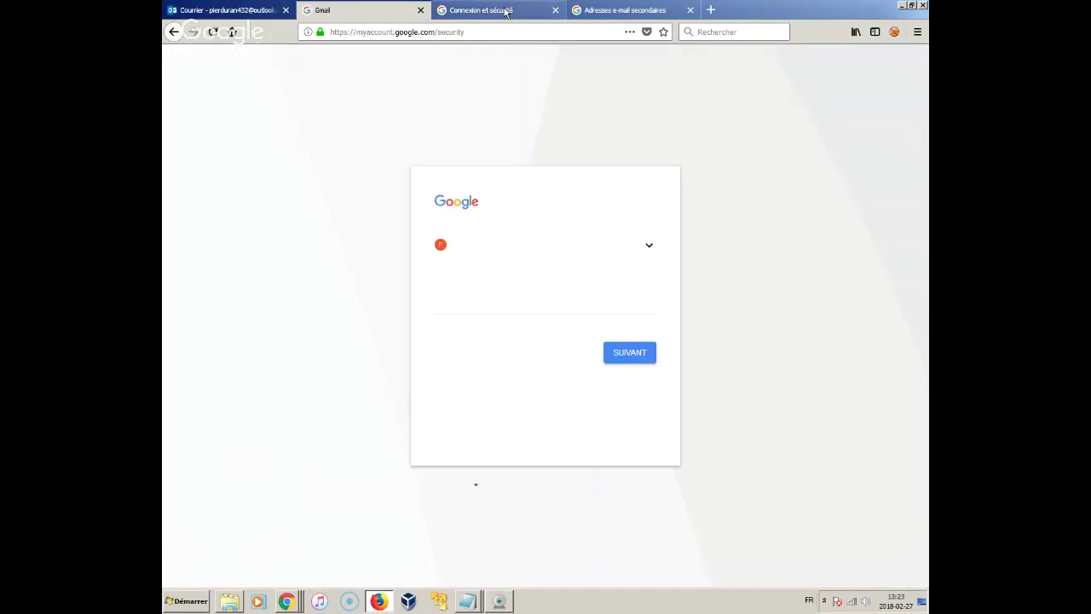
click(507, 10)
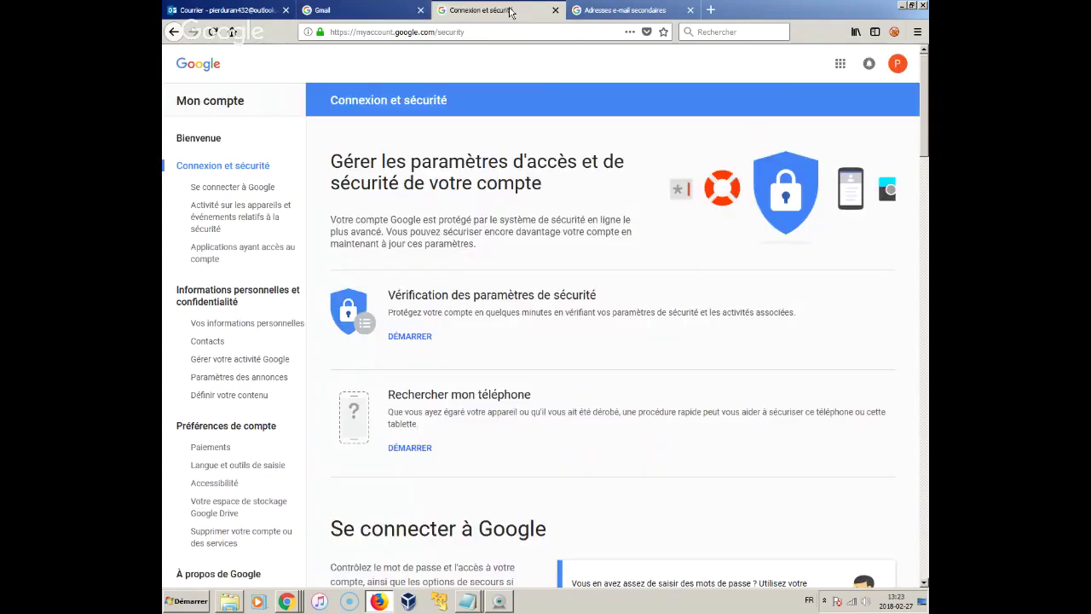
click(555, 10)
click(555, 11)
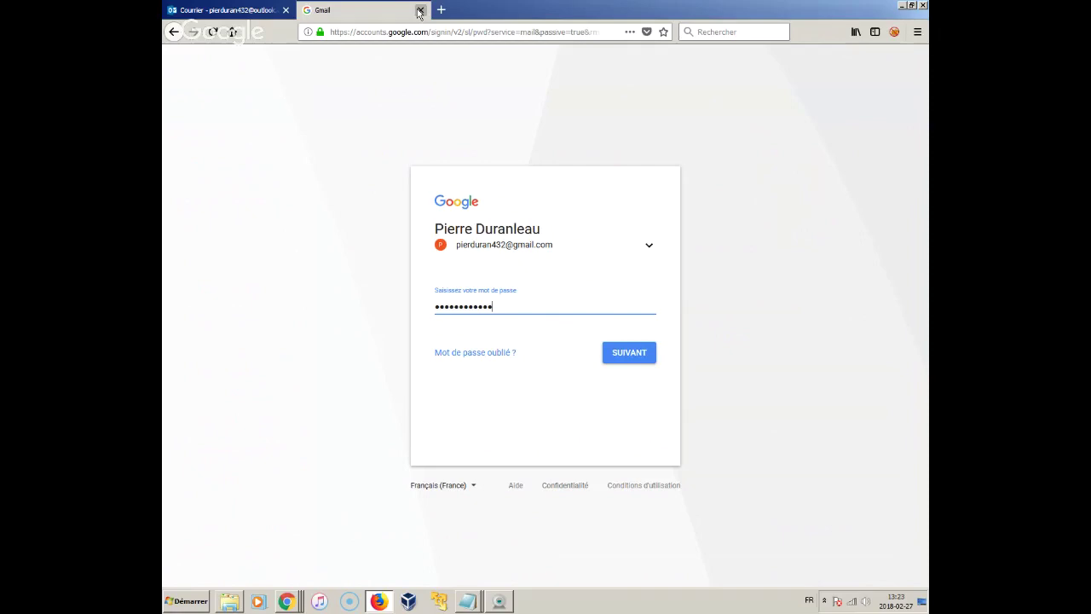
click(419, 11)
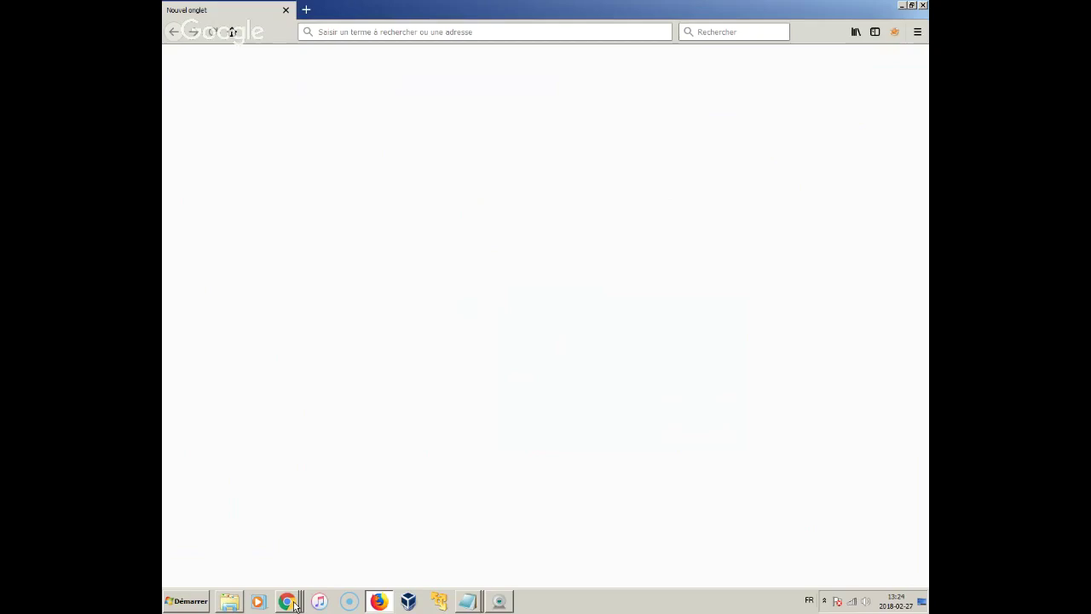
Bring the Chrome 'Nouvel onglet' window forward and switch to the Secrets de Technicien event tab
click(293, 602)
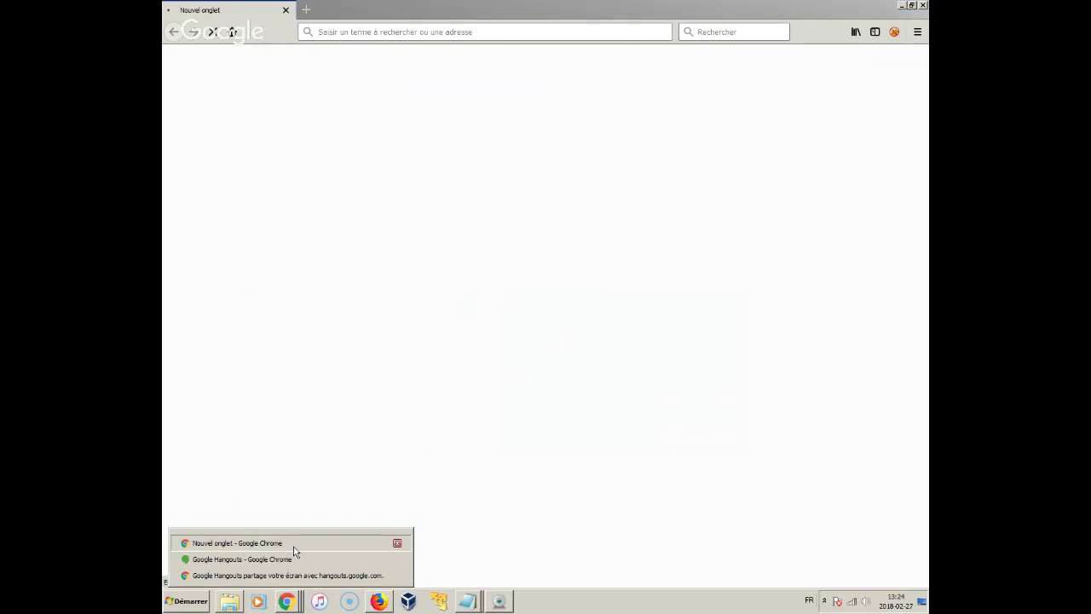
click(256, 543)
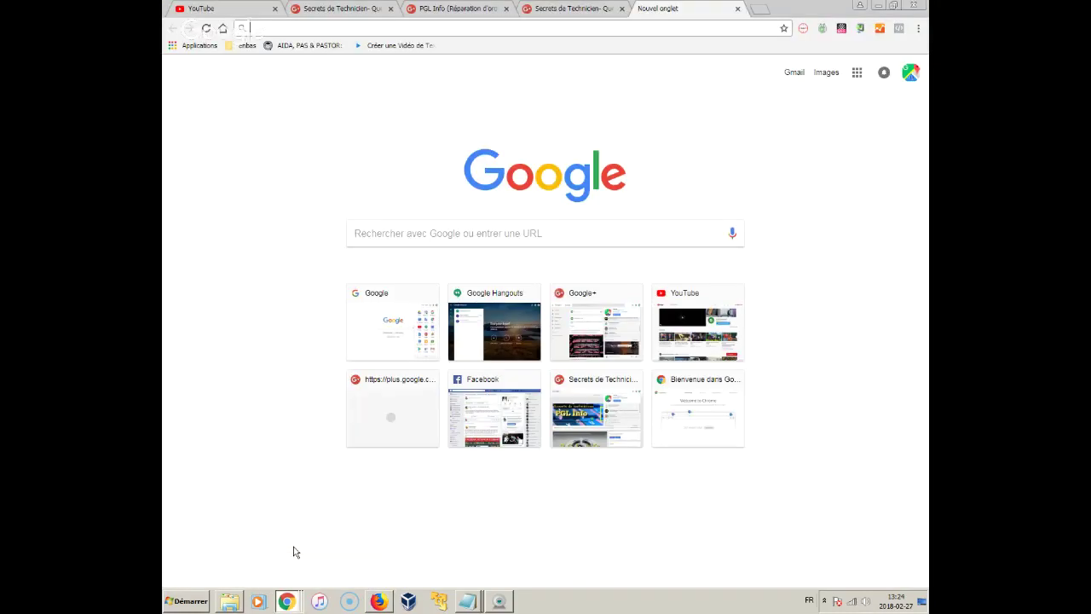
key(ctrl+shift+Tab)
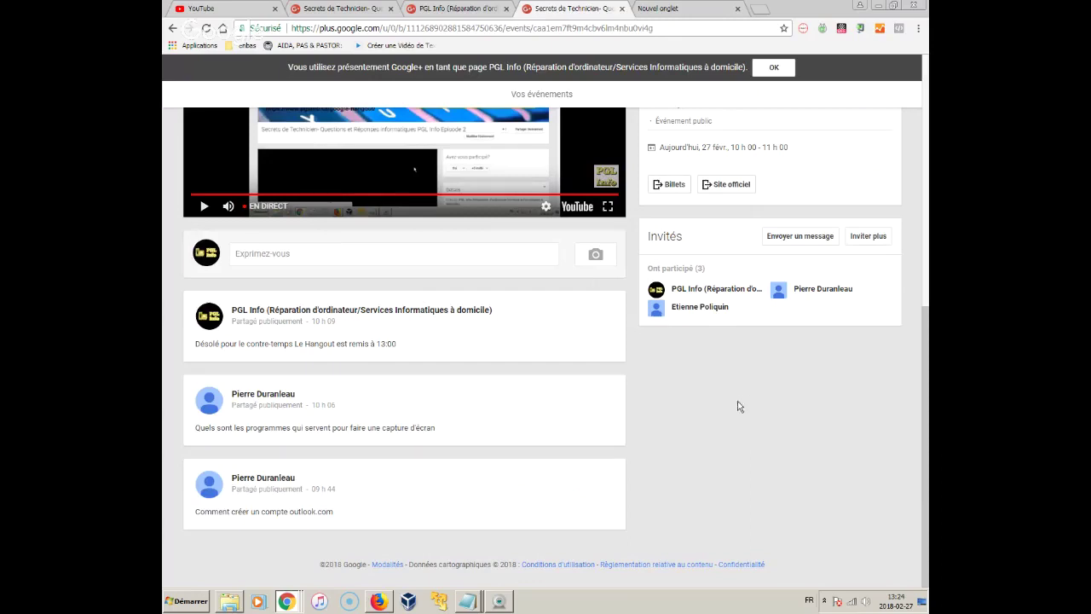
Dismiss the PGL Info page notice with OK and scroll through the event's video and posts
click(774, 68)
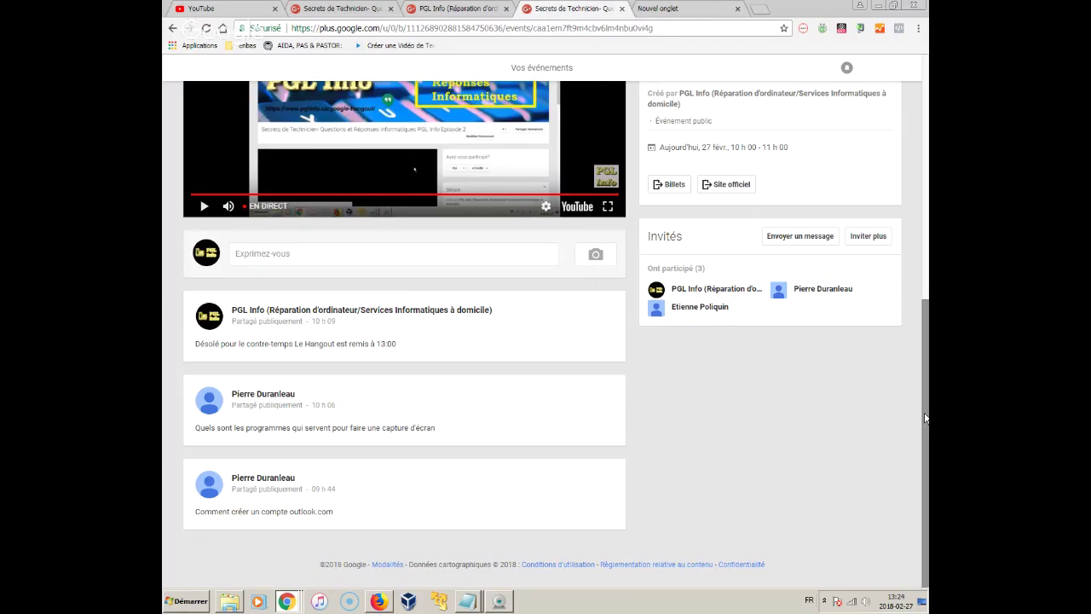
scroll(926, 417, up, 3)
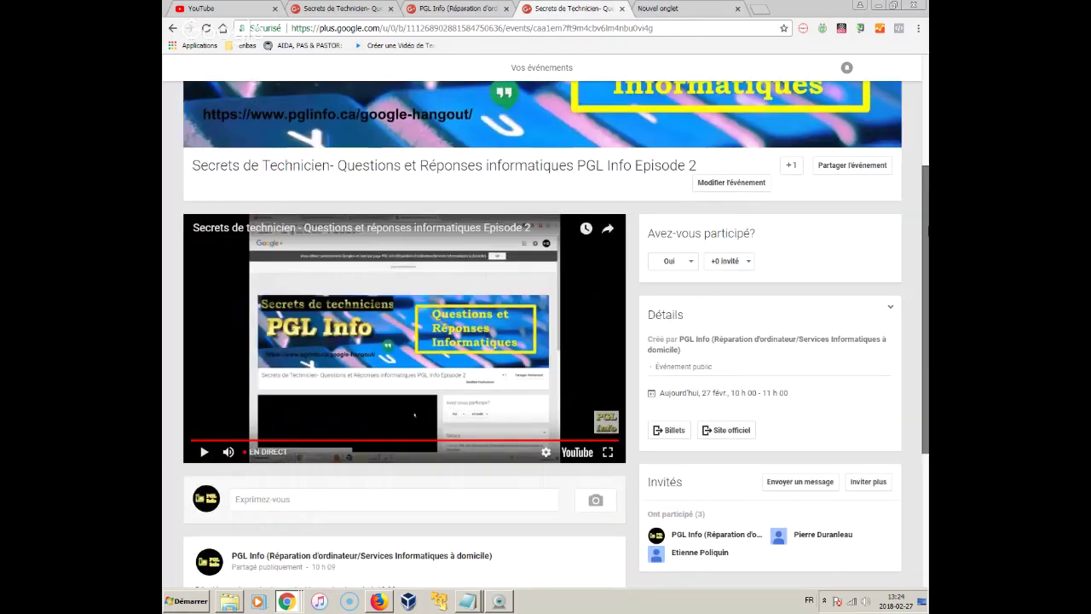
scroll(300, 487, down, 3)
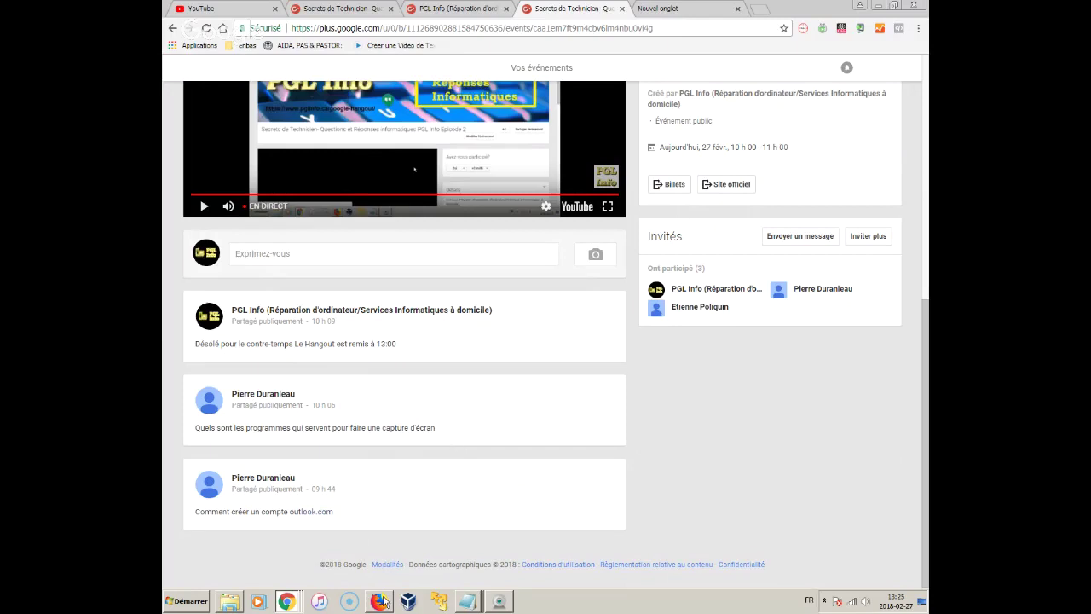
Bring Firefox forward, search the Start menu for 'jing', then close the search
mouse_move(382, 601)
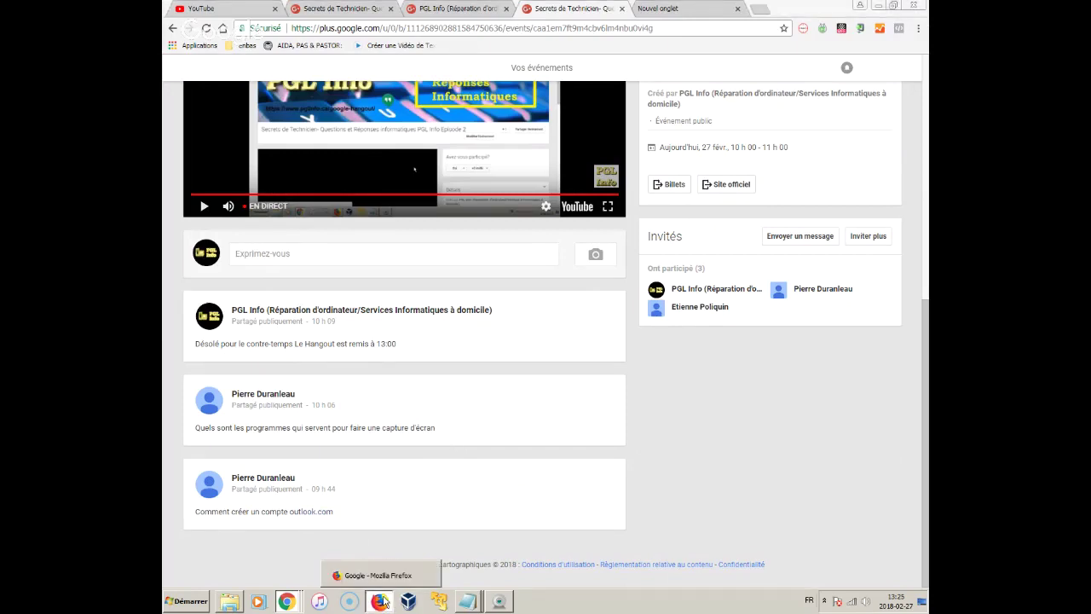
click(382, 602)
click(202, 601)
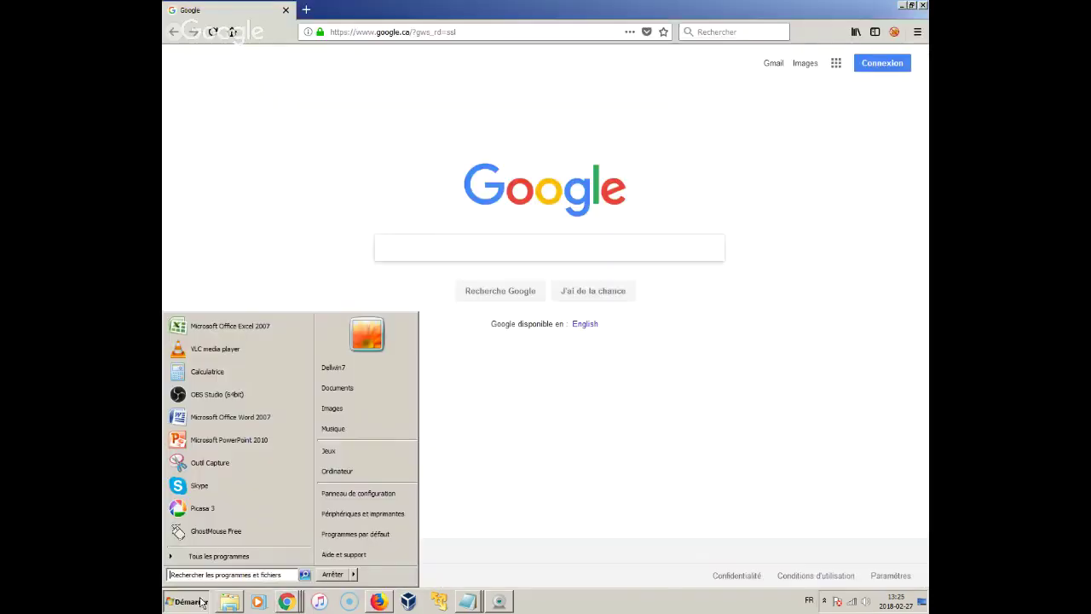
click(207, 575)
text(jing)
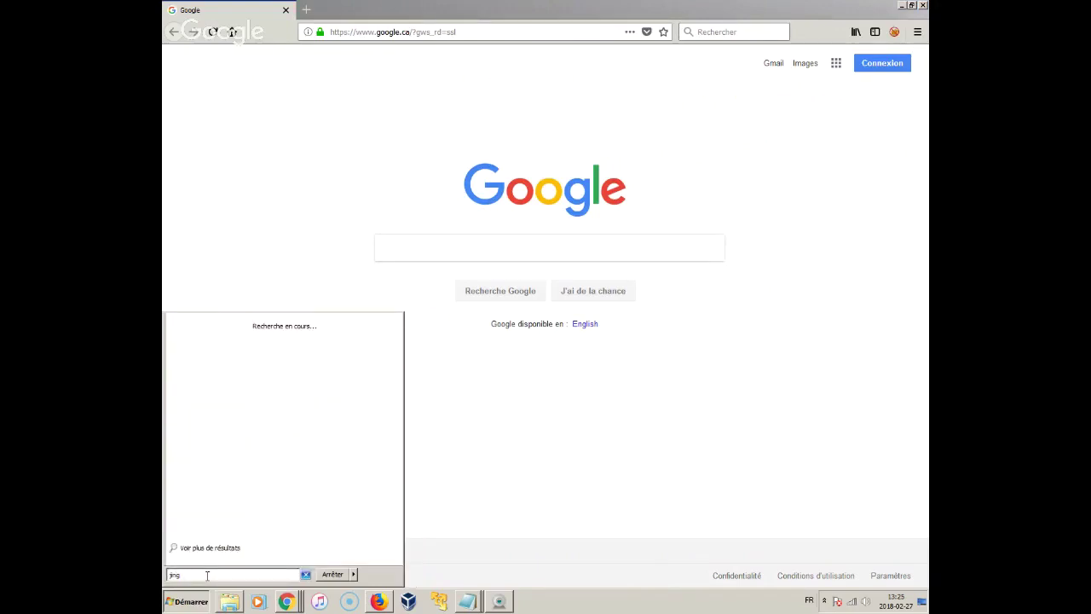
click(538, 604)
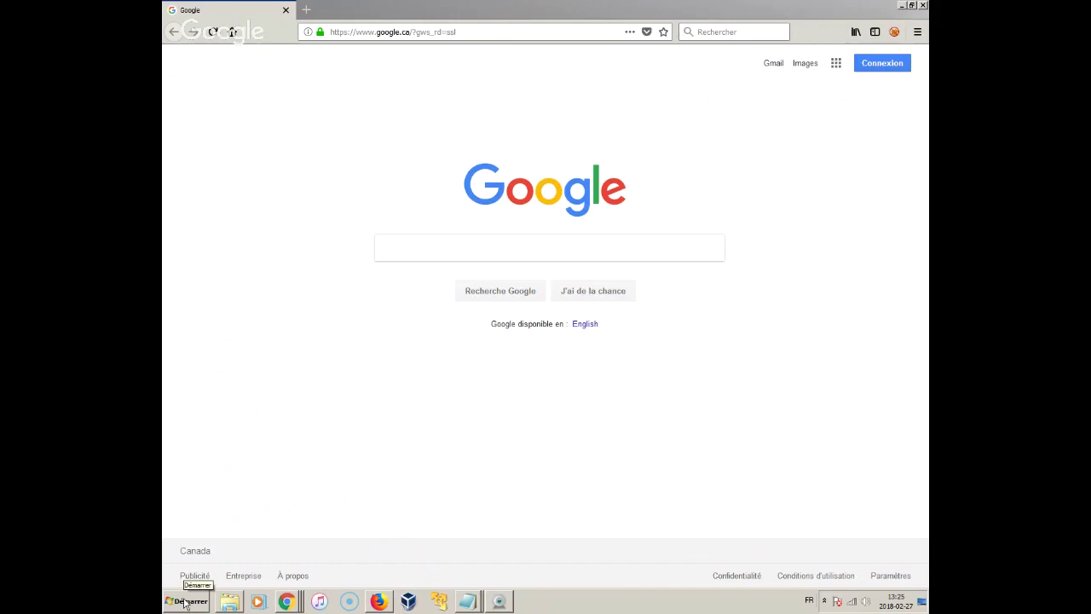
Reopen the Start menu and scroll through Tous les programmes
click(185, 604)
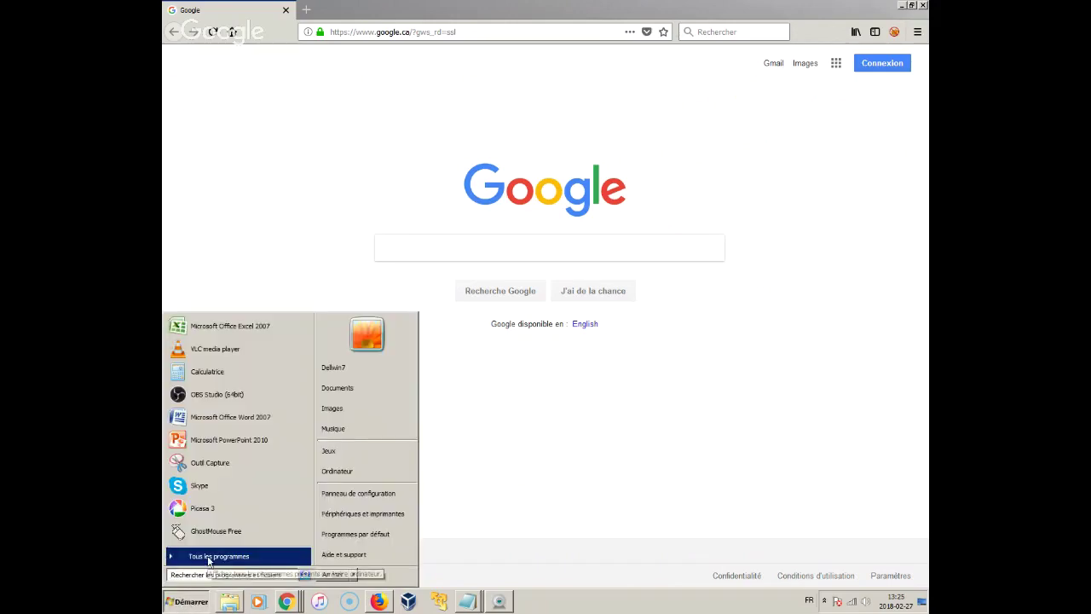
click(208, 560)
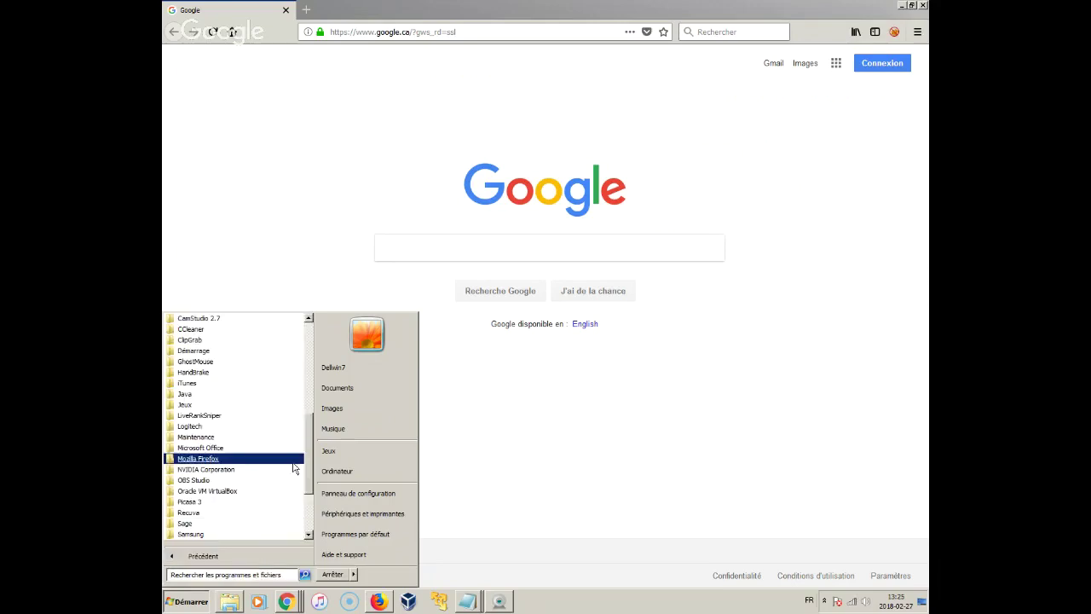
drag(311, 471, 310, 416)
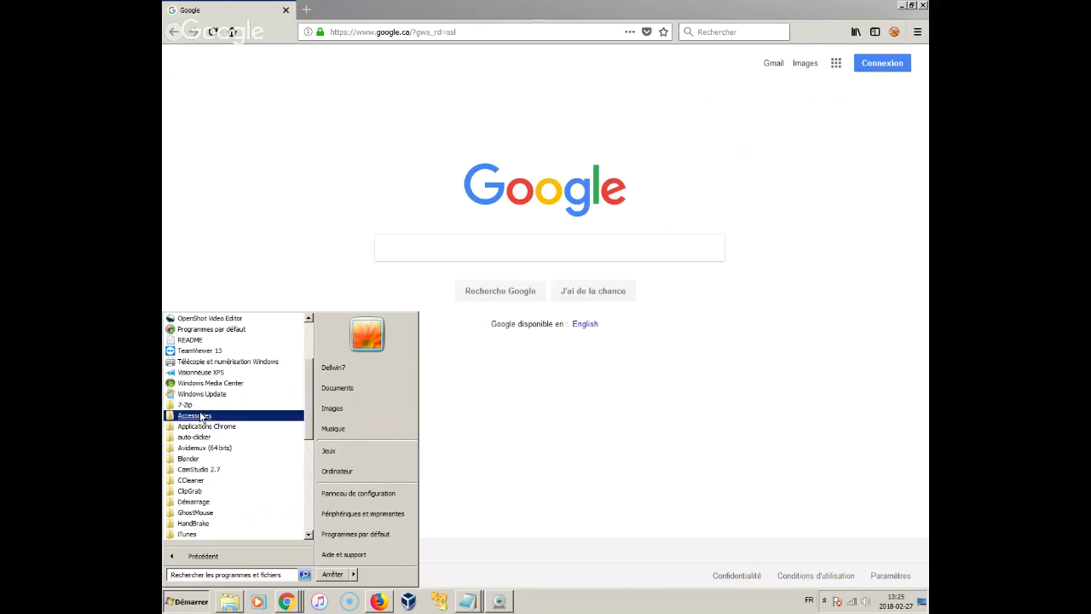
Launch Outil Capture from the Start menu's Accessoires folder
click(201, 416)
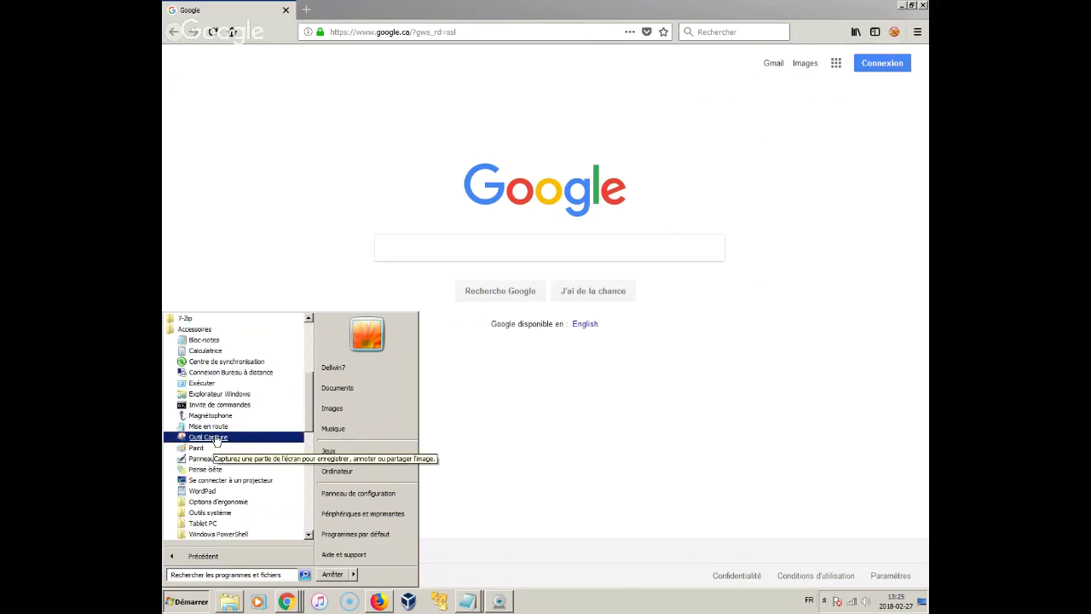
click(216, 437)
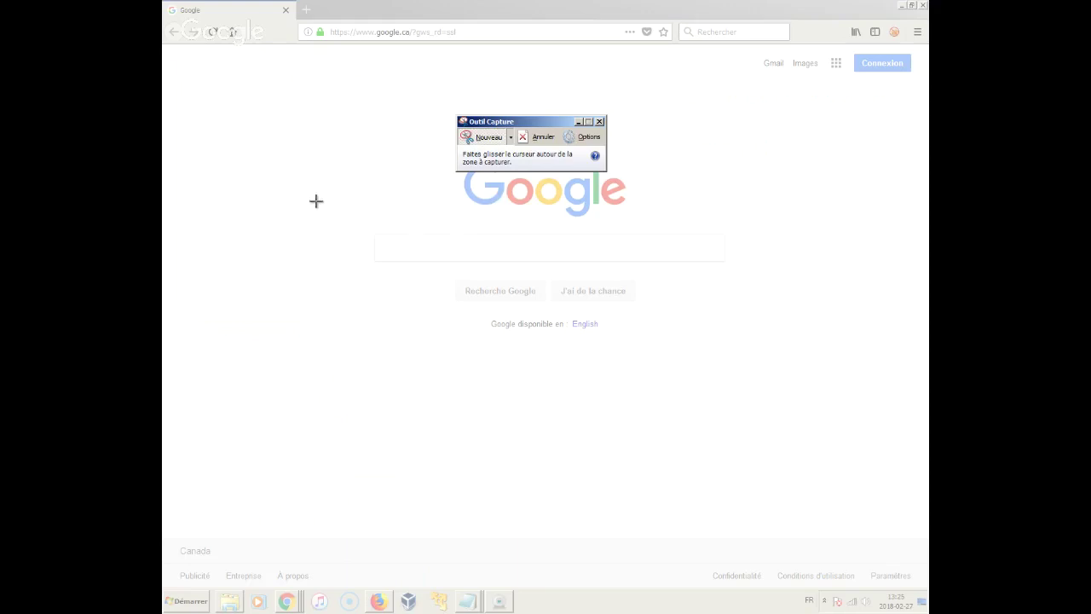
Snip the Google.ca logo, search box and buttons, redoing it with a new snip
drag(324, 185, 324, 185)
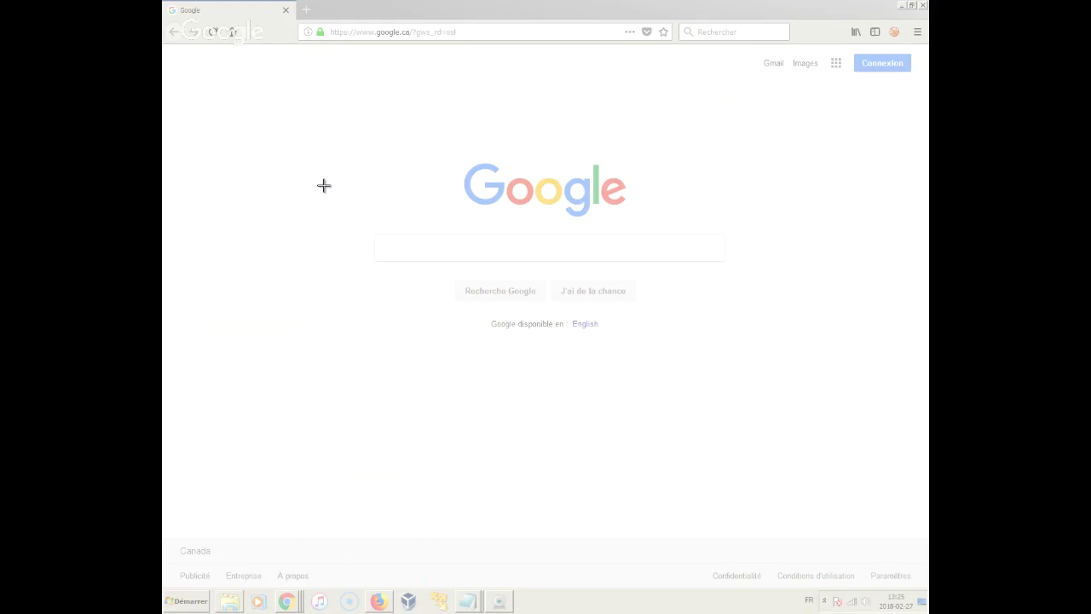
drag(324, 185, 762, 326)
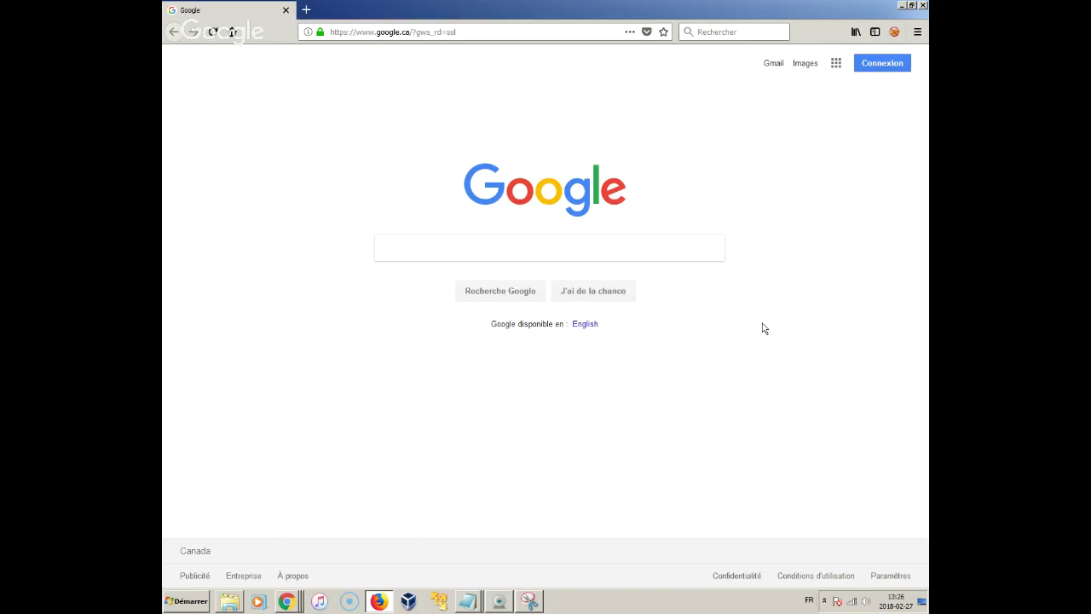
click(534, 600)
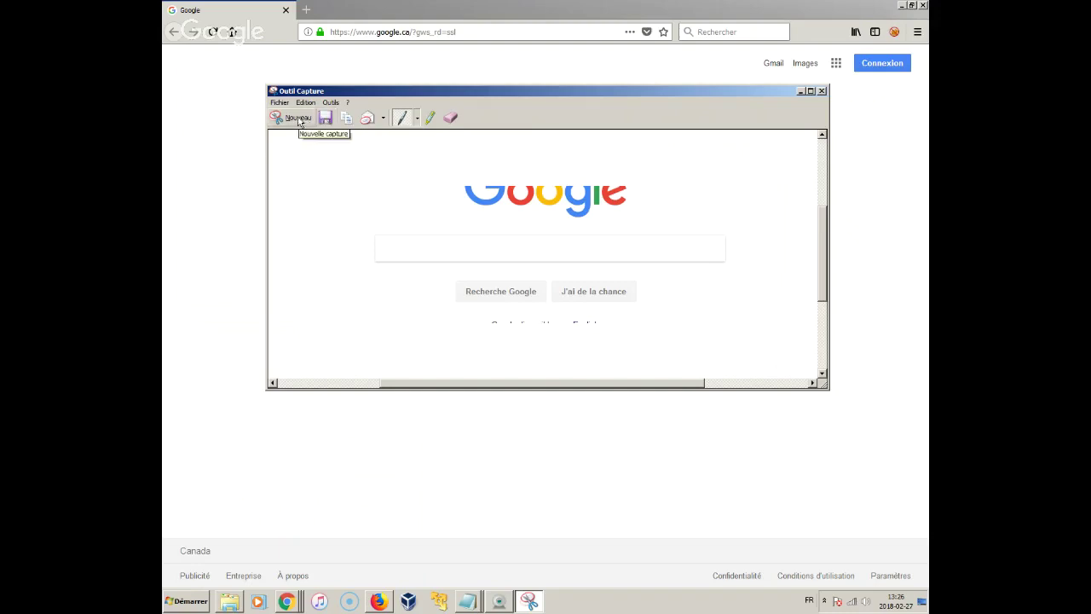
click(297, 117)
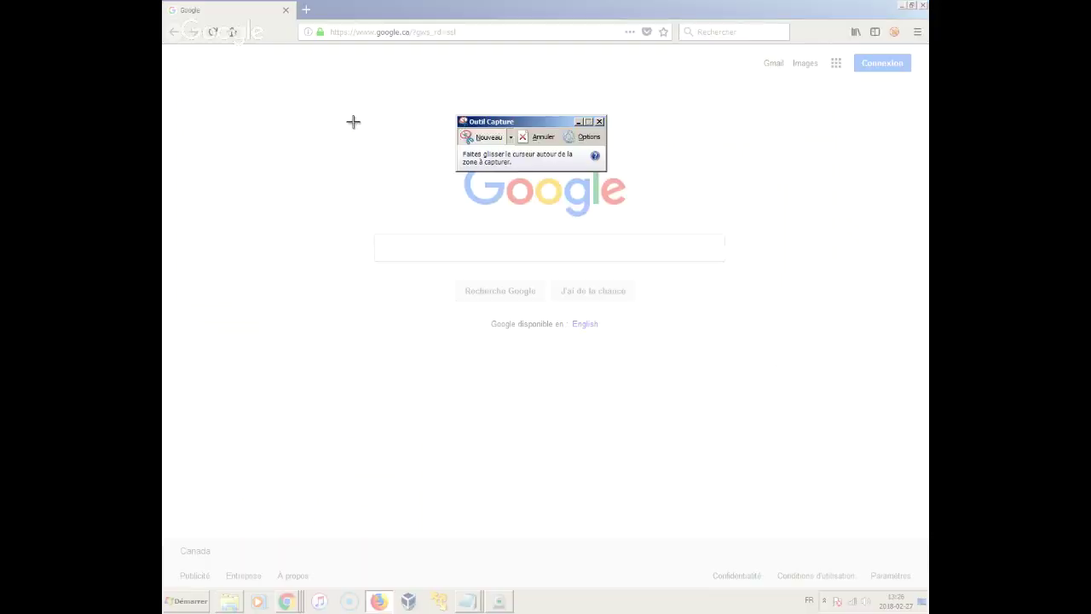
drag(317, 99, 772, 364)
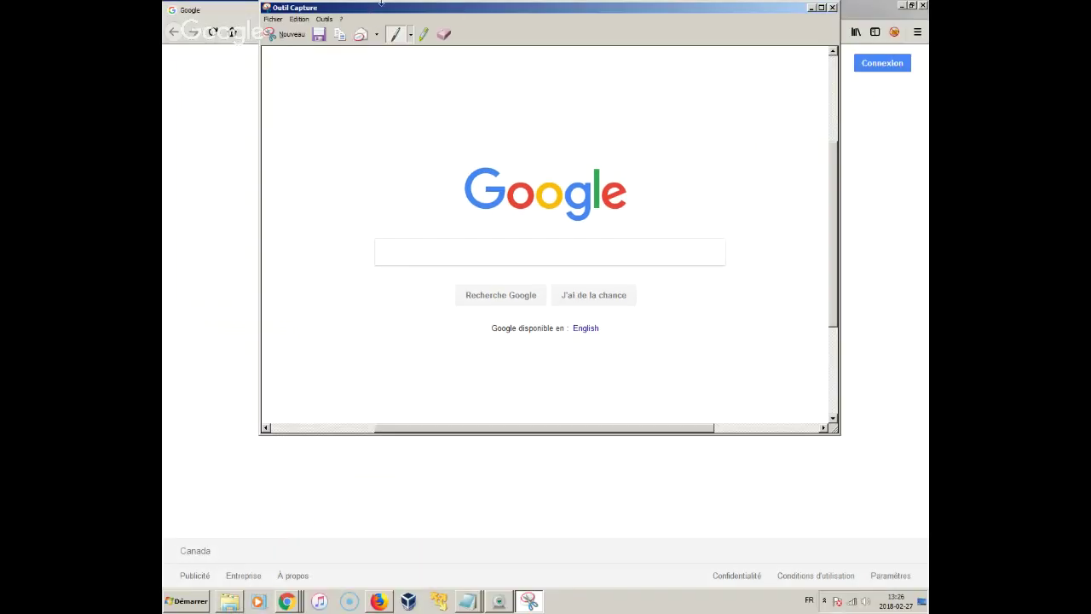
drag(402, 12, 424, 64)
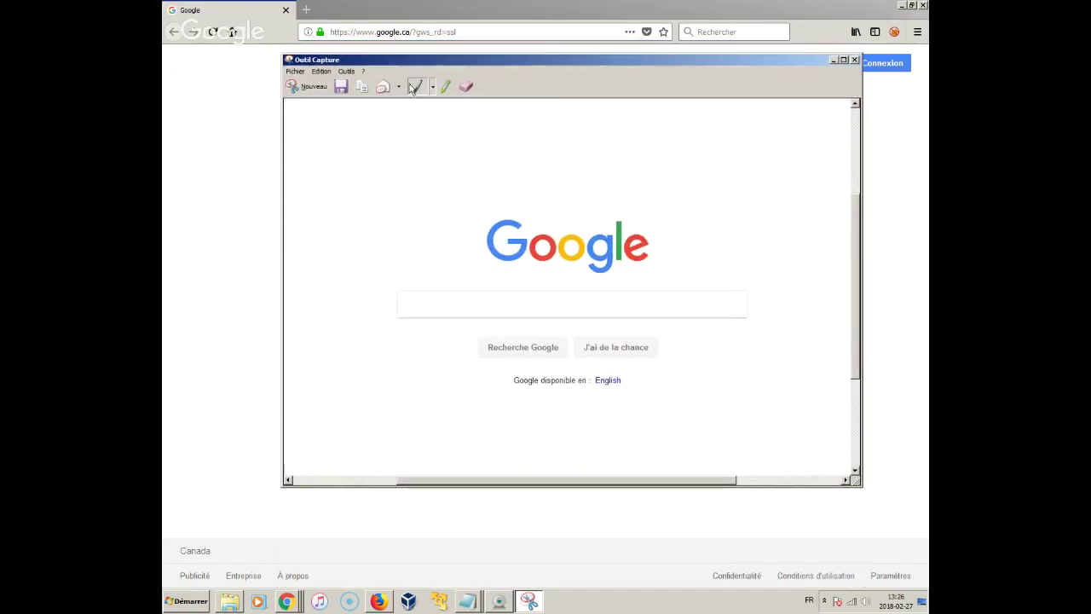
Save the snip to Bureau as JPEG file 'Capturederecherchegoole'
click(341, 88)
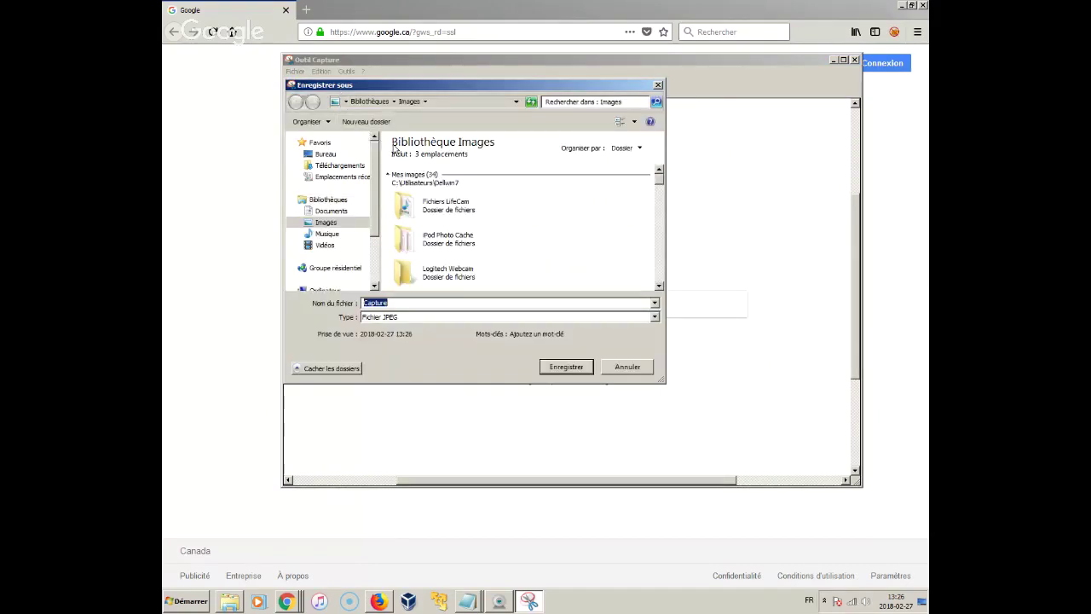
click(324, 153)
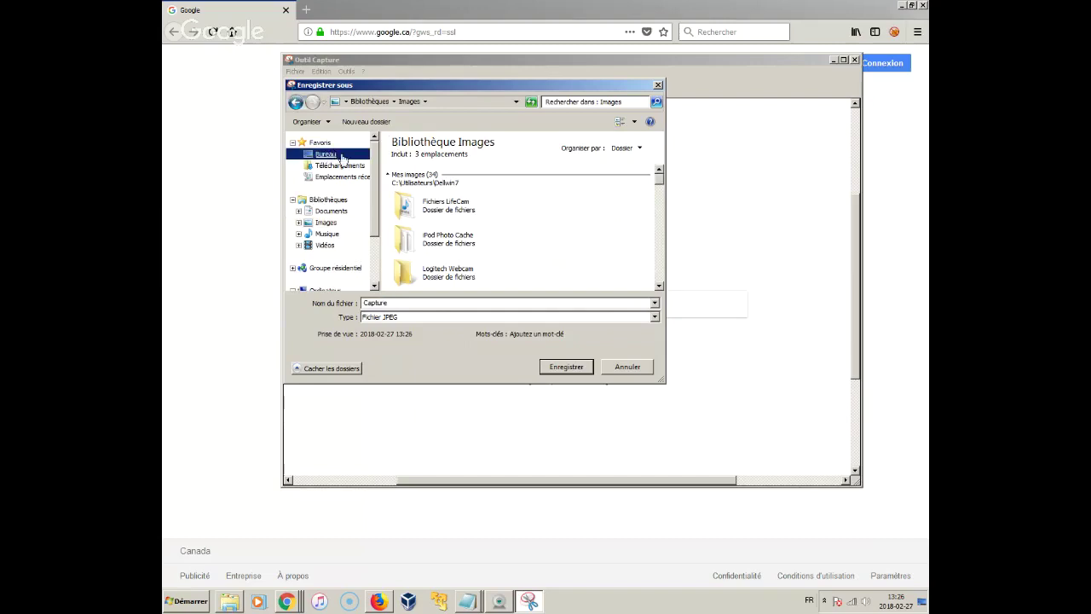
click(405, 302)
click(424, 304)
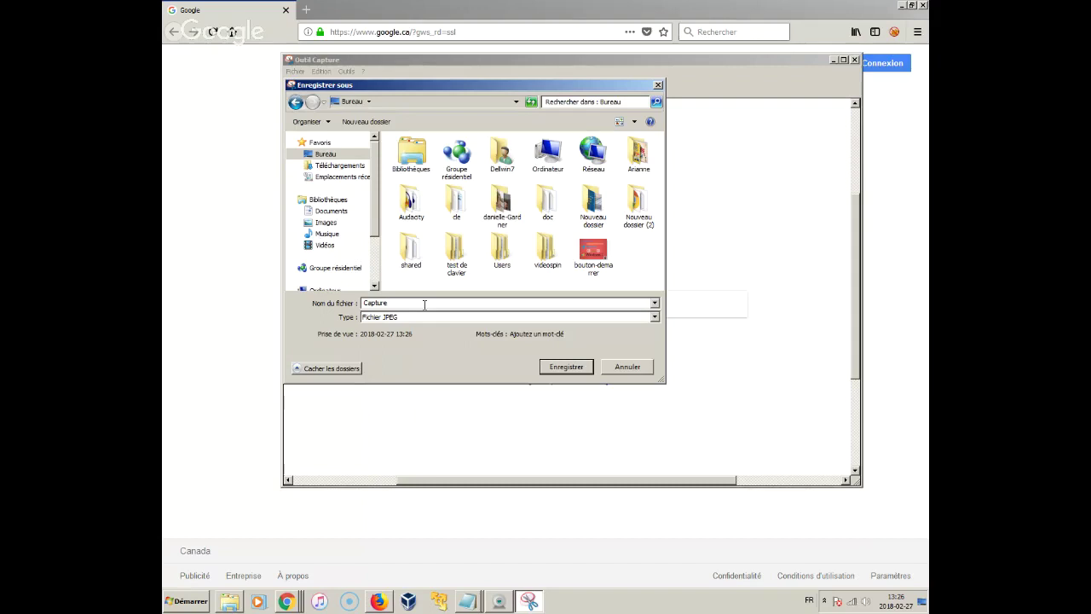
text(derrcherce)
drag(420, 302, 396, 303)
text(recherchegoole)
click(555, 367)
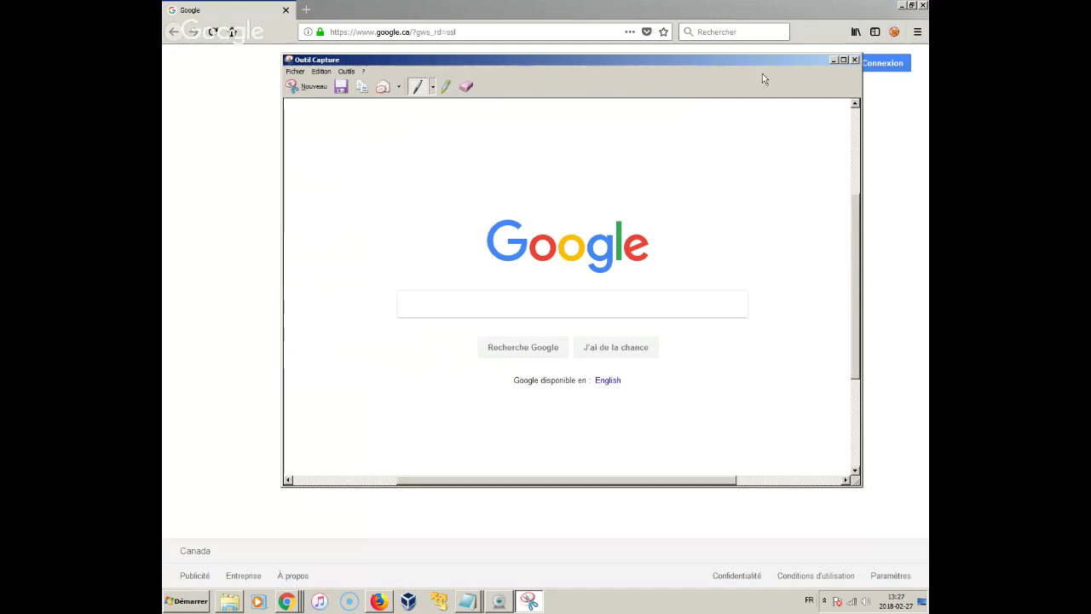
Minimize all open windows and preview Capturederecherchegoole.JPG from the desktop in Picasa
click(833, 60)
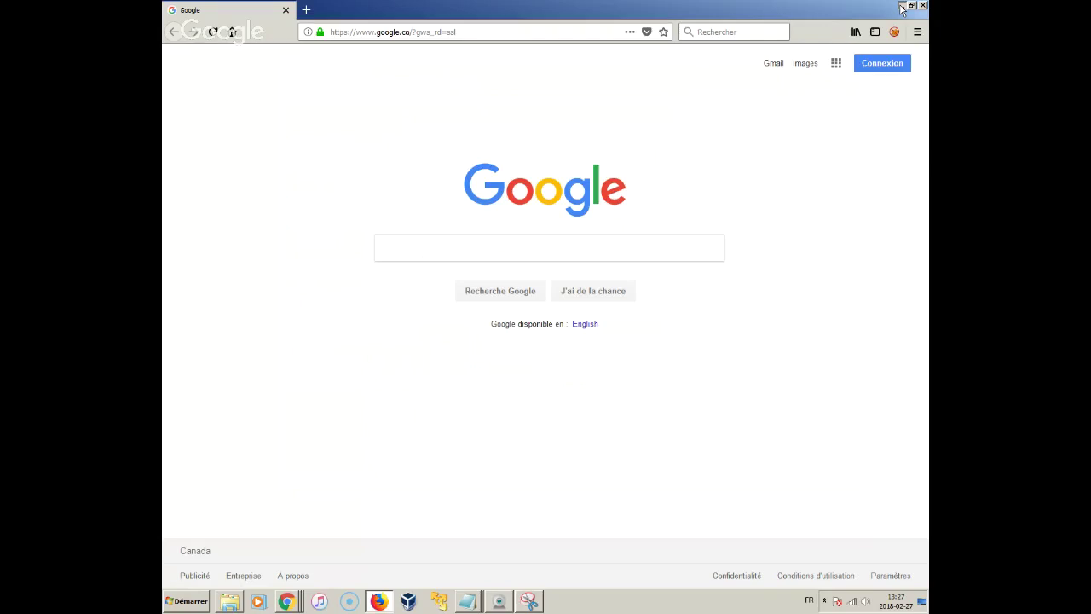
click(902, 7)
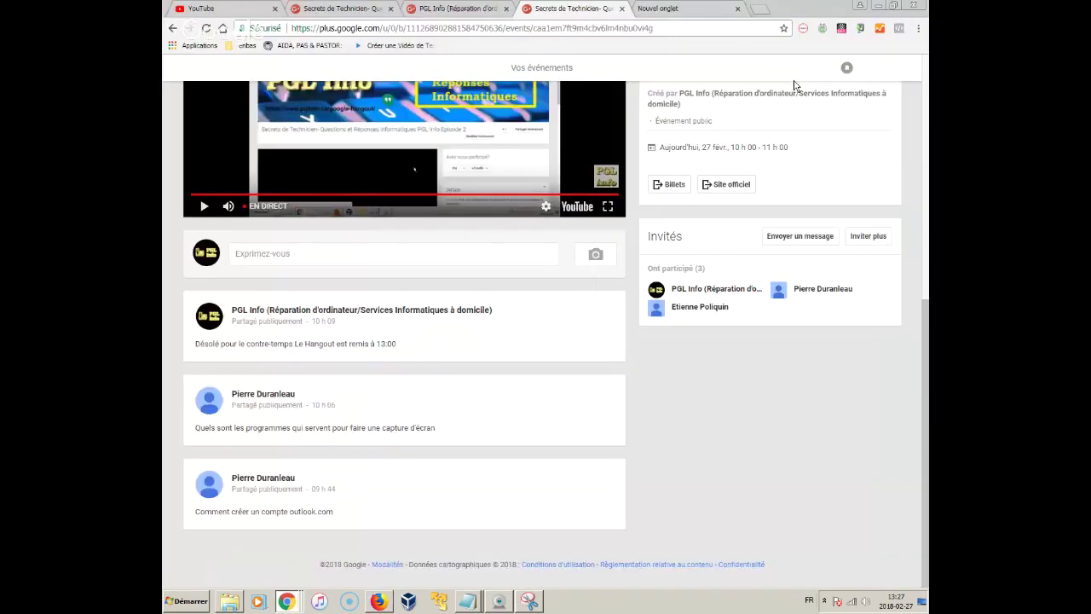
click(878, 6)
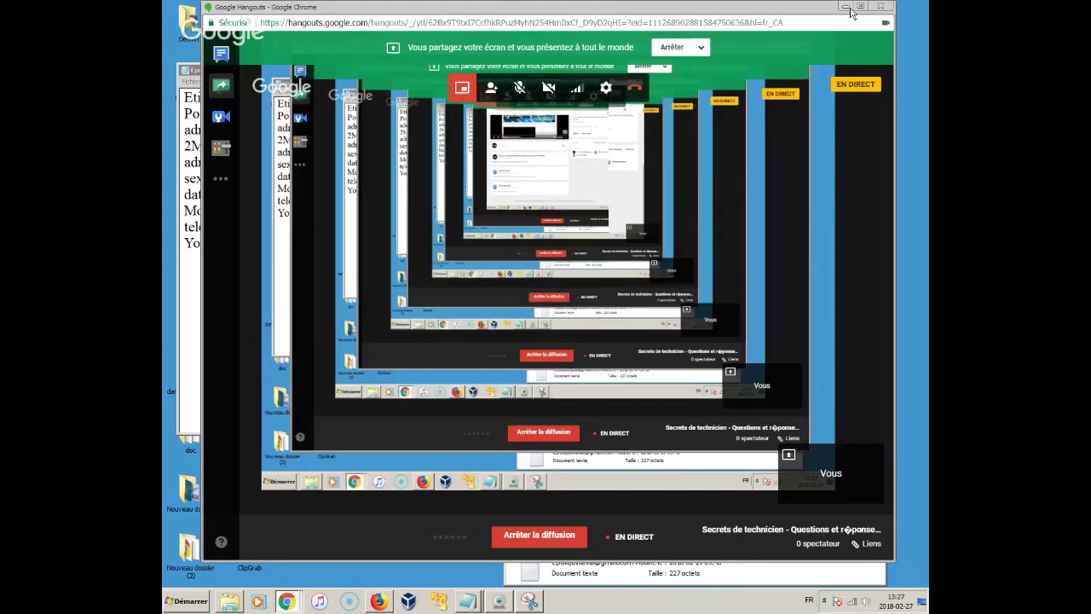
click(845, 7)
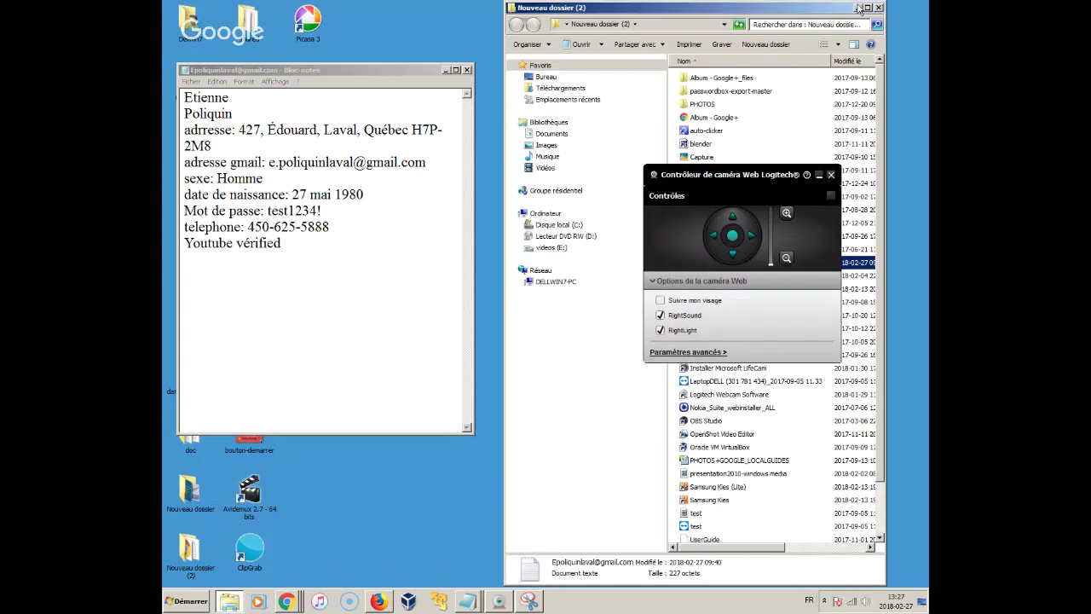
click(844, 6)
click(439, 70)
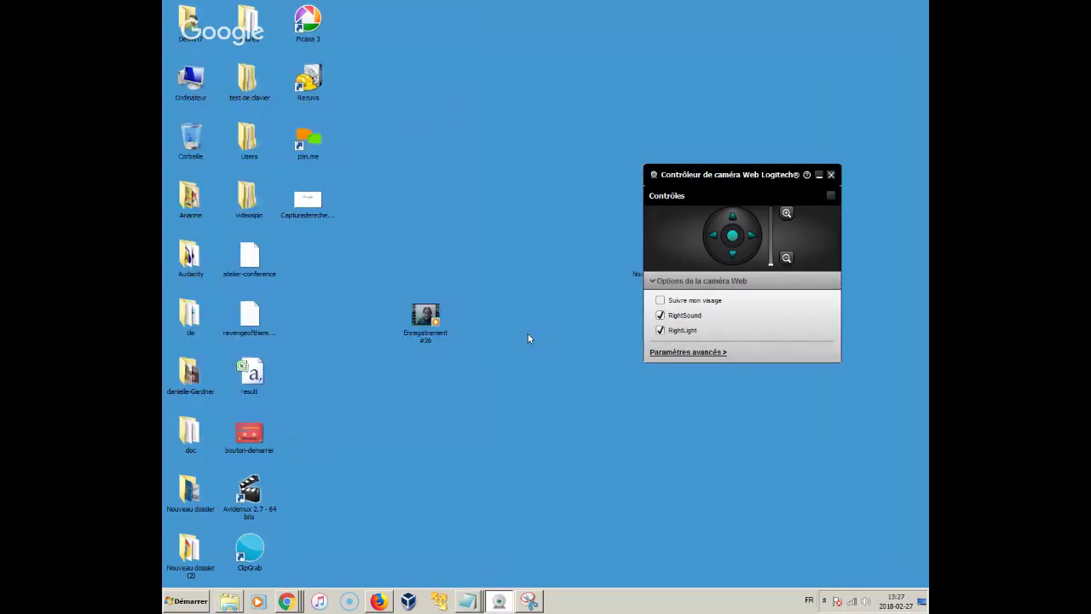
click(310, 205)
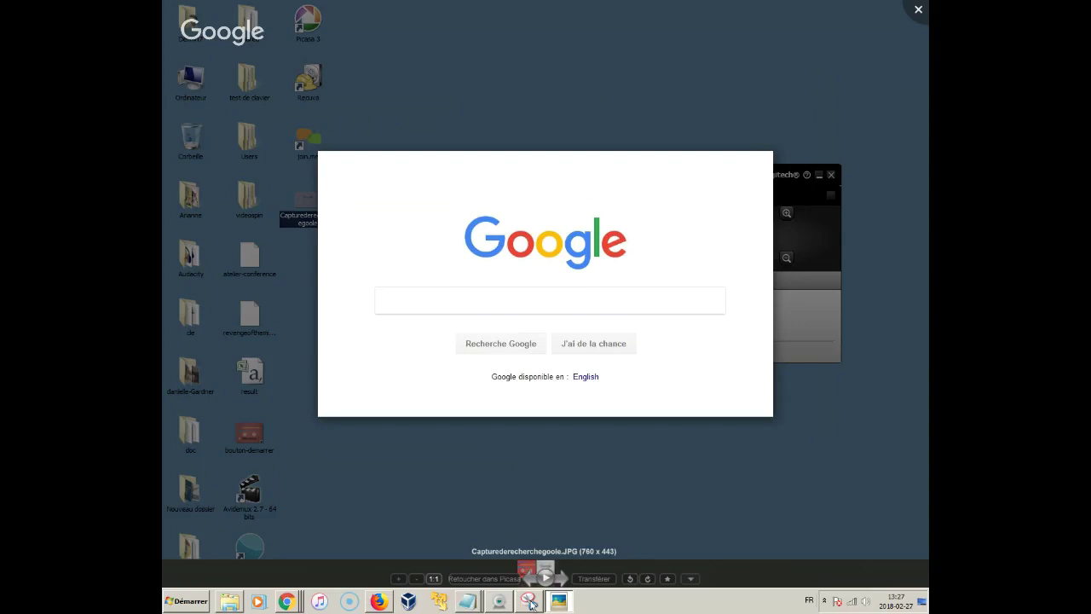
click(529, 601)
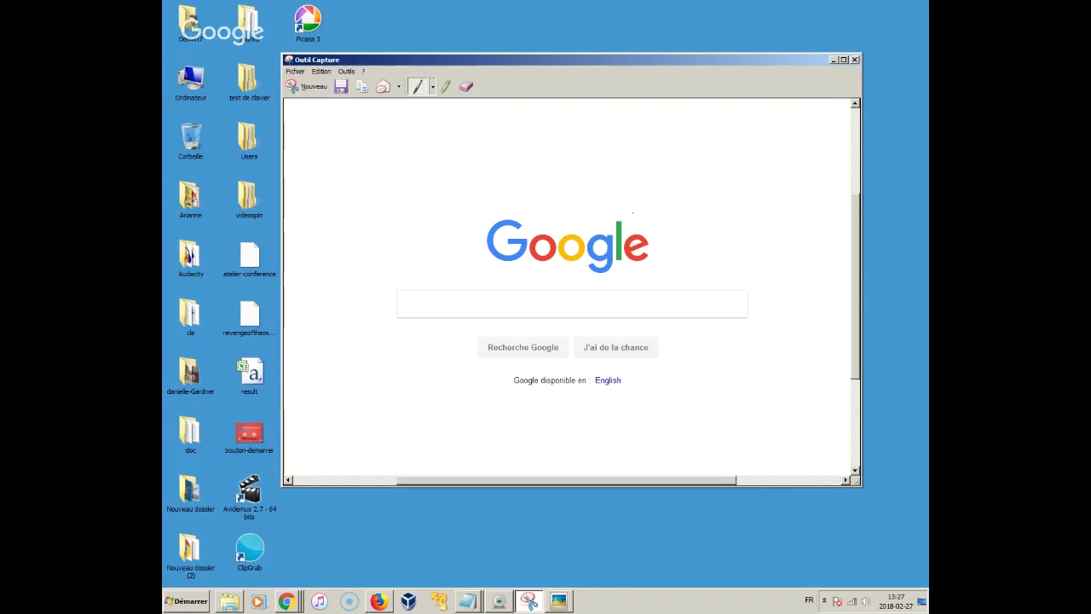
Maximize Outil Capture and try the eraser, highlighter and file options
click(844, 59)
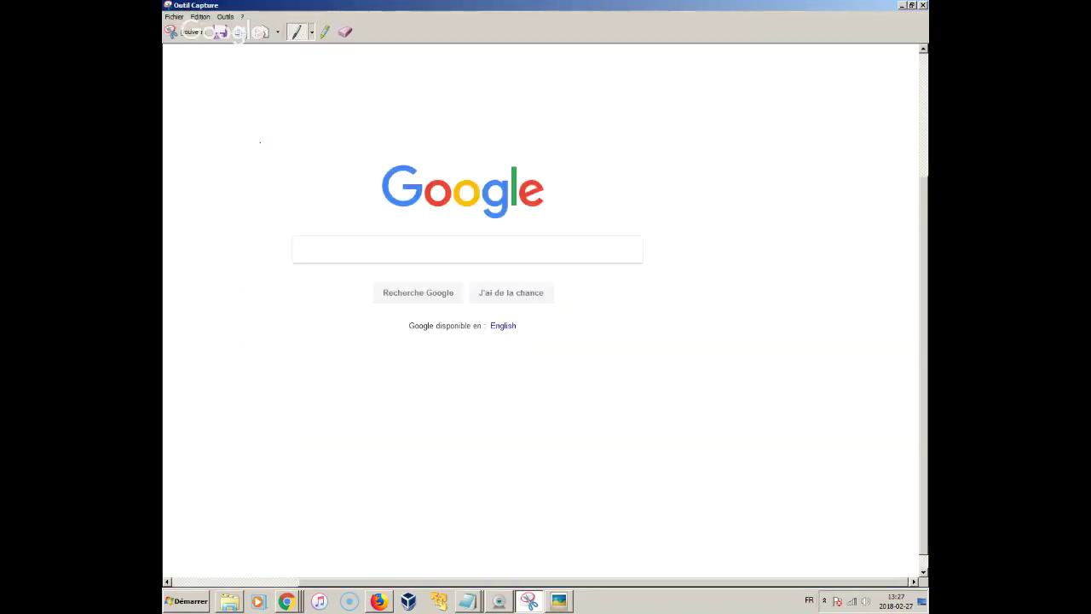
click(346, 33)
click(325, 31)
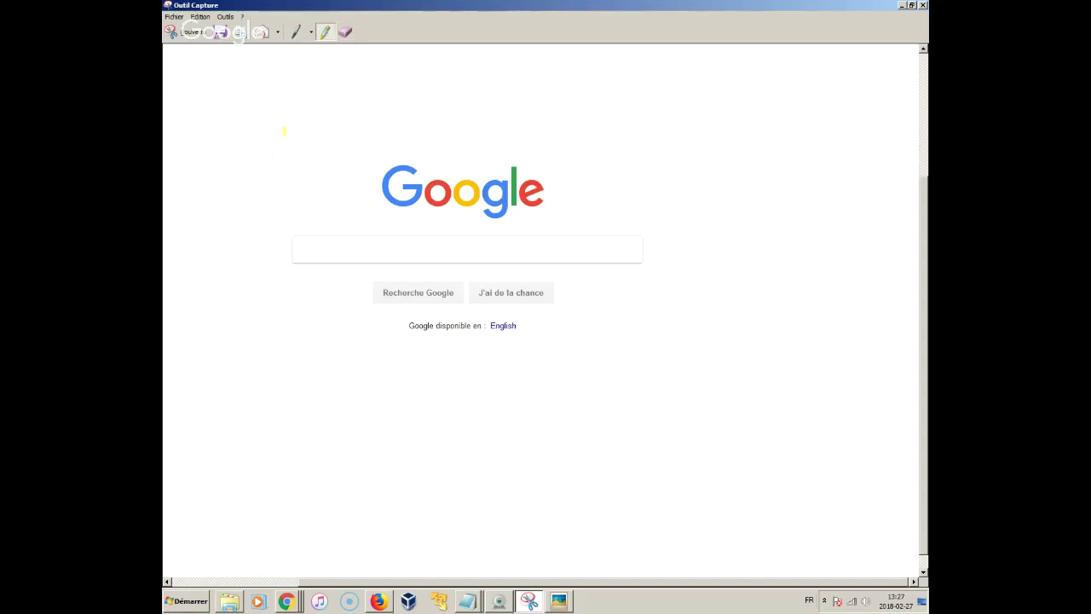
click(173, 17)
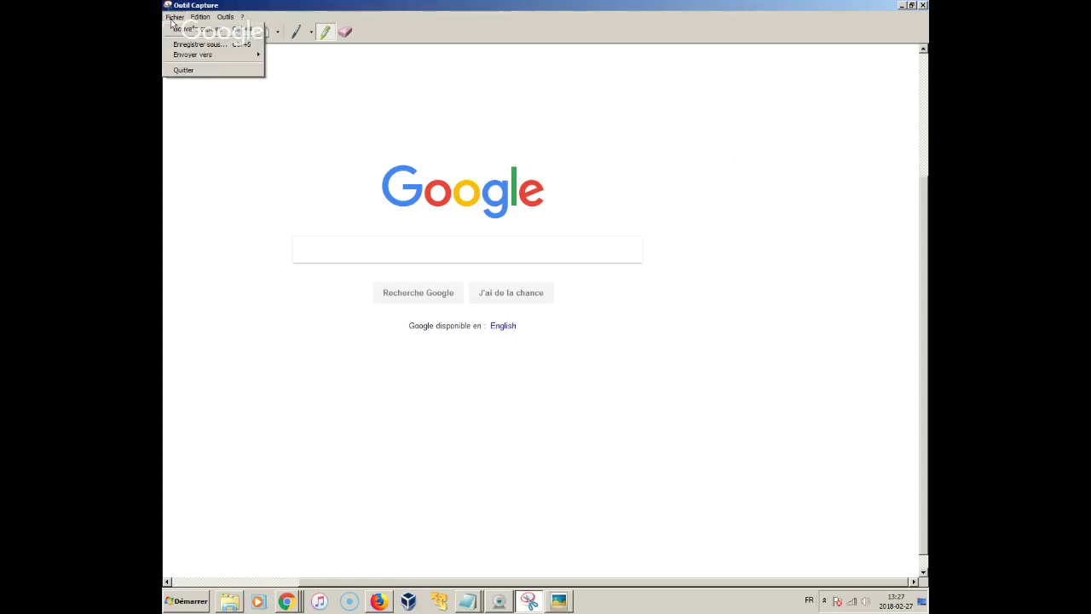
click(198, 18)
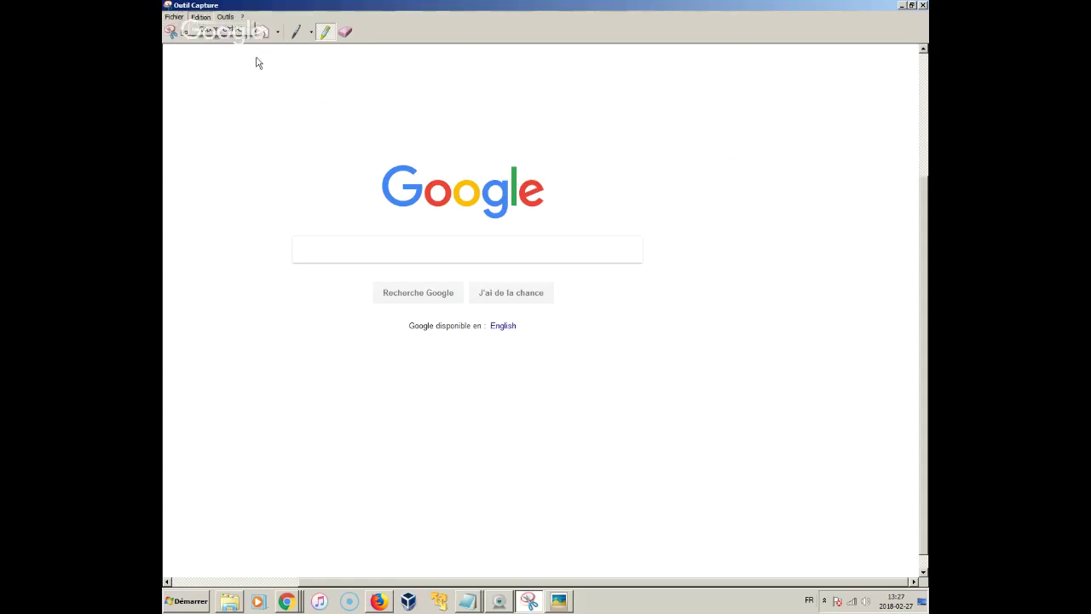
With the black pen, draw a V above the logo and two strokes near the bottom
click(312, 32)
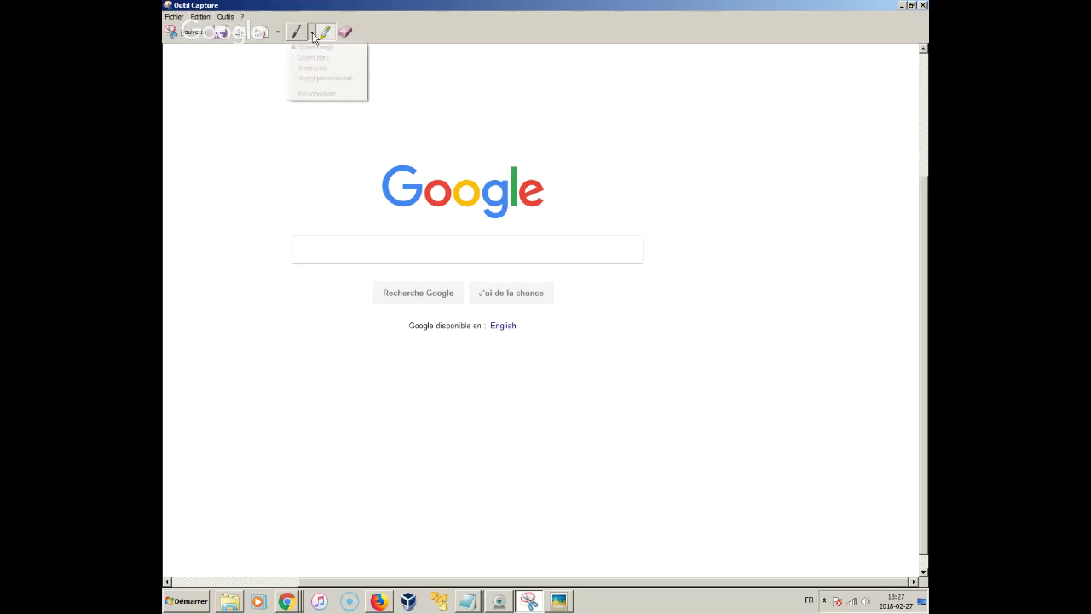
click(314, 68)
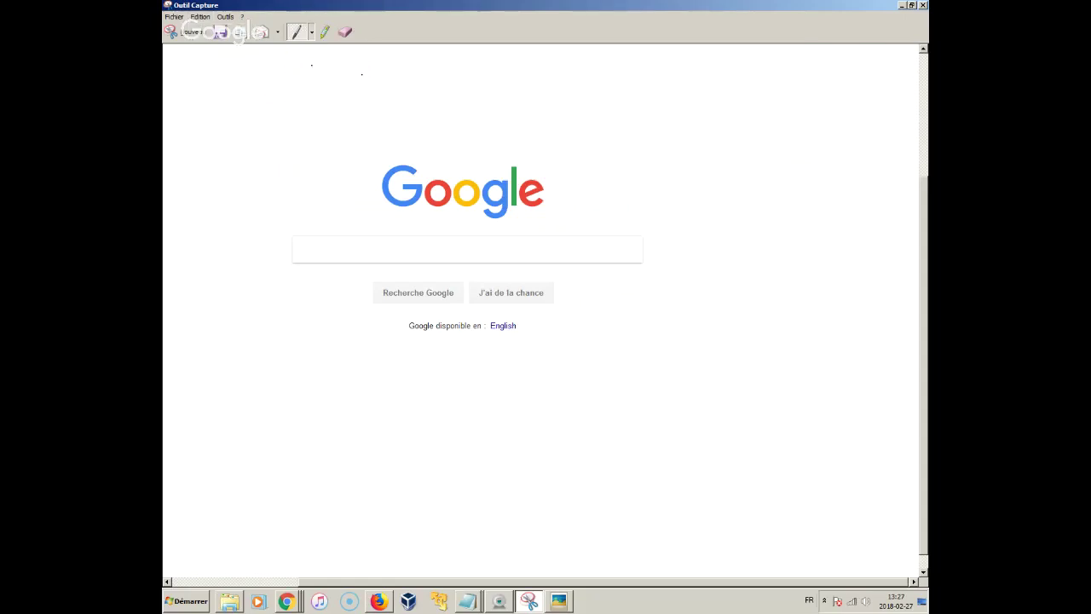
mouse_move(387, 129)
mouse_down()
mouse_move(392, 142)
mouse_move(406, 132)
mouse_up()
mouse_move(460, 507)
mouse_down()
mouse_move(479, 483)
mouse_move(501, 503)
mouse_move(477, 543)
mouse_up()
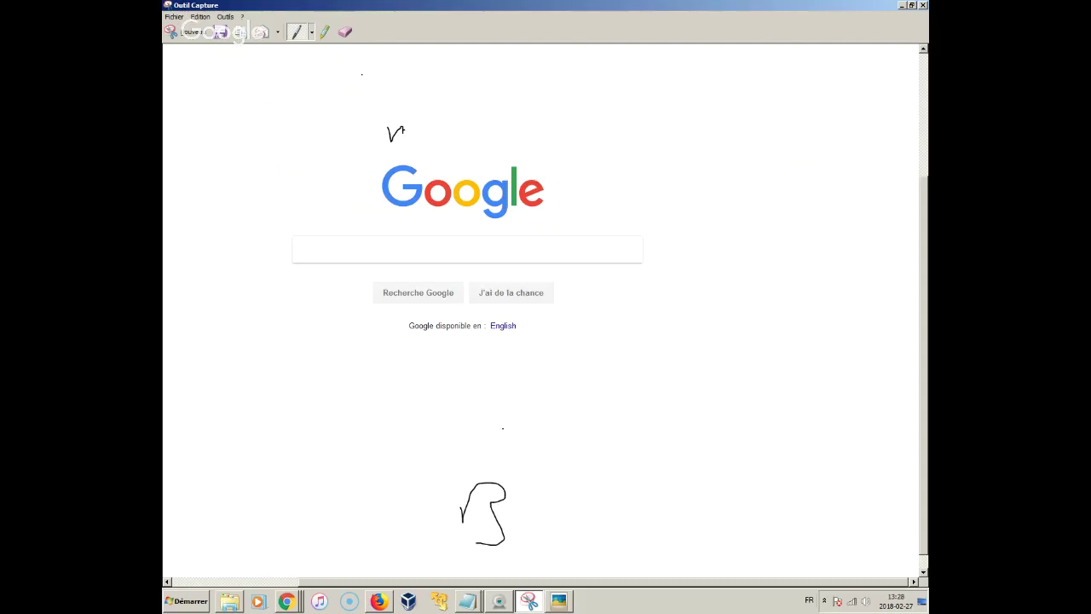
drag(628, 569, 644, 577)
Overwrite Capturederecherchegoole.JPG with the annotated snip
click(221, 32)
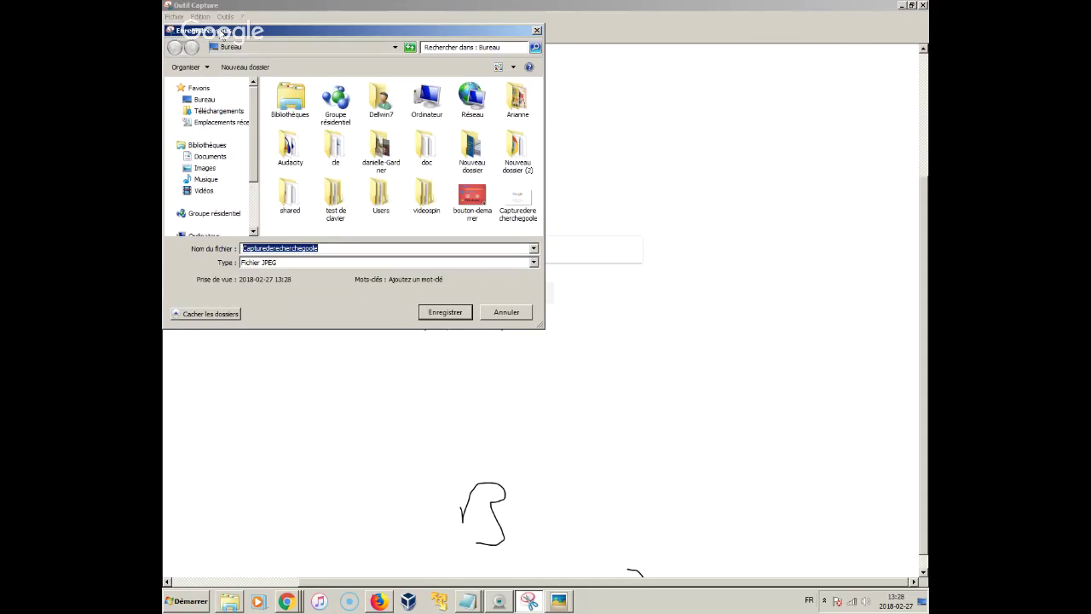
click(445, 313)
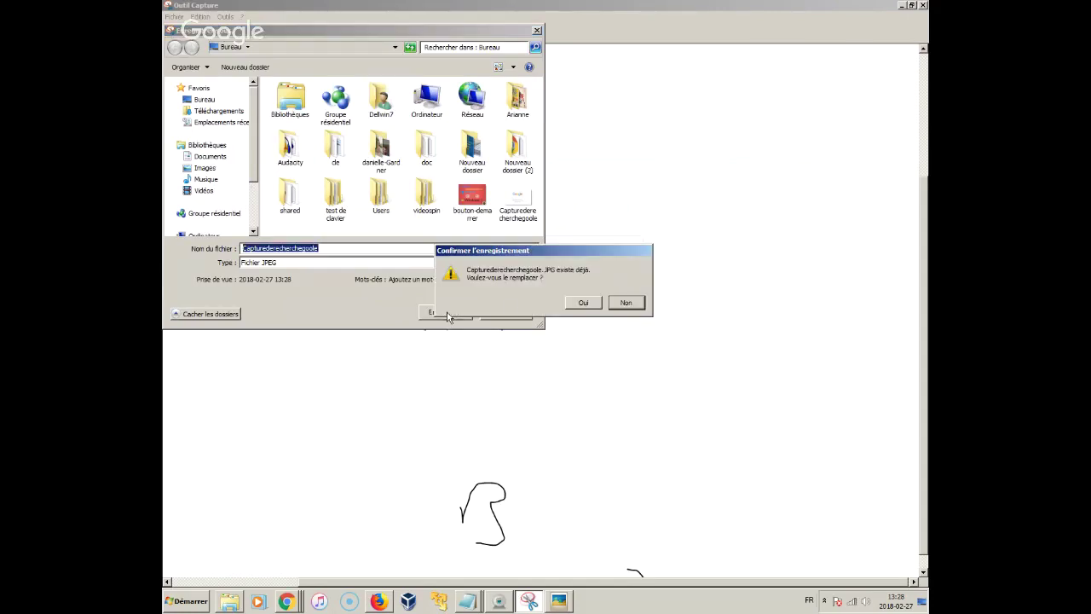
click(583, 304)
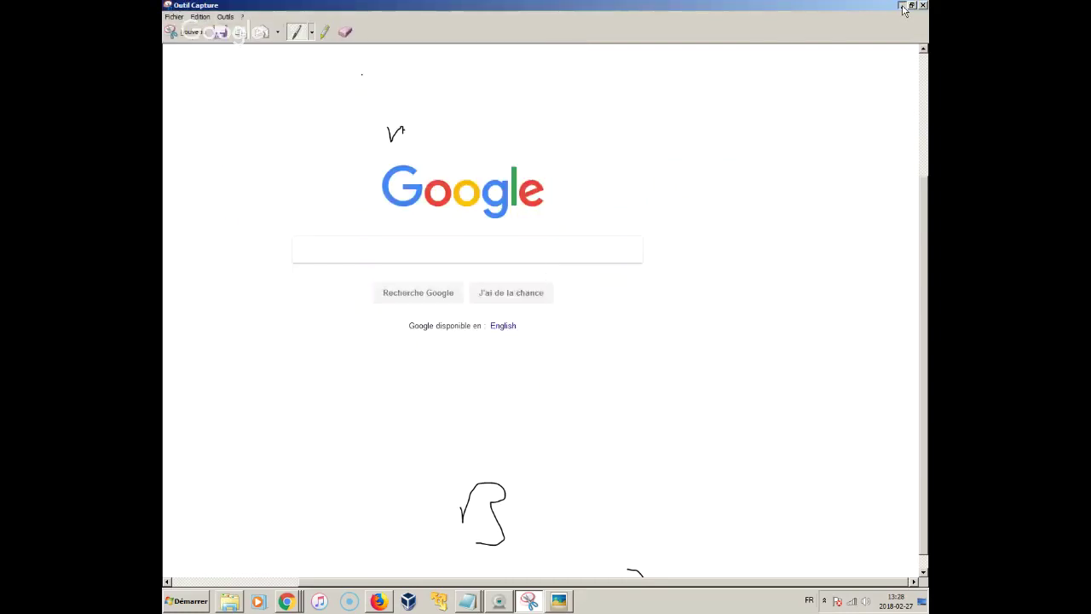
Check the saved capture in Picasa from the desktop, then return to Firefox's Google.ca page
click(902, 6)
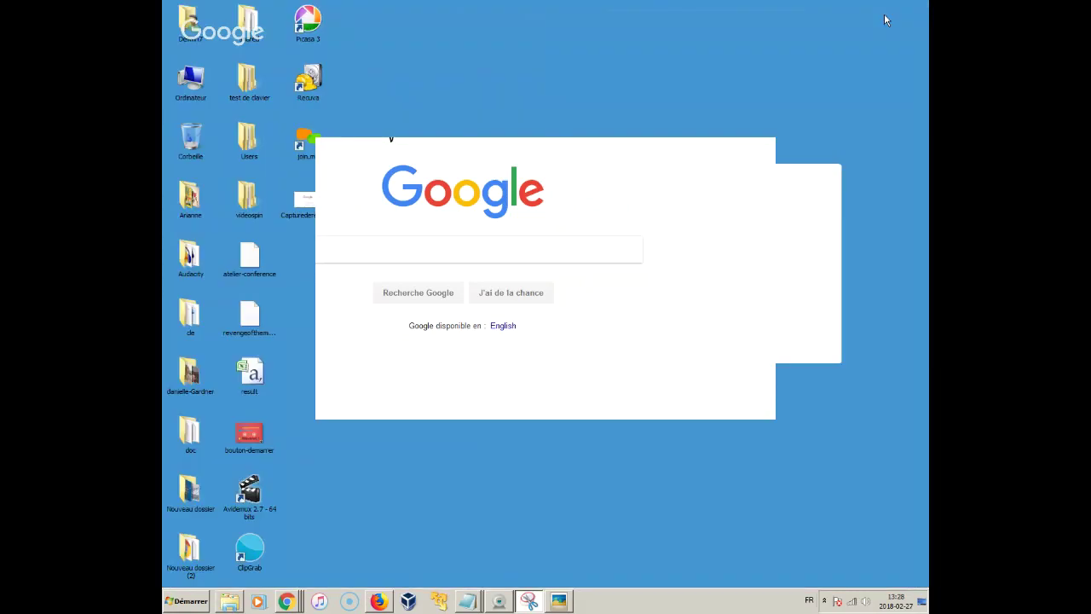
click(309, 192)
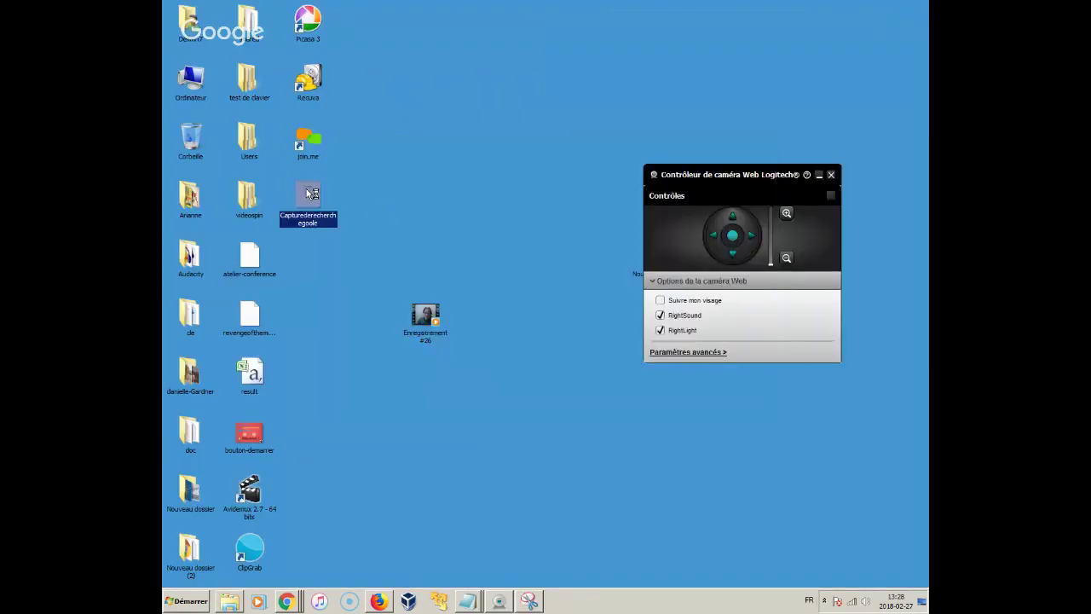
double_click(310, 193)
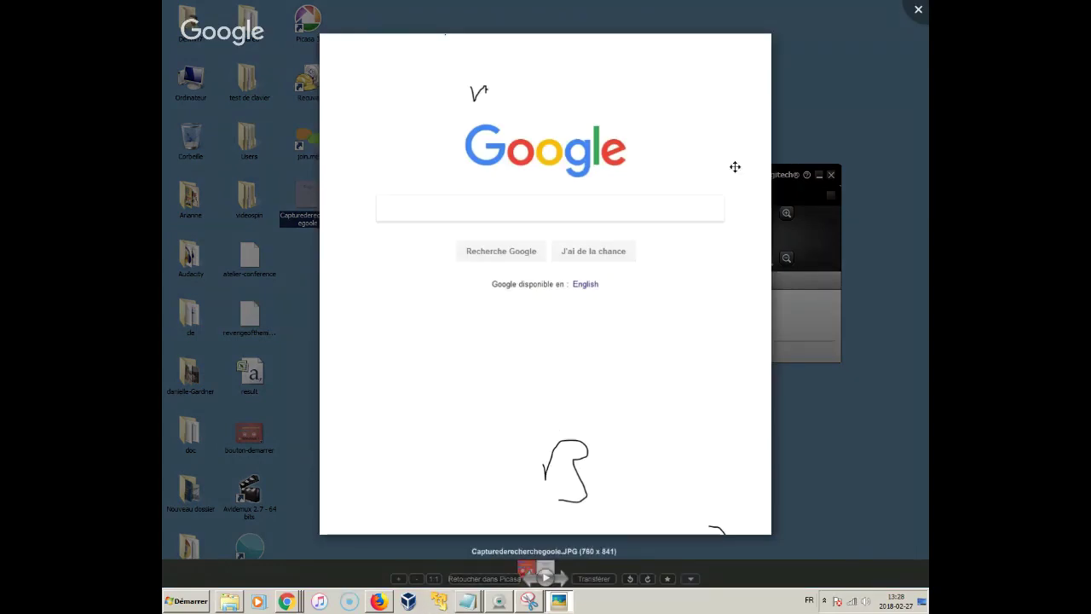
click(919, 11)
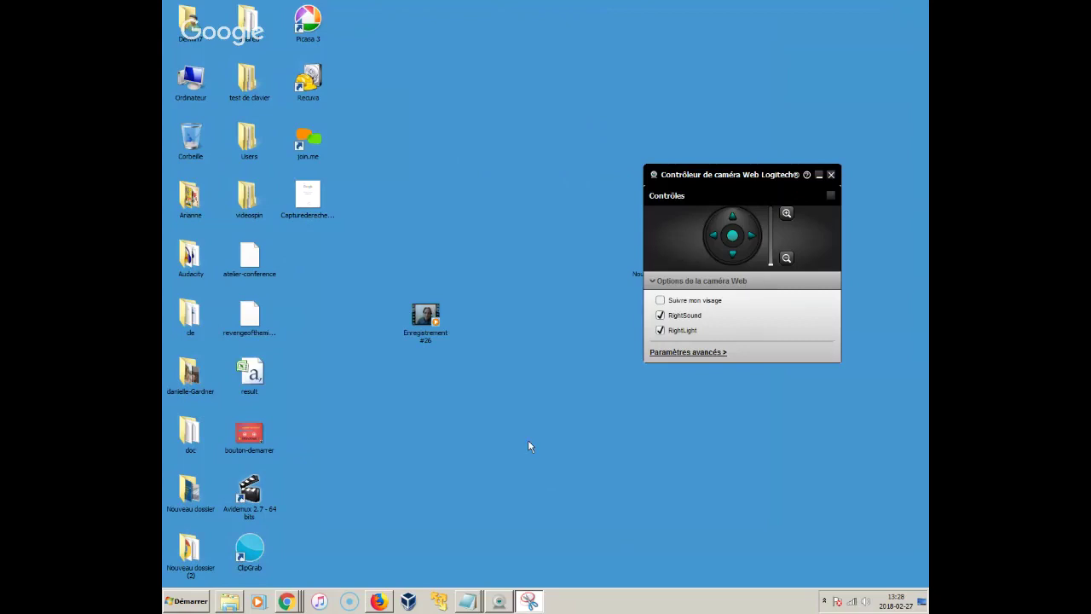
click(379, 602)
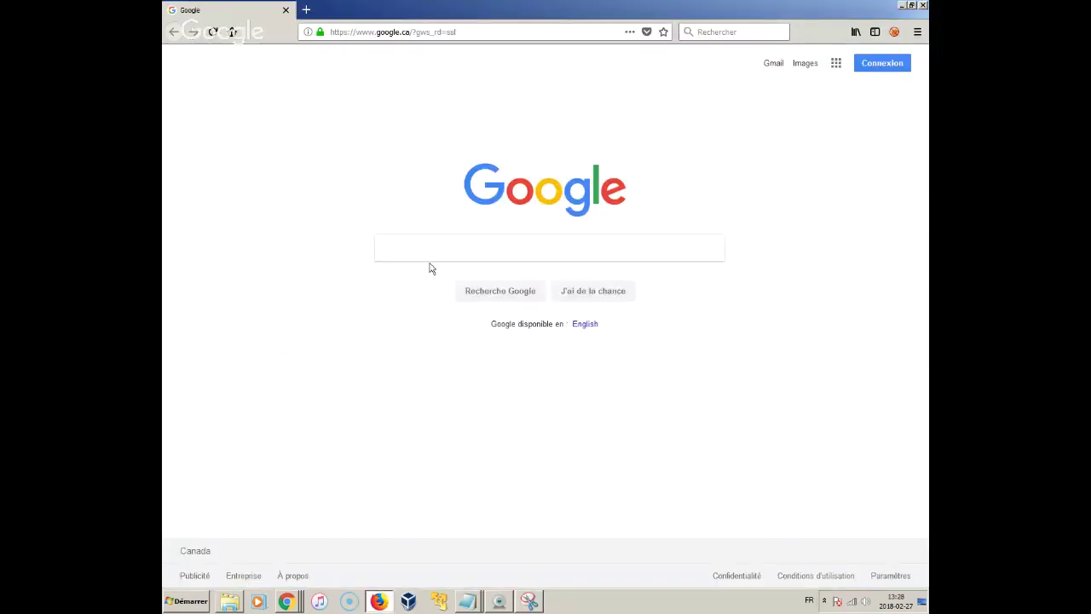
Search Google for 'jing' and open TechSmith's Jing page
text(jing)
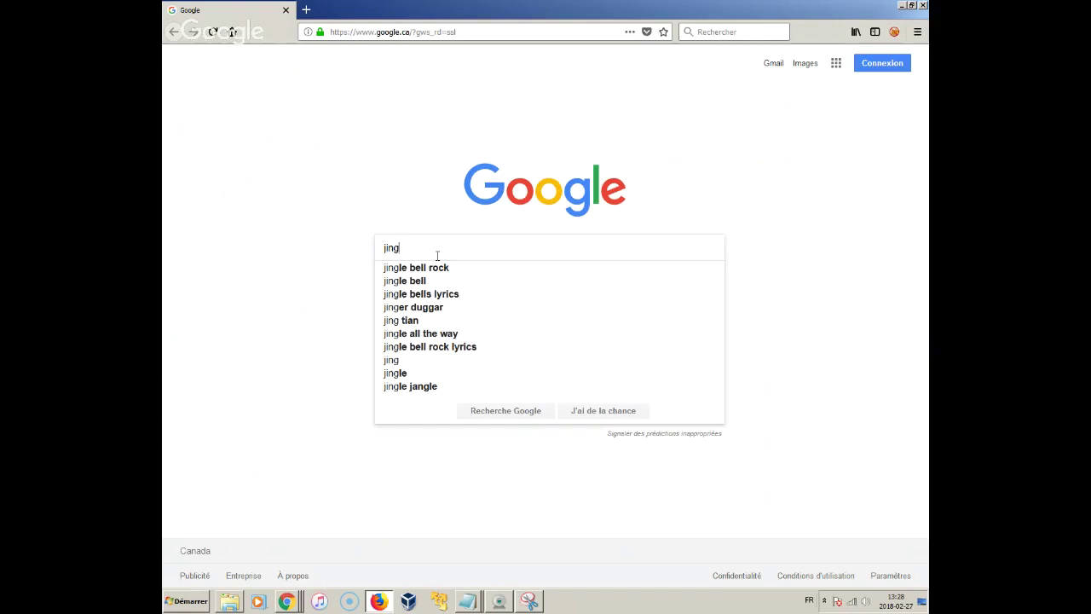
key(Return)
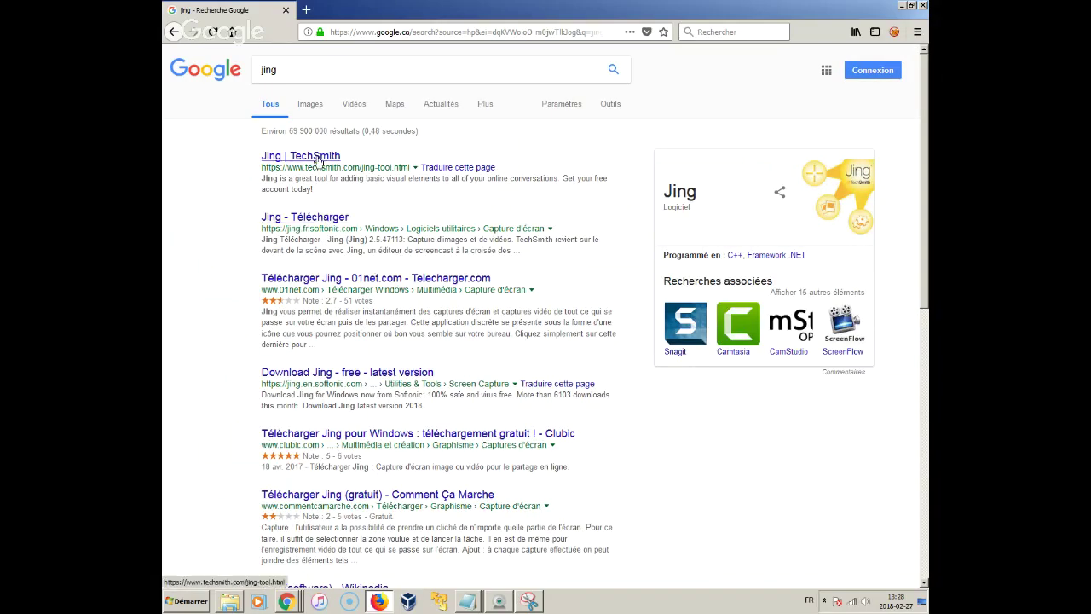
click(317, 160)
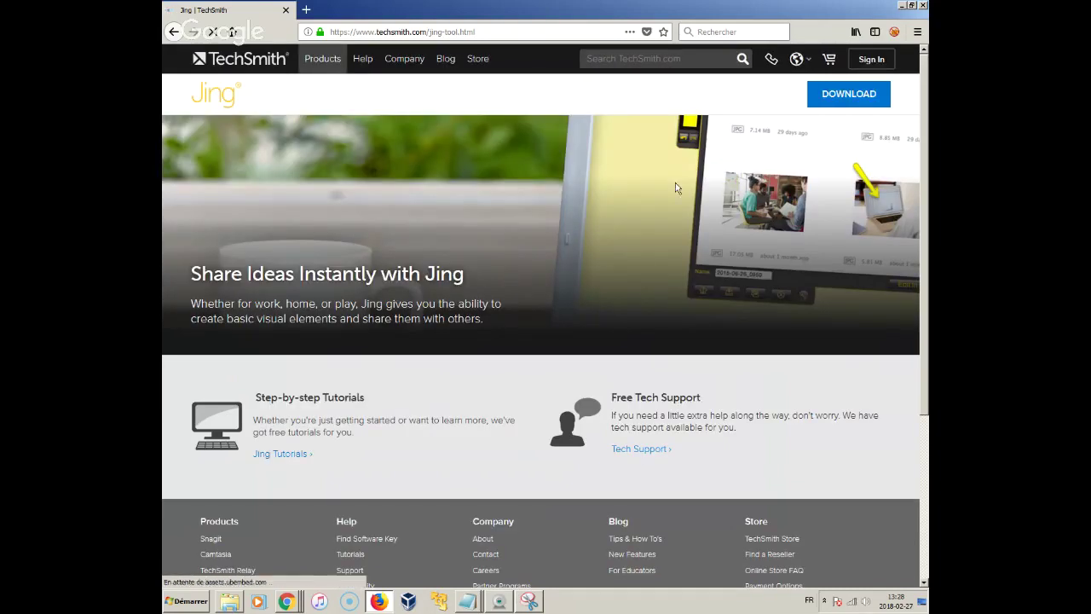
Download and save the Windows jing.exe installer from the Jing download page
click(847, 101)
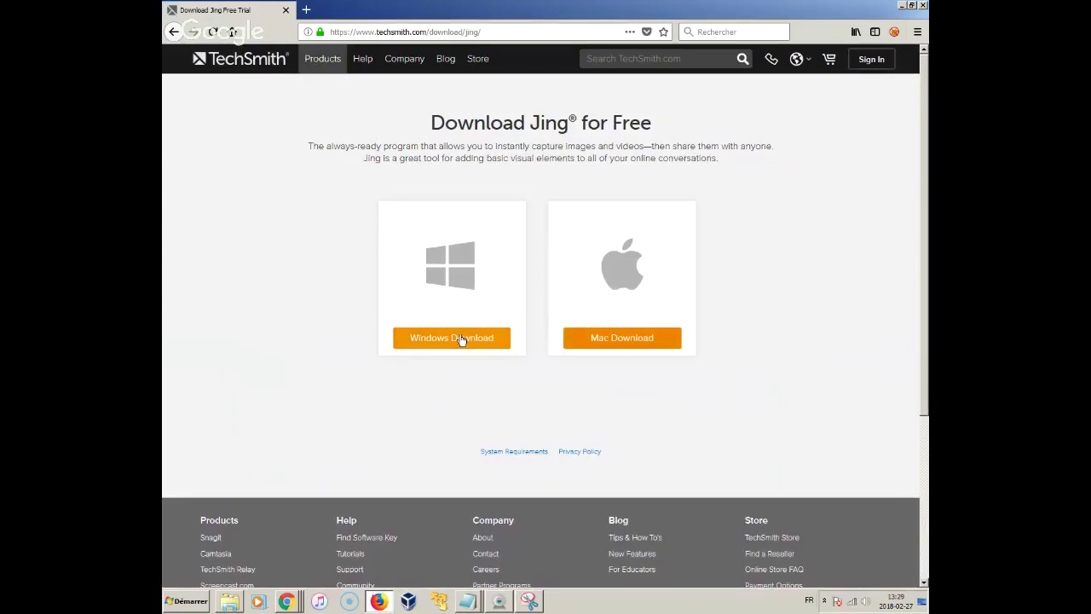
click(461, 340)
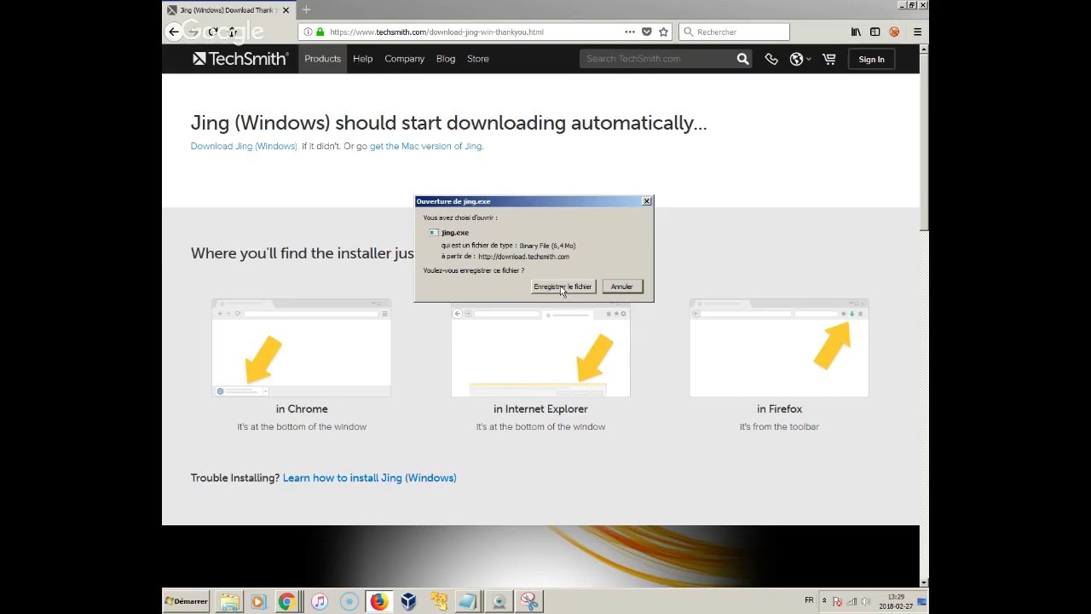
click(561, 286)
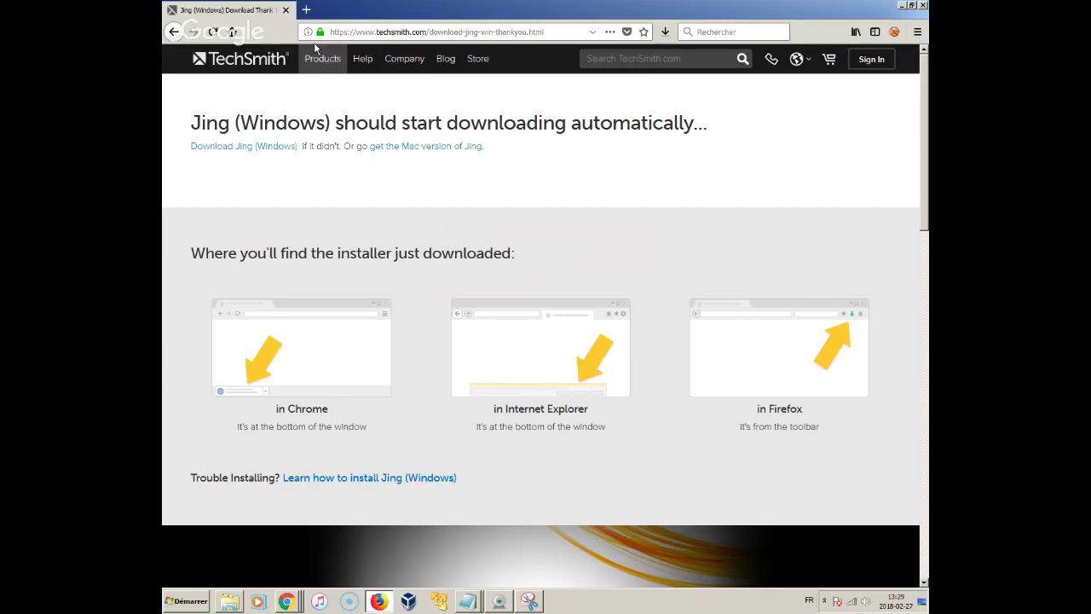
Go back to the Jing download page and copy its web address
click(173, 32)
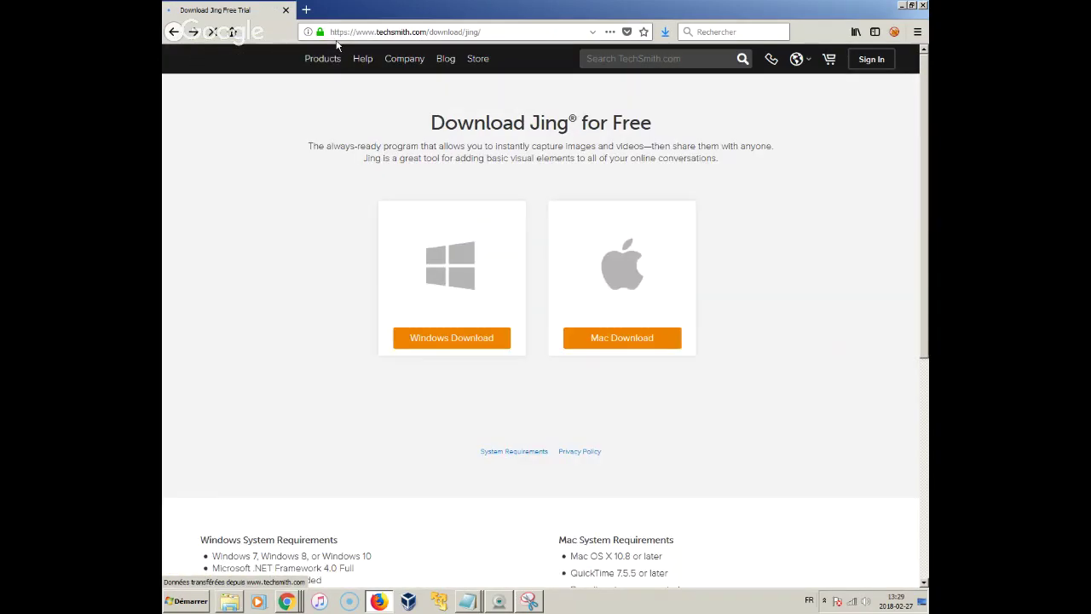
drag(330, 32, 469, 32)
right_click(463, 34)
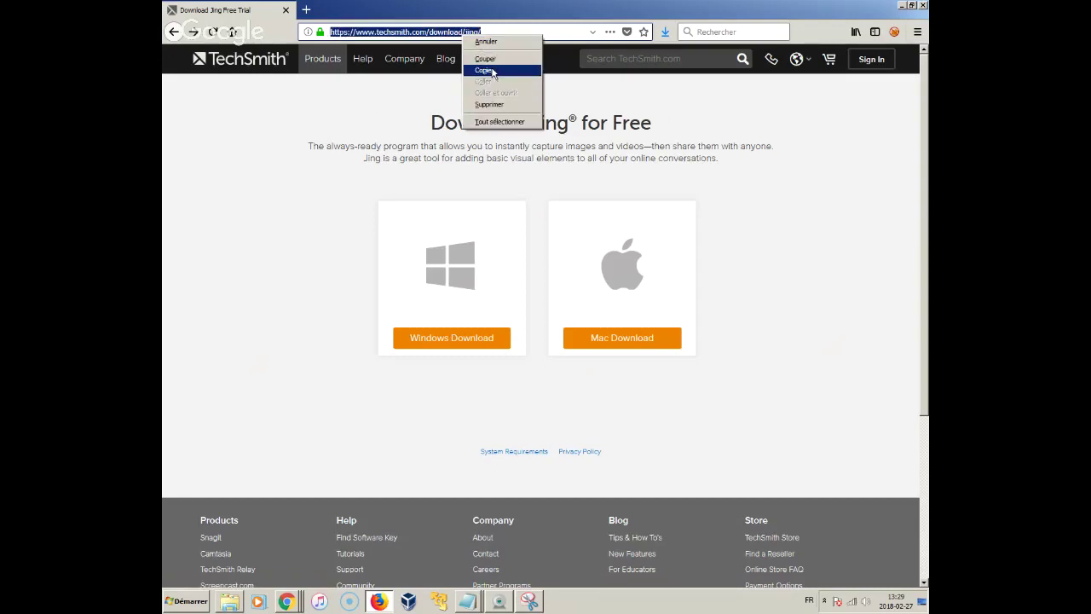
click(491, 73)
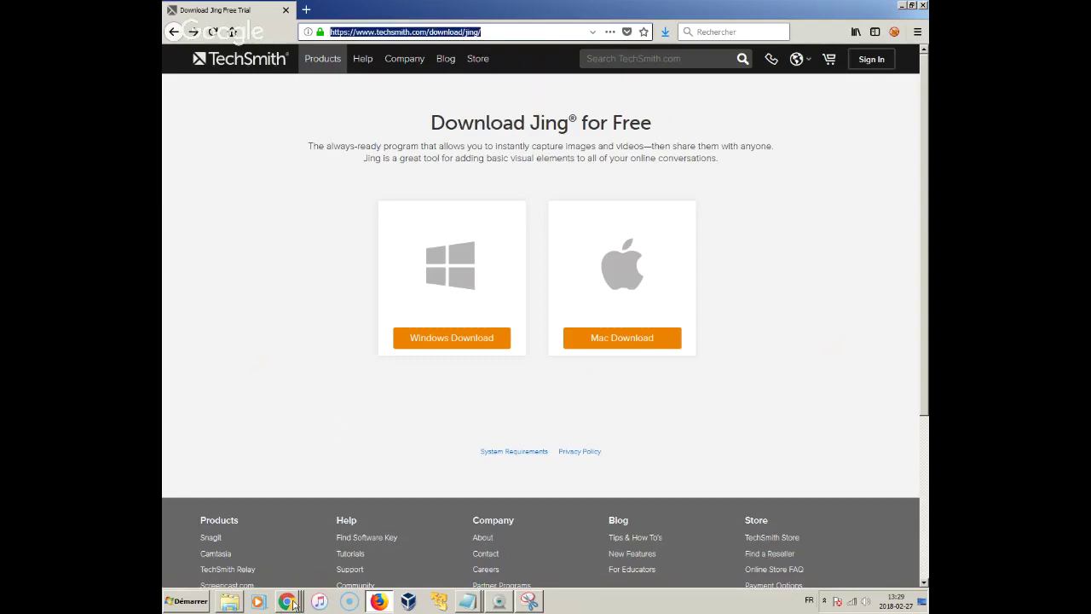
Switch to the Google+ event page in Chrome and start a new comment
mouse_move(294, 603)
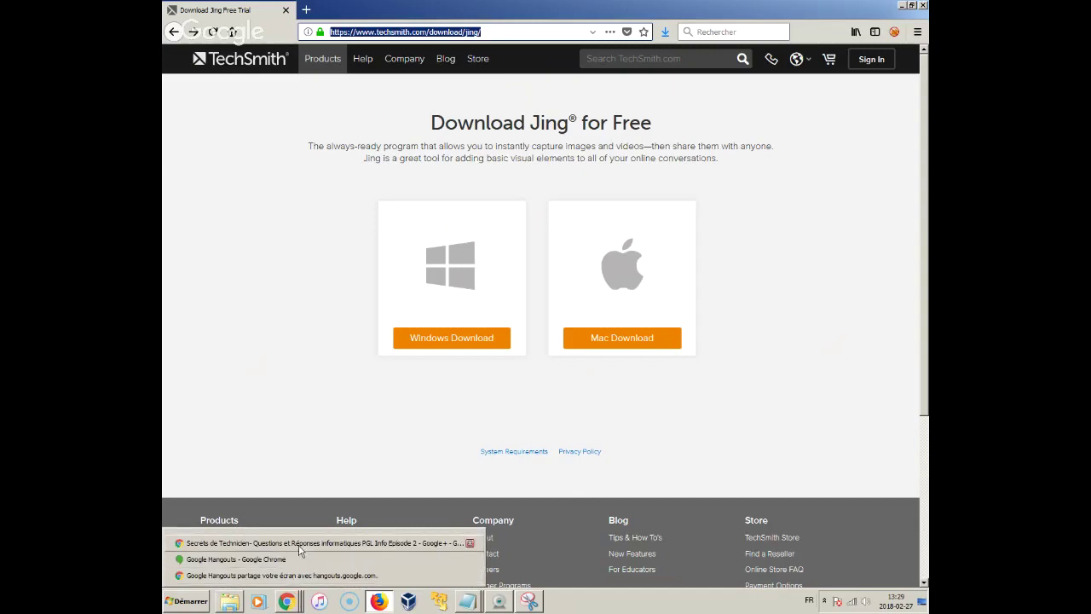
click(392, 451)
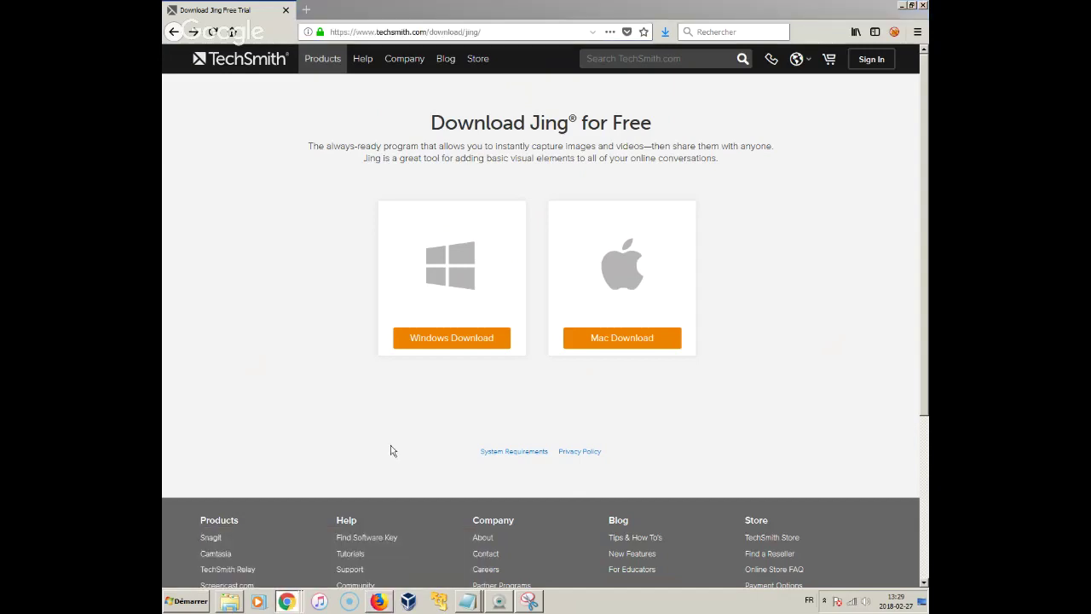
key(alt+Tab)
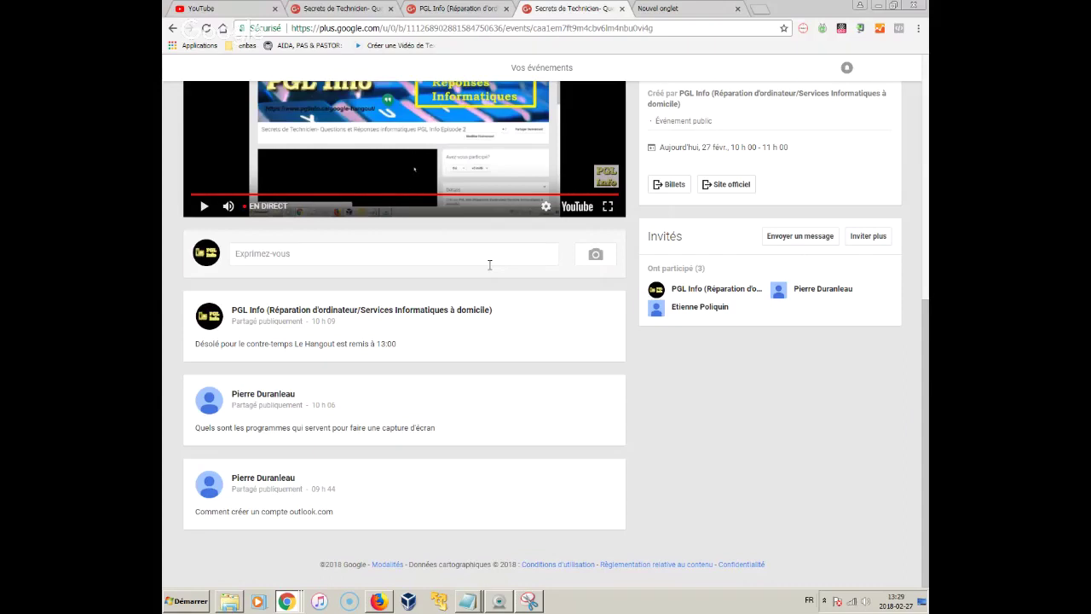
click(308, 257)
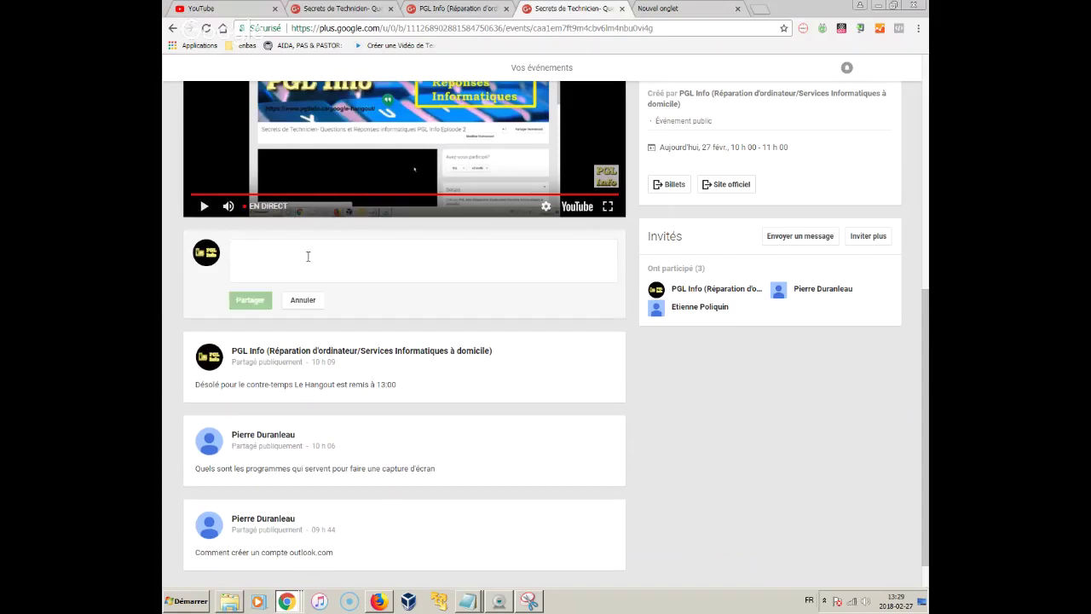
Write the comment 'Site pour télécharger Jing', capitalizing 'Jing'
text(Site pc)
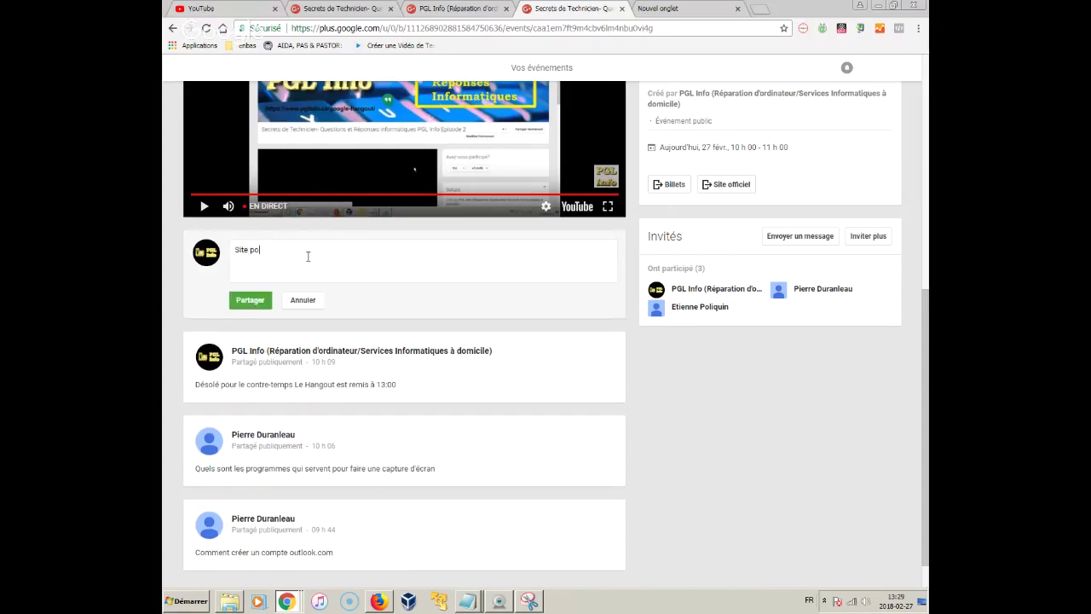
text(ur télécharger jing)
drag(308, 250, 320, 256)
text(Jing.)
Paste the Jing download link, share the post, and return to Firefox
right_click(347, 253)
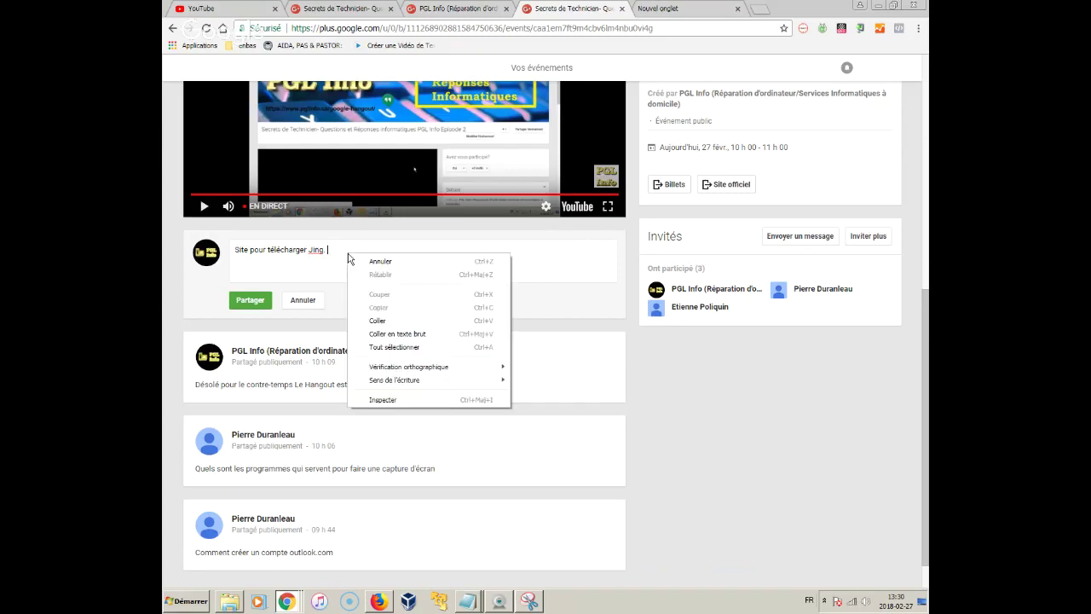
click(396, 320)
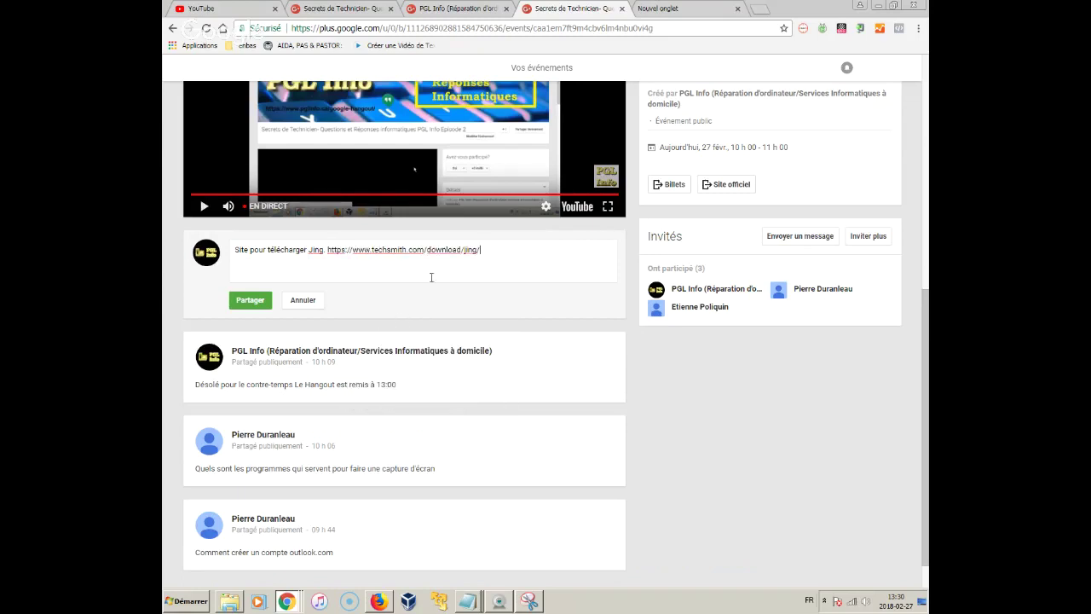
click(260, 300)
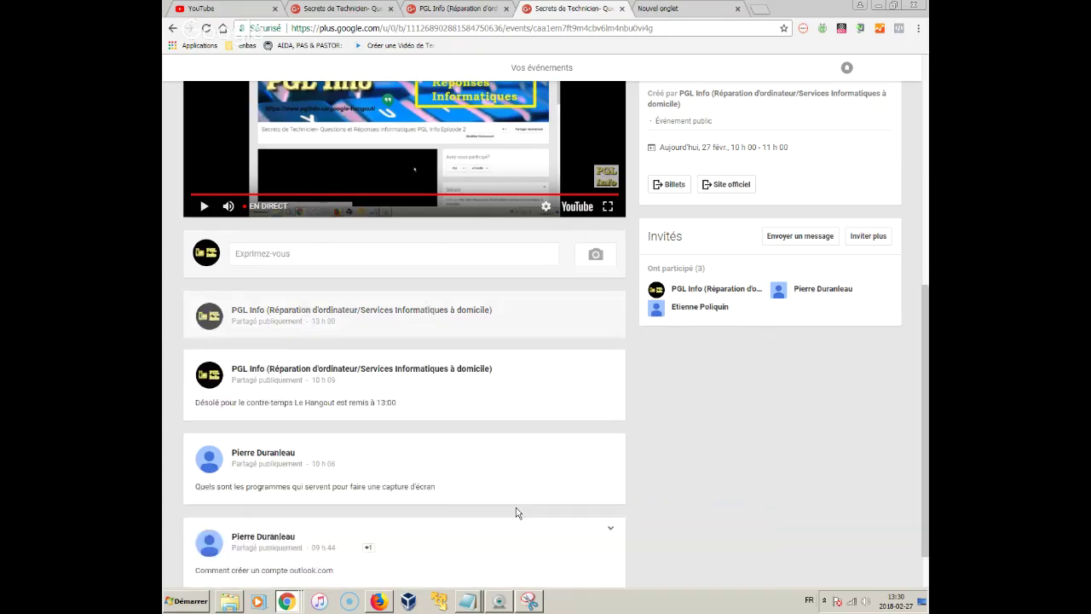
click(379, 601)
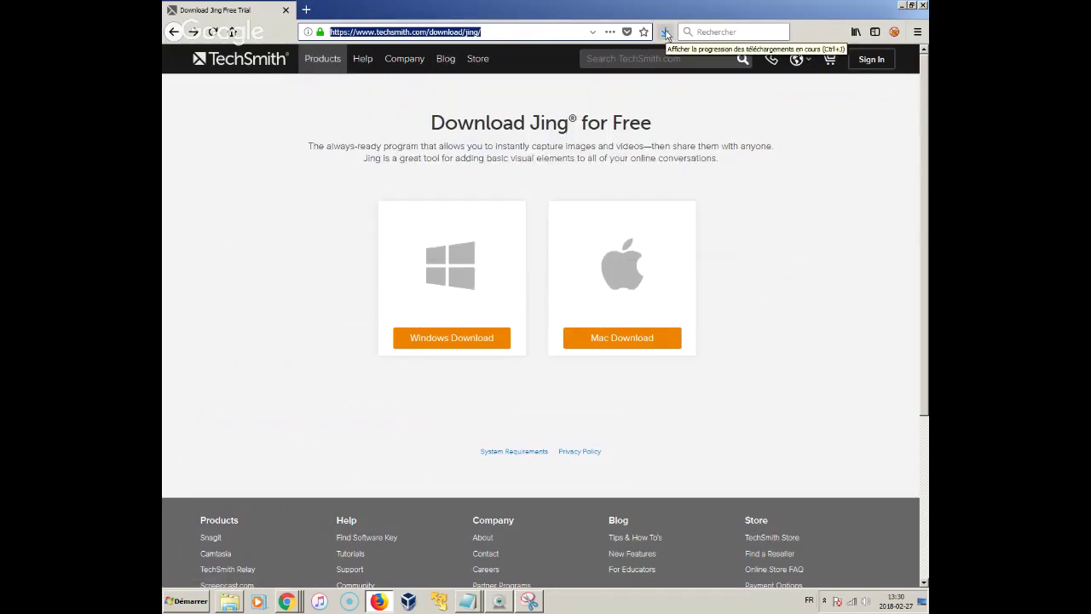
Run jing.exe from Firefox's Downloads list, allowing it past the security warning
click(665, 32)
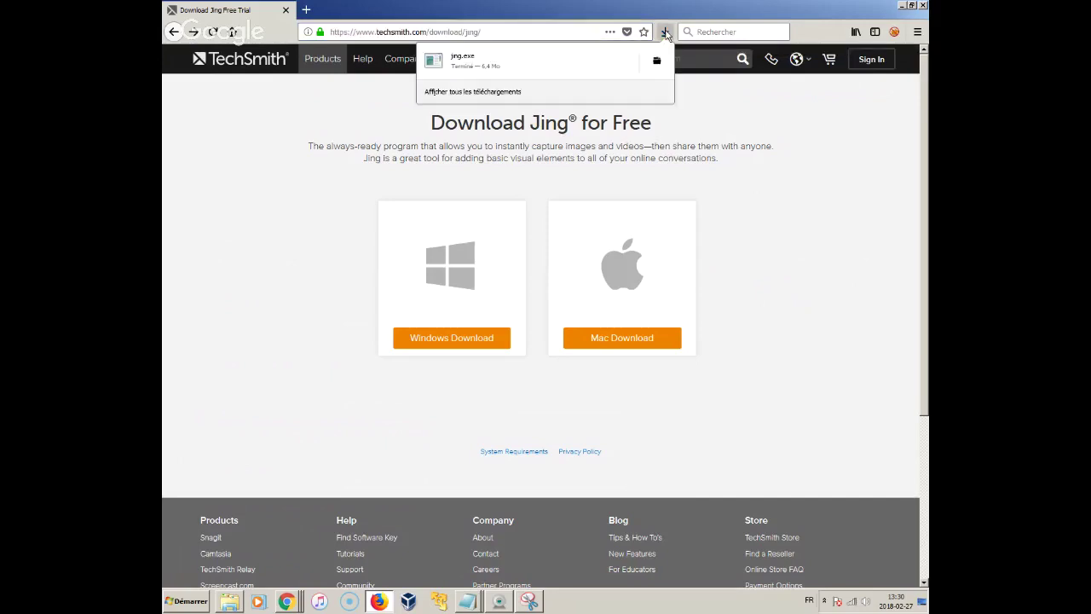
click(514, 68)
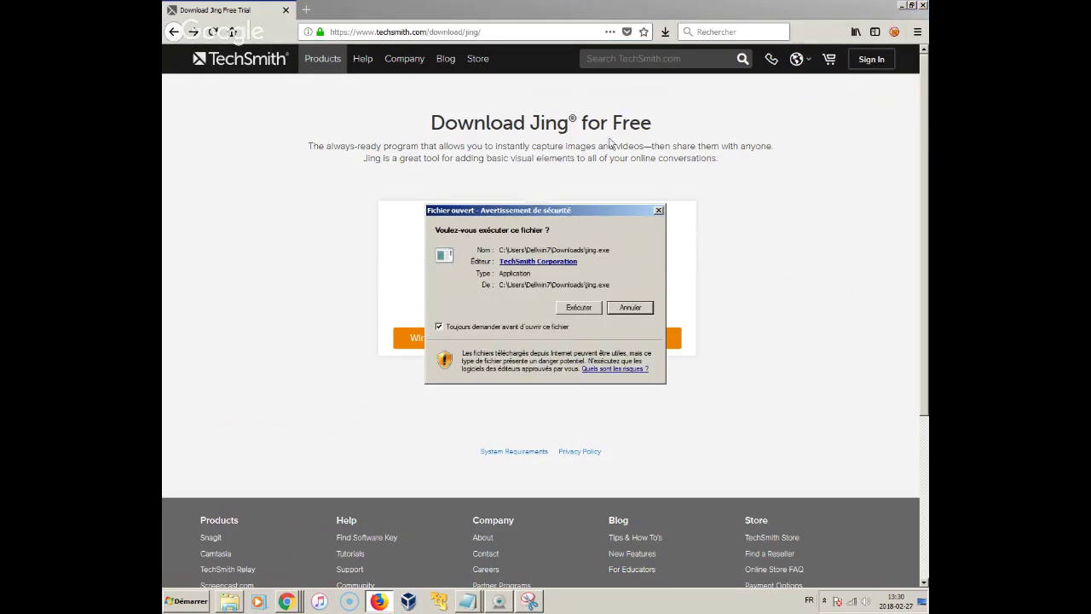
click(588, 307)
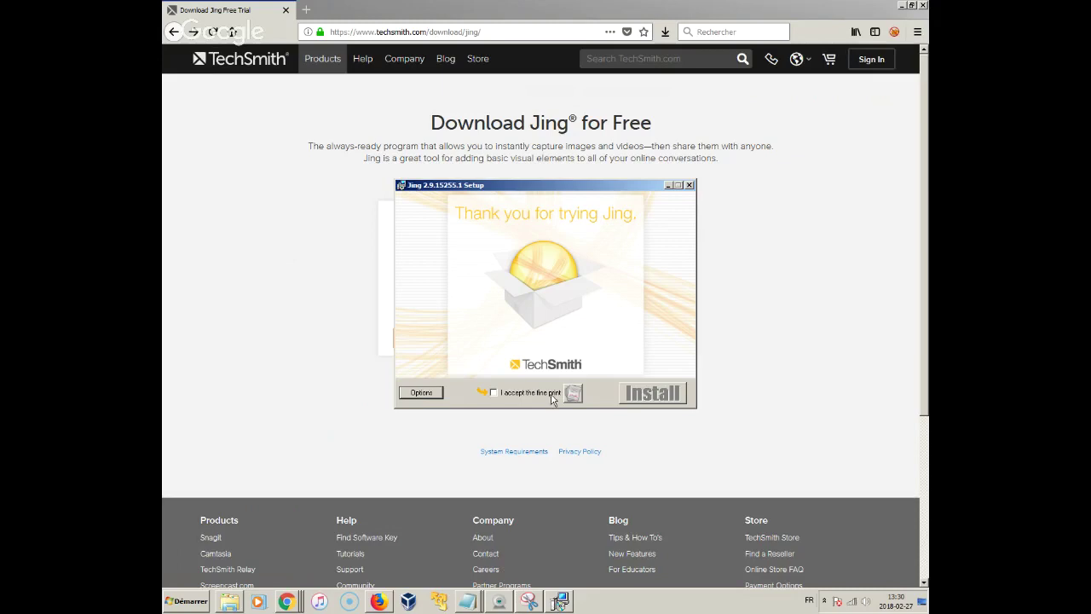
Open Jing Setup's options and read through the licence fine print
click(421, 393)
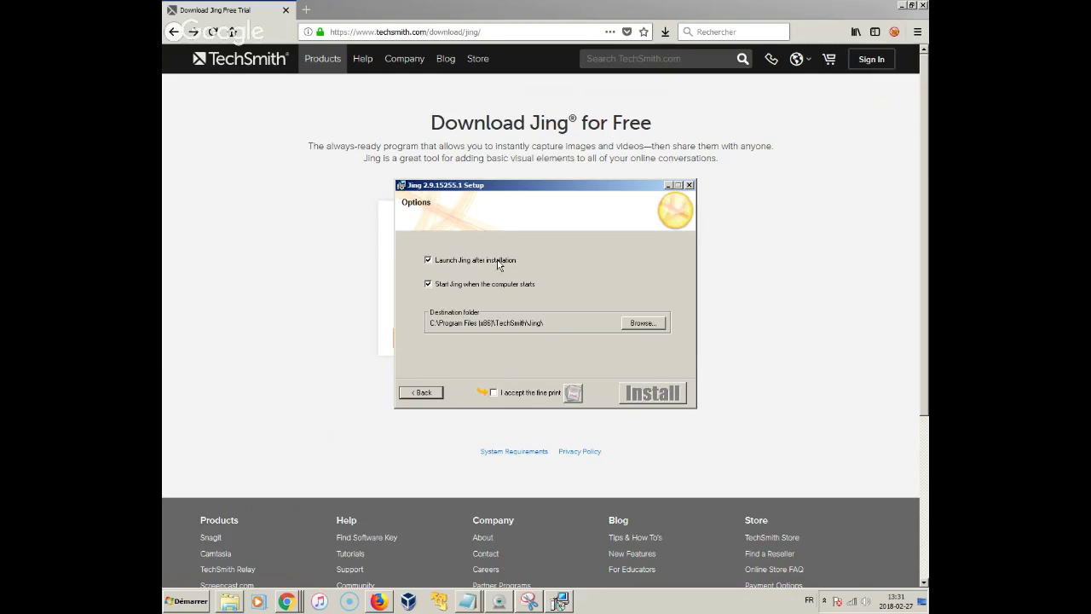
click(572, 394)
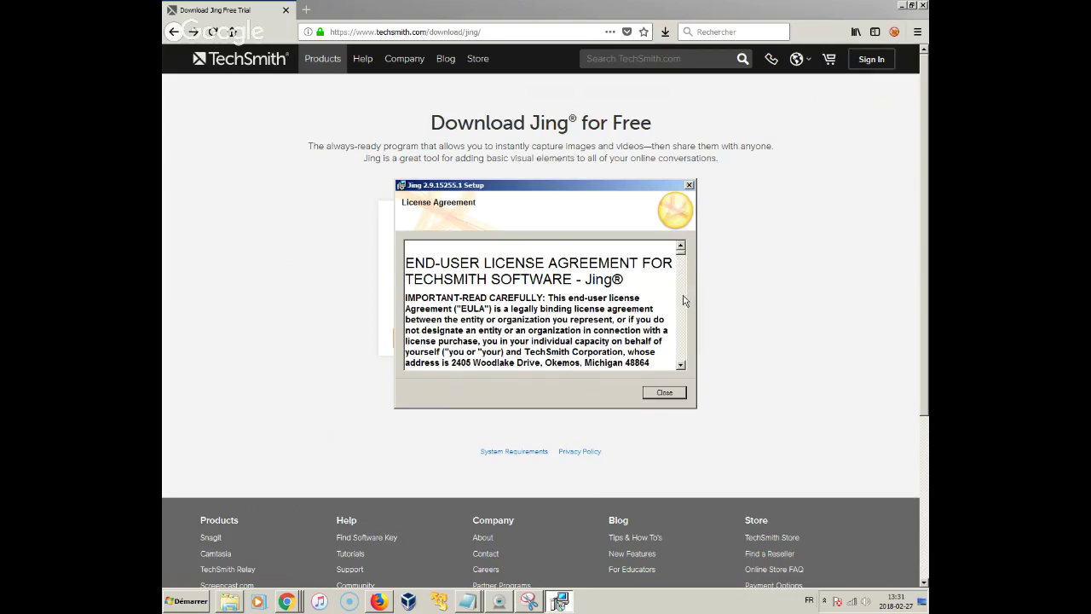
scroll(684, 300, down, 15)
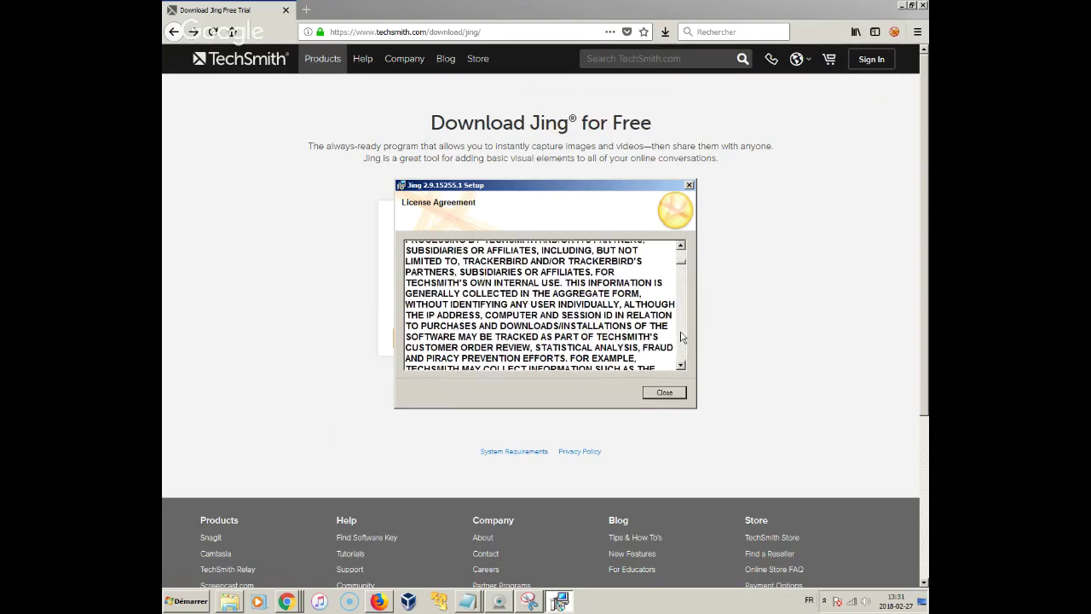
scroll(682, 337, down, 10)
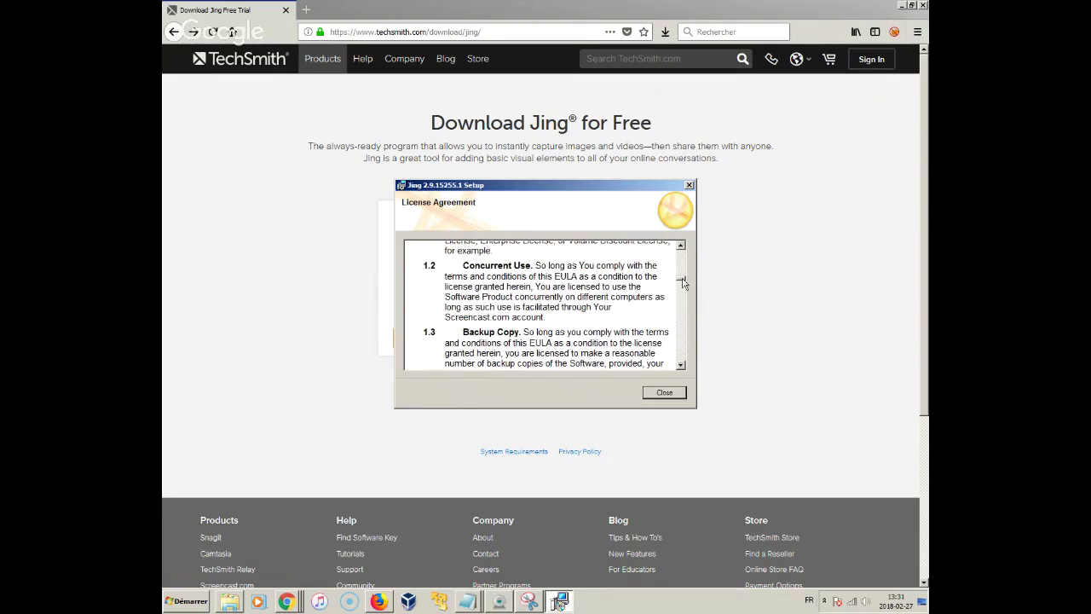
drag(682, 283, 680, 249)
Accept the fine print and start installing Jing to C:\Program Files (x86)\TechSmith\Jing
click(664, 392)
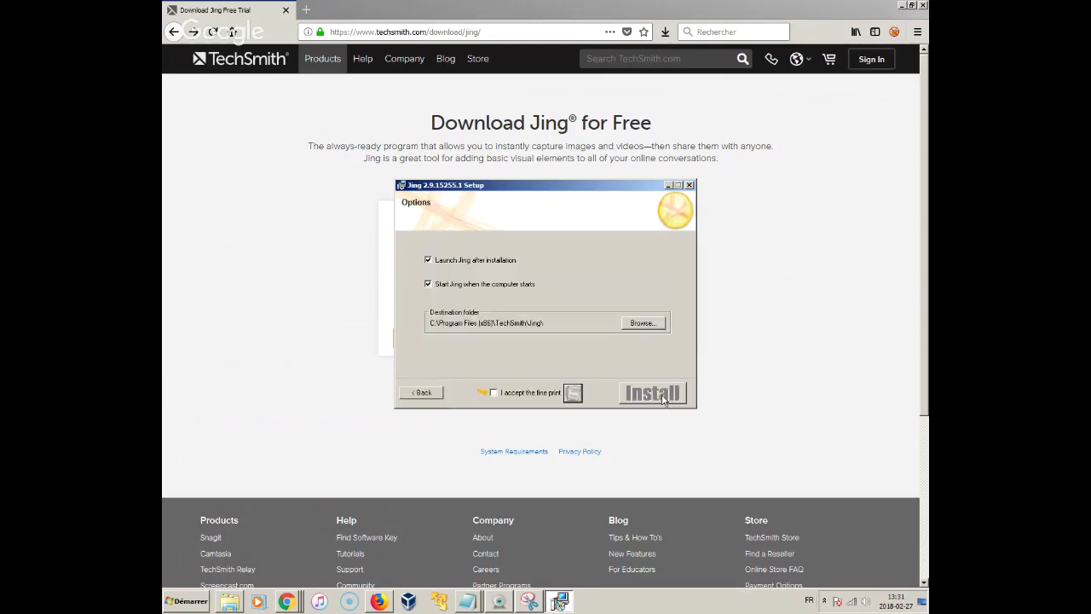
click(493, 393)
click(659, 396)
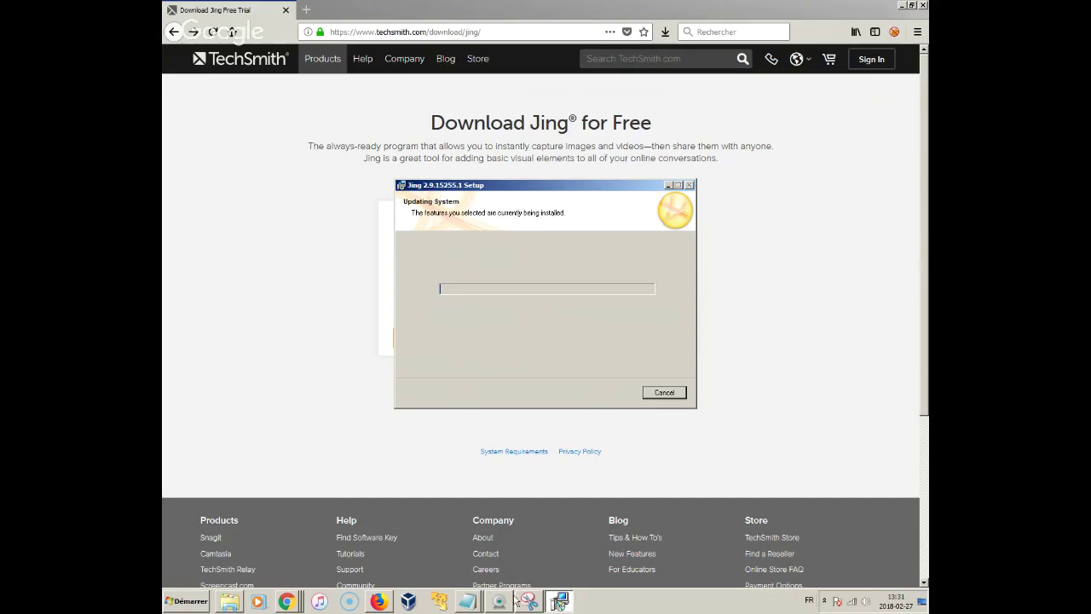
Close the Snipping Tool capture window and finish the completed Jing setup
click(529, 602)
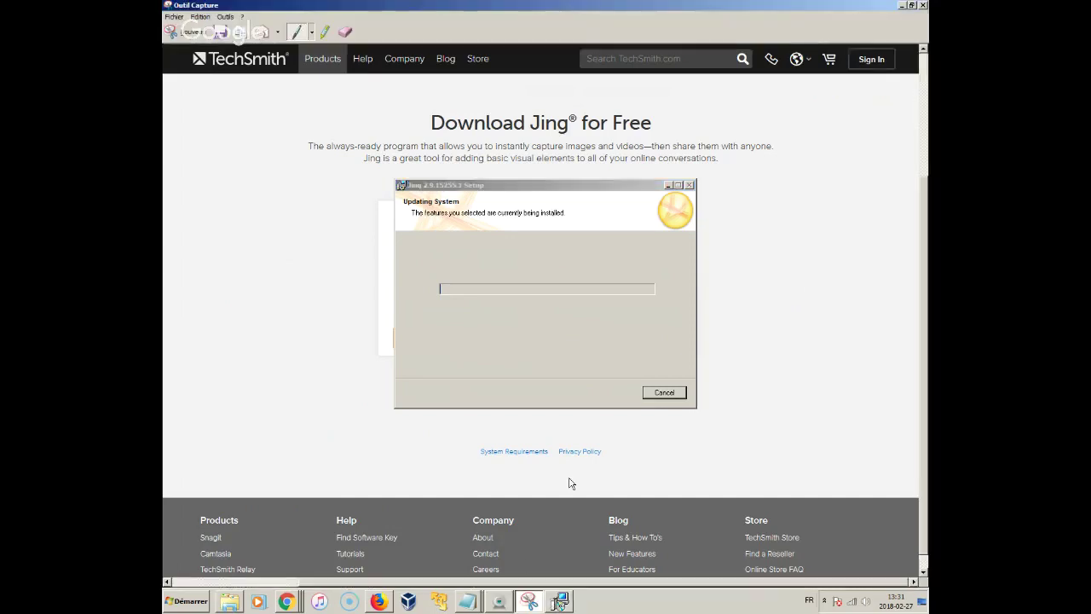
click(923, 6)
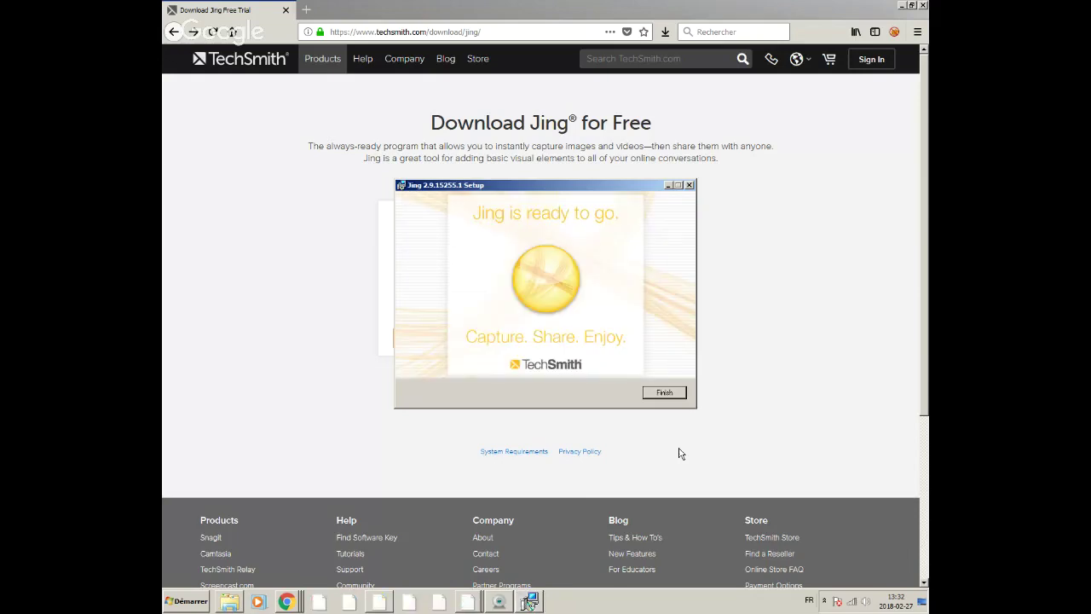
click(673, 394)
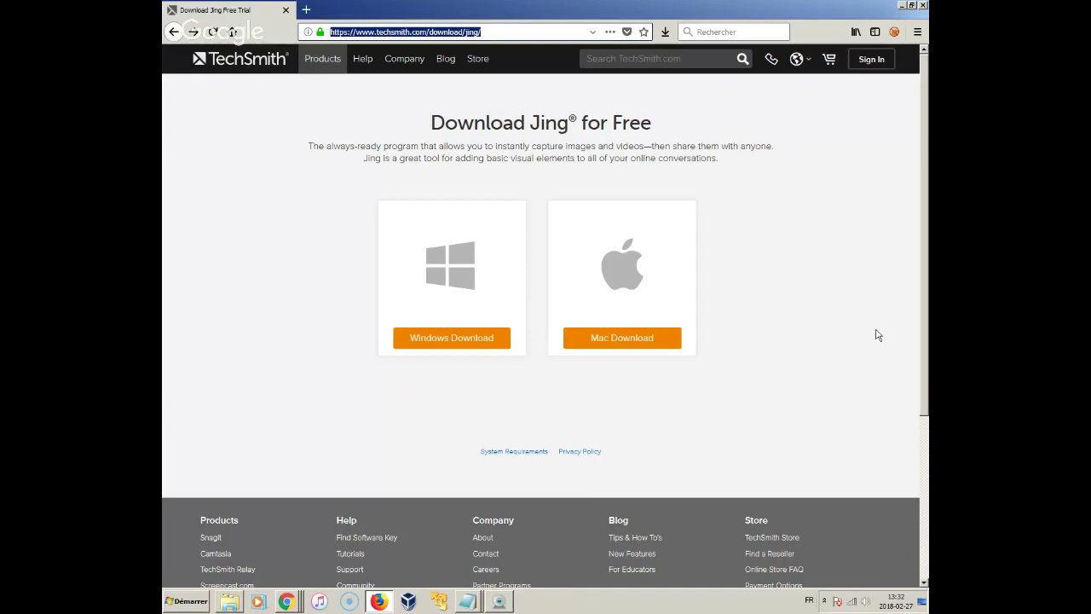
Close Nouveau document texte.txt, answer its save prompt, then close the other Notepad window
right_click(499, 602)
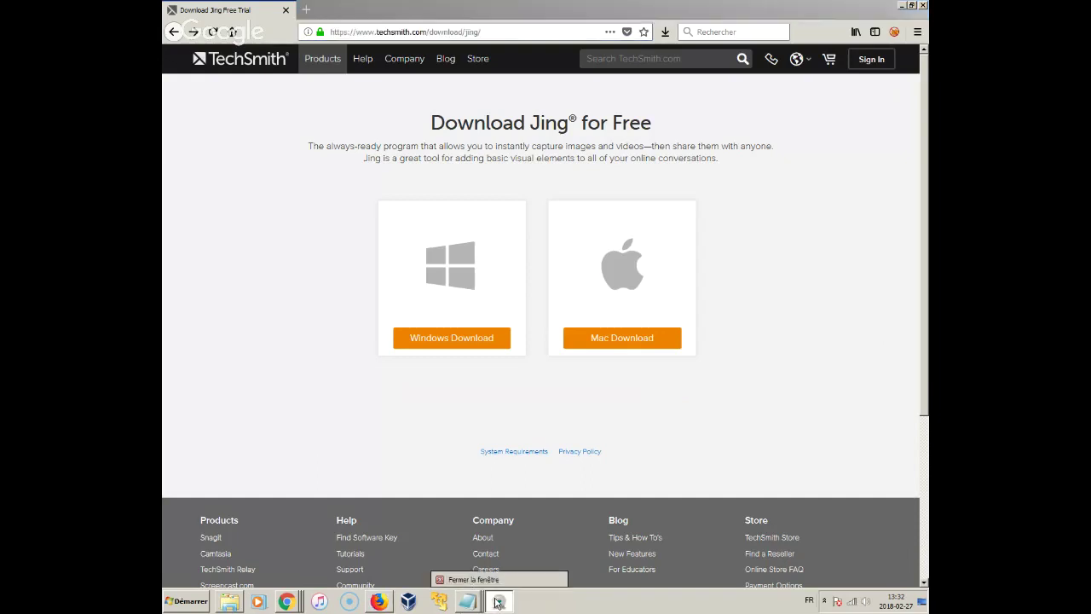
key(Escape)
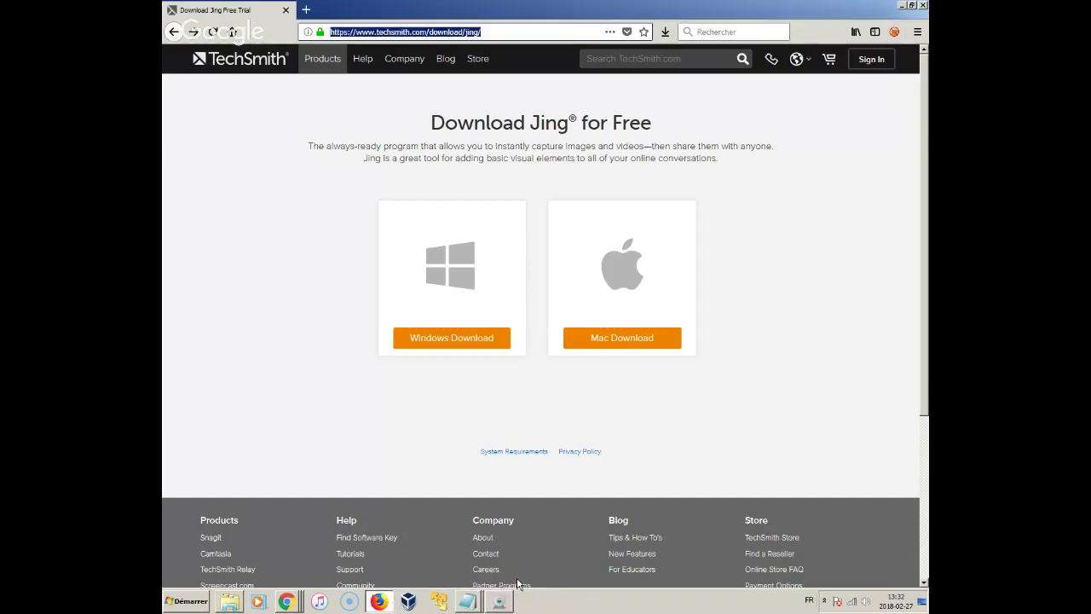
mouse_move(470, 602)
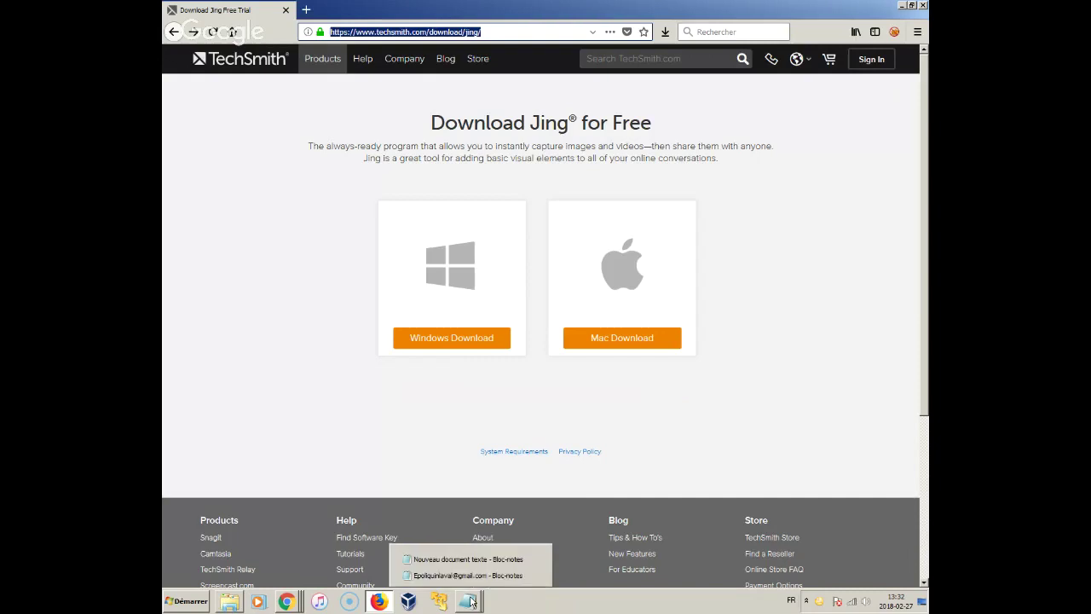
mouse_move(538, 563)
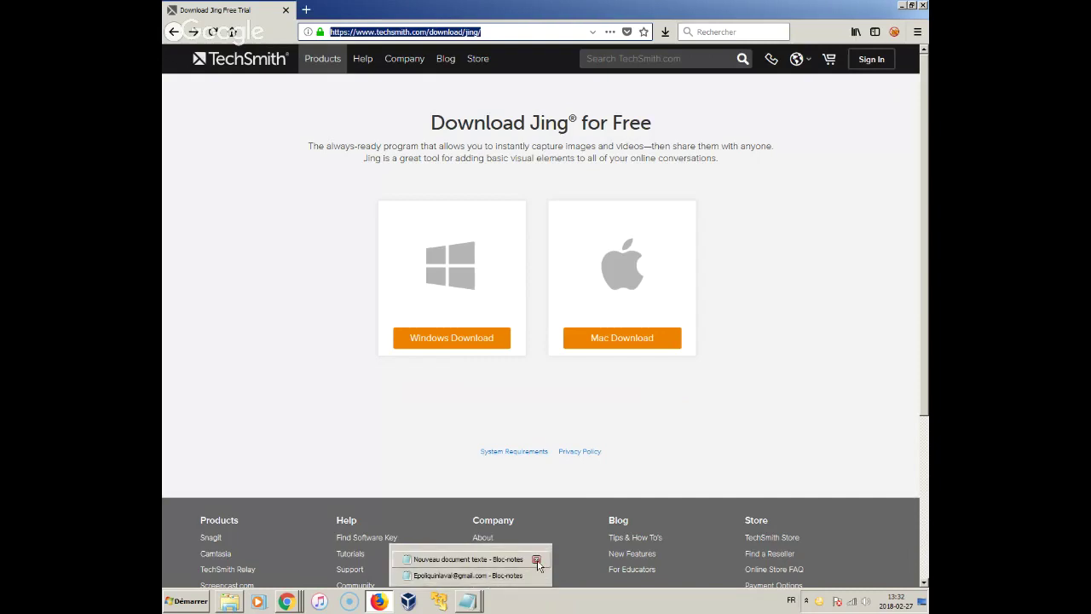
click(538, 560)
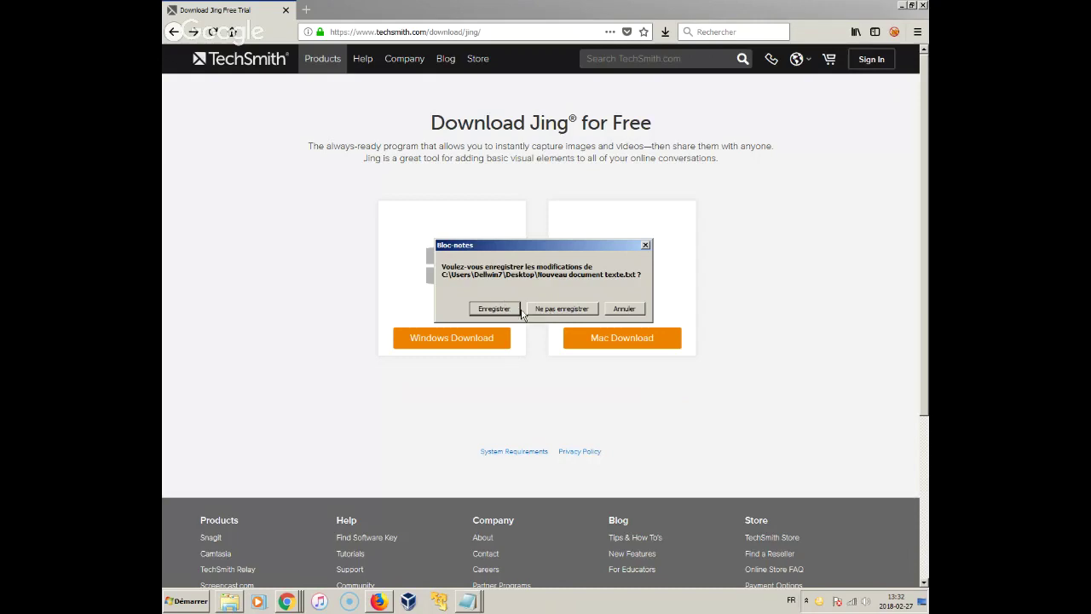
click(496, 309)
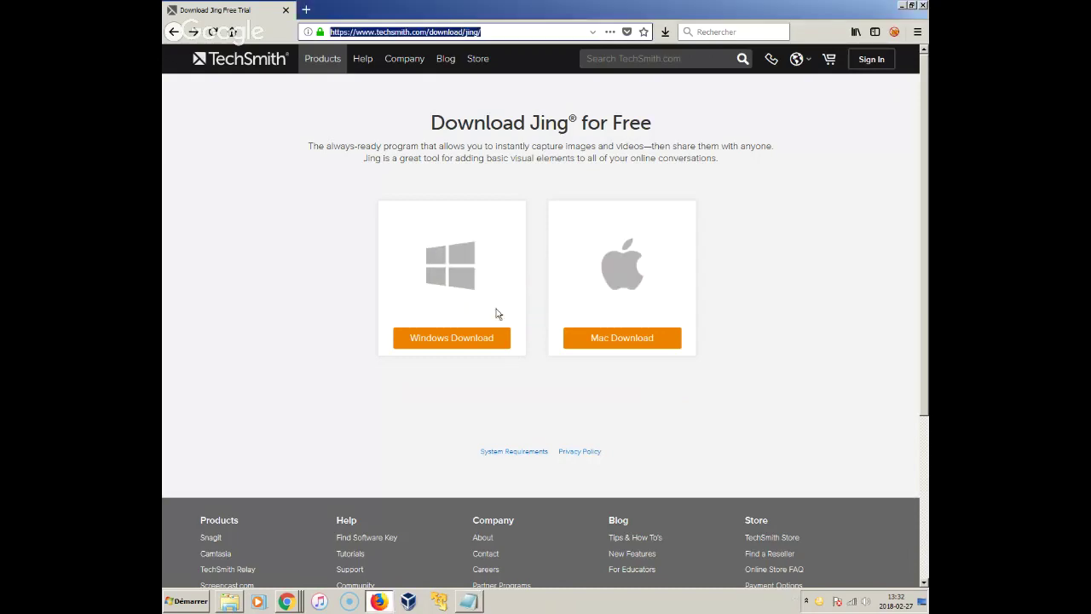
click(468, 601)
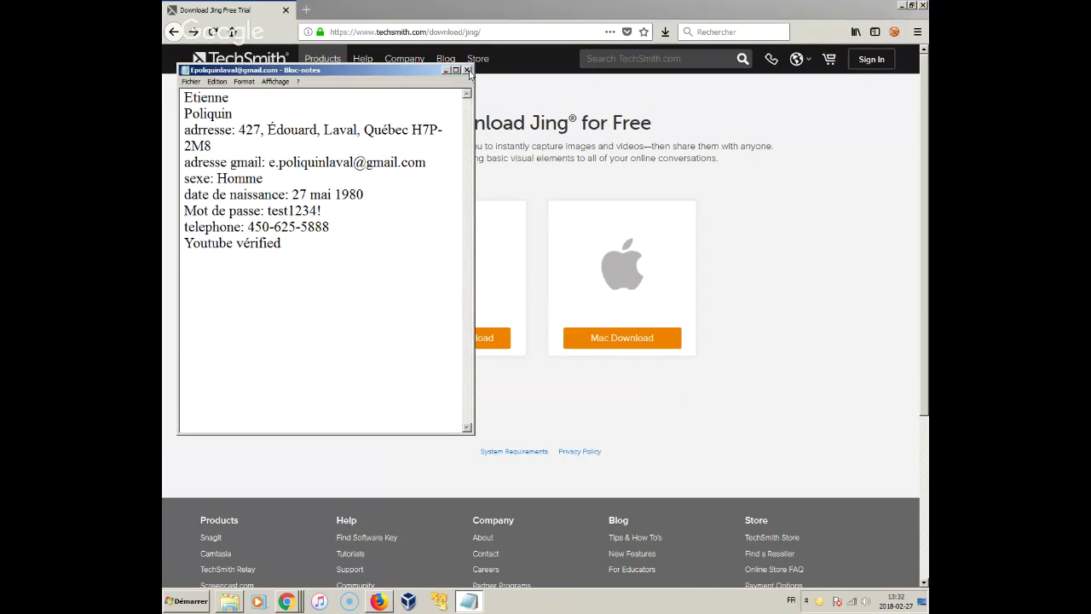
click(469, 68)
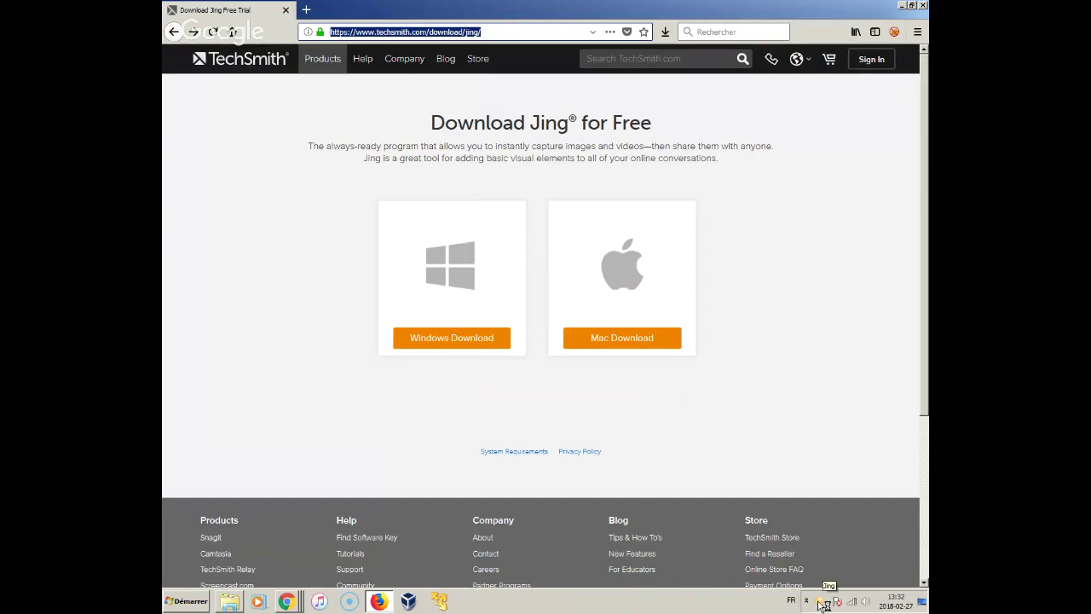
Launch Jing, bring up its Welcome window and continue past the tour to sign-up
click(832, 605)
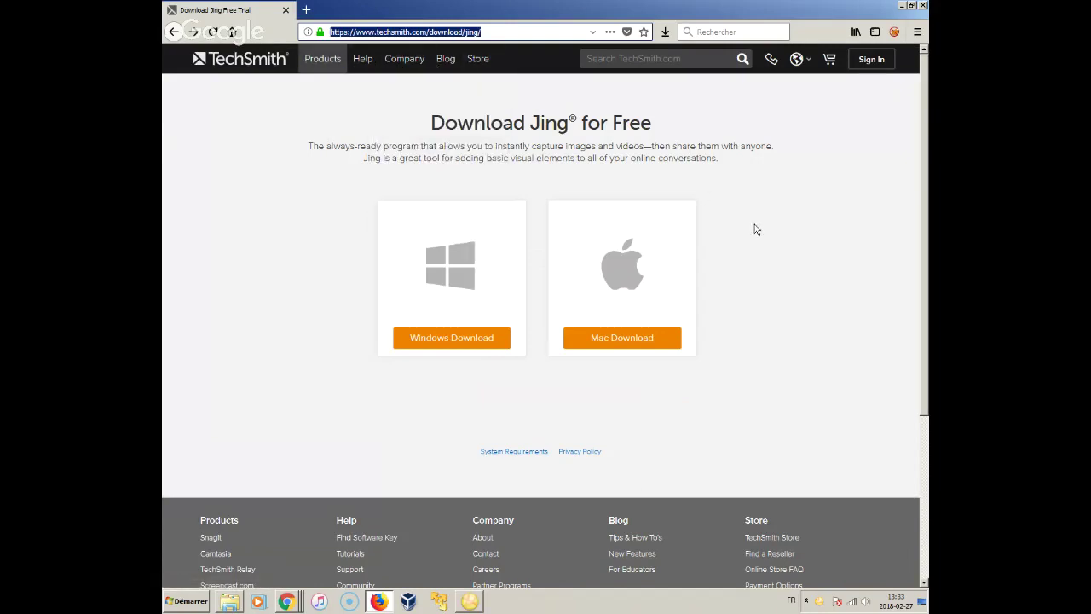
click(468, 602)
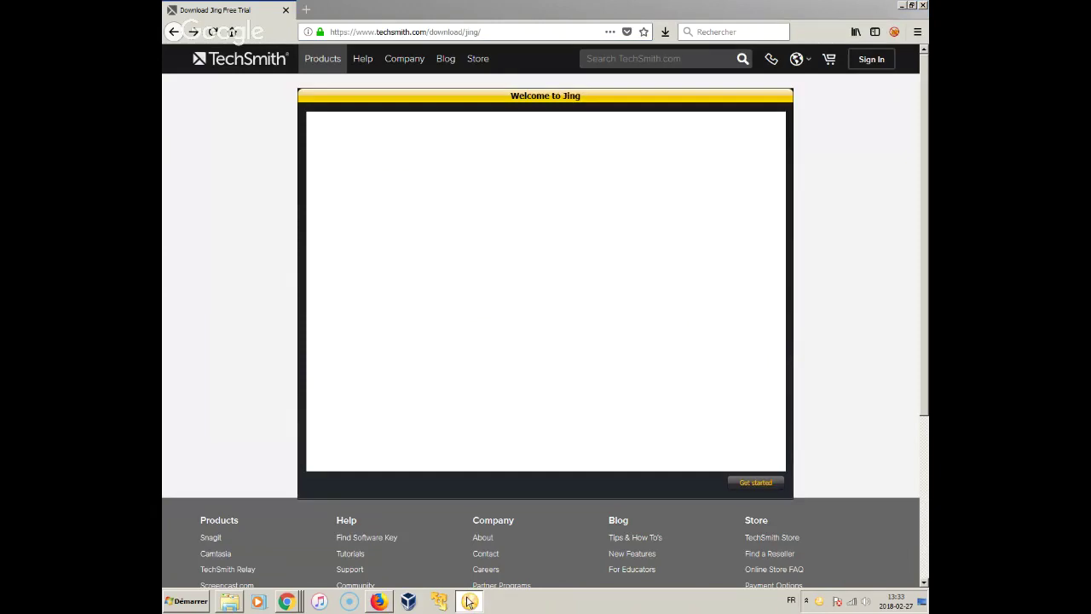
drag(573, 99, 565, 50)
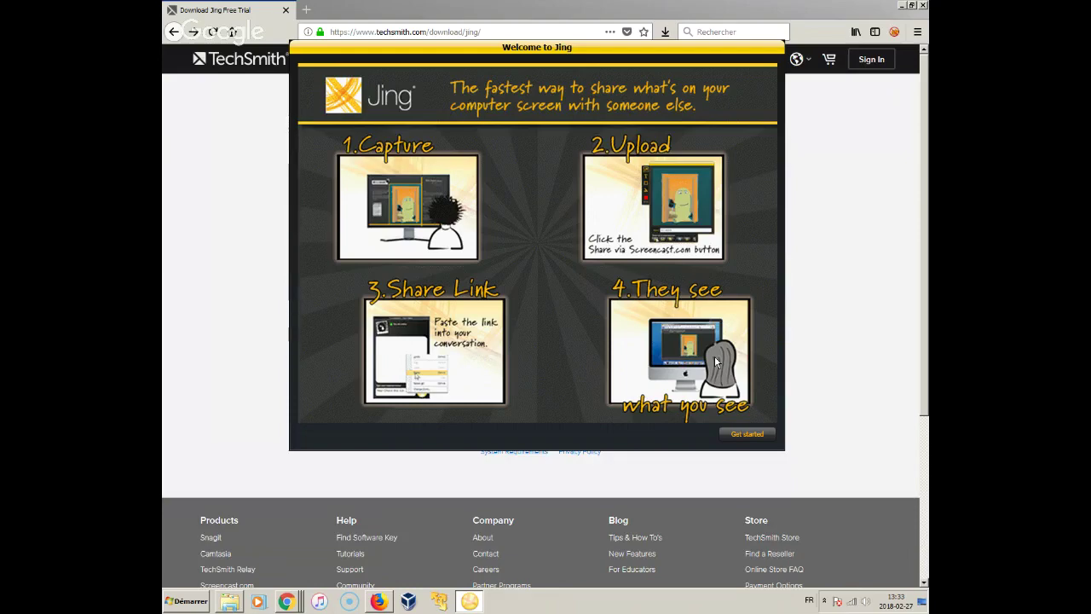
click(754, 432)
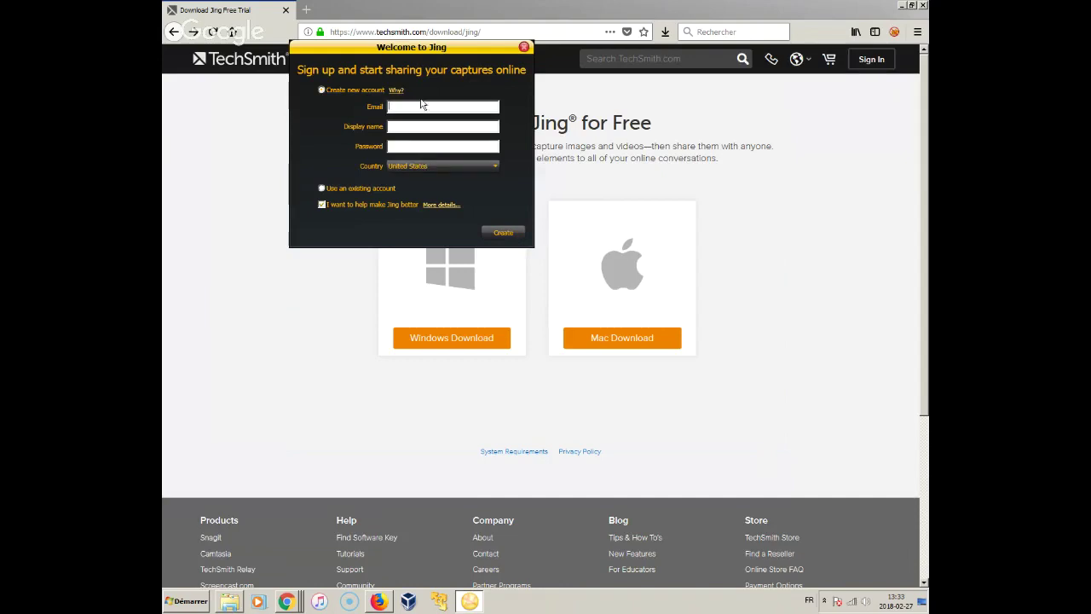
Fill in the account's display name and e-mail, choose Canada, opt in to helping, and submit
drag(443, 51, 478, 81)
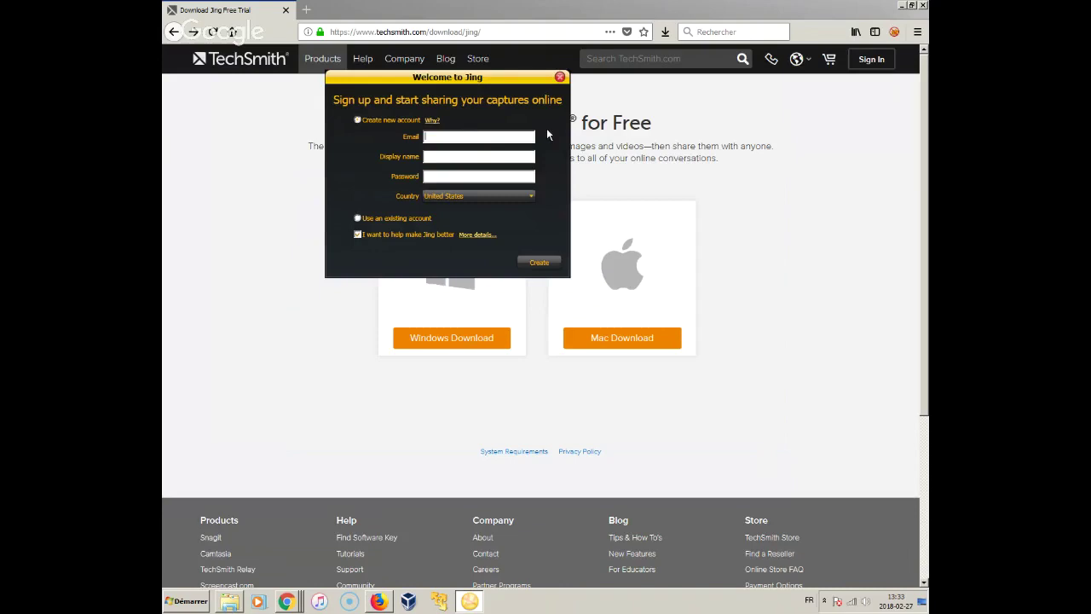
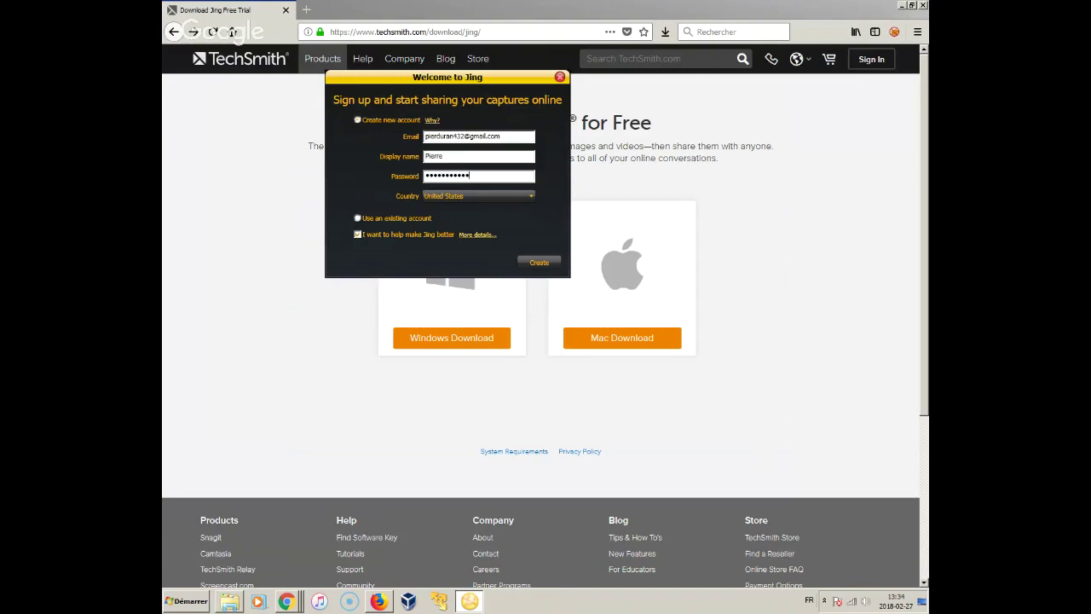
click(454, 197)
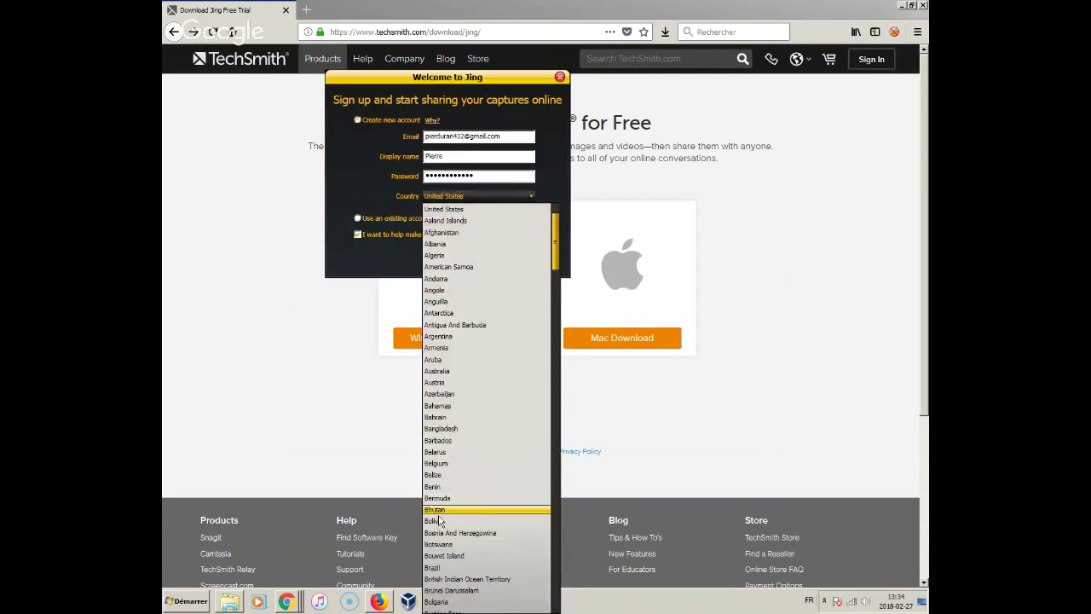
scroll(440, 521, down, 1)
click(437, 556)
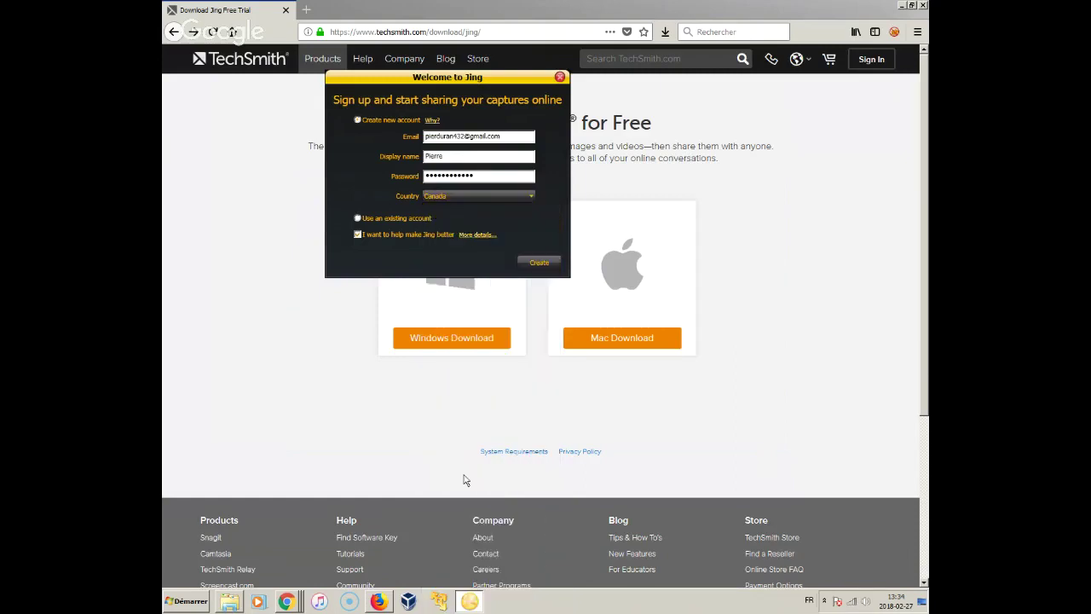
click(358, 235)
click(540, 262)
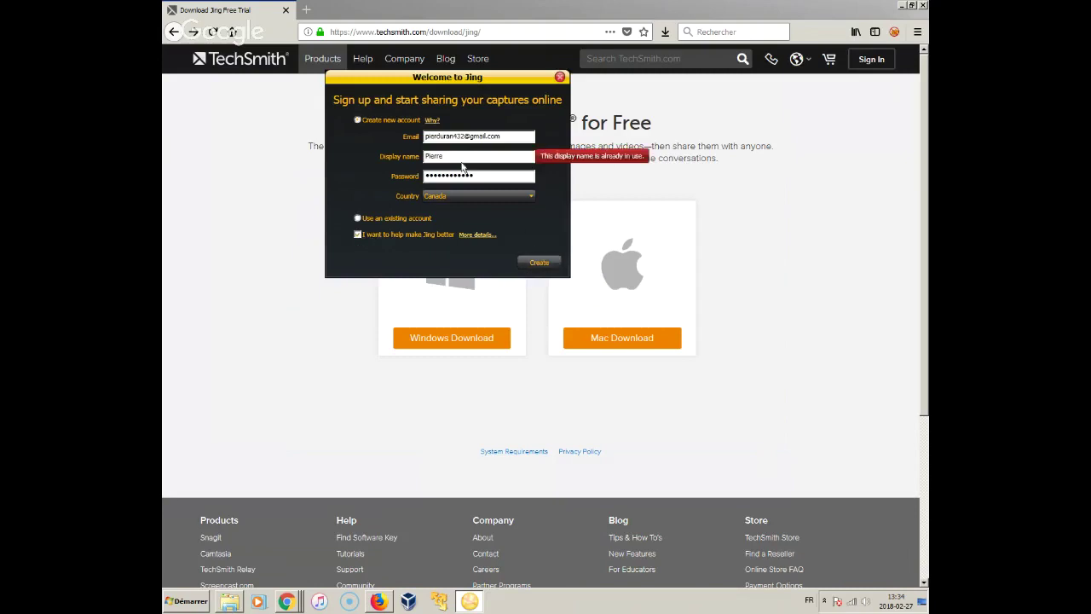
Replace the taken display name with a new one and resubmit the account
drag(458, 154, 417, 160)
text(pi)
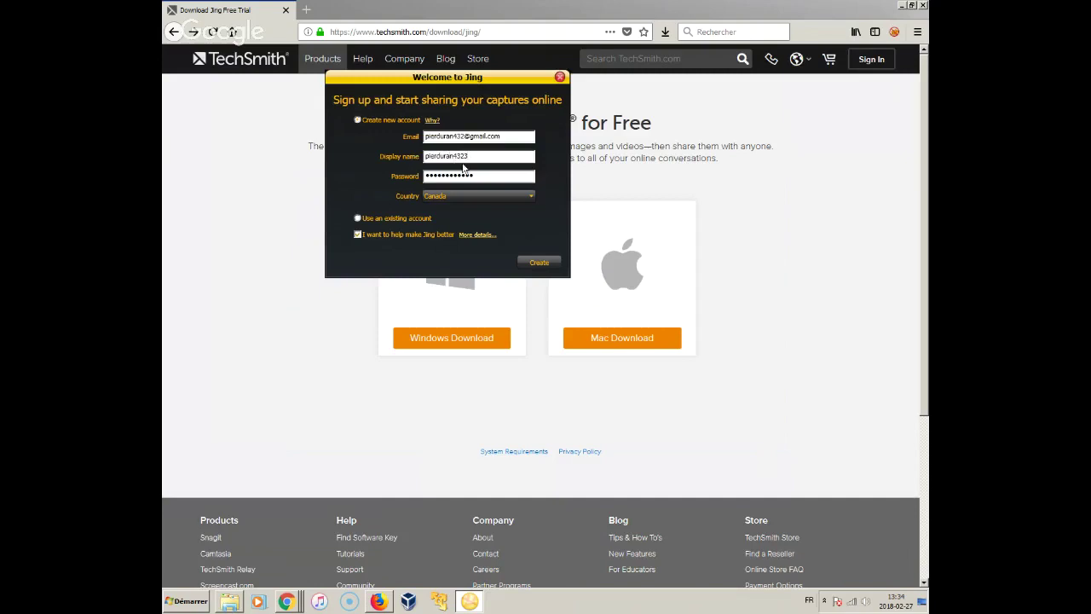
click(538, 264)
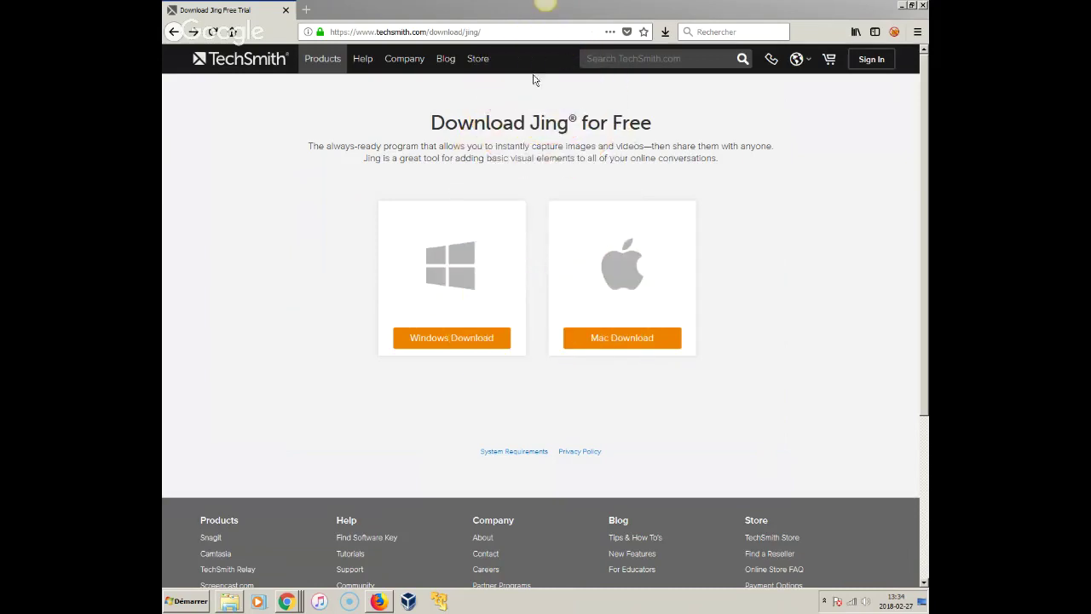
Dock the Jing sun at the right screen edge and close its version information panel
mouse_move(546, 8)
drag(545, 9, 742, 250)
mouse_move(910, 252)
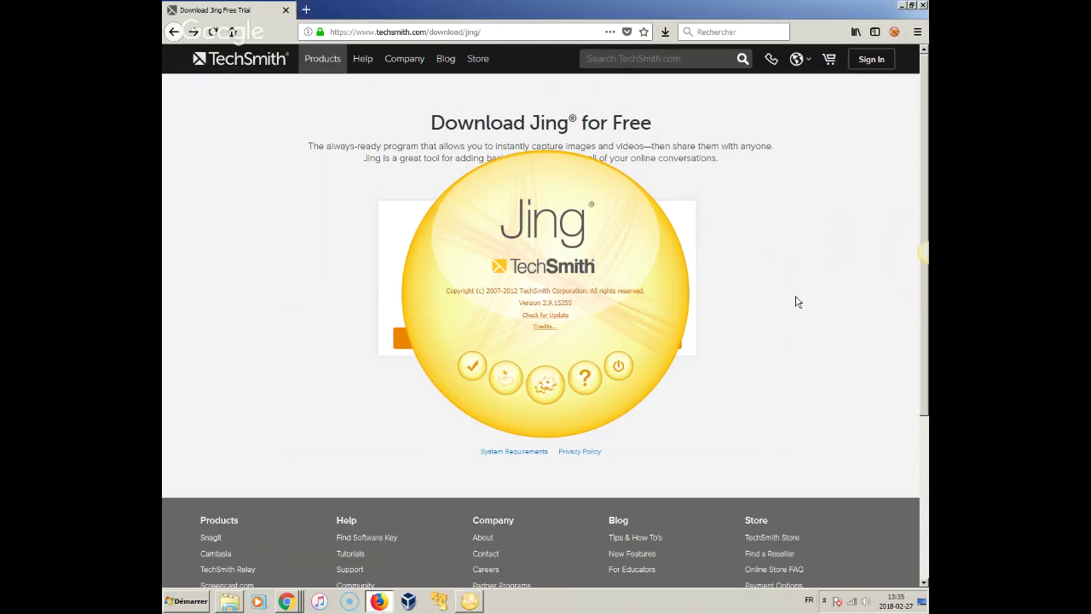
click(618, 368)
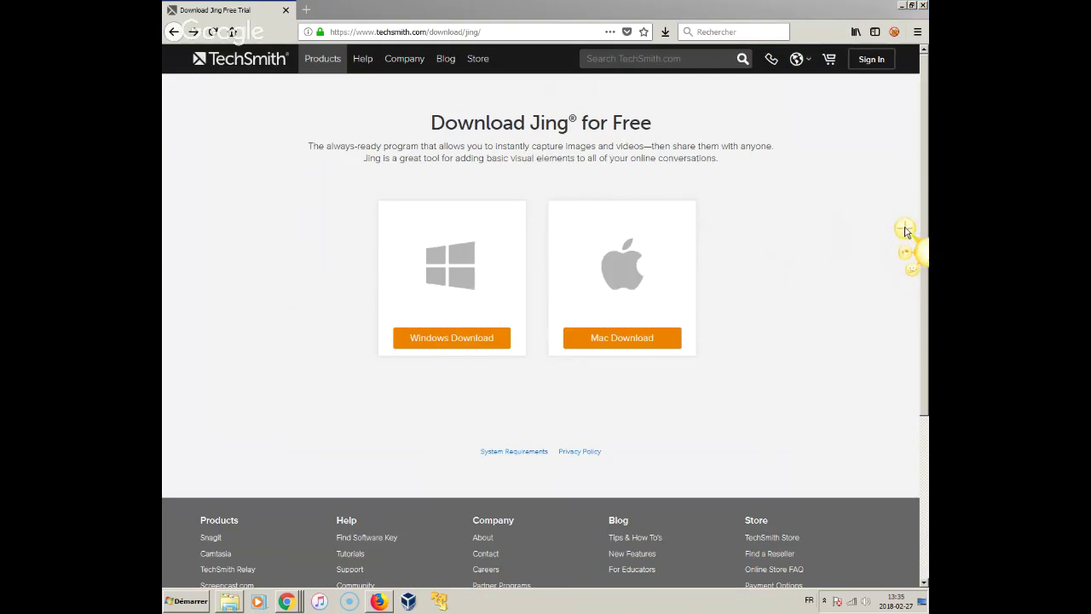
Start a capture and outline an 865 x 562 area around the download heading and cards
click(906, 232)
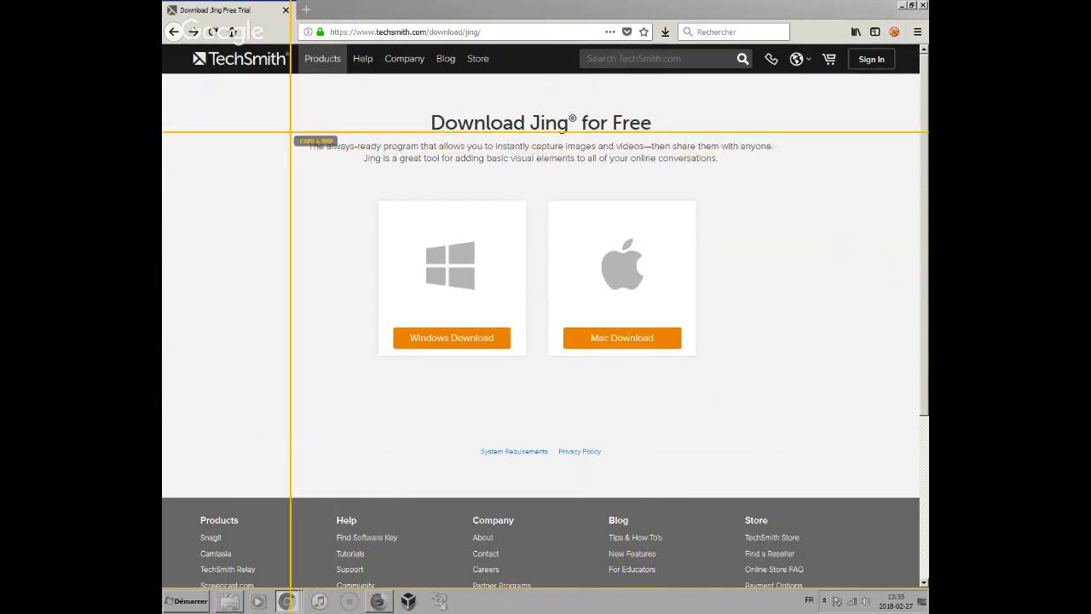
drag(262, 98, 343, 406)
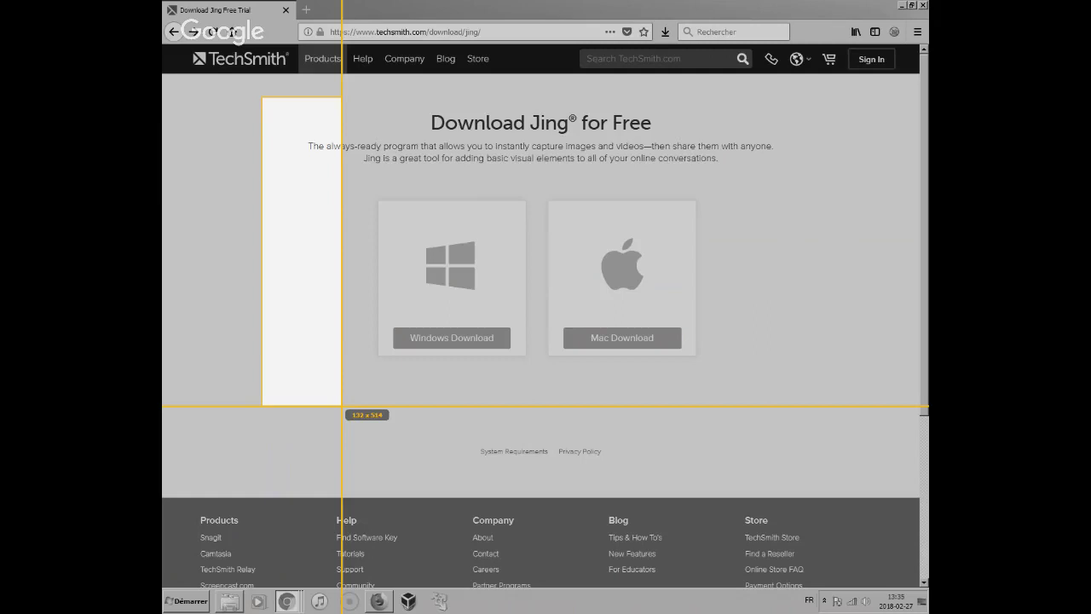
drag(342, 406, 781, 435)
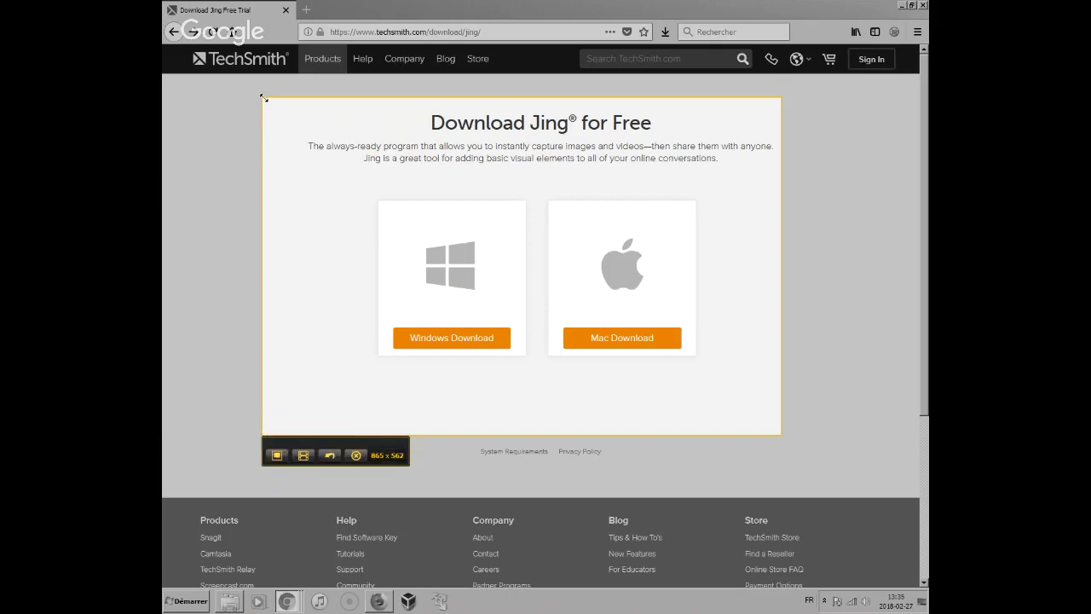
Resize and move the capture area down onto the Windows Download card
drag(263, 98, 215, 88)
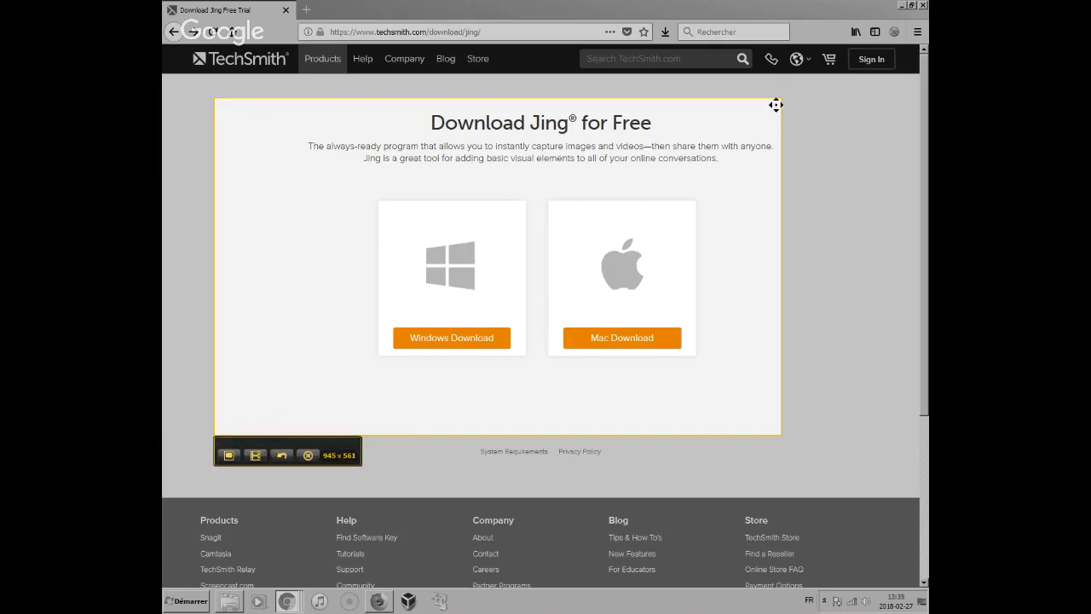
drag(780, 97, 843, 89)
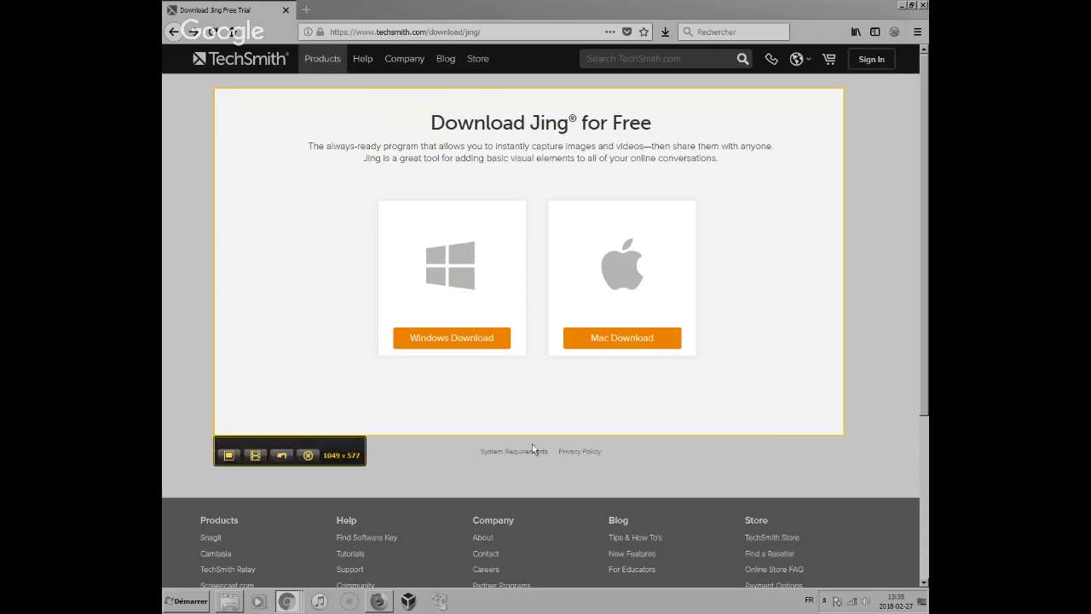
drag(533, 433, 533, 435)
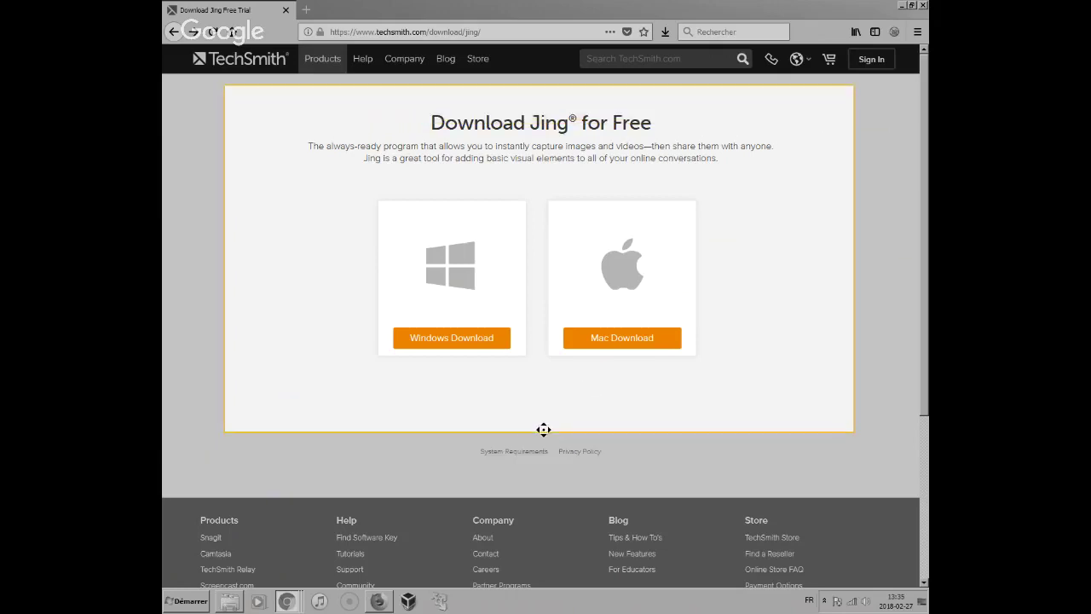
drag(406, 160, 428, 202)
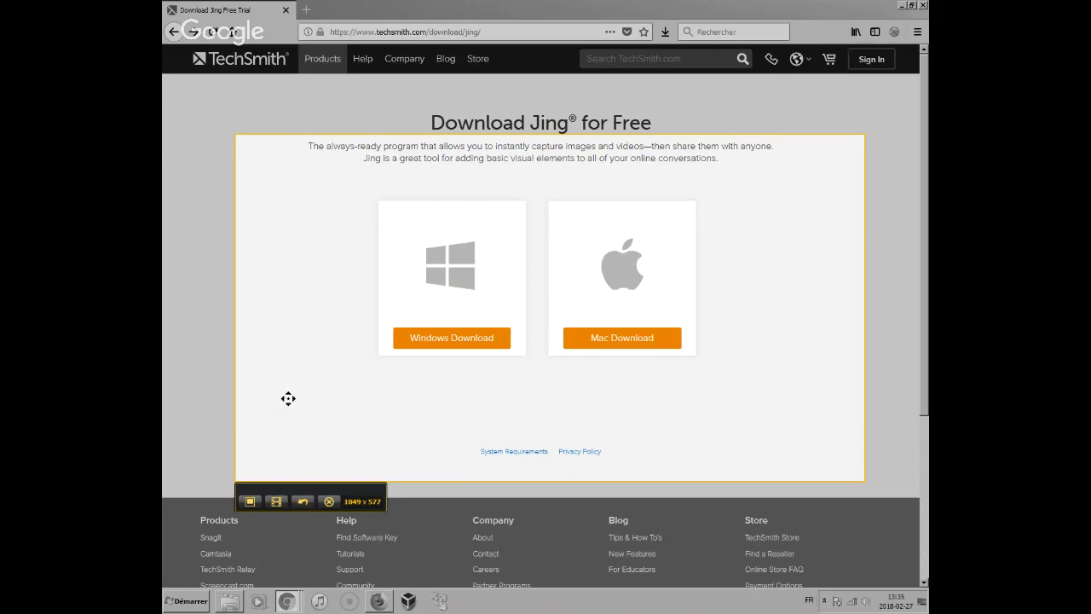
drag(397, 256, 410, 216)
drag(863, 91, 684, 231)
drag(526, 313, 540, 265)
drag(682, 185, 544, 207)
drag(418, 262, 466, 247)
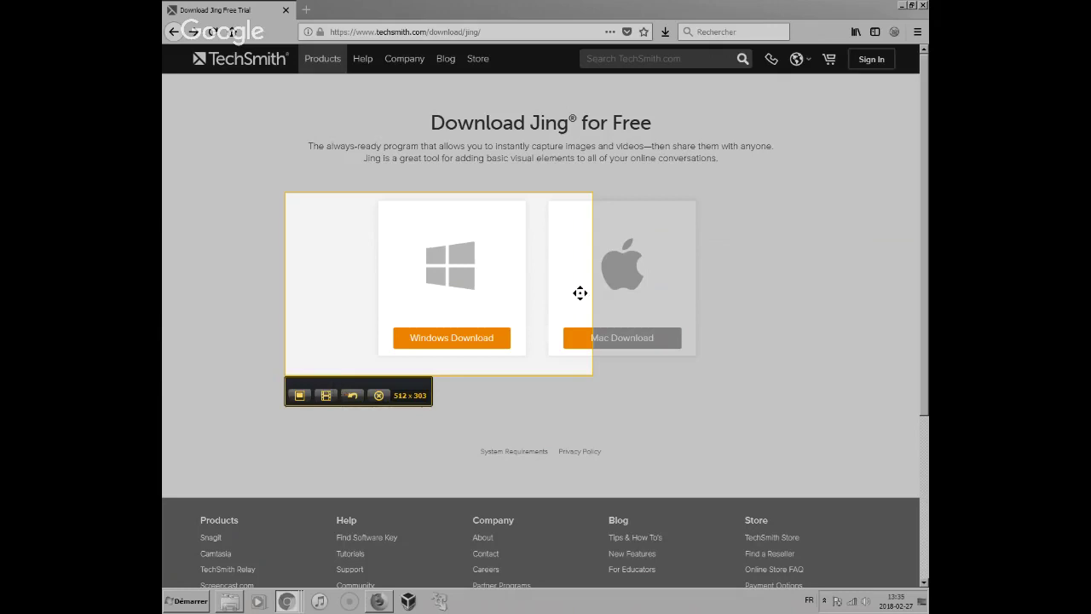
Trim the capture area's edges so it frames only the Windows Download card
drag(593, 295, 526, 297)
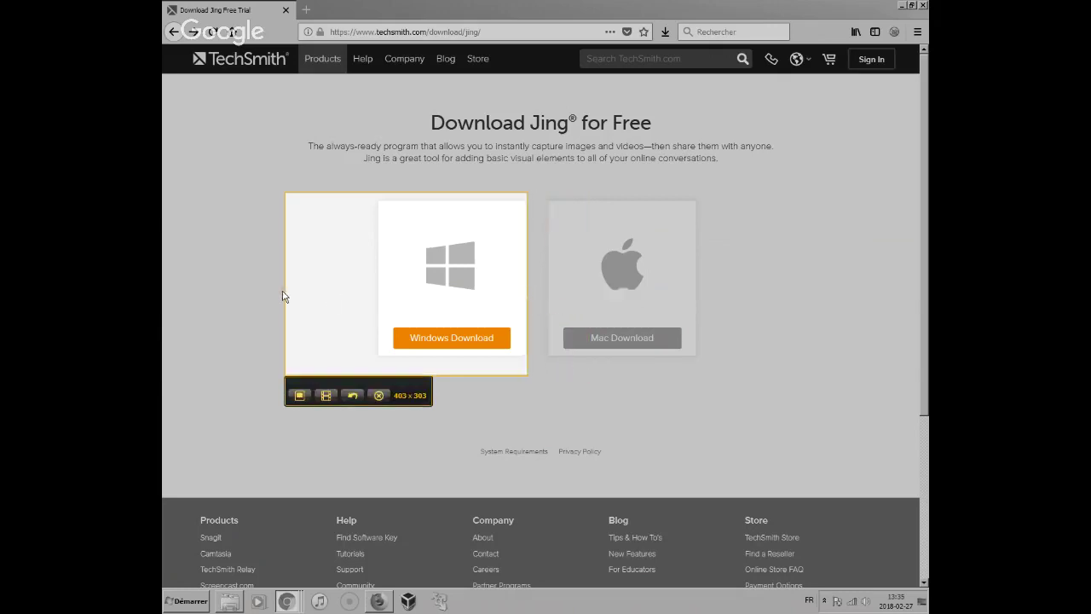
drag(283, 295, 377, 305)
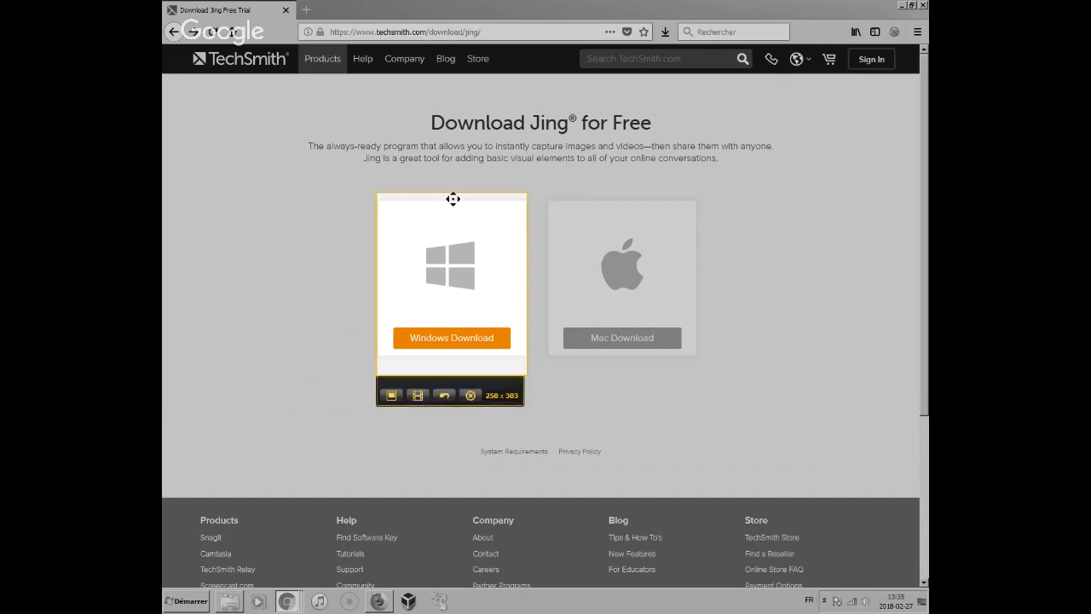
drag(453, 192, 453, 200)
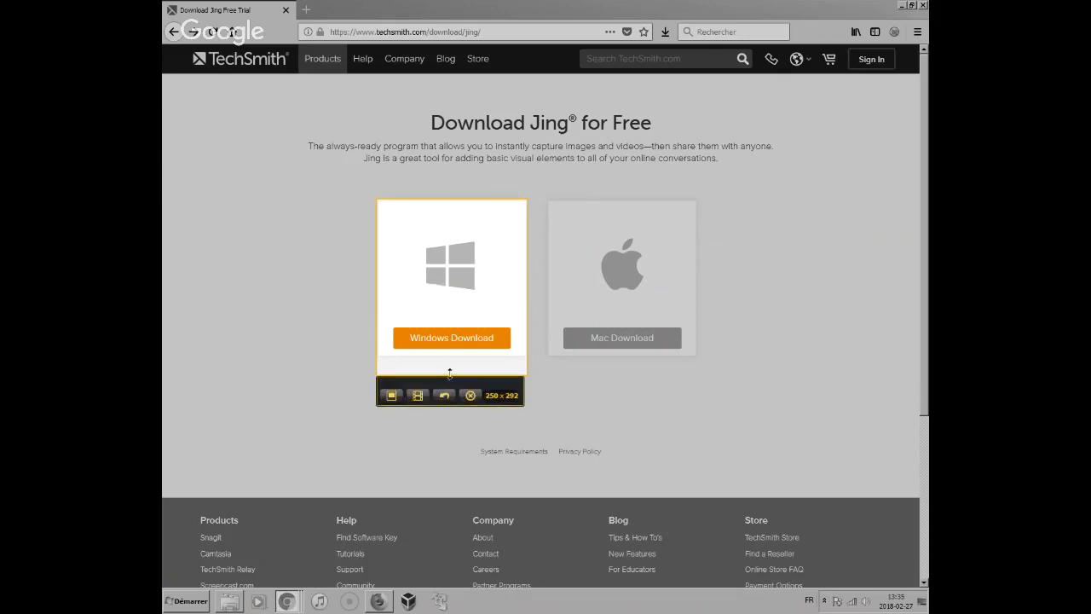
drag(449, 373, 449, 356)
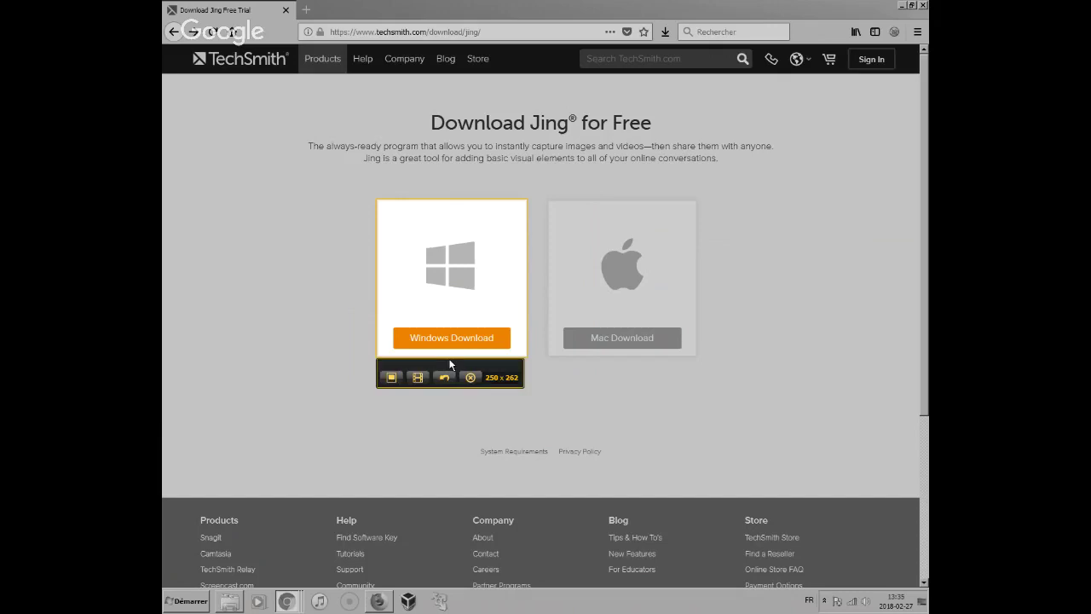
Capture the framed card as an image and draw a red arrow pointing at the Download button
click(394, 379)
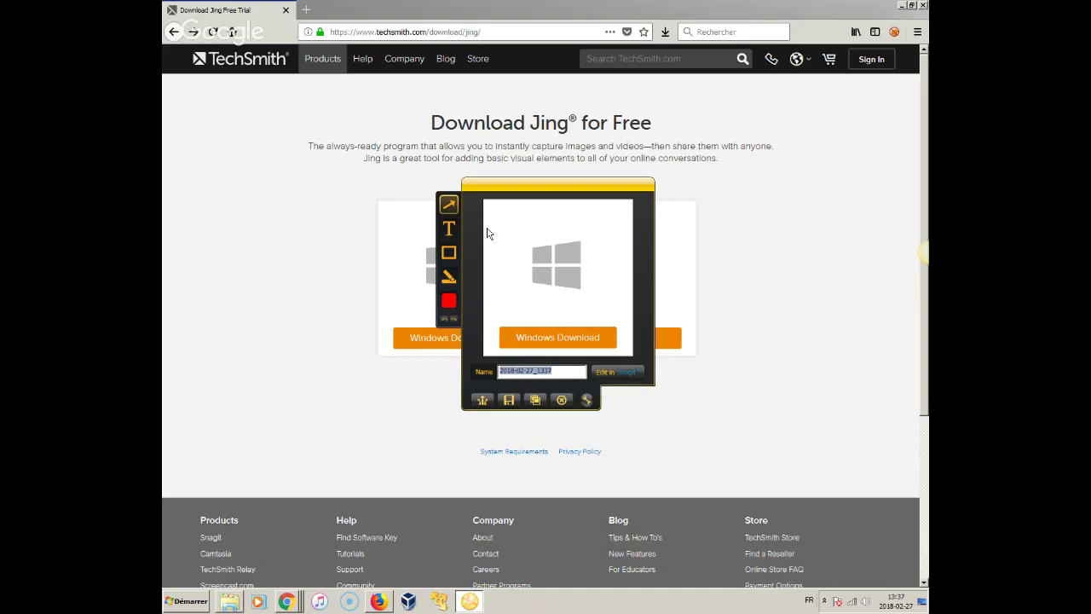
click(447, 205)
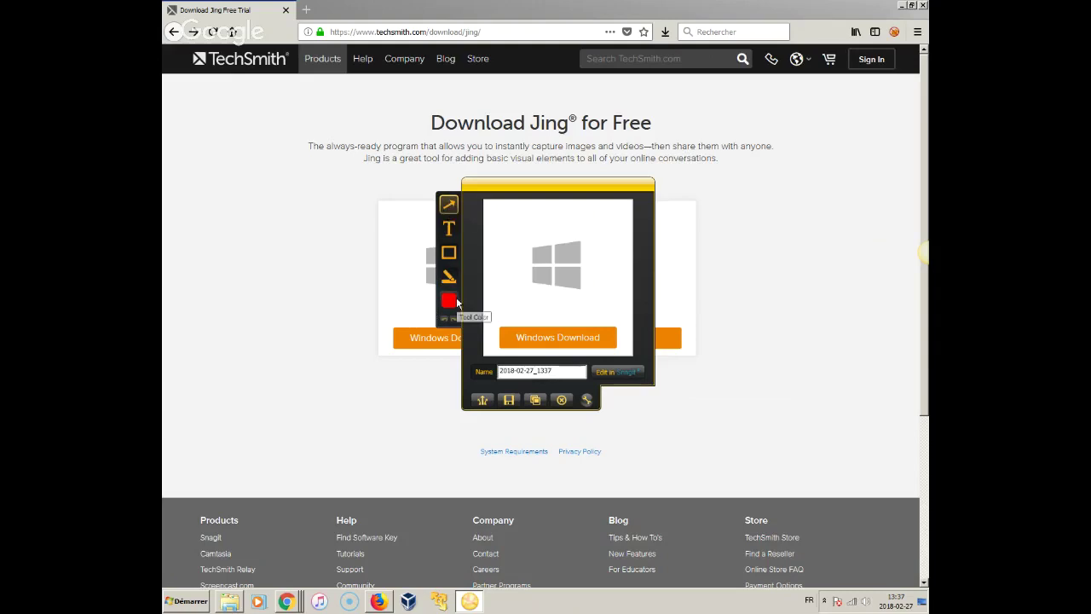
drag(493, 204, 527, 318)
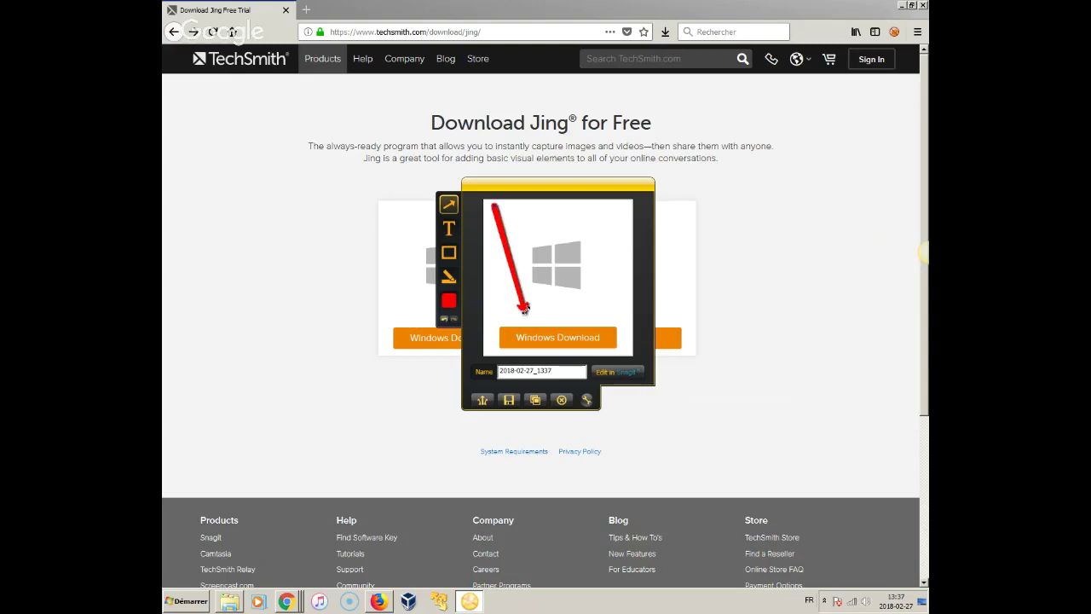
mouse_move(526, 312)
mouse_down()
mouse_move(568, 297)
mouse_move(499, 236)
mouse_move(502, 304)
mouse_move(549, 306)
mouse_move(523, 315)
mouse_up()
drag(523, 314, 511, 267)
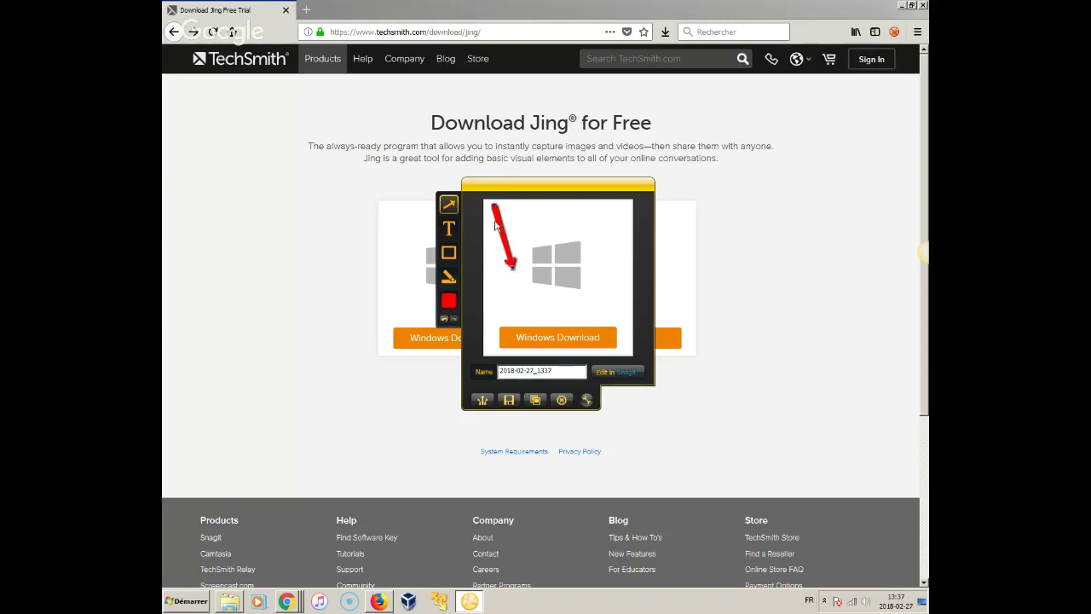
drag(502, 229, 524, 288)
Add a red text callout above the button, type 'utond de dowsloa' and remove the stray letter
click(449, 229)
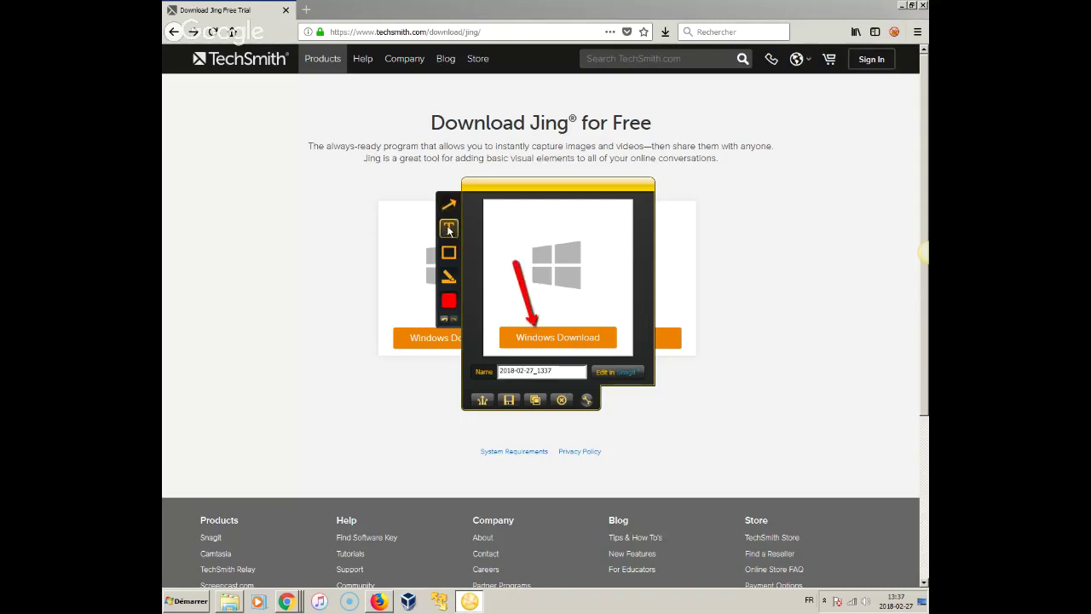
drag(504, 227, 585, 269)
click(544, 239)
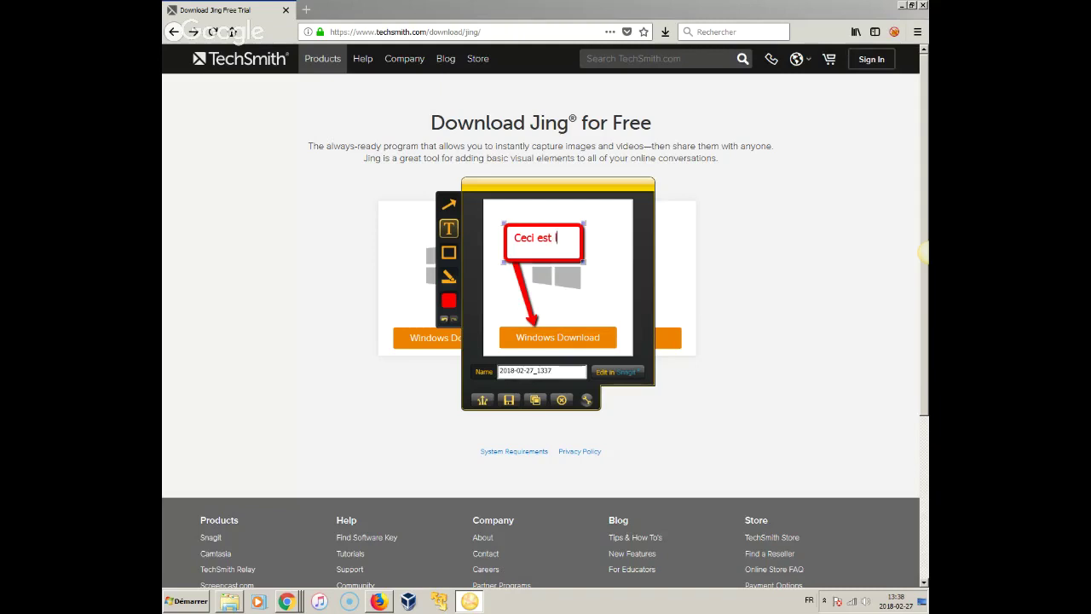
text(utond de)
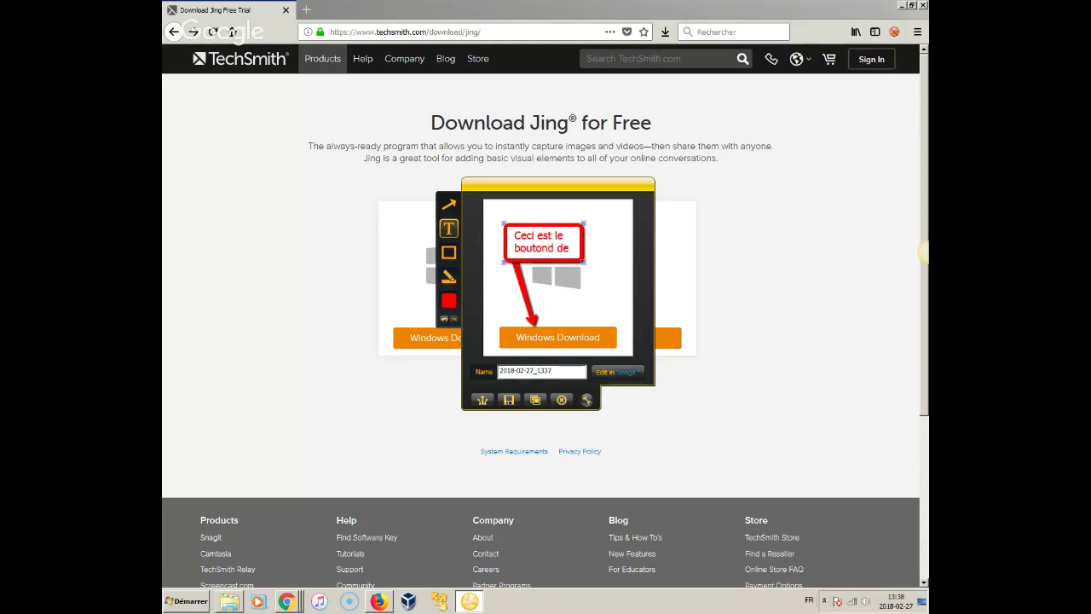
text( dowsload)
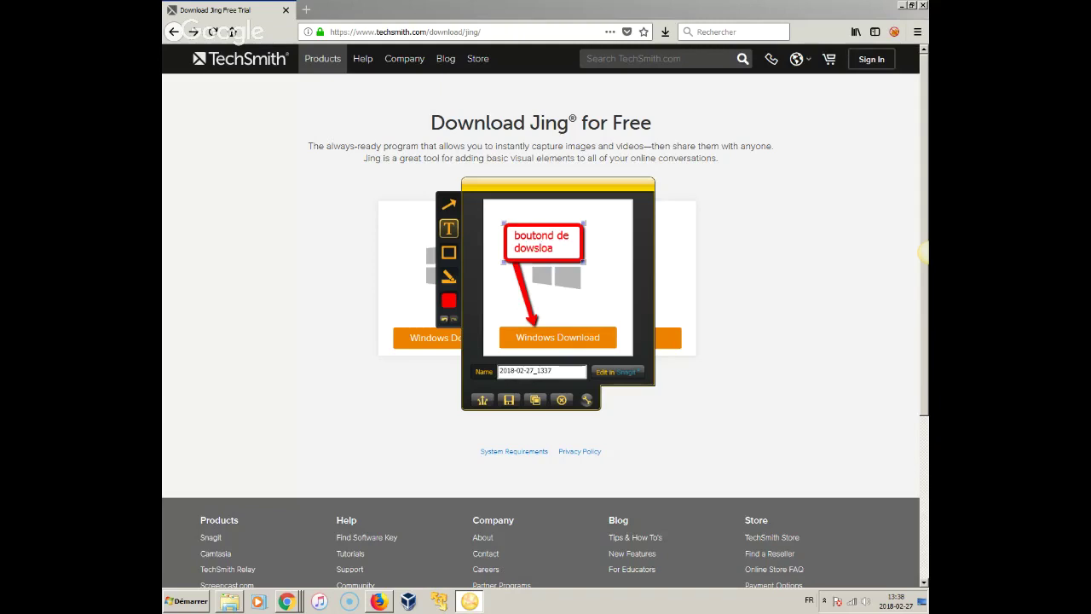
click(554, 235)
key(BackSpace)
key(BackSpace)
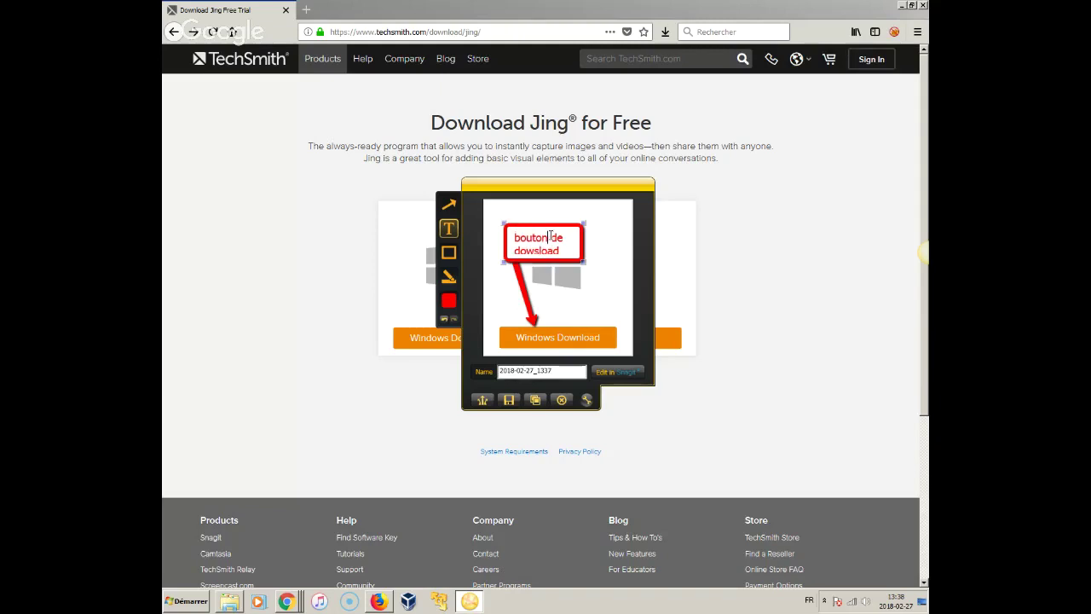
Correct 'dowsload' to 'download', append 'Windows', copy 'de Windows' and nudge the callout up-left
click(539, 248)
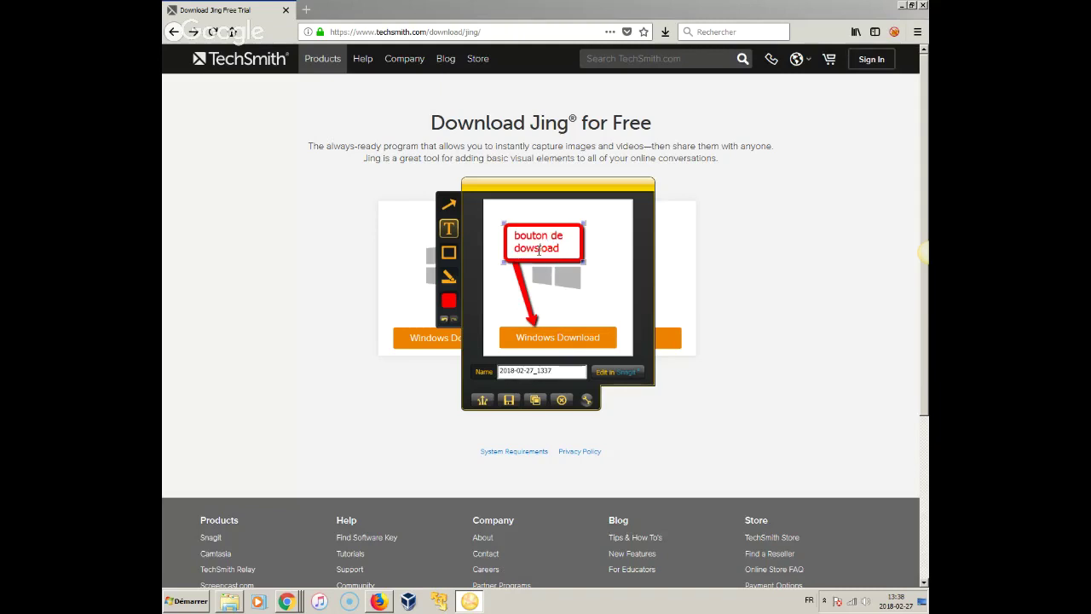
key(BackSpace)
text(n)
key(ctrl+z)
text(Windows)
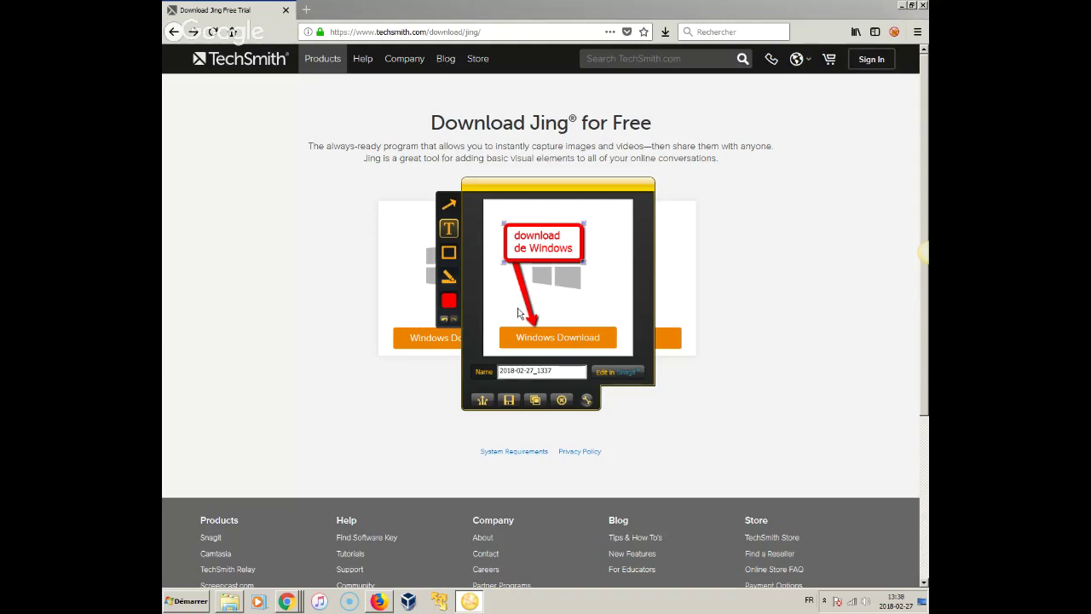
drag(573, 249, 514, 235)
right_click(537, 247)
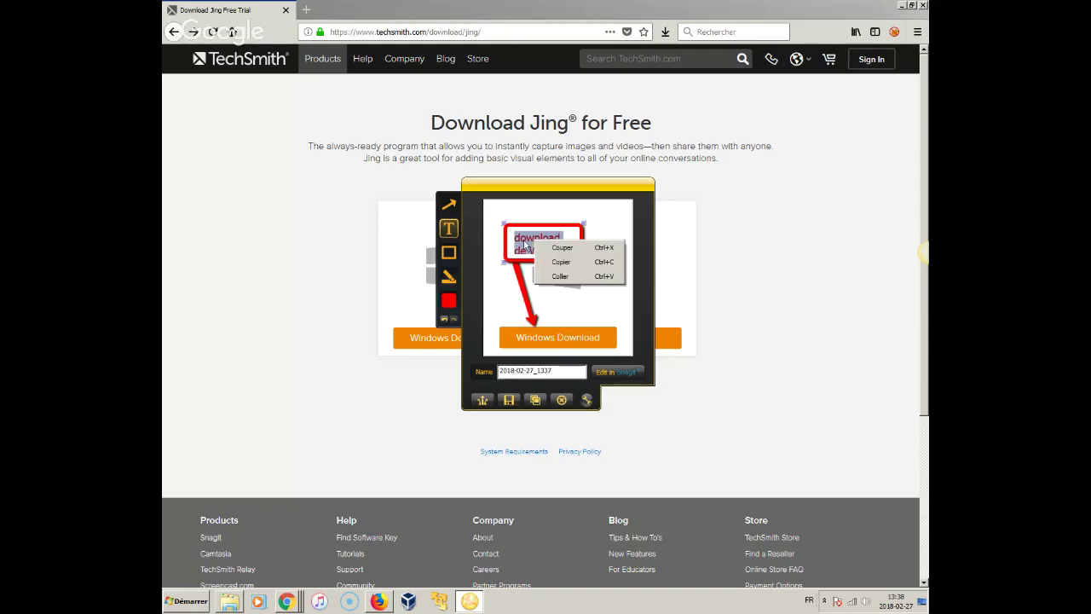
click(561, 262)
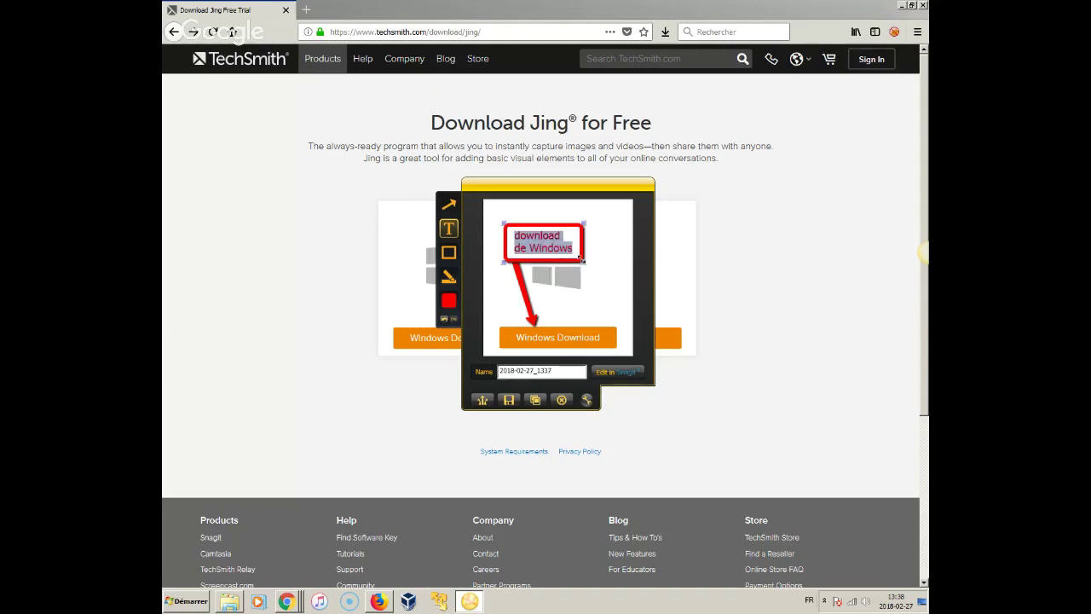
drag(582, 260, 573, 241)
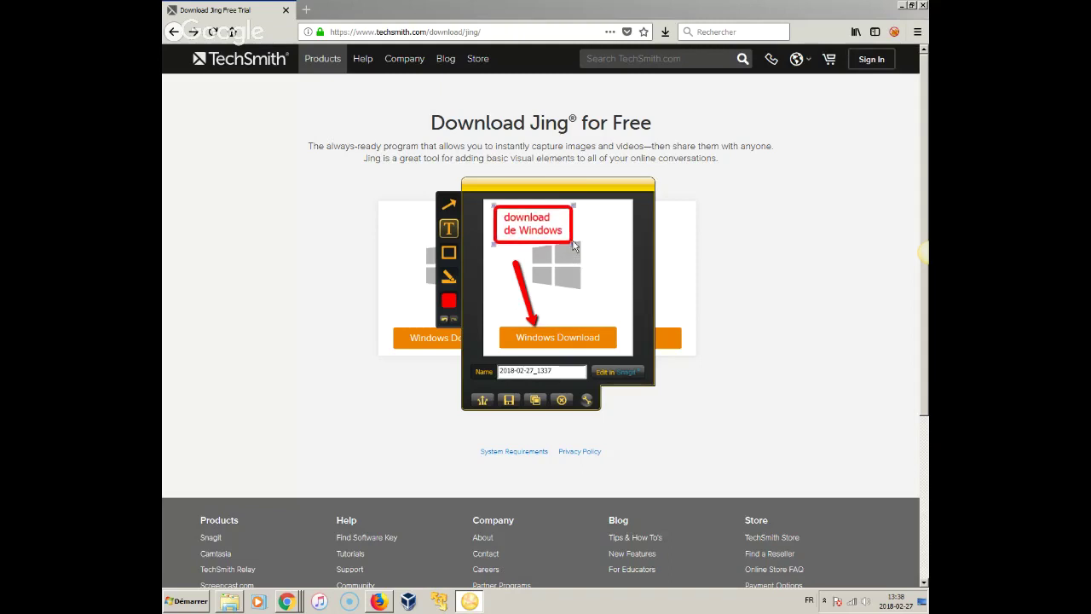
Select the callout text, change its font, make it three sizes smaller and enlarge the box
click(561, 225)
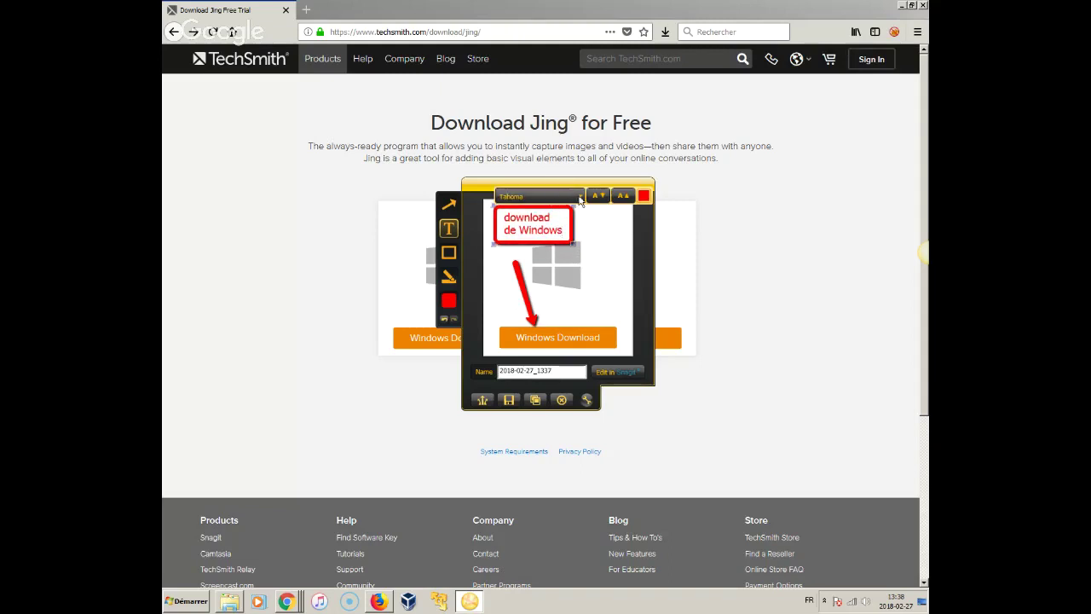
drag(561, 230, 502, 216)
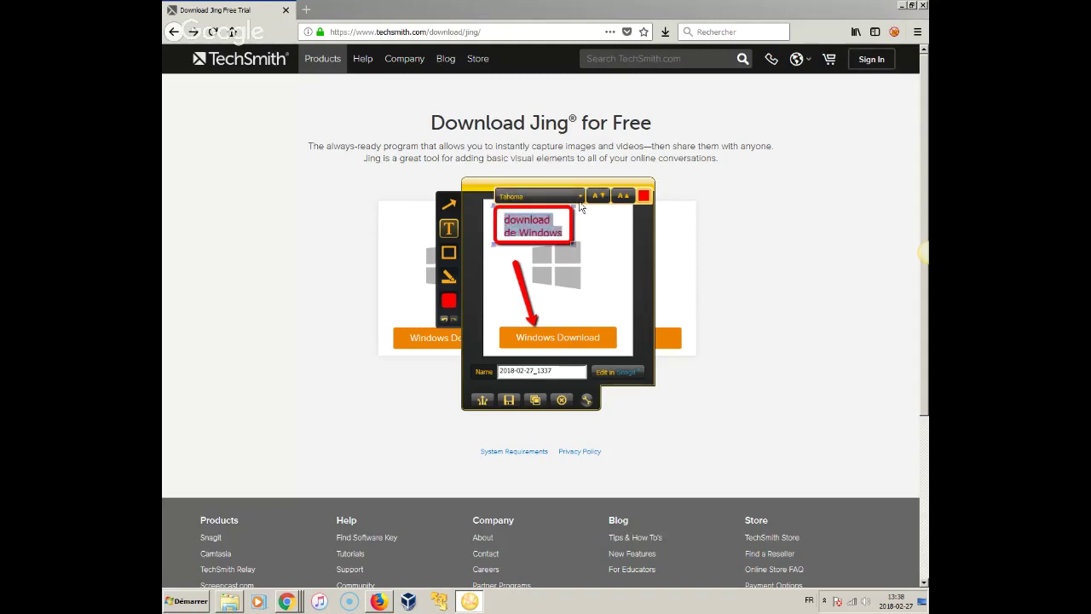
click(582, 199)
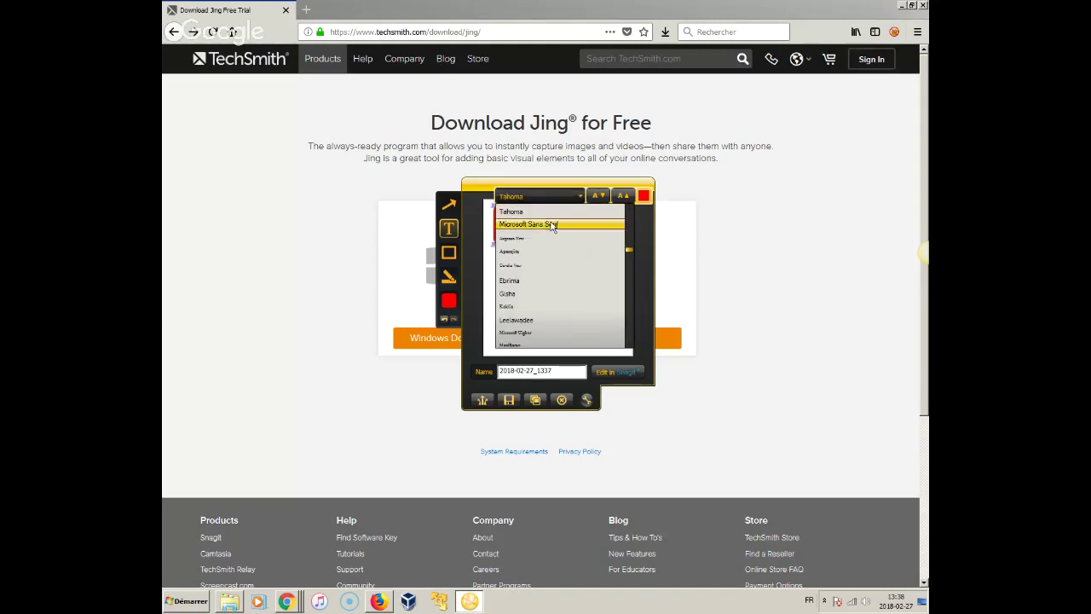
click(518, 270)
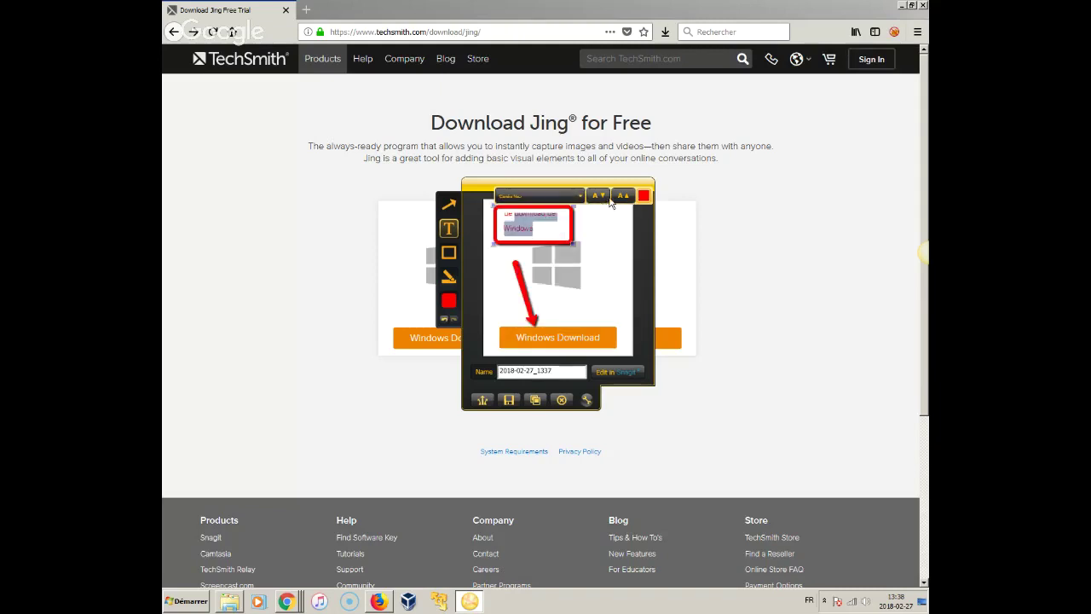
click(604, 197)
click(604, 196)
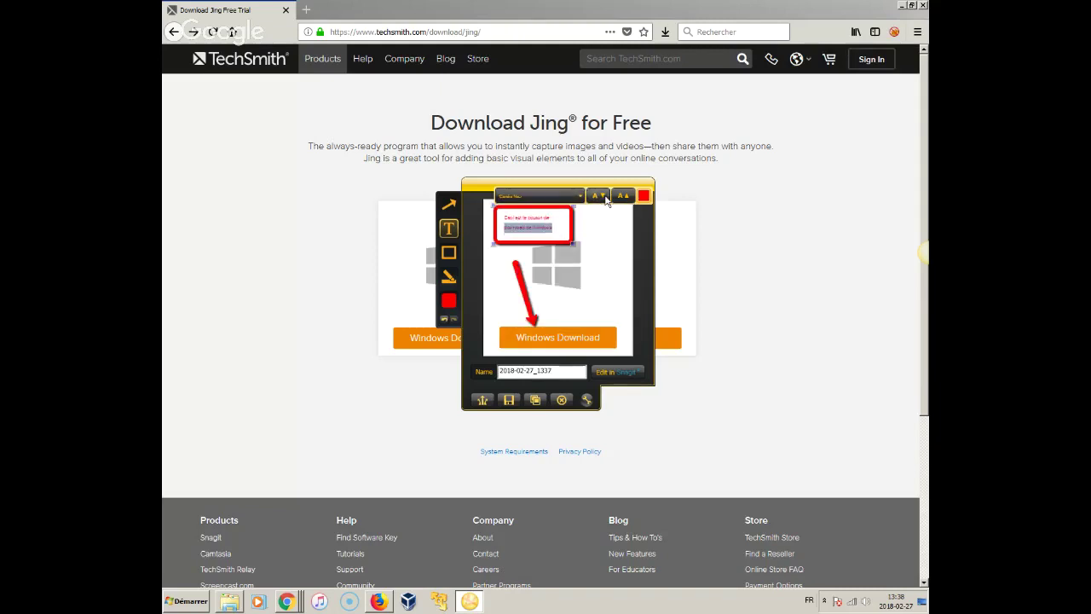
click(604, 197)
drag(572, 245, 599, 269)
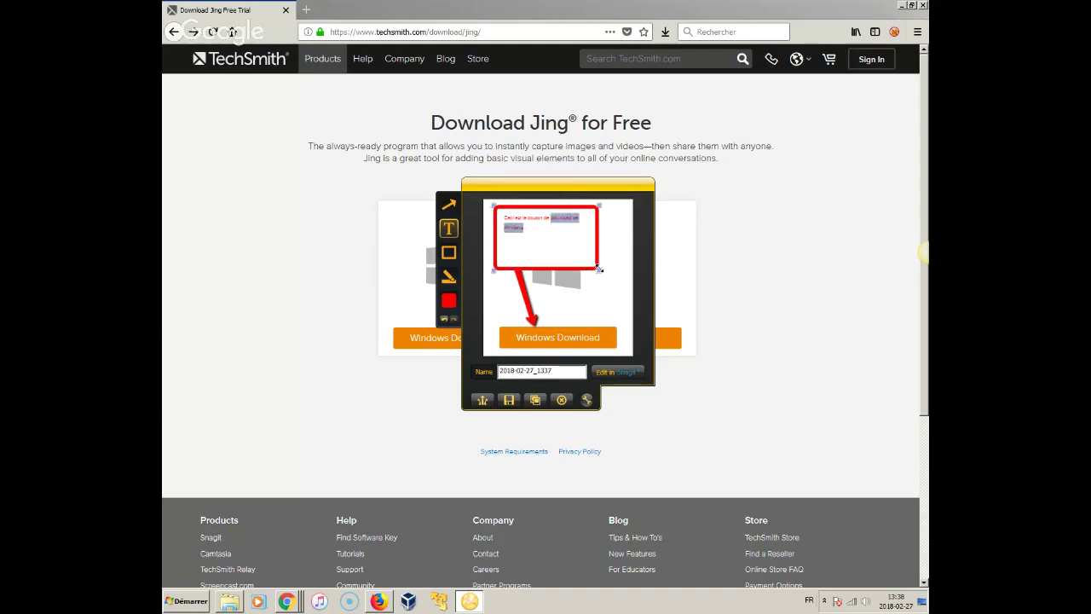
Set the callout text to Ebrima and shrink the callout box to fit it
click(554, 217)
drag(557, 231, 503, 216)
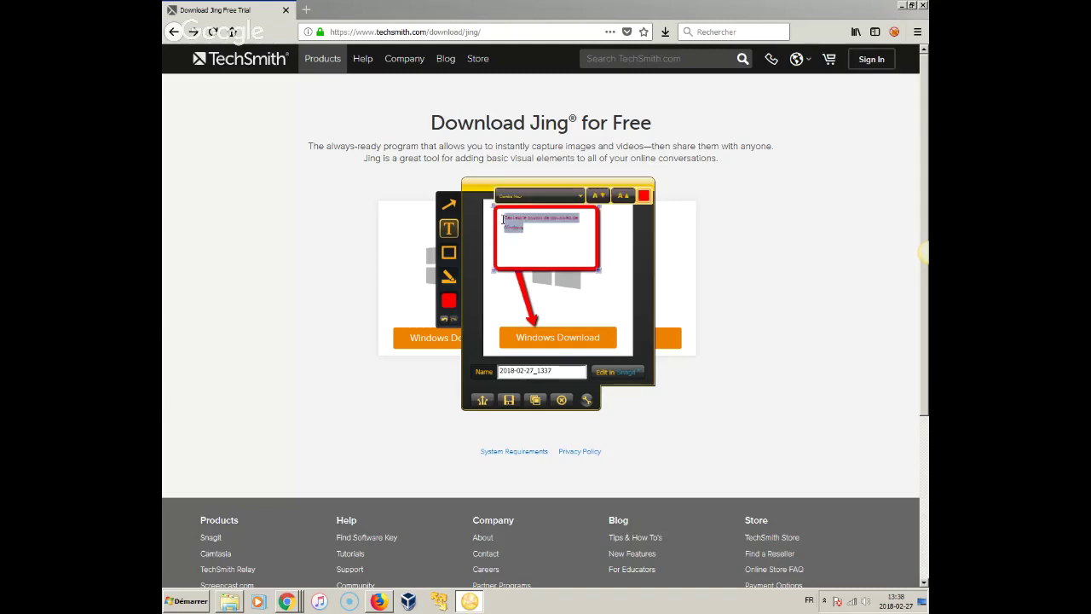
click(580, 198)
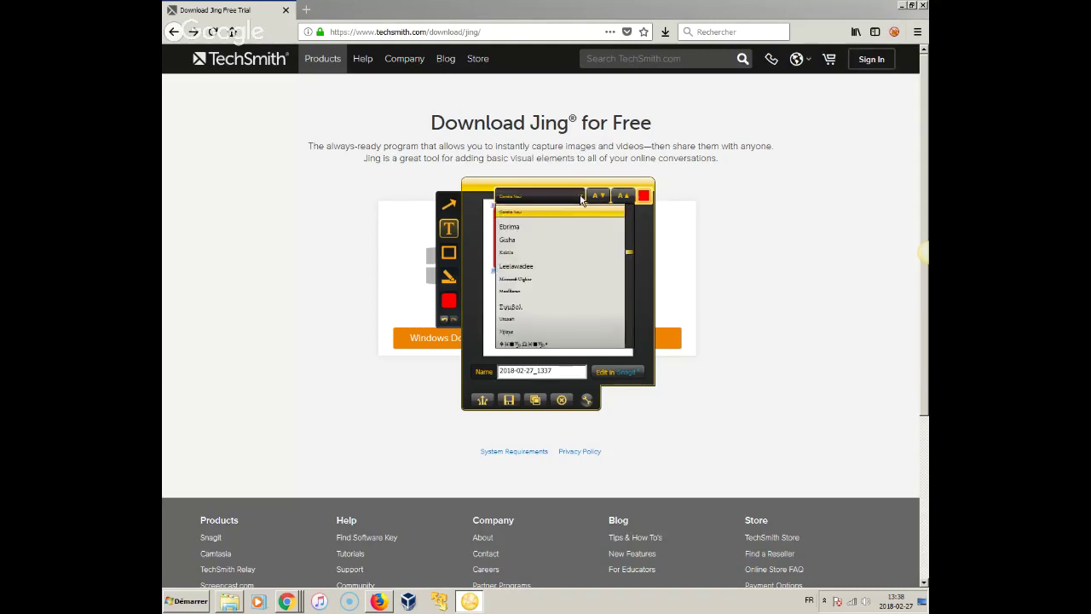
click(549, 228)
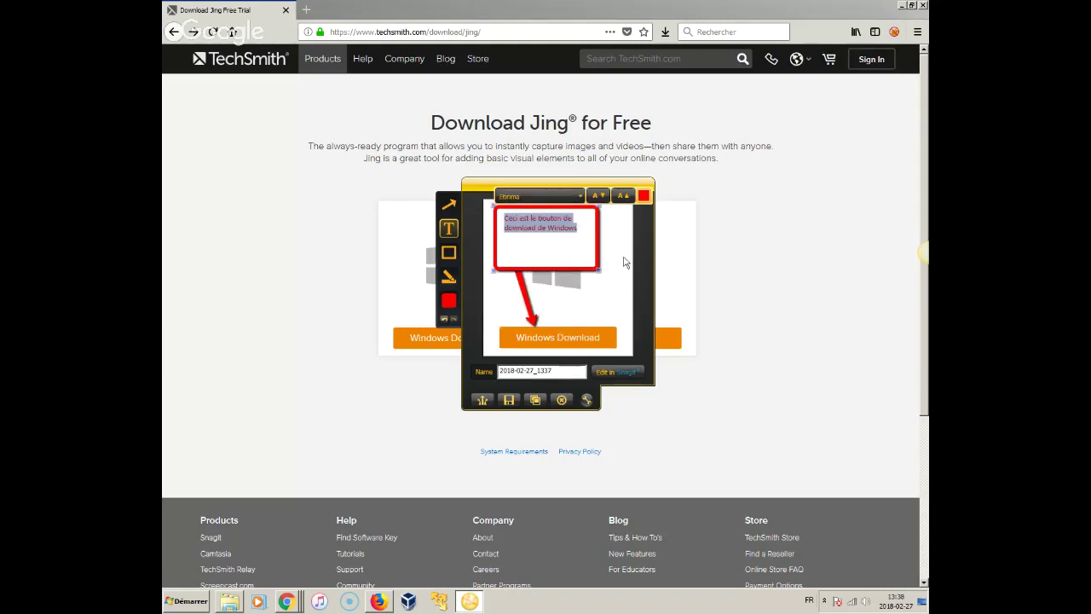
click(617, 259)
click(571, 259)
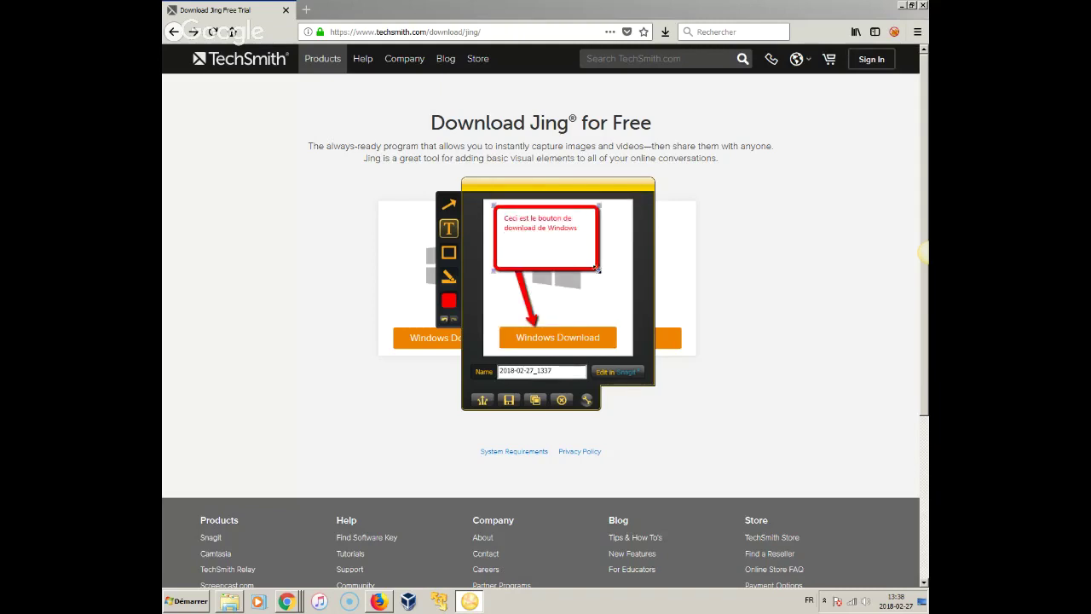
mouse_move(596, 269)
mouse_down()
mouse_move(564, 258)
mouse_move(584, 256)
mouse_up()
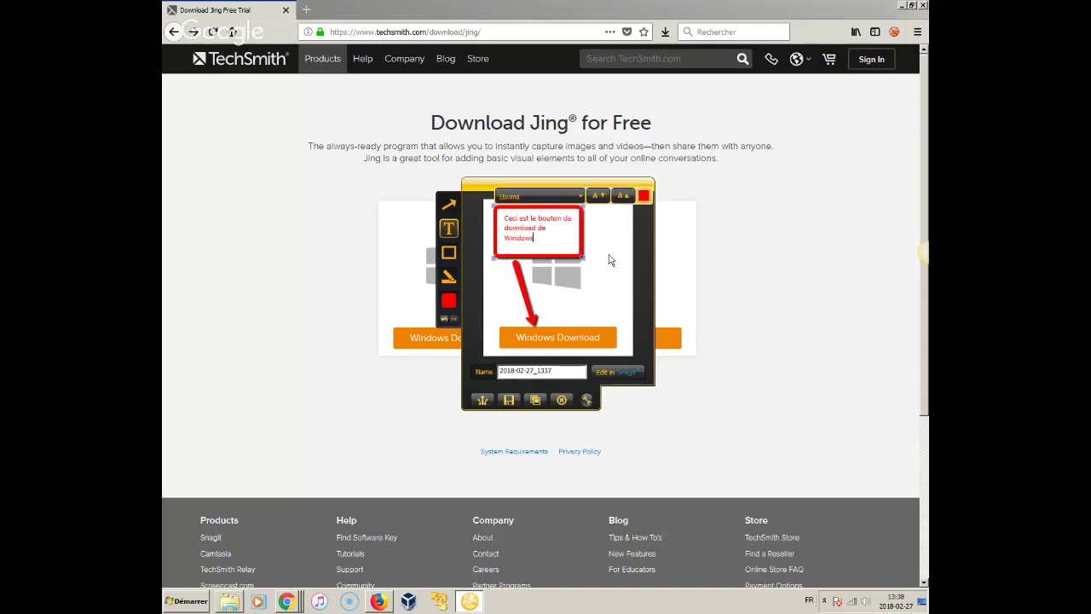
click(611, 260)
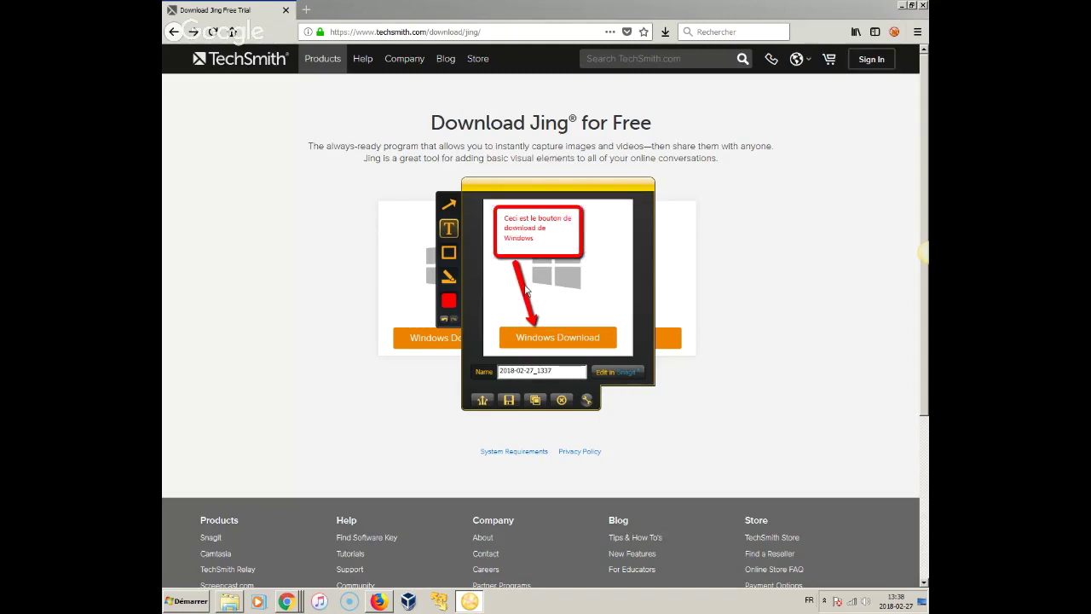
Draw and reshape a red rectangle framing the Windows logo next to the callout
click(448, 253)
mouse_move(587, 288)
mouse_down()
mouse_move(628, 310)
mouse_move(605, 227)
mouse_move(623, 228)
mouse_up()
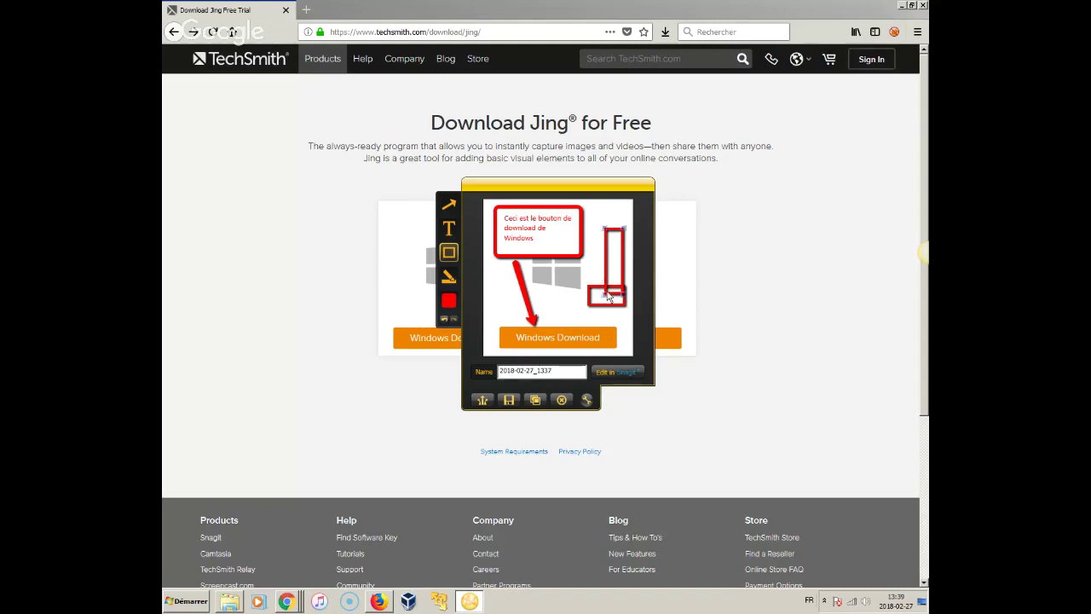
mouse_move(609, 297)
mouse_down()
mouse_move(589, 297)
mouse_move(580, 316)
mouse_move(602, 281)
mouse_up()
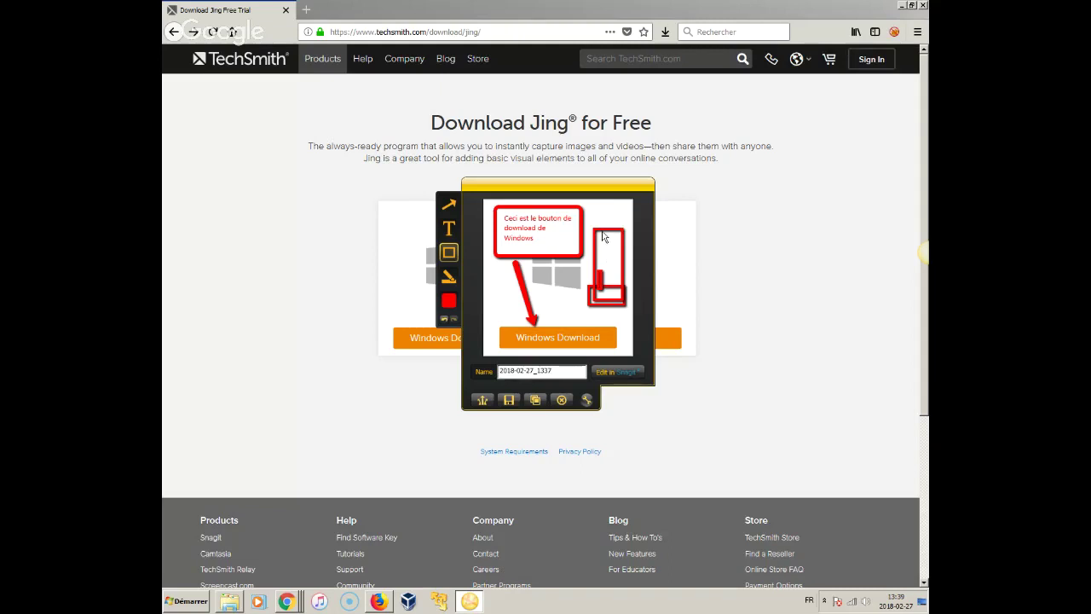
click(449, 277)
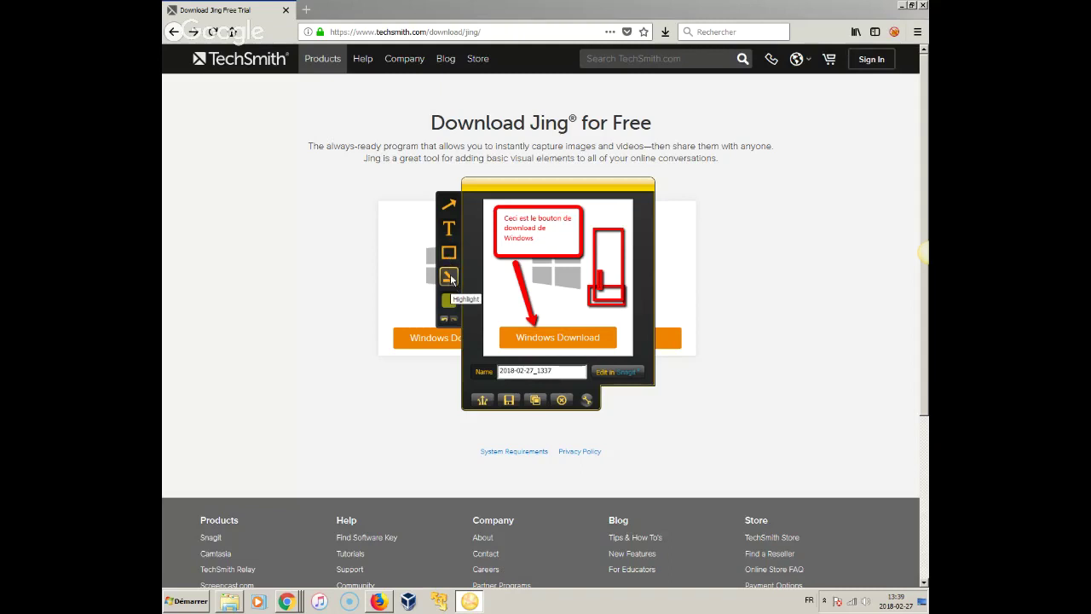
Change the callout text colour from red to blue
click(505, 236)
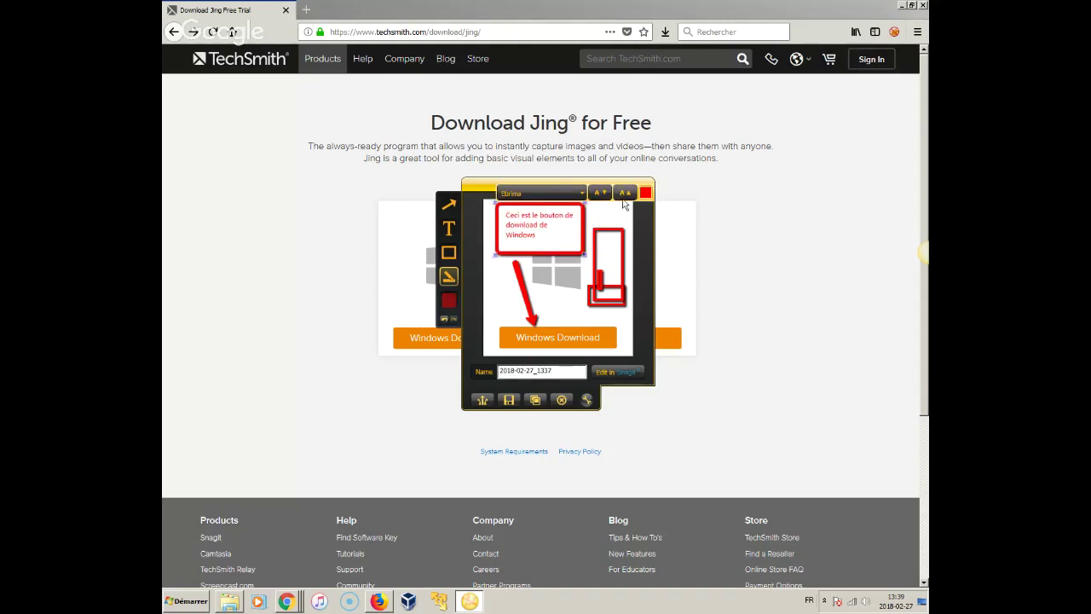
click(645, 194)
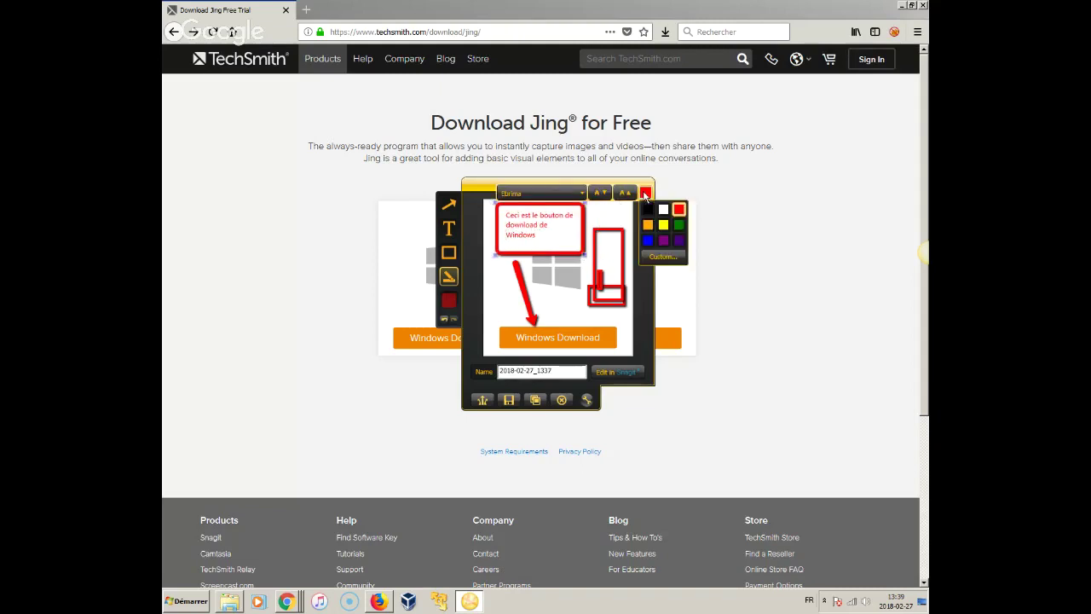
click(649, 242)
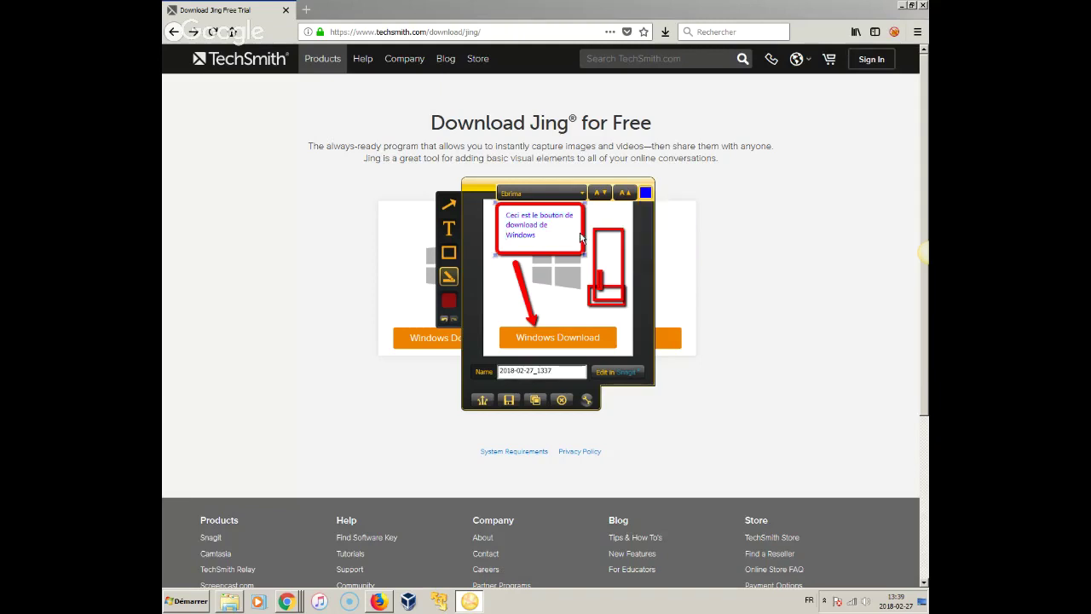
click(645, 194)
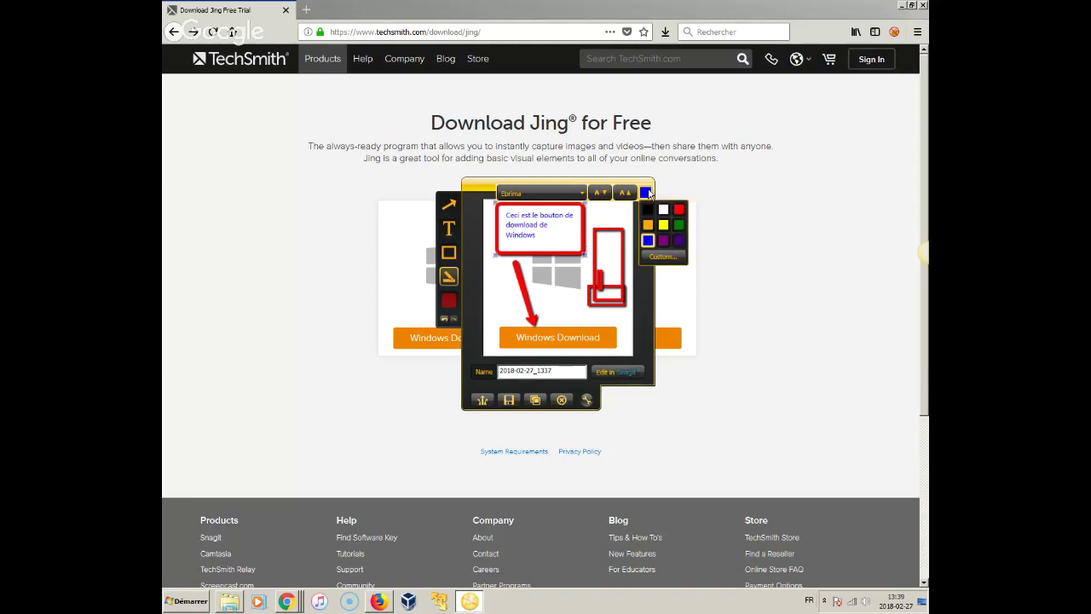
Make the callout box's outline blue
click(461, 248)
click(500, 215)
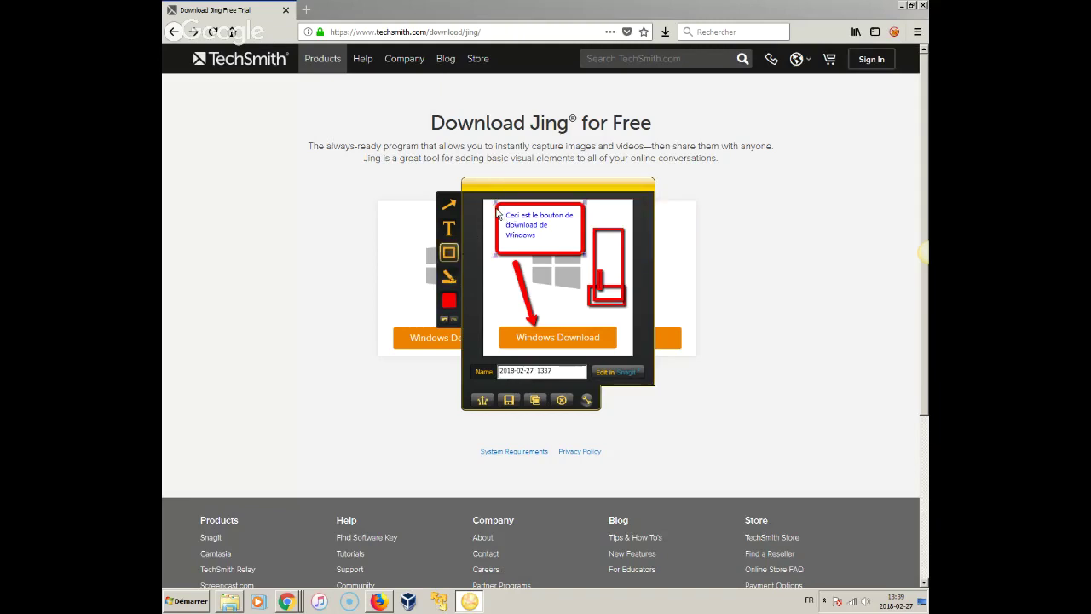
click(449, 300)
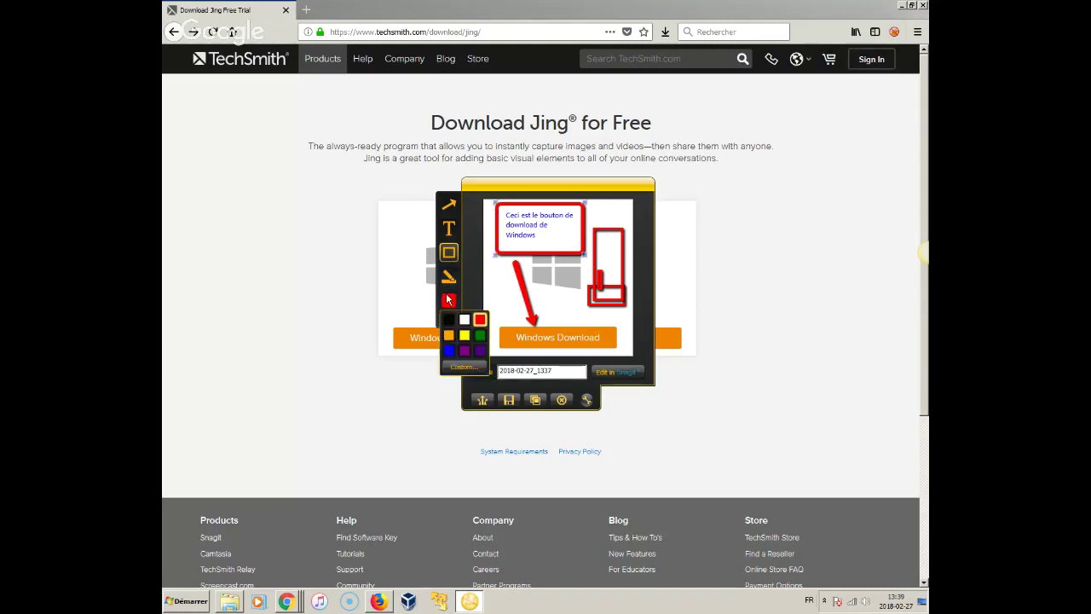
click(449, 351)
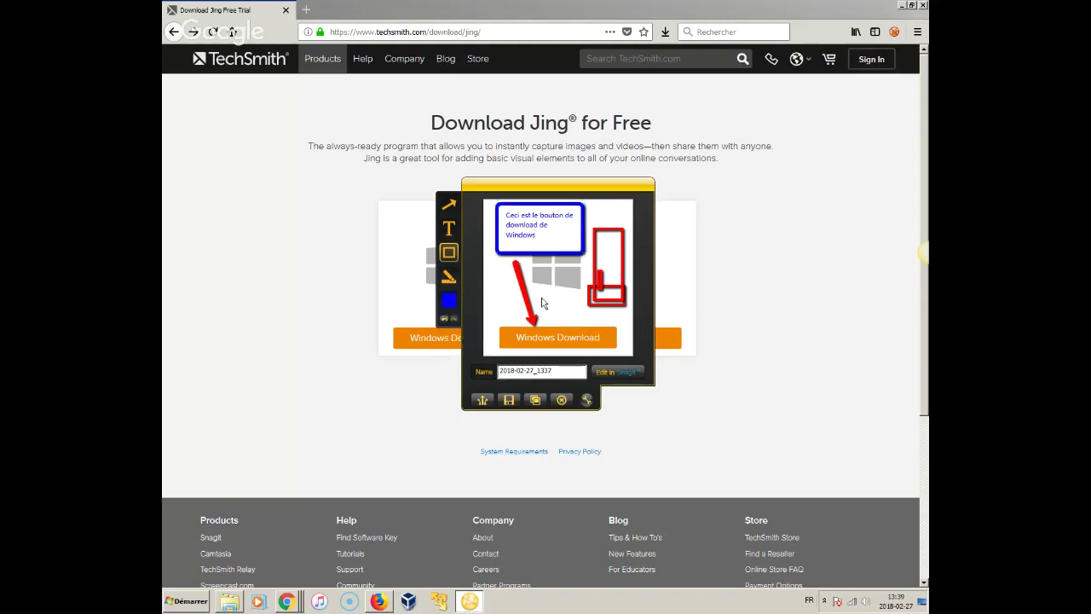
Draw a small translucent blue highlight on the capture
click(449, 279)
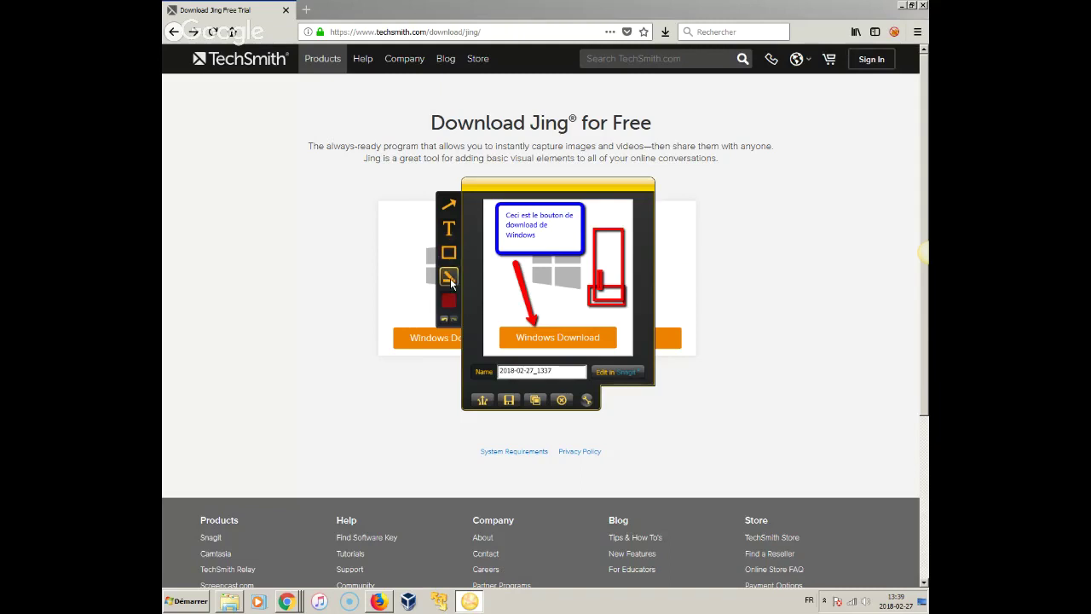
click(508, 216)
click(561, 303)
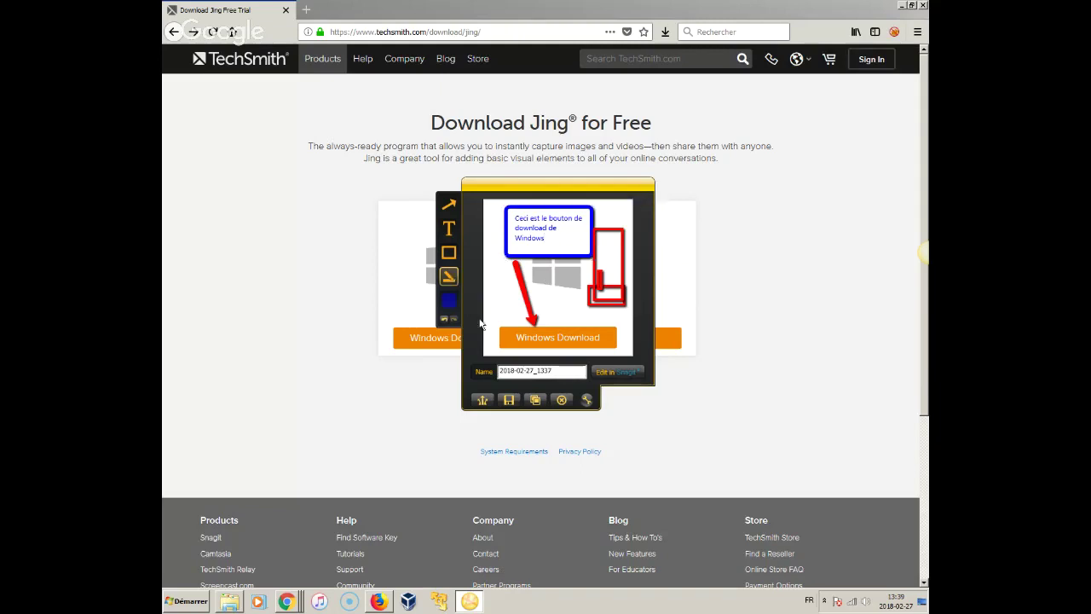
mouse_move(497, 312)
mouse_down()
mouse_move(504, 279)
mouse_move(515, 282)
mouse_move(496, 307)
mouse_up()
click(449, 301)
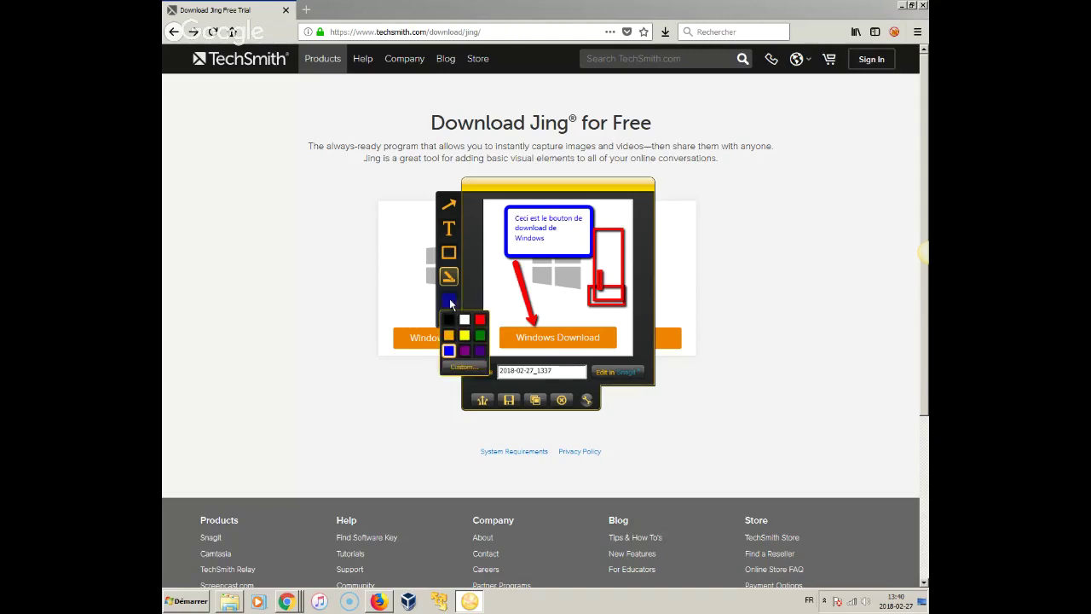
Define a custom translucent green colour with increased transparency and confirm it
click(461, 367)
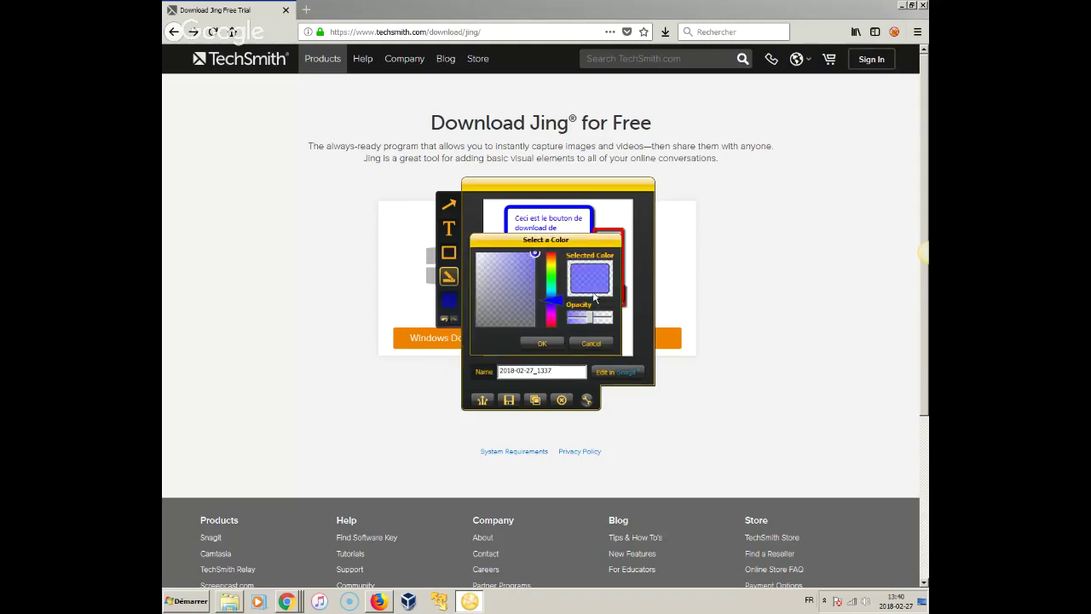
drag(590, 317, 604, 320)
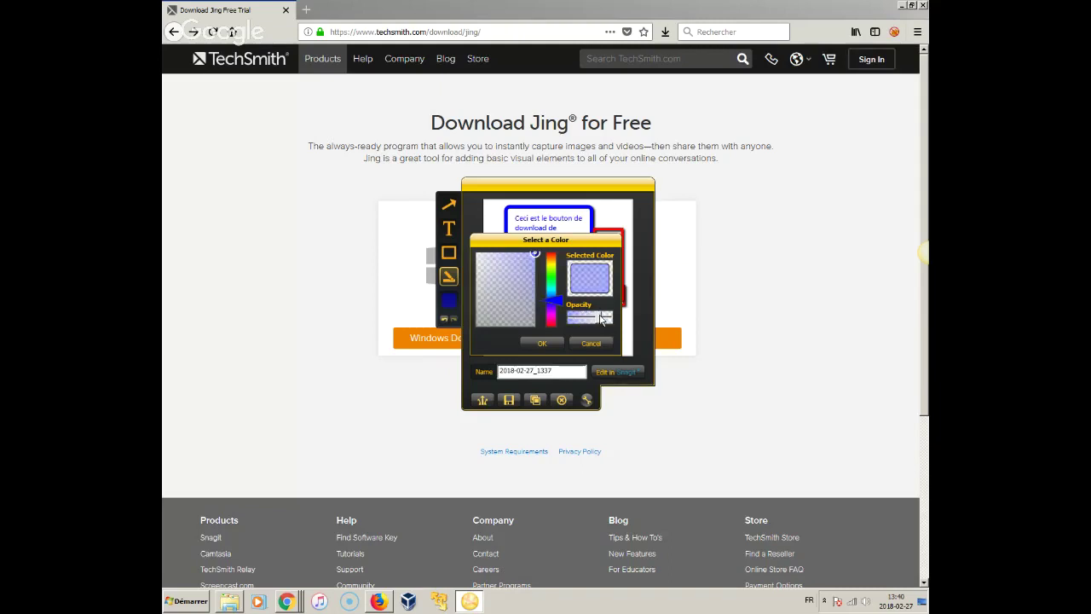
click(552, 282)
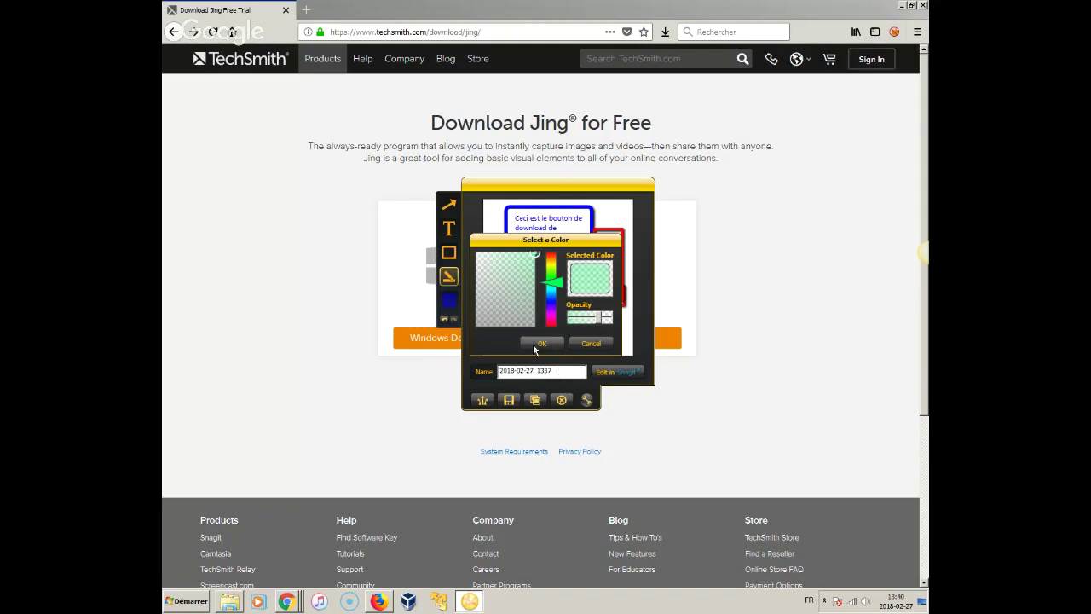
click(537, 345)
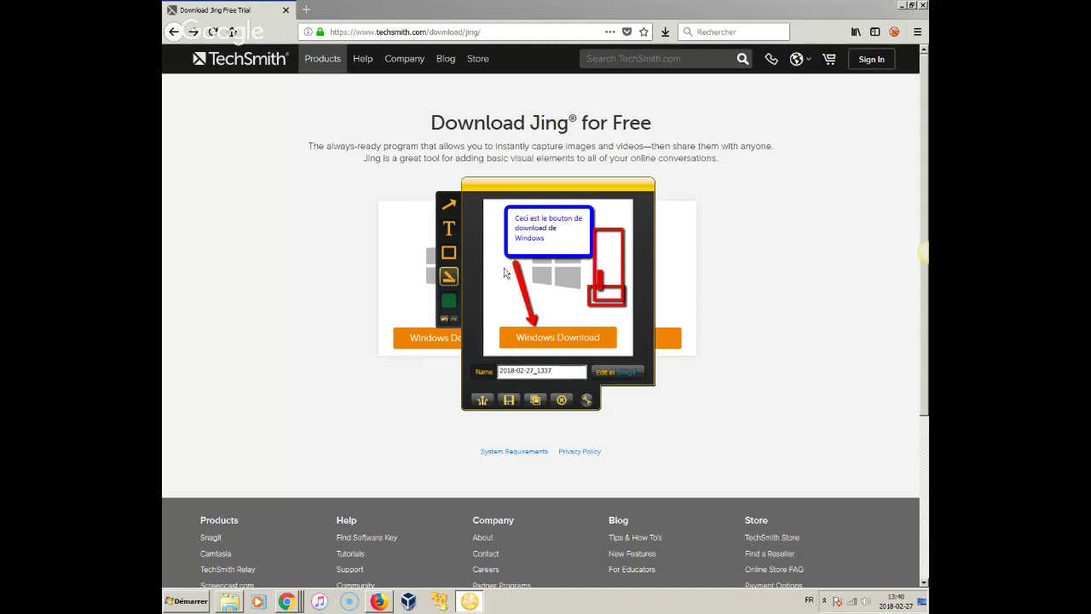
Resize and nudge the blue callout box so its text wraps onto two lines
click(571, 239)
drag(594, 255, 574, 238)
double_click(529, 215)
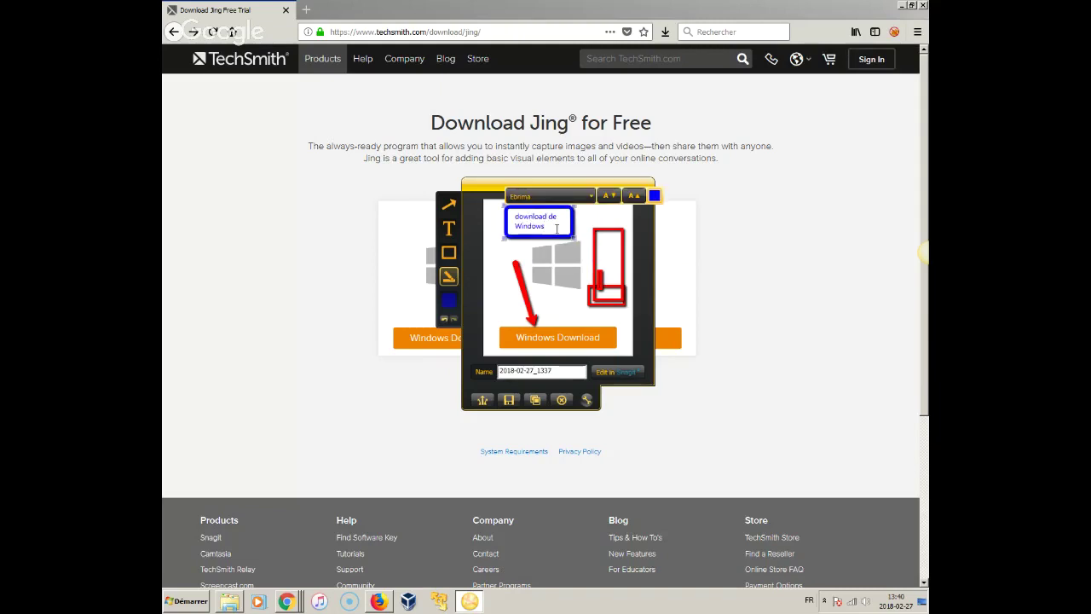
click(573, 236)
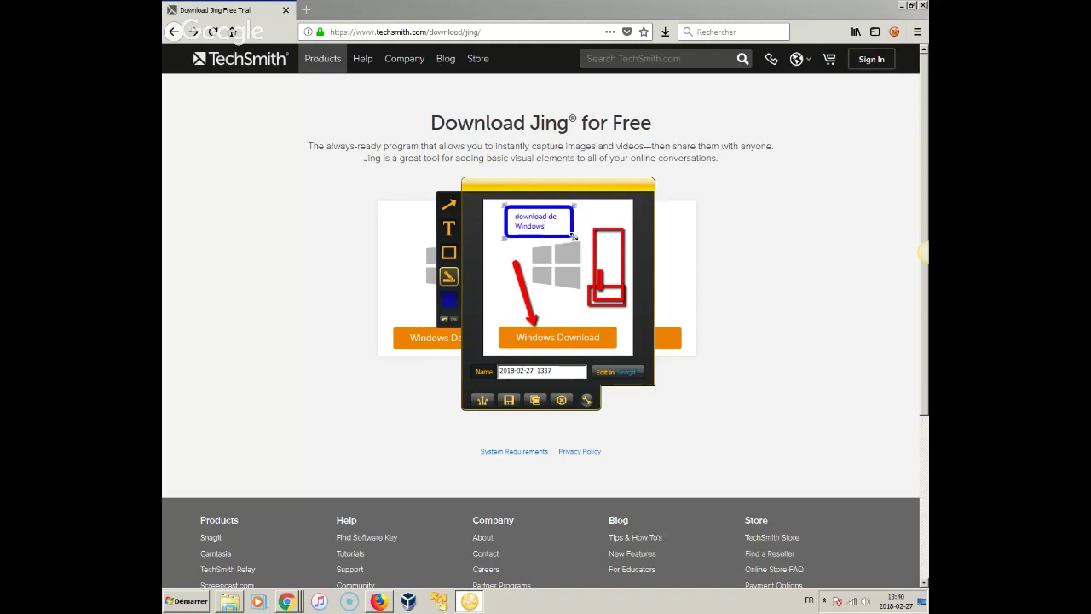
mouse_move(574, 236)
mouse_down()
mouse_move(609, 238)
mouse_move(562, 219)
mouse_up()
double_click(562, 228)
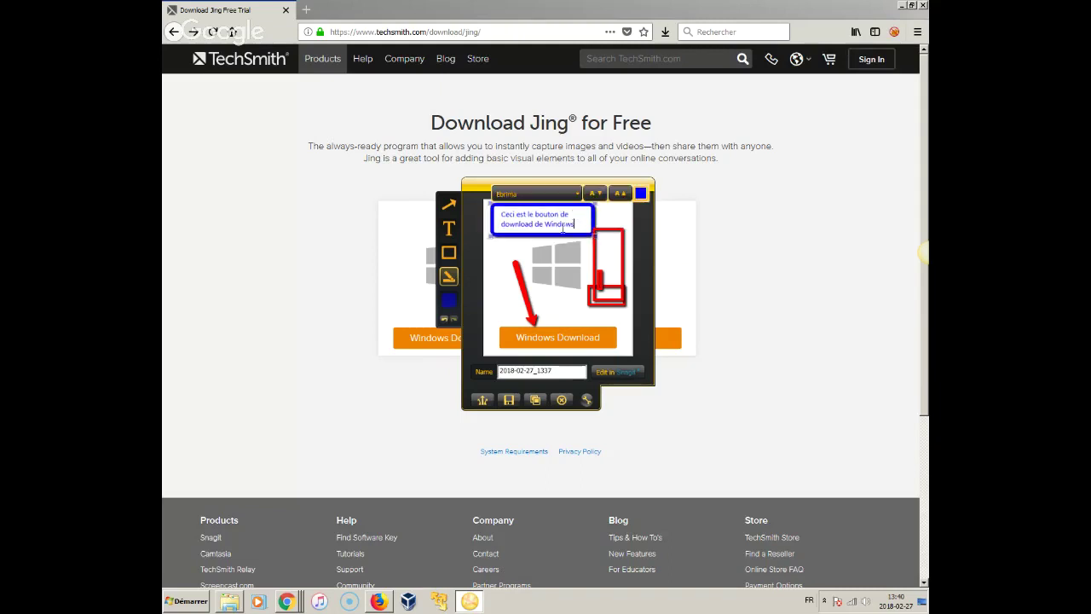
click(556, 300)
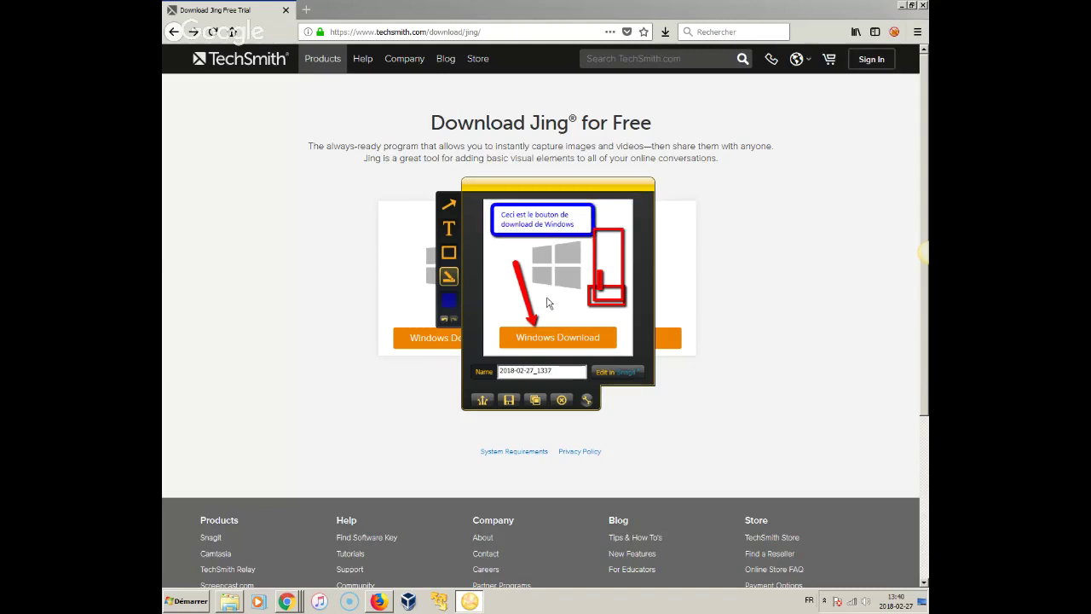
Drag a translucent highlight rectangle over the area around the callout
drag(550, 299, 557, 314)
drag(578, 318, 547, 300)
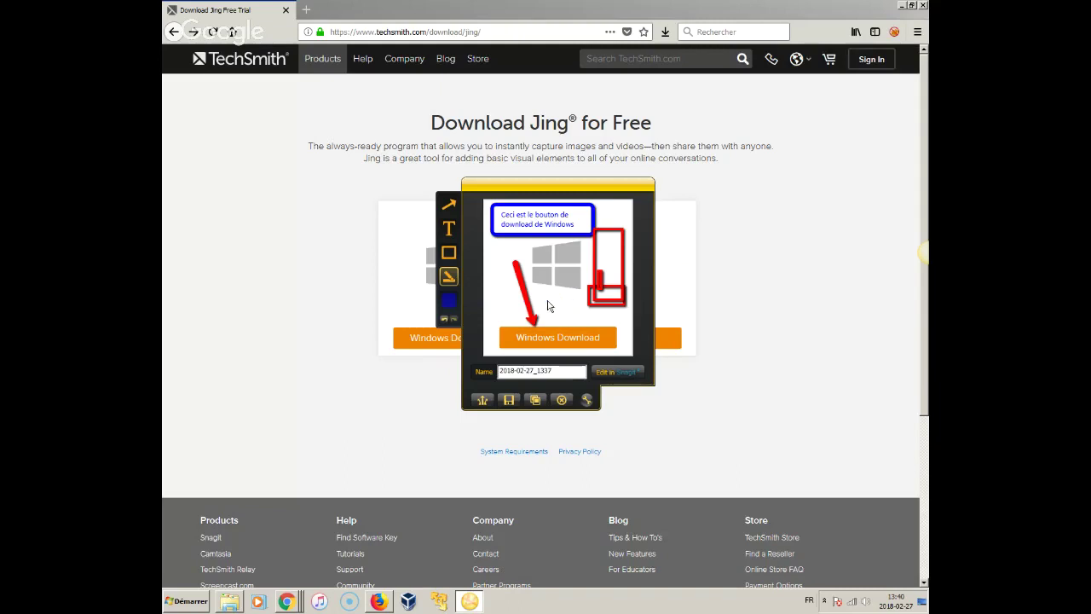
click(445, 297)
click(460, 317)
click(502, 220)
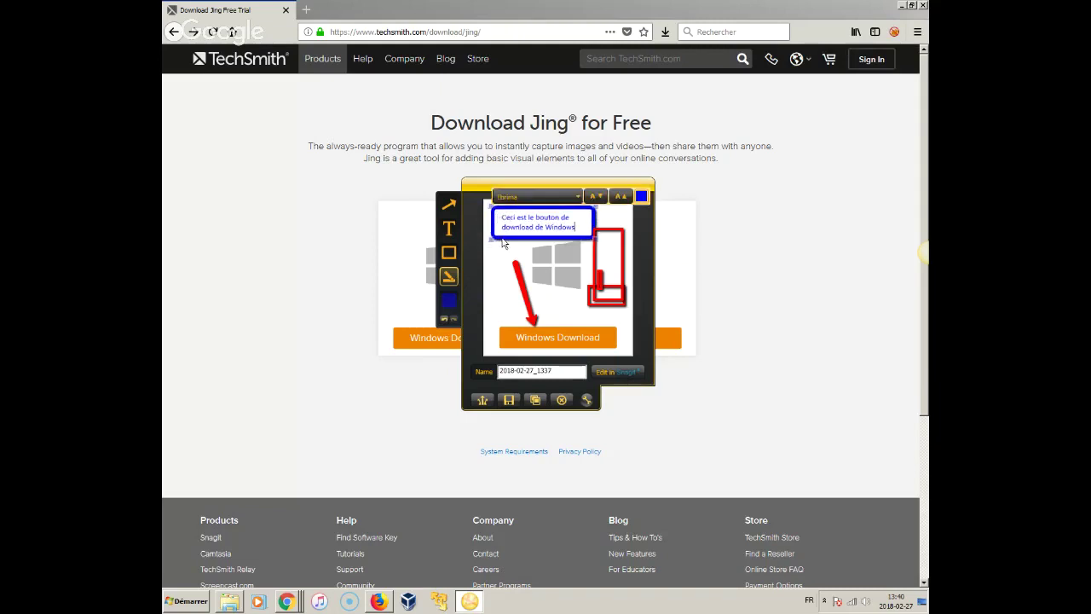
drag(491, 257, 600, 208)
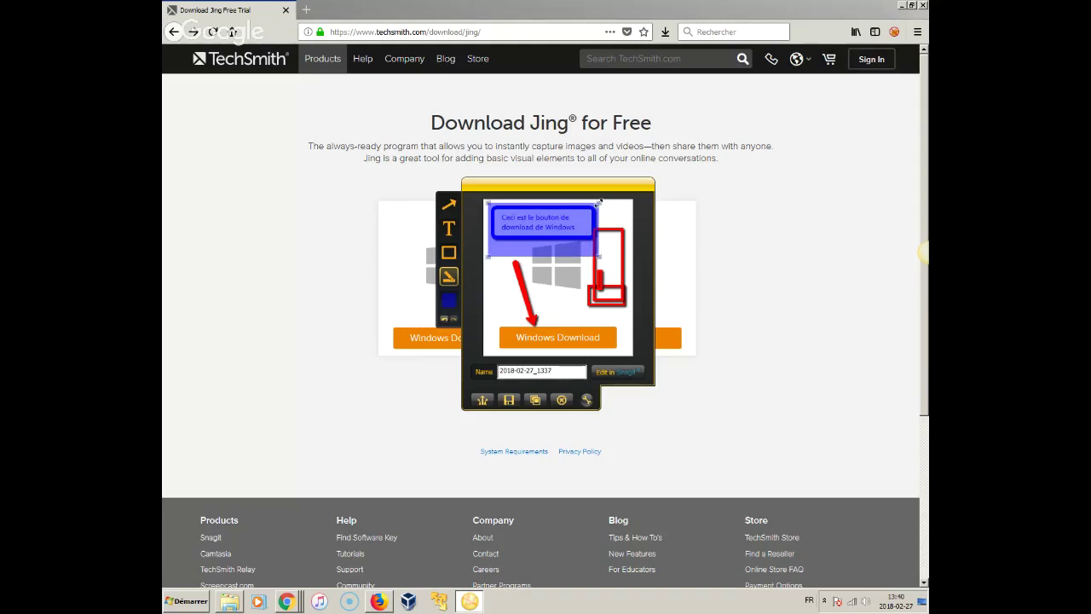
Make the highlight pink-red and shrink it to surround just the callout
click(454, 304)
click(480, 320)
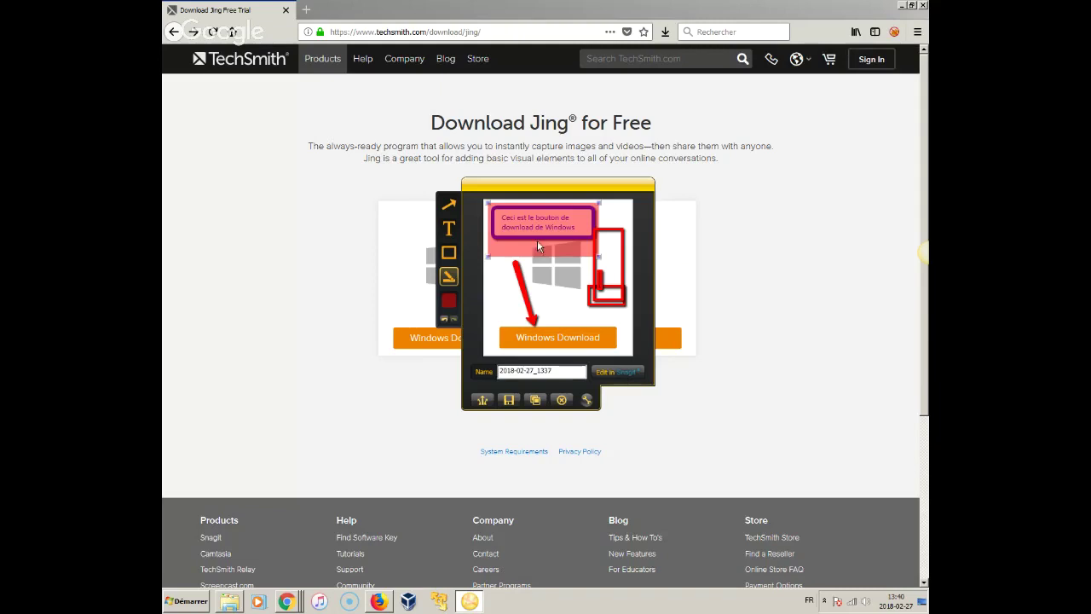
drag(600, 258, 599, 241)
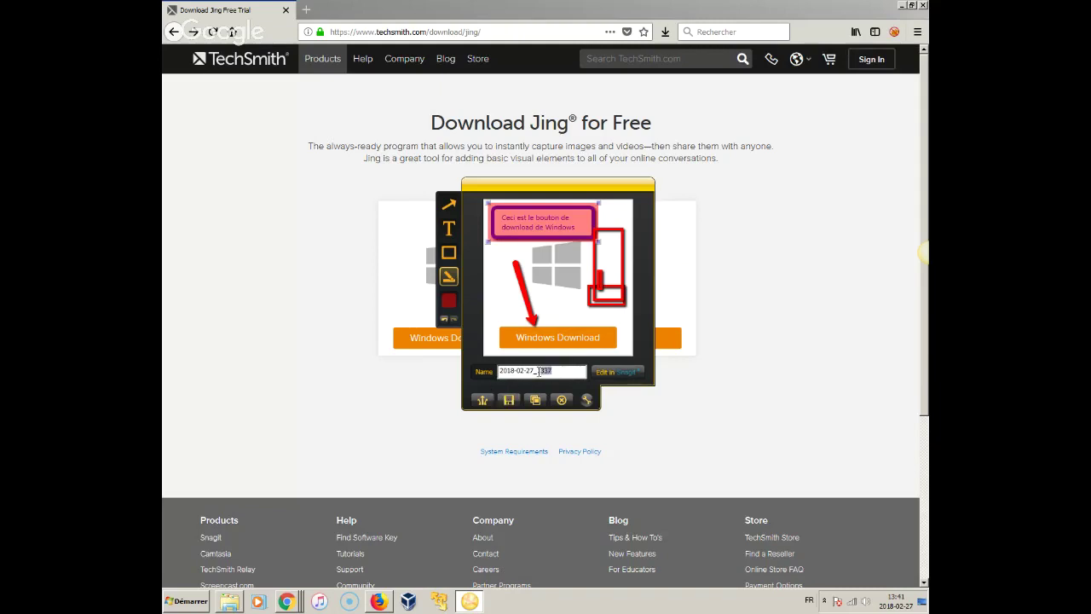
Replace the capture's timestamp name with testdejing and bring the preview back
drag(552, 372, 495, 373)
text(testo)
text(ejing)
click(518, 424)
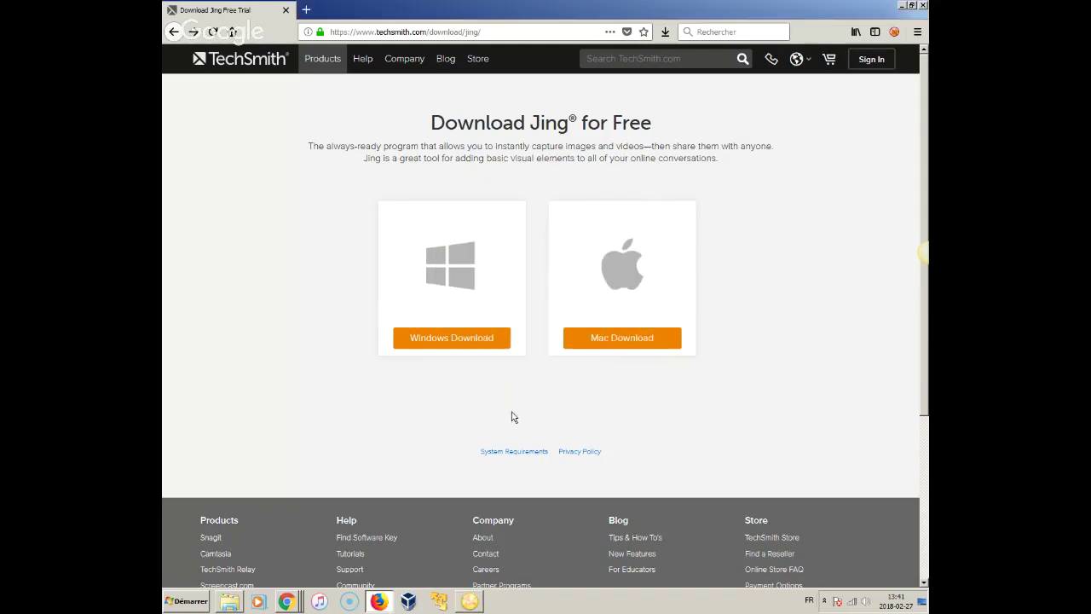
click(470, 603)
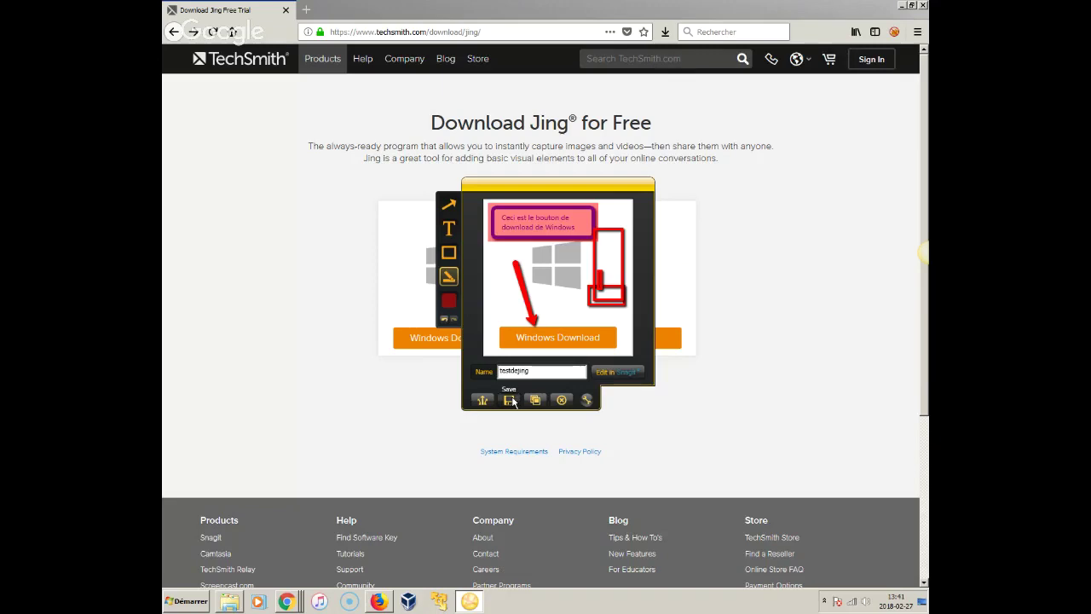
Save the capture as testdejing.png on the Desktop and close the Capture Saved notice
click(511, 399)
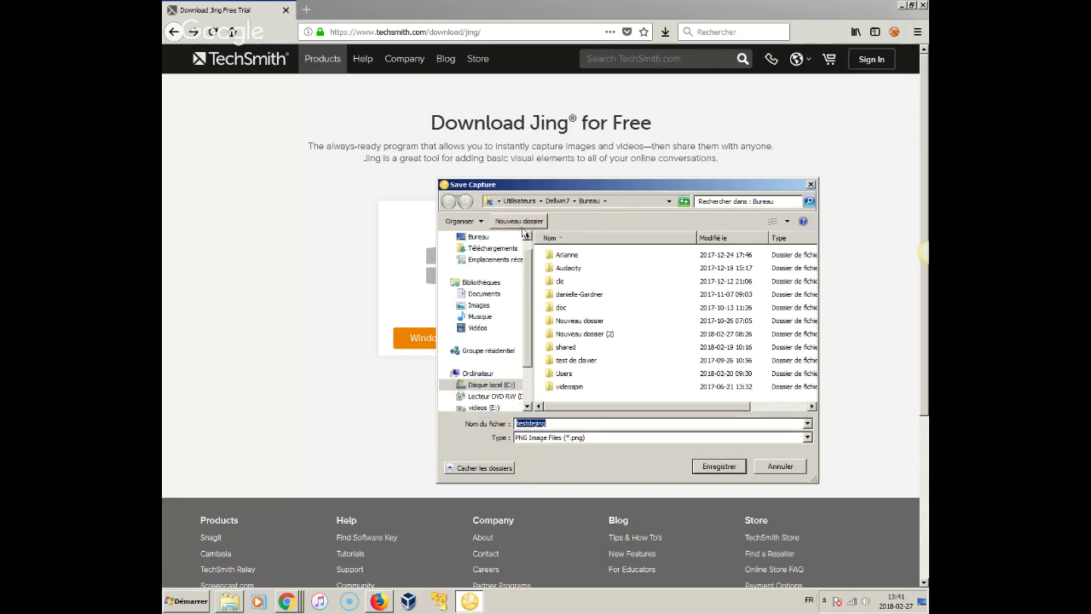
click(478, 238)
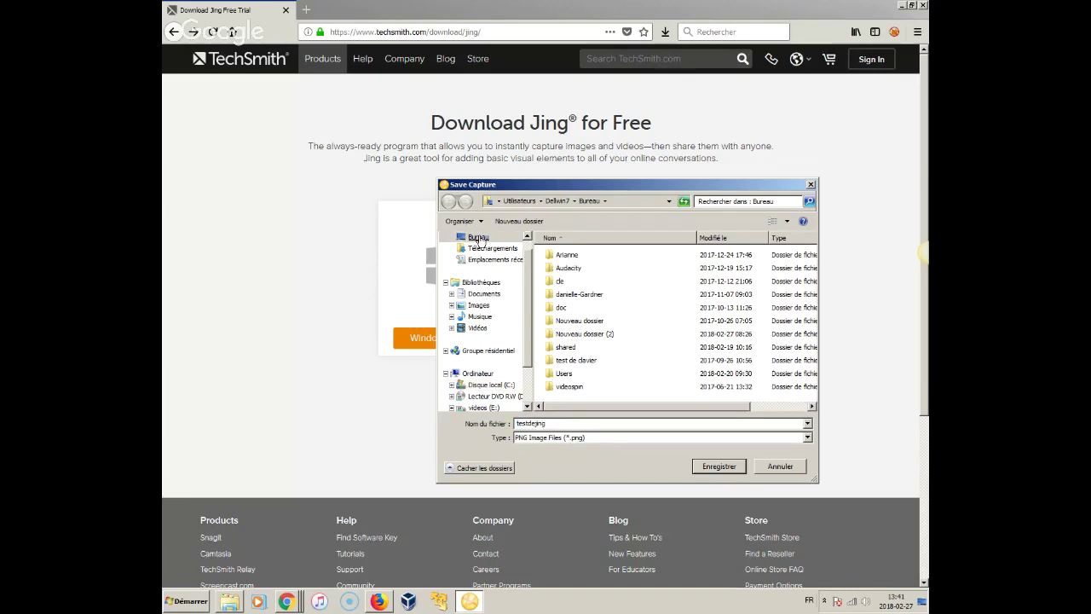
click(478, 237)
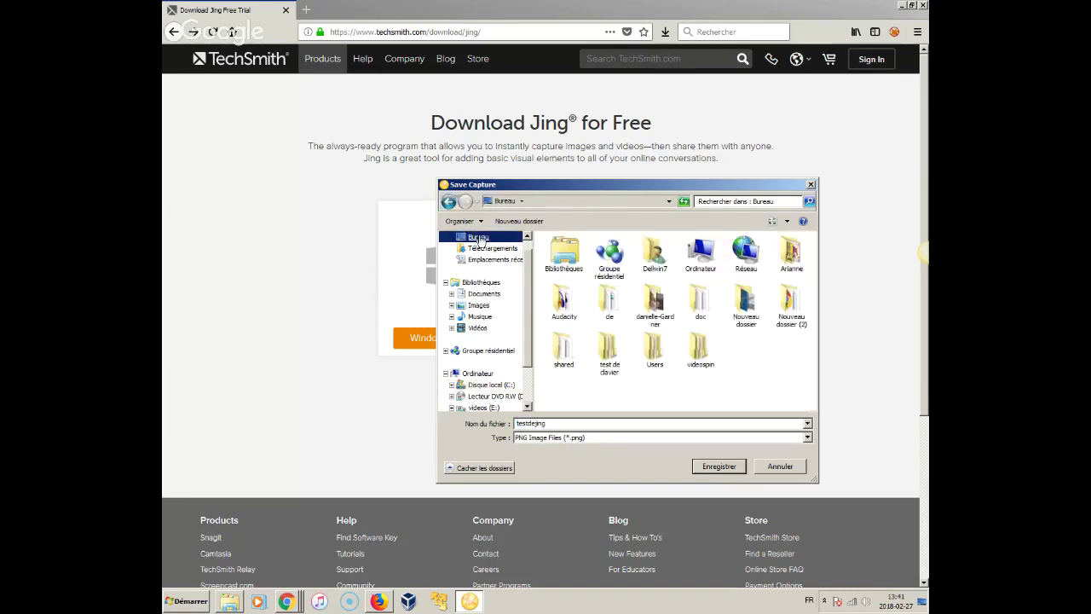
click(719, 468)
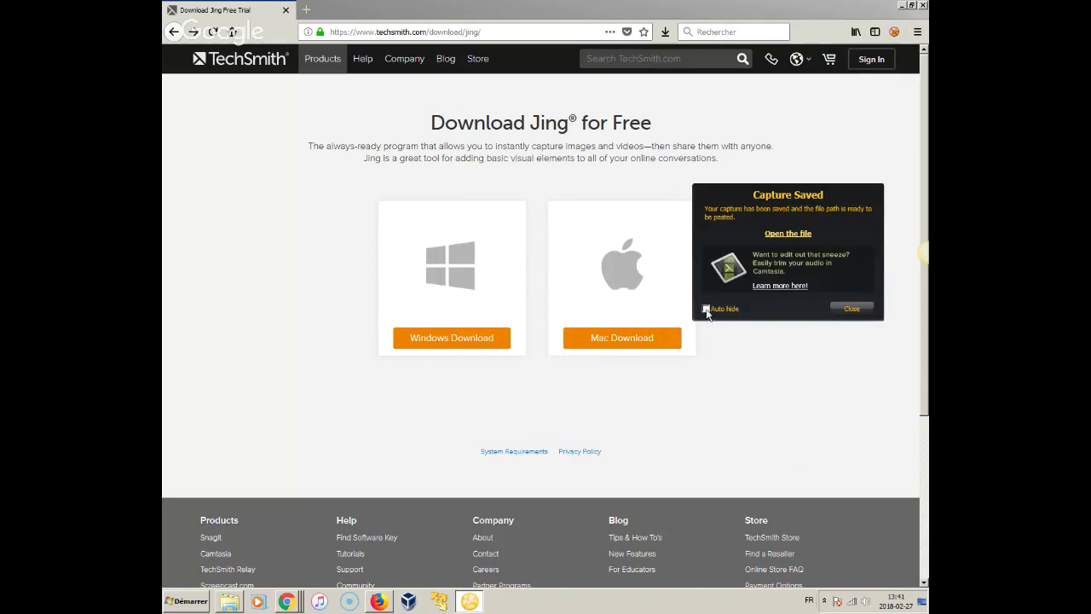
click(851, 308)
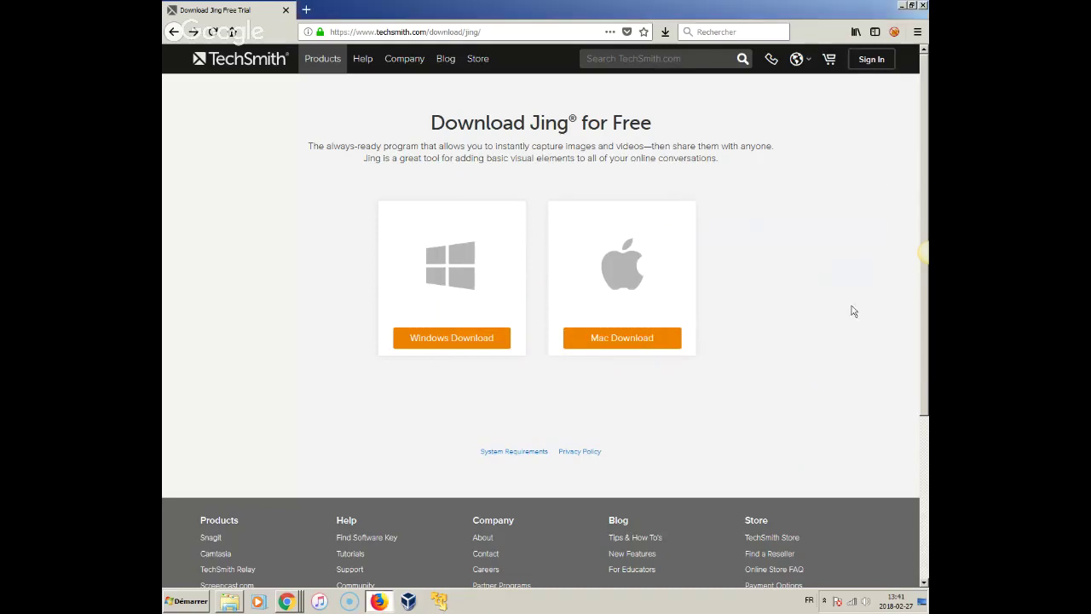
Minimize the browser windows and close the testdejing.png preview in Photo Viewer
click(902, 6)
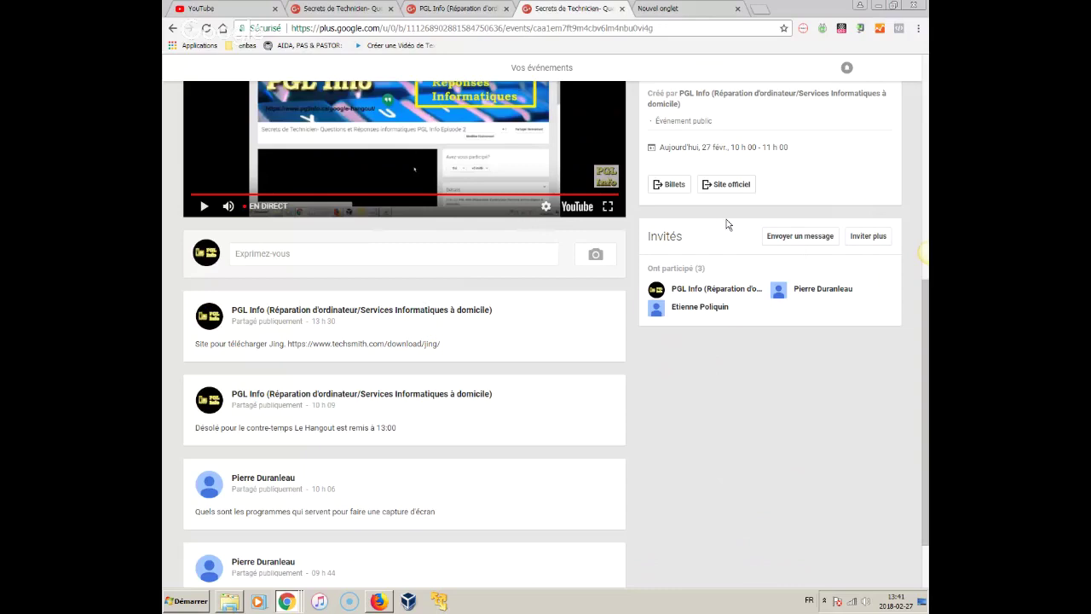
key(super+d)
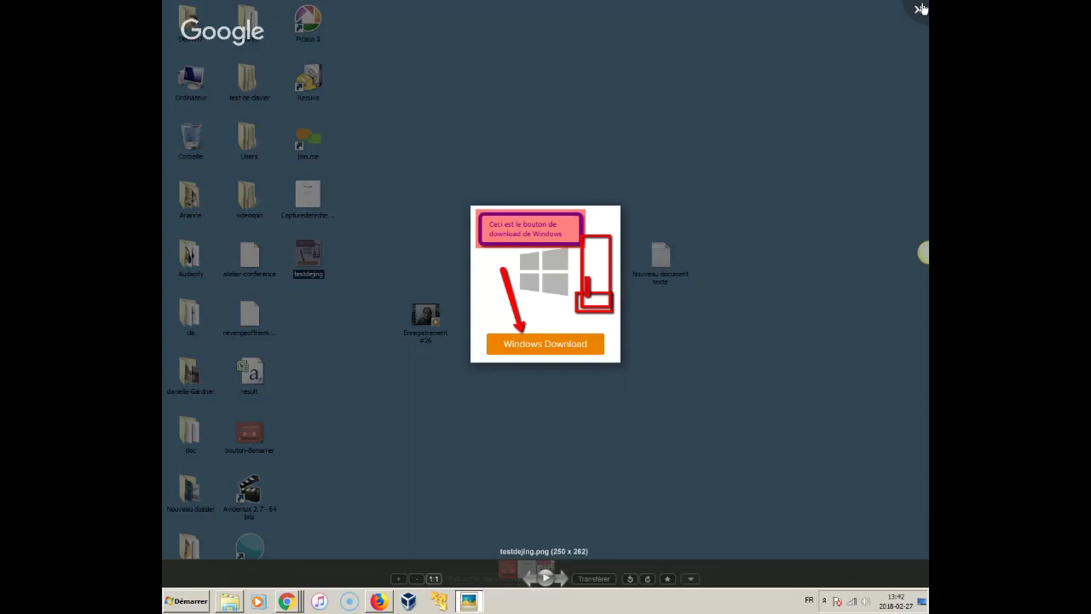
click(921, 9)
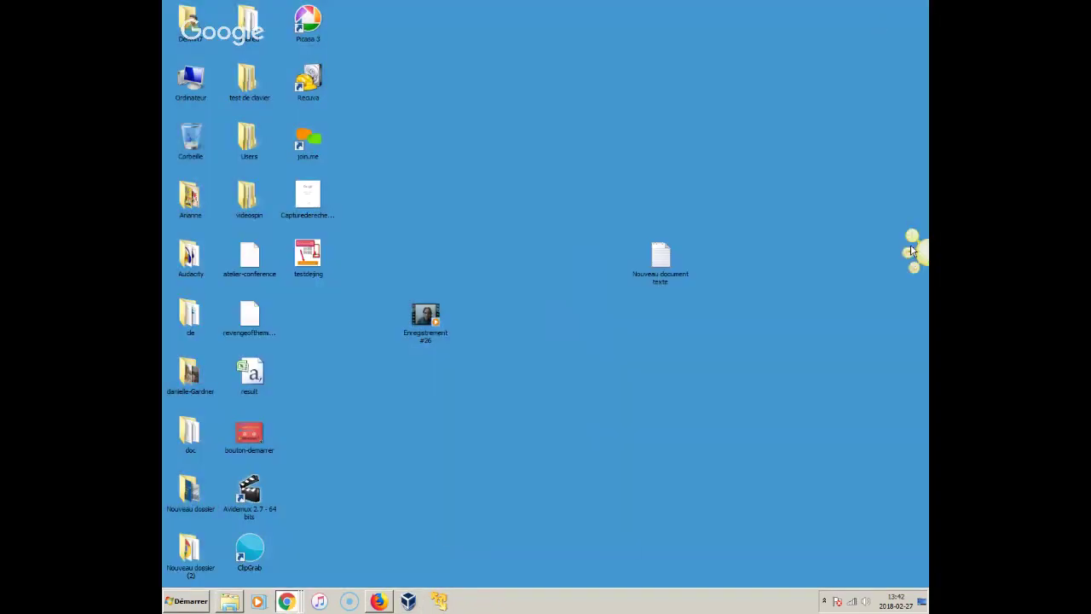
Start a Jing capture over most of the desktop, then cancel it
click(912, 236)
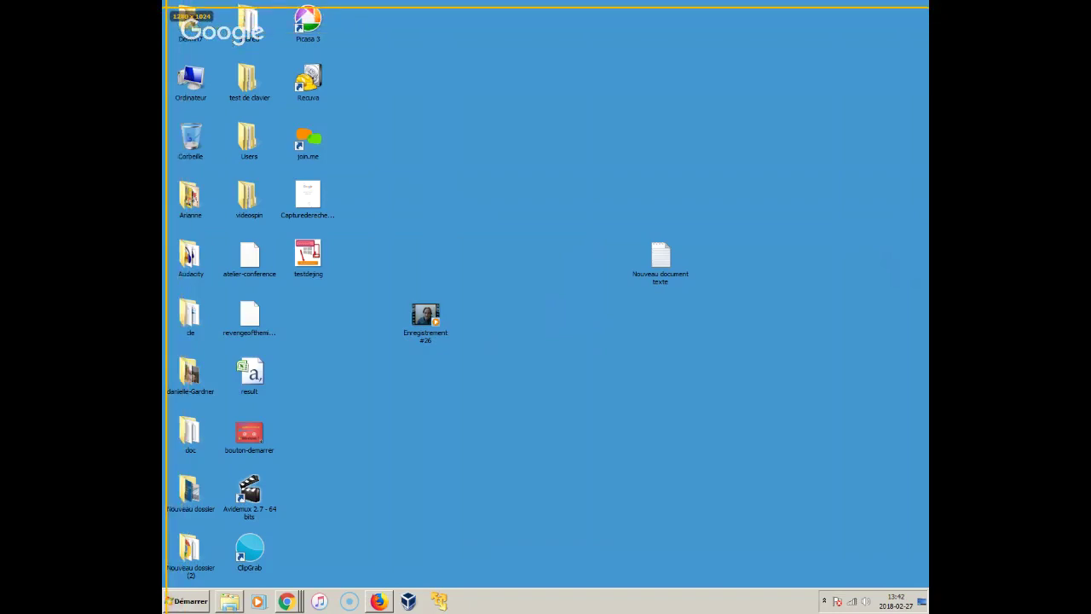
drag(163, 7, 875, 570)
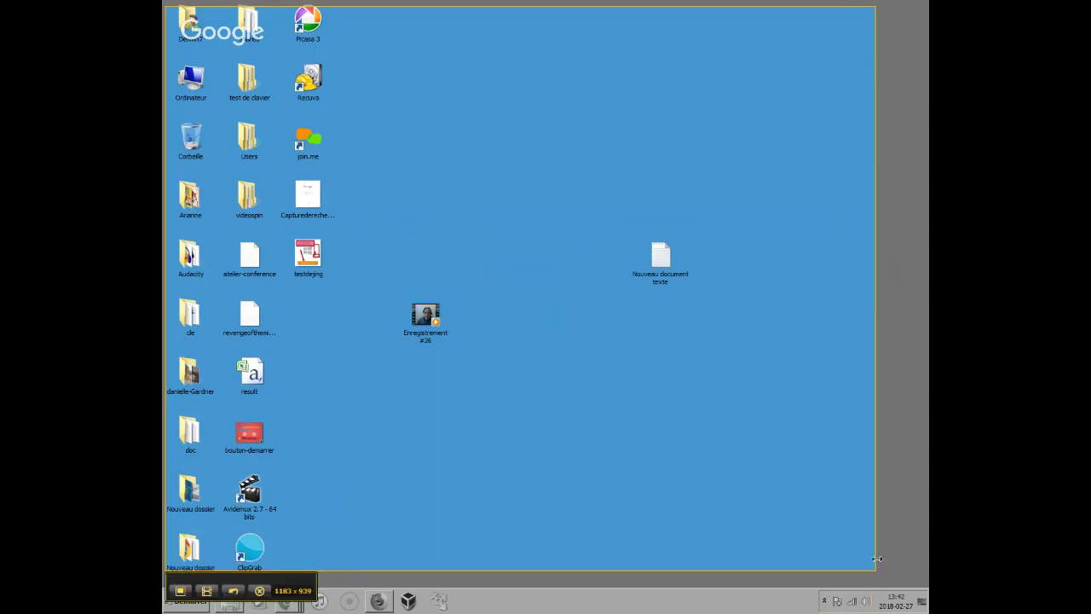
drag(875, 570, 854, 533)
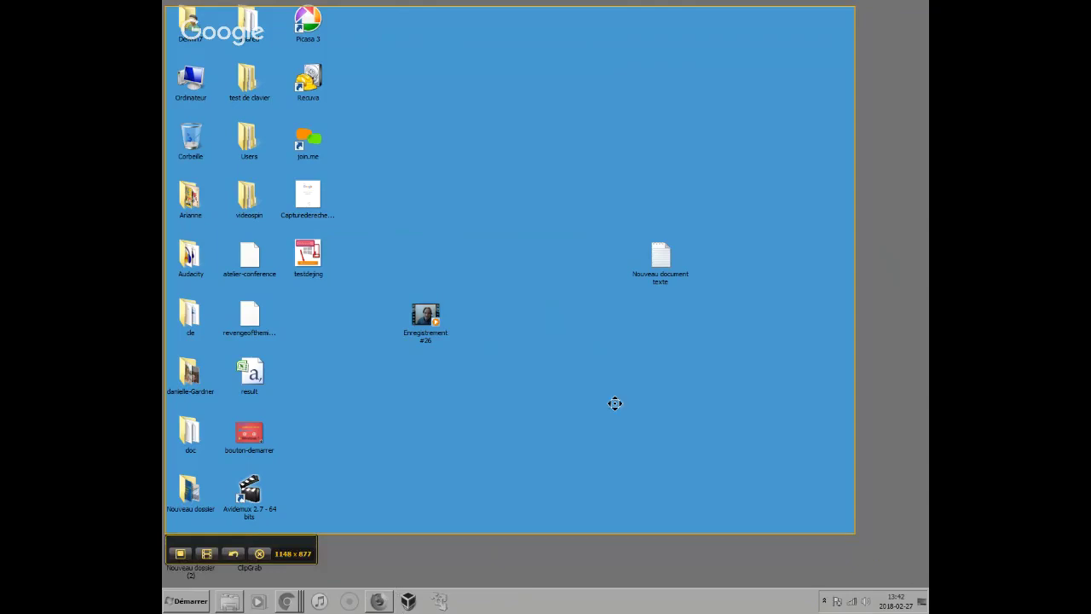
click(259, 553)
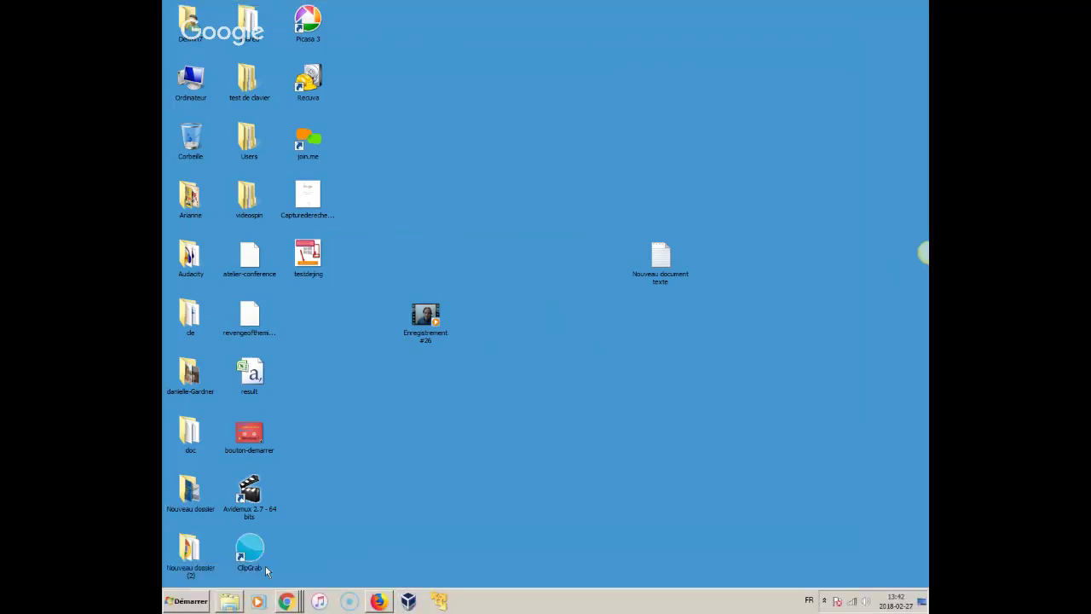
Restore Firefox, frame the whole download page as capture area and choose Capture Video
click(381, 602)
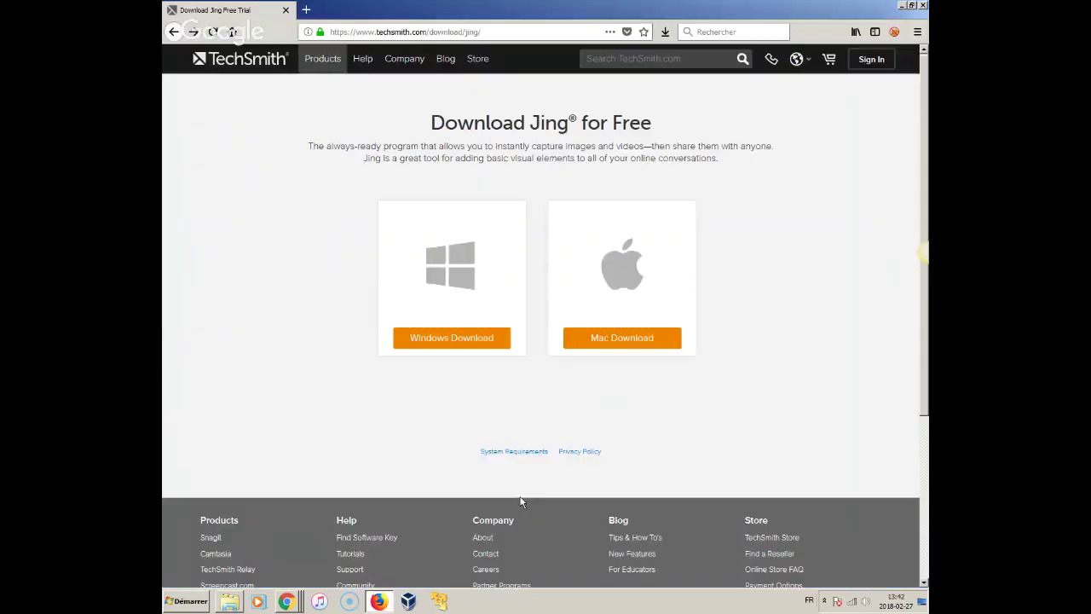
click(908, 228)
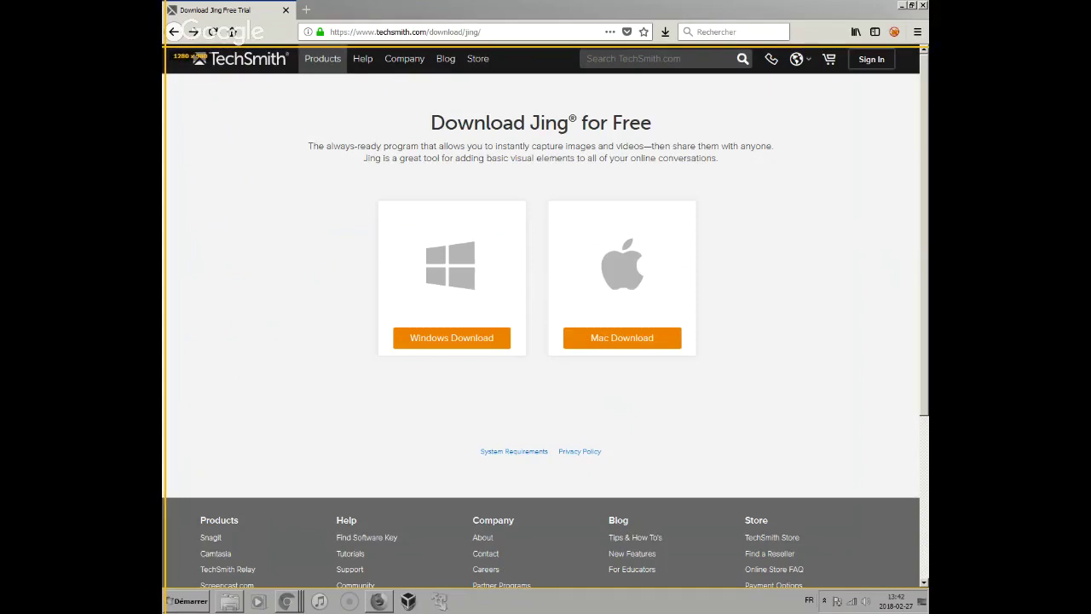
drag(163, 46, 922, 585)
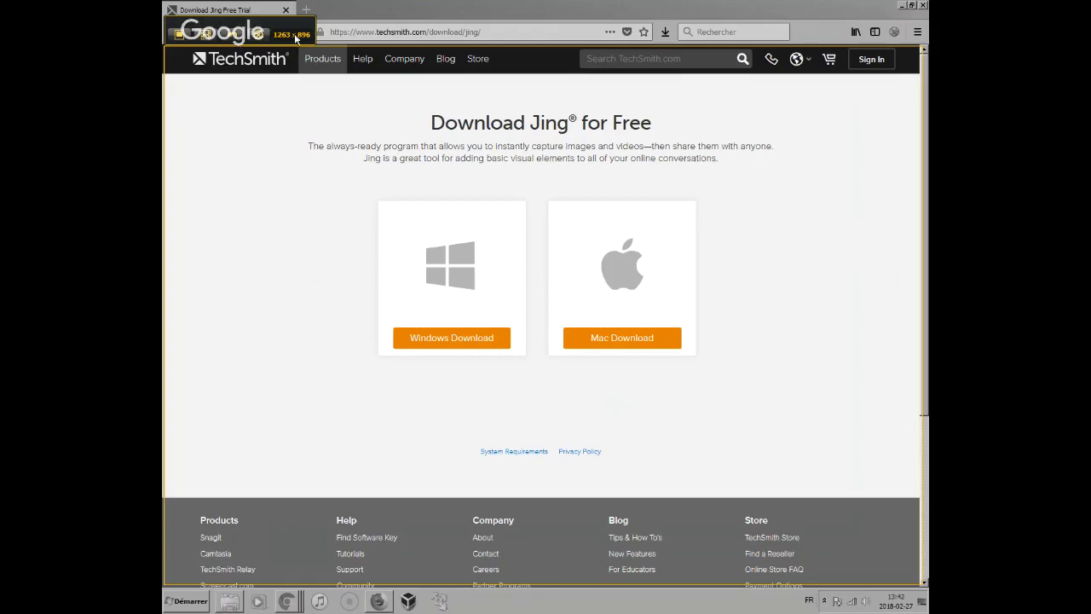
click(207, 36)
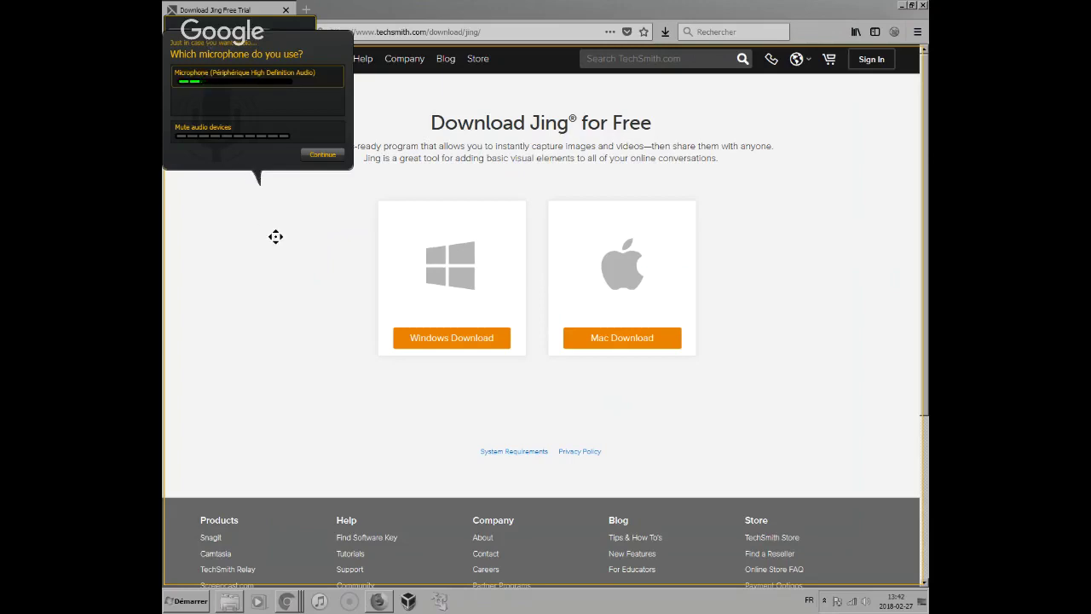
Start the Jing video recording and search 'google images' from the Firefox address bar
click(331, 157)
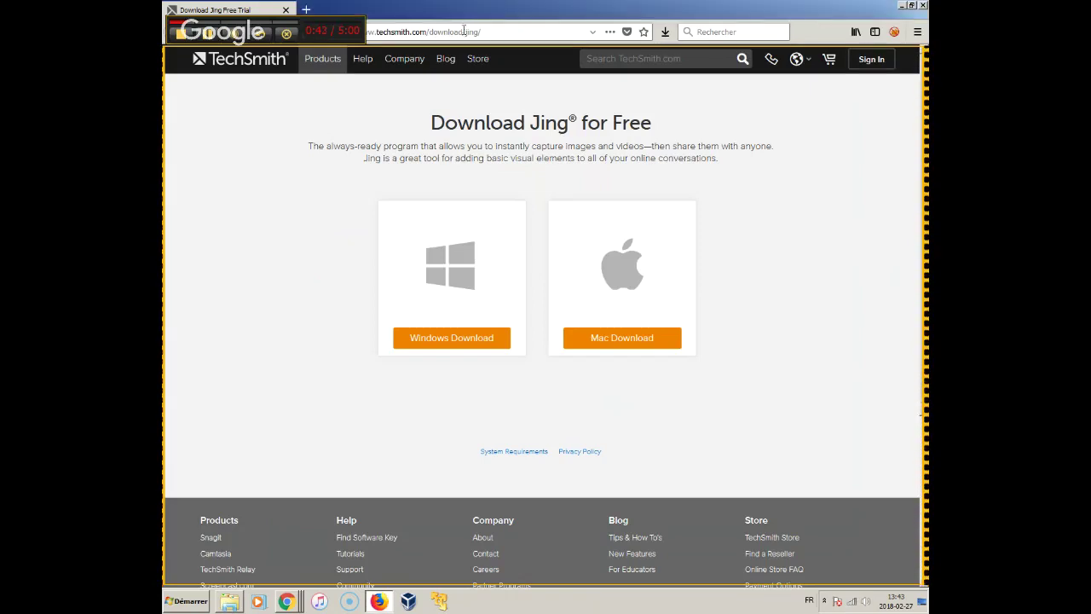
click(527, 31)
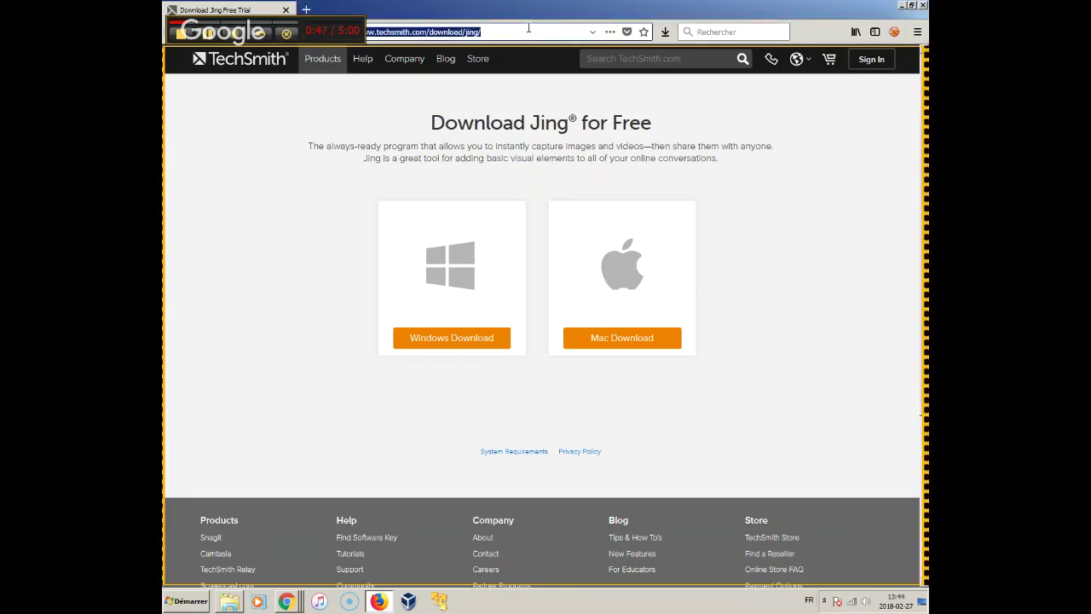
key(BackSpace)
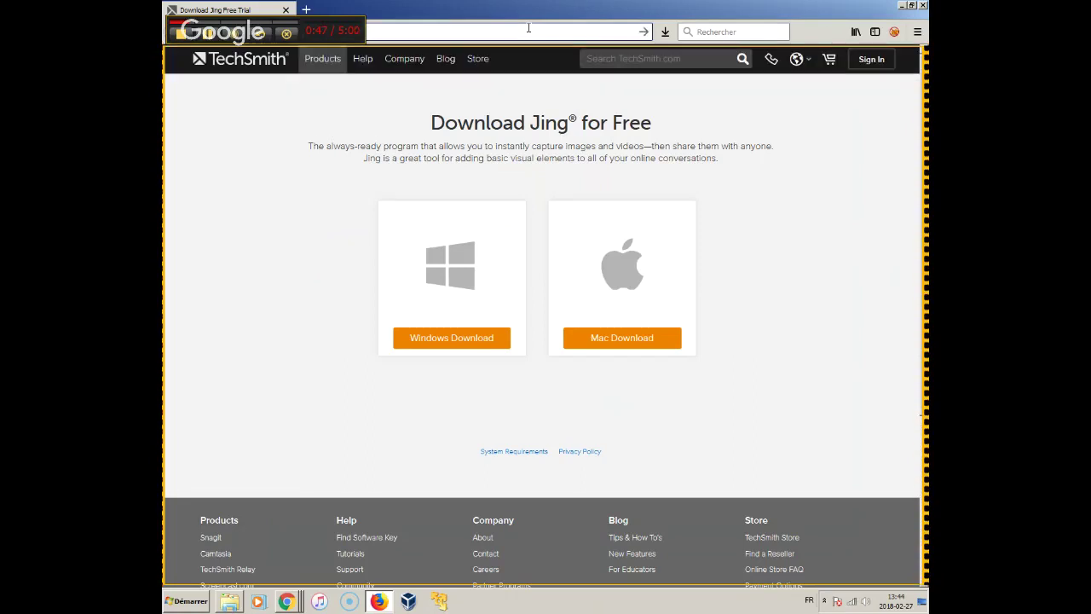
text(google images)
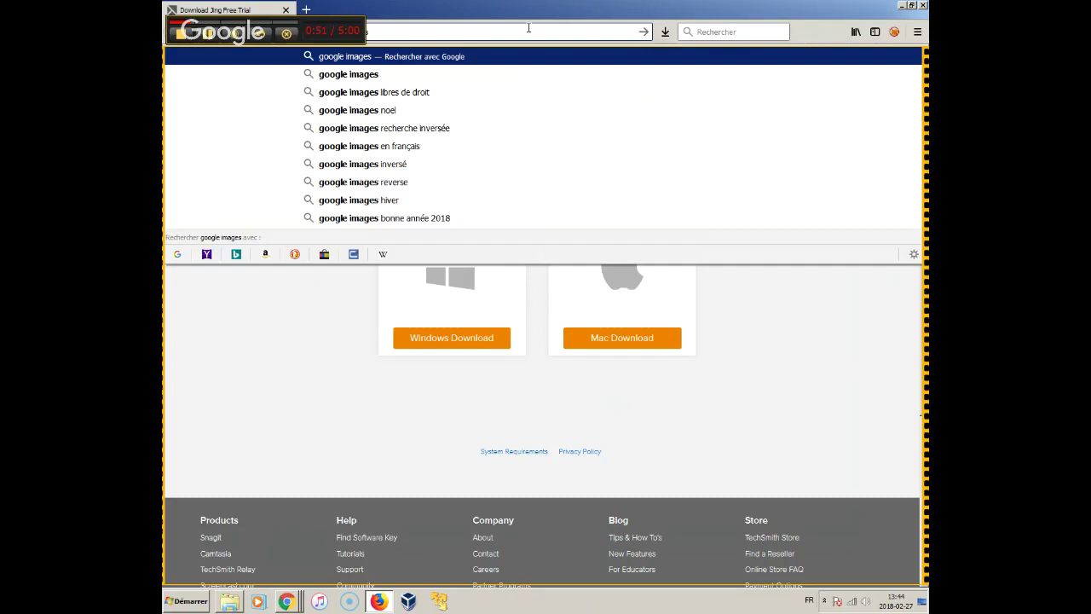
key(Return)
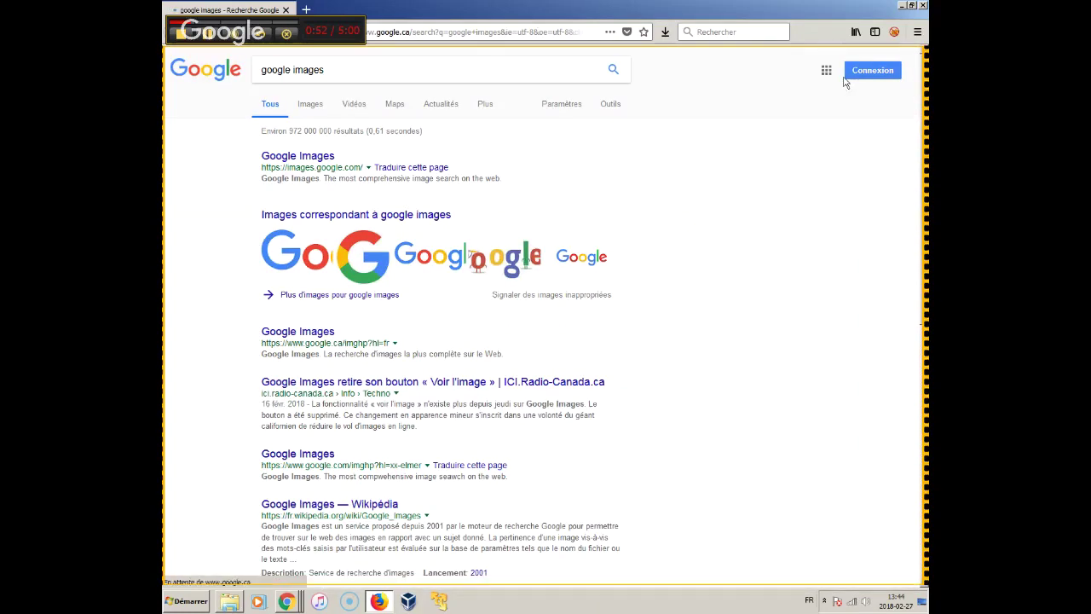
Open Google Images and search for 'pgl info'
click(323, 451)
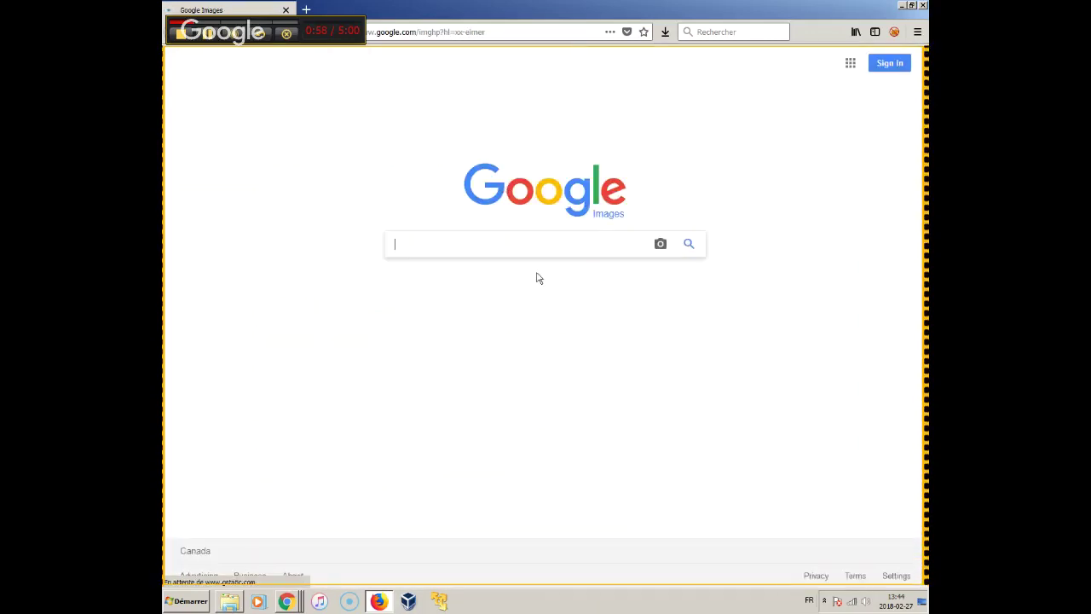
text(inf)
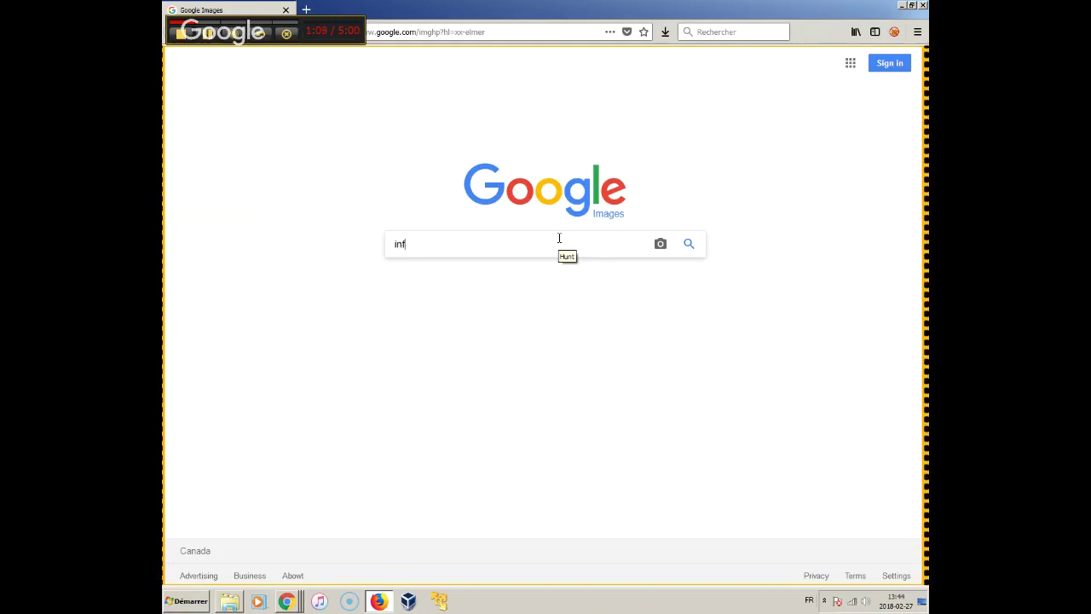
text(ormat)
key(BackSpace)
key(BackSpace)
key(BackSpace)
key(BackSpace)
key(BackSpace)
key(BackSpace)
key(BackSpace)
key(BackSpace)
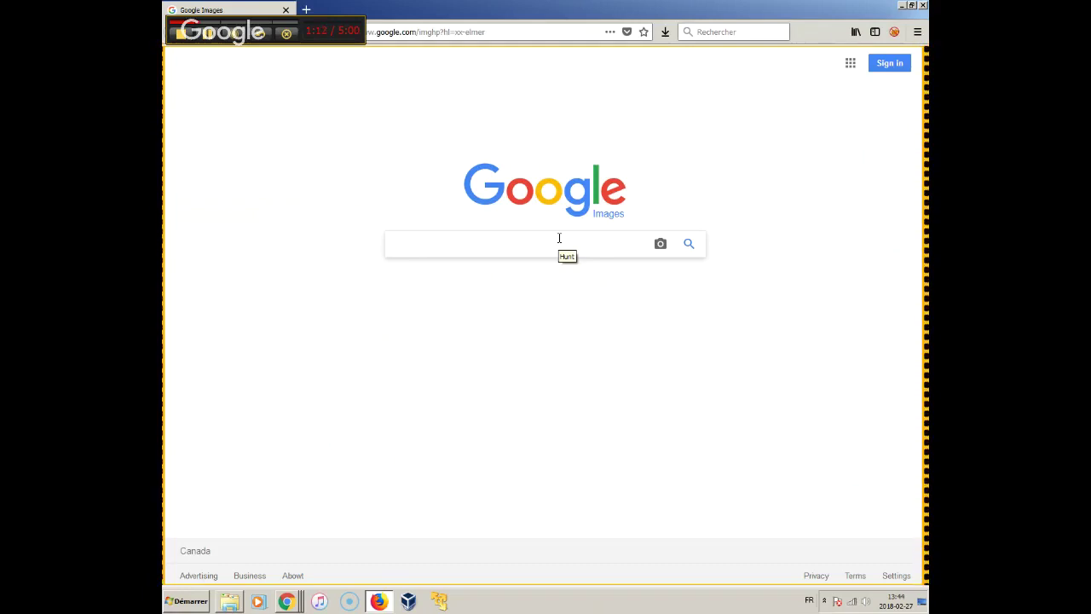
text(pgl info)
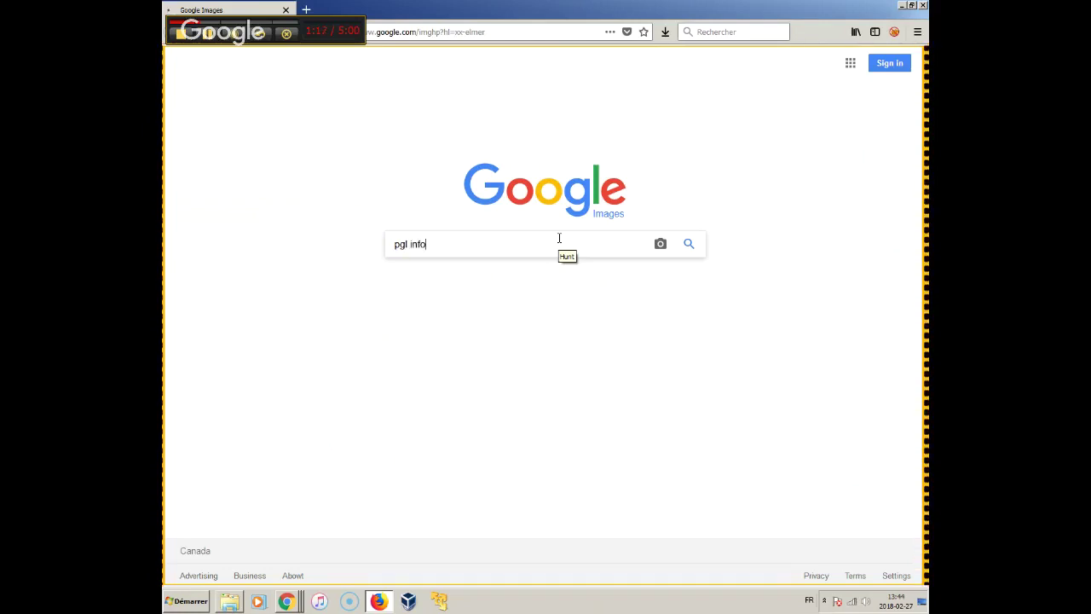
key(Return)
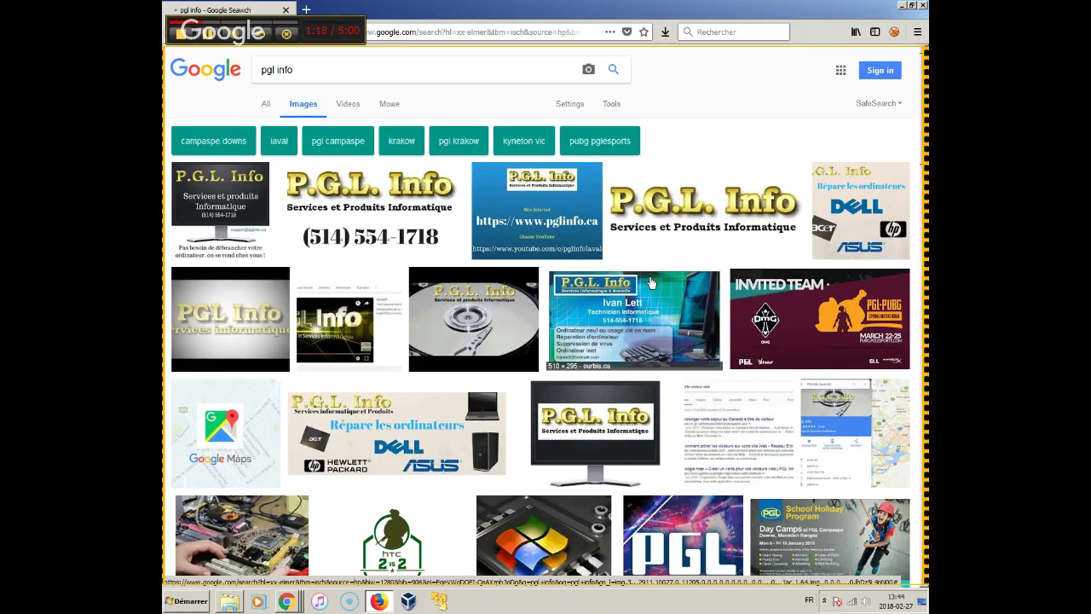
Scroll through the 'pgl info' image results, then finish the Jing recording
scroll(651, 282, down, 4)
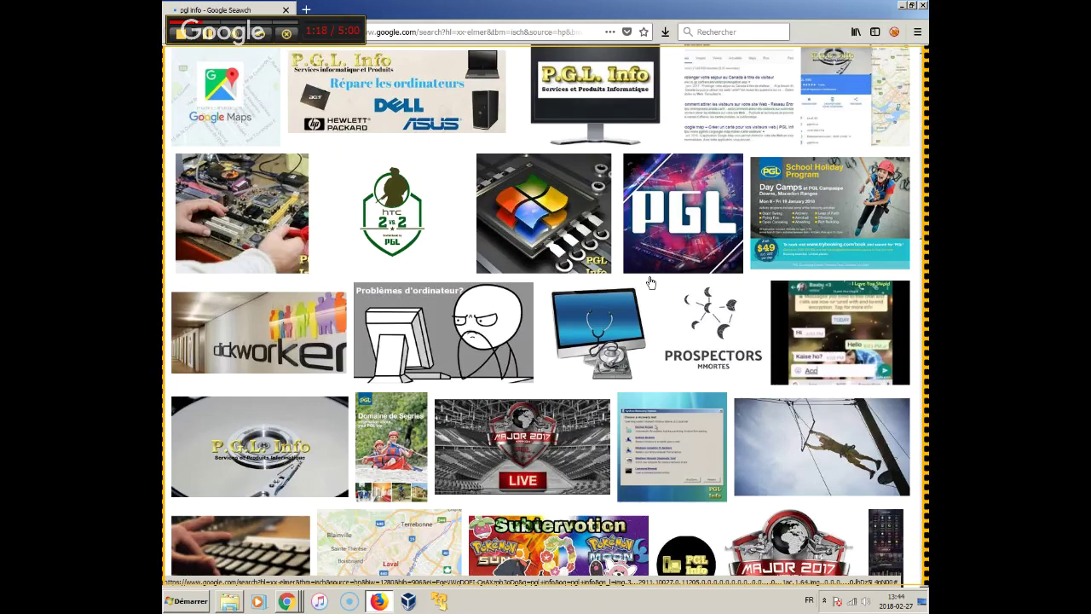
scroll(650, 282, down, 5)
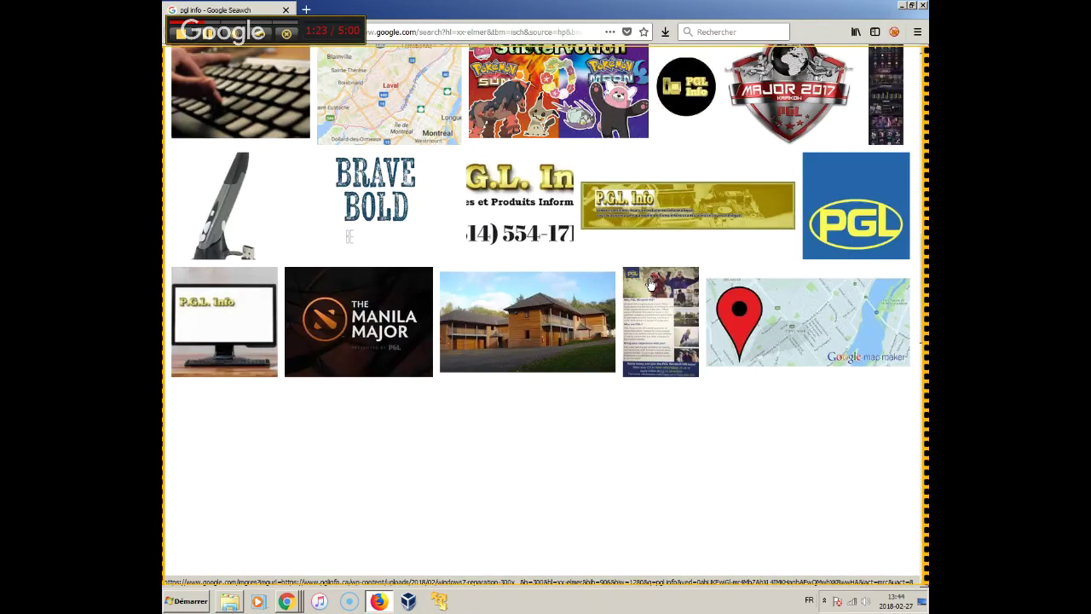
scroll(650, 283, up, 5)
scroll(549, 238, up, 1)
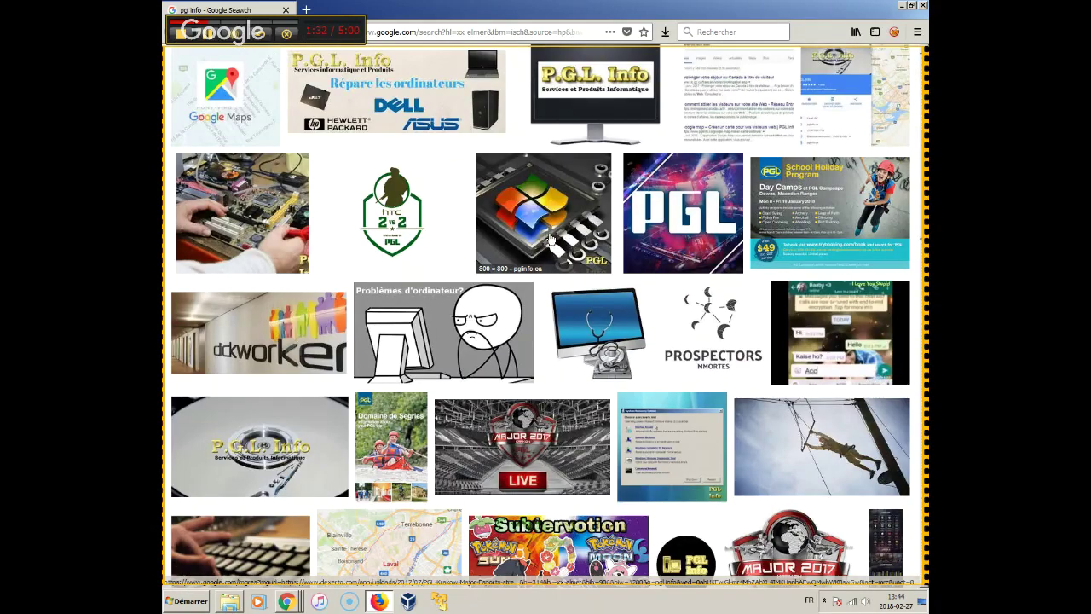
scroll(550, 239, up, 5)
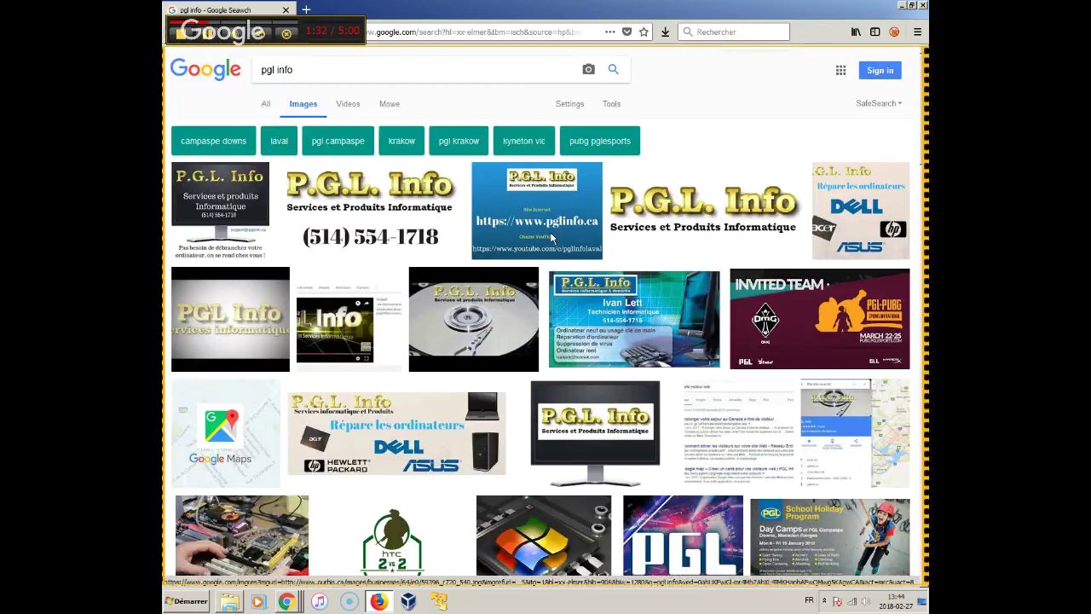
click(185, 38)
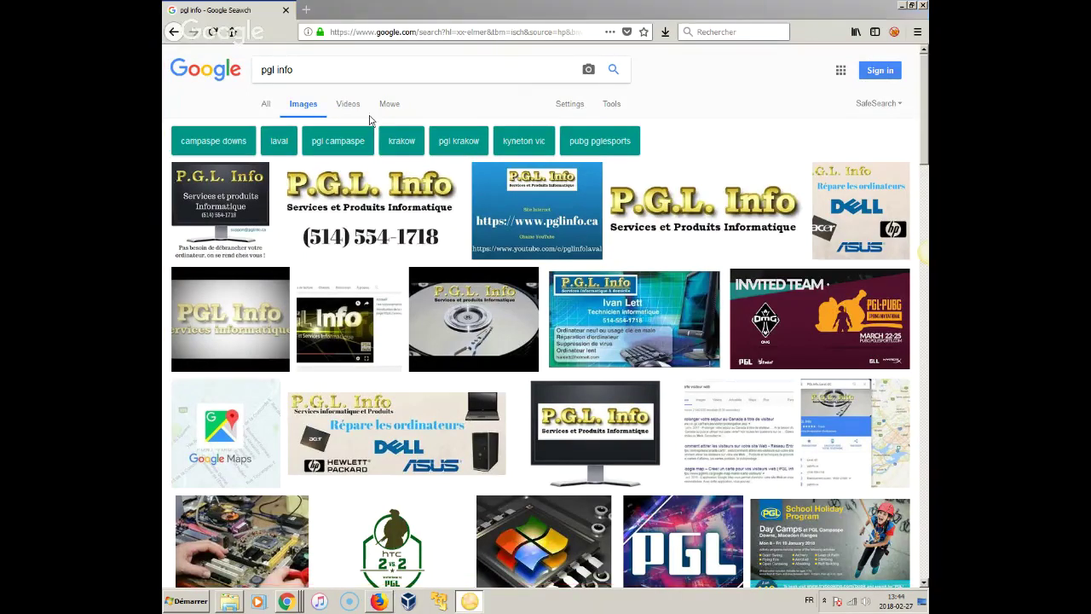
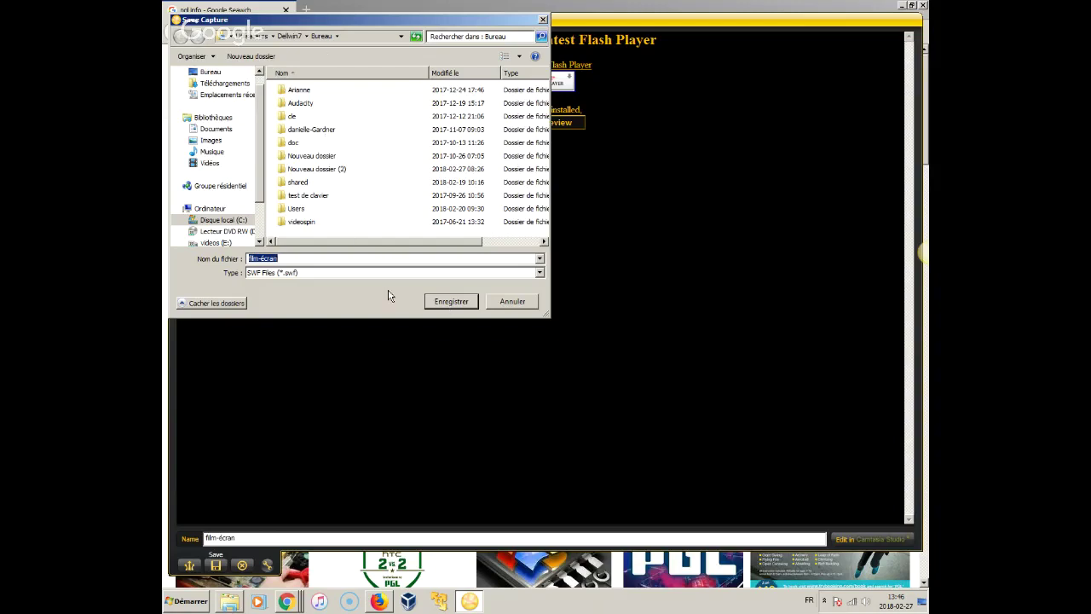
Save the Jing capture as film-écran.swf on the desktop and minimize Firefox
click(451, 301)
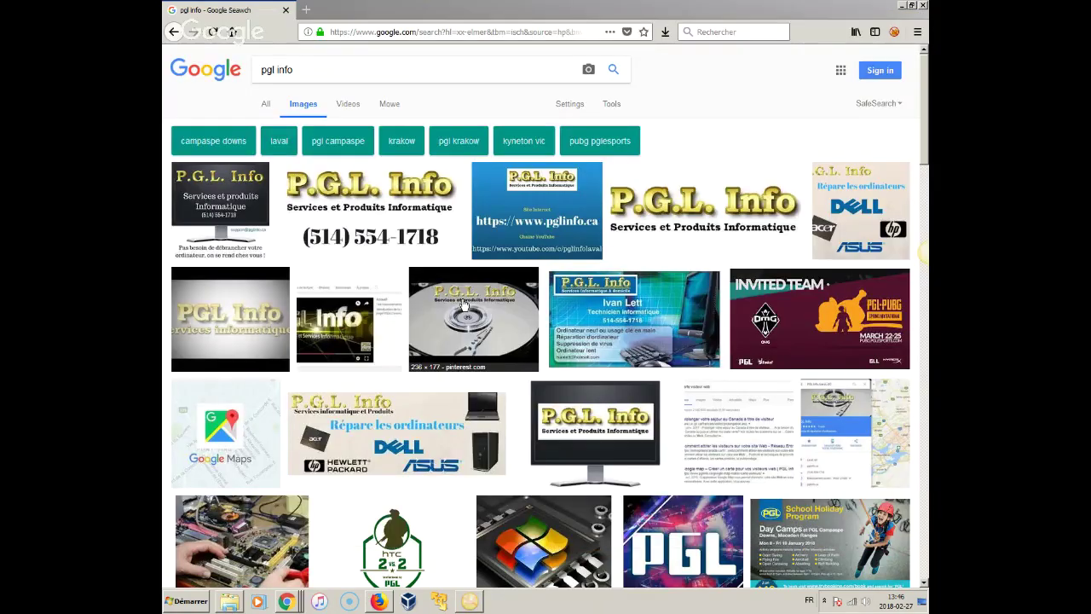
click(902, 7)
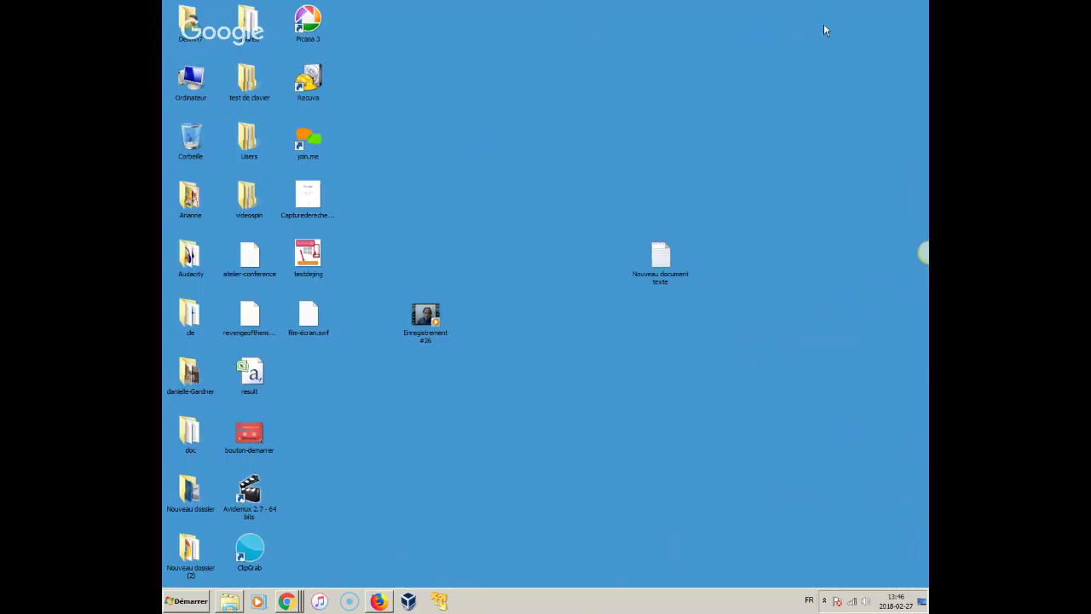
Try opening film-écran.swf and let Windows search online for a suitable program
right_click(311, 312)
click(330, 309)
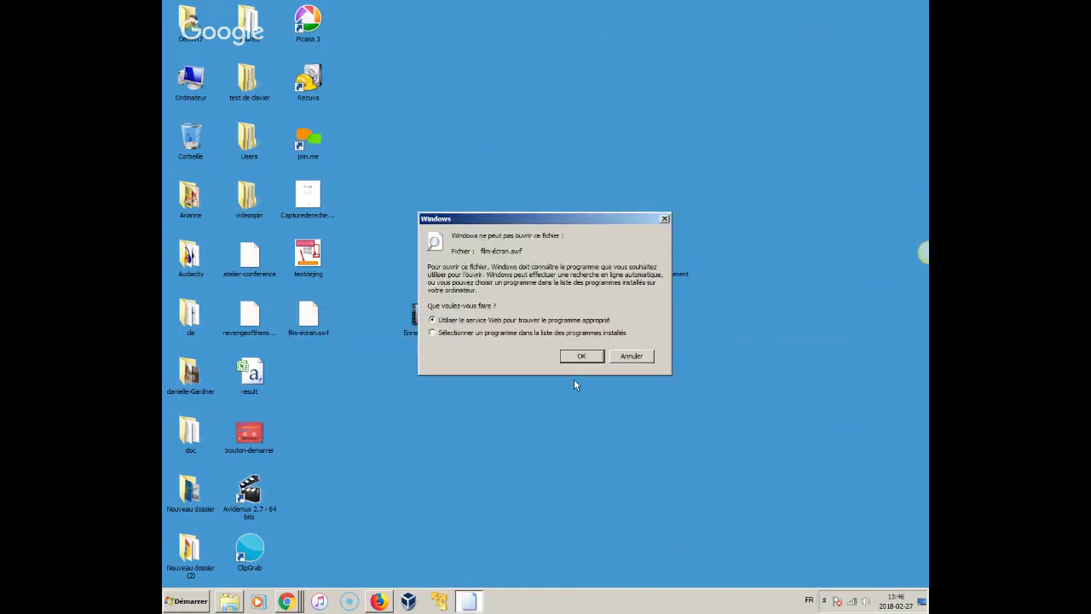
click(581, 355)
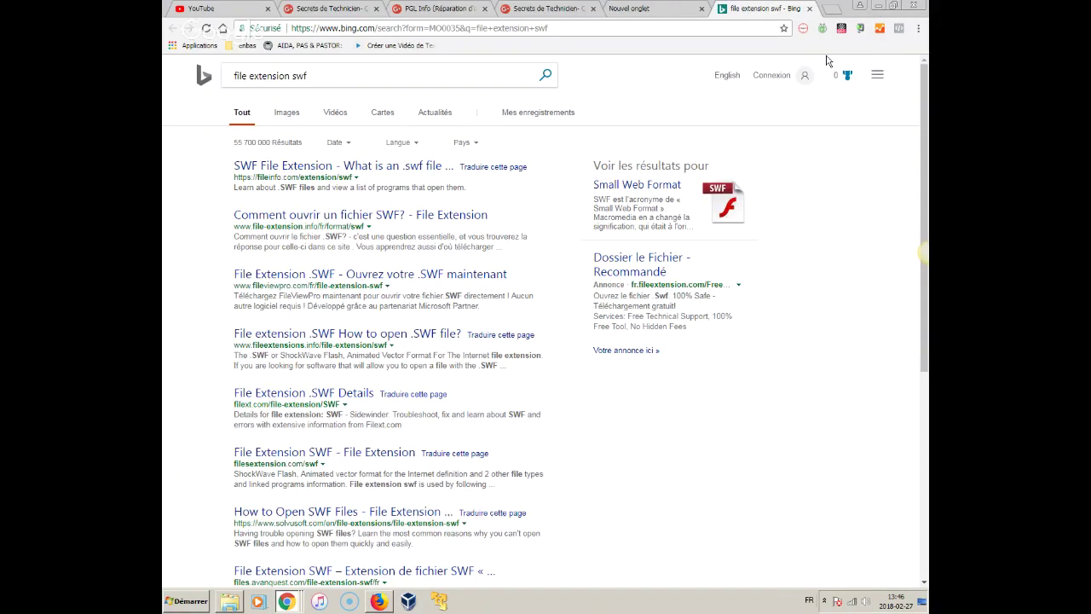
Open film-écran.swf with VLC media player from installed programs, always using it for SWF
right_click(302, 319)
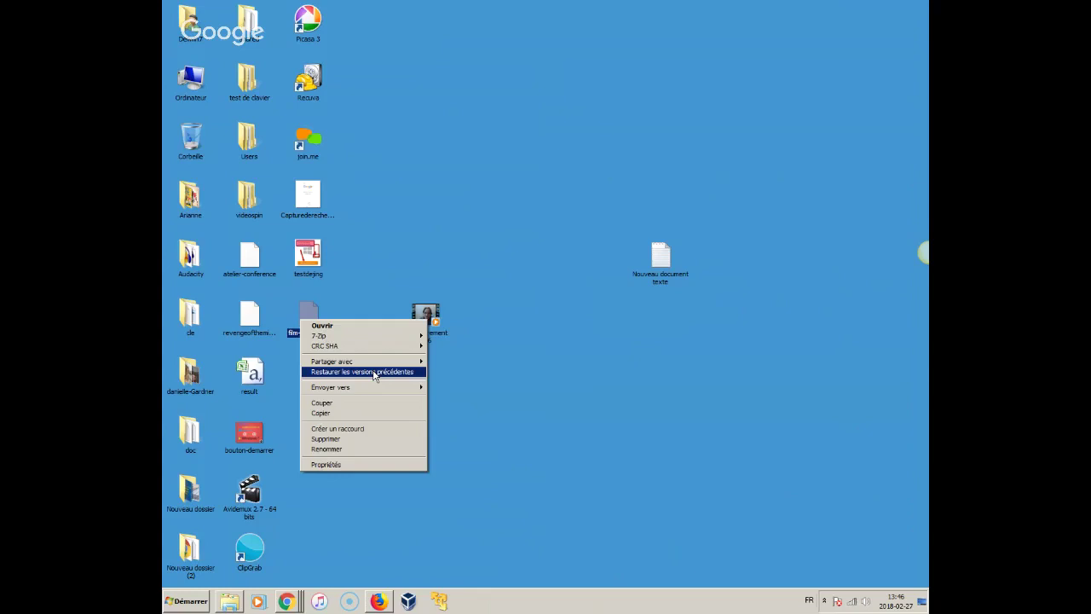
click(367, 326)
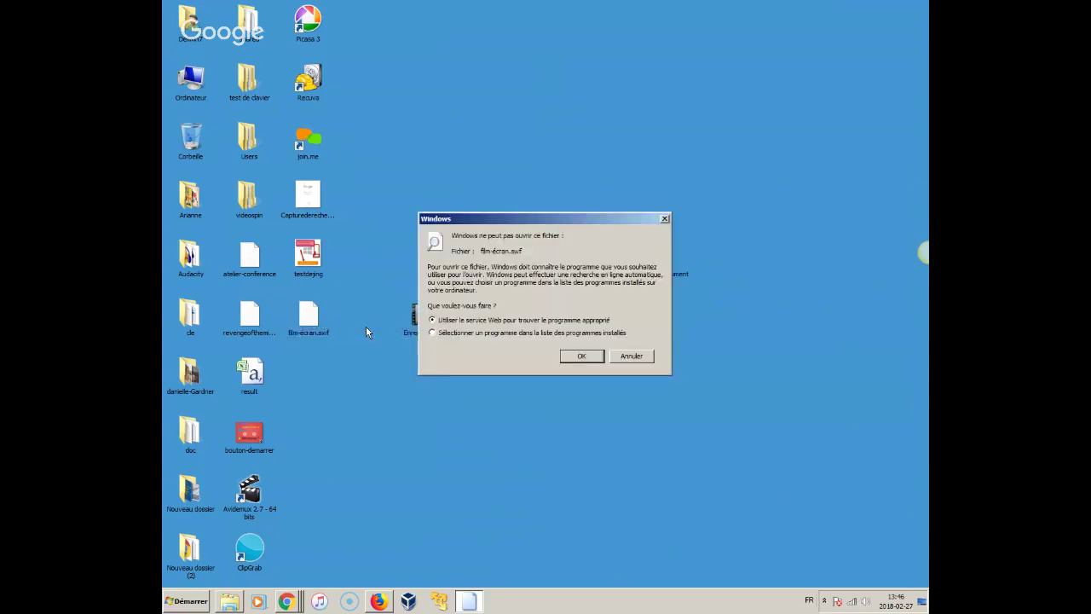
click(432, 333)
click(582, 356)
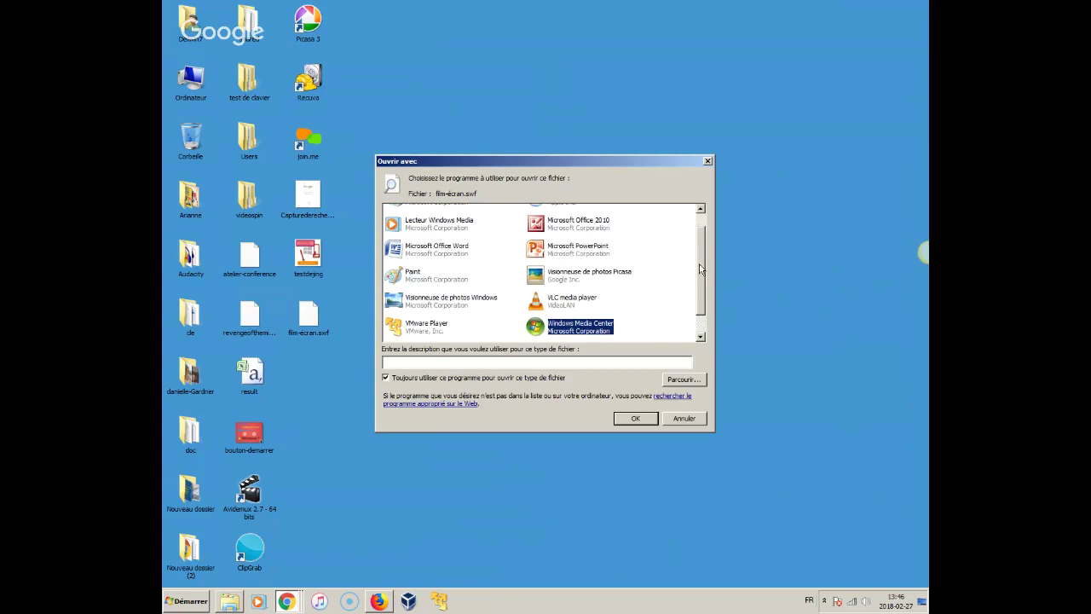
scroll(699, 264, down, 1)
scroll(701, 264, up, 1)
scroll(701, 265, up, 2)
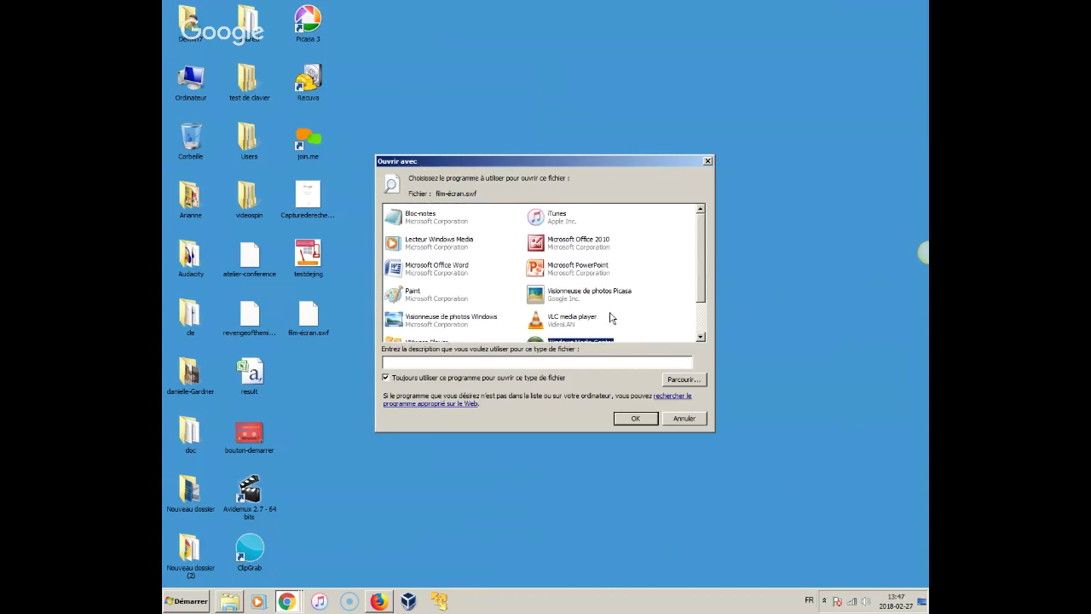
click(583, 320)
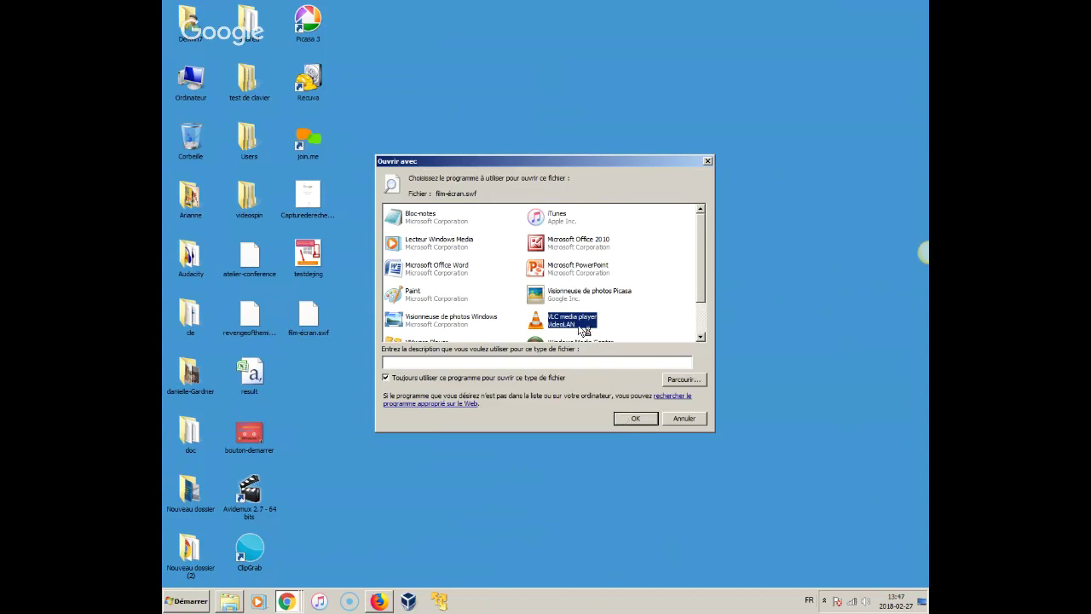
click(638, 419)
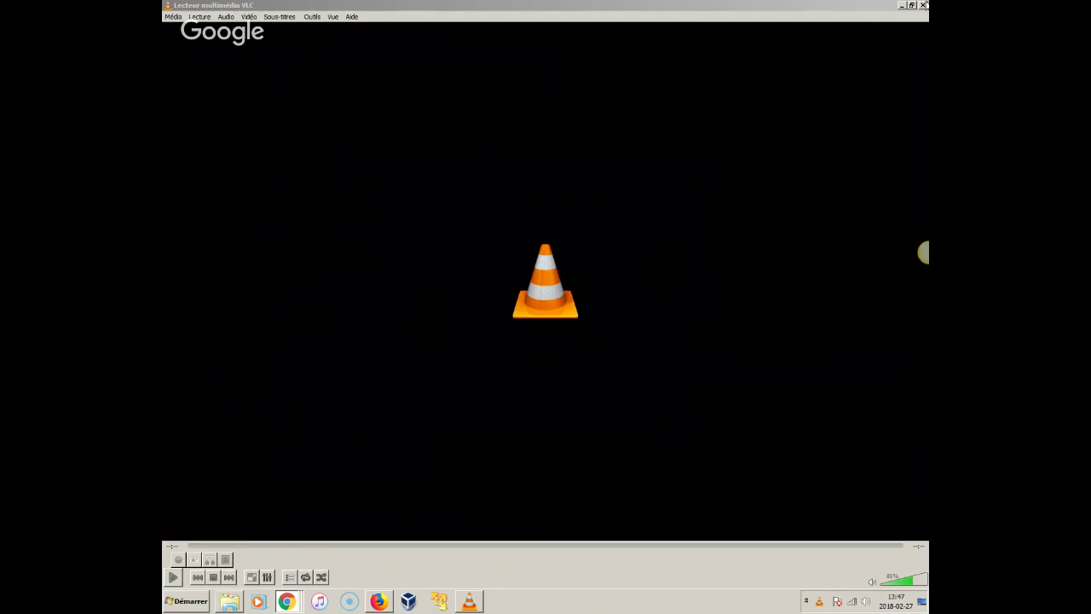
Close VLC, cancel film-écran's Ouvrir avec chooser unchanged, and bring up Jing's panel
click(923, 5)
right_click(309, 319)
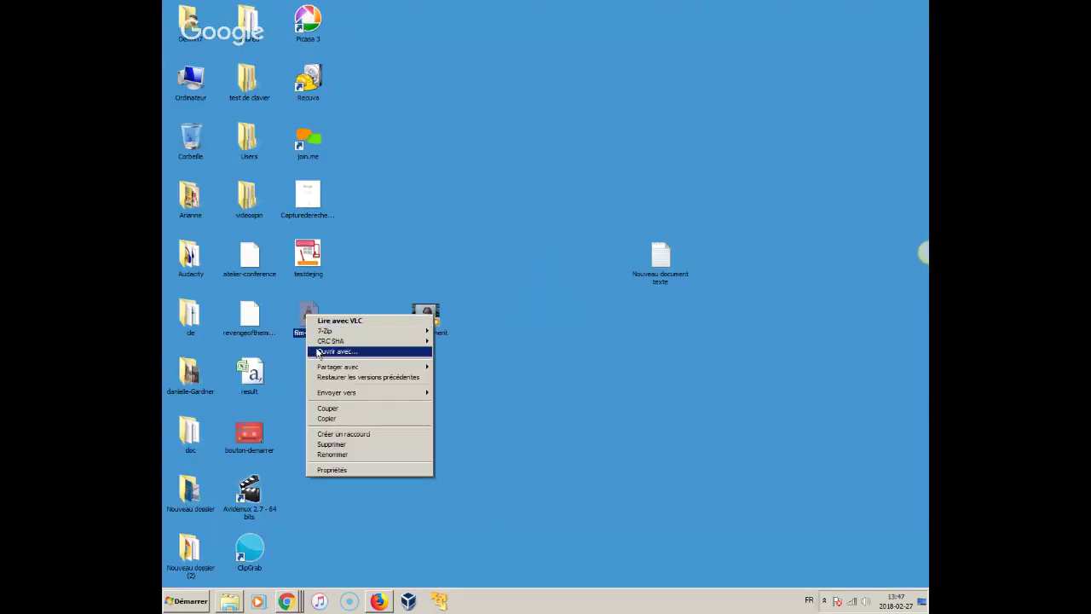
click(319, 351)
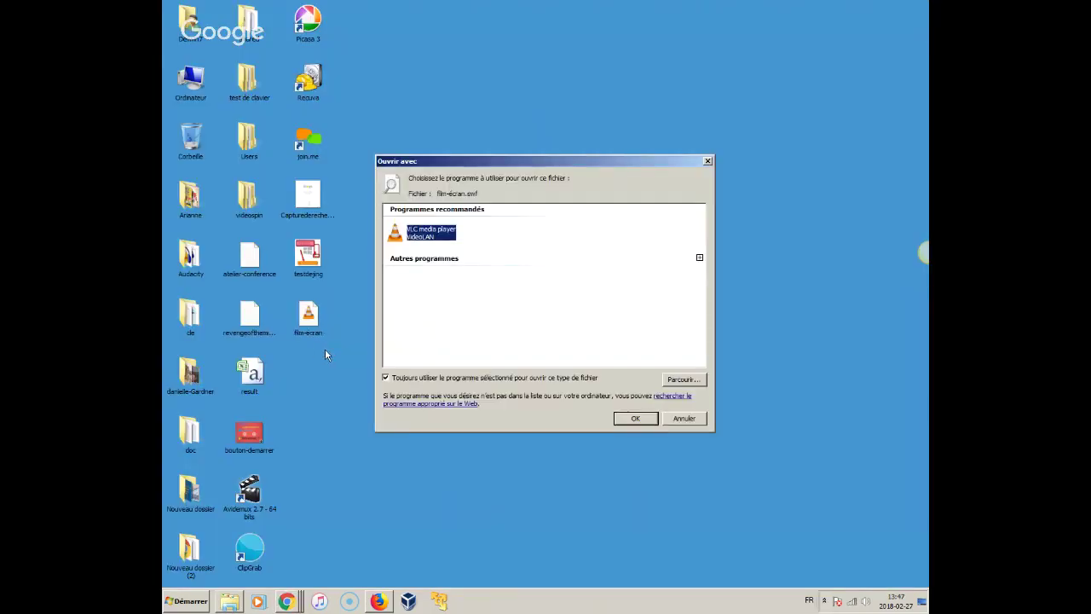
click(677, 418)
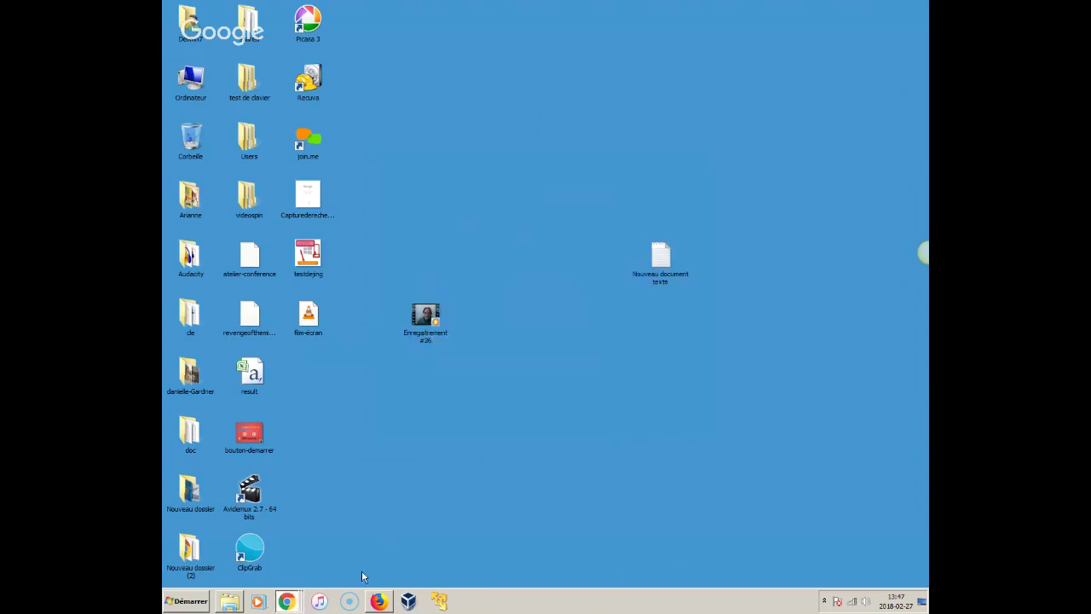
click(919, 251)
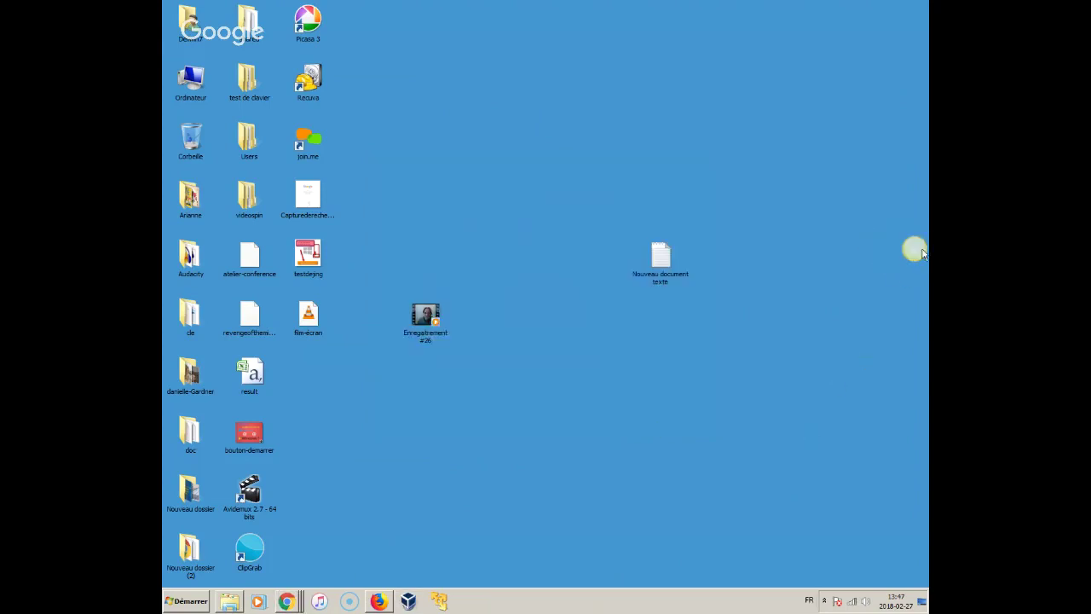
click(916, 249)
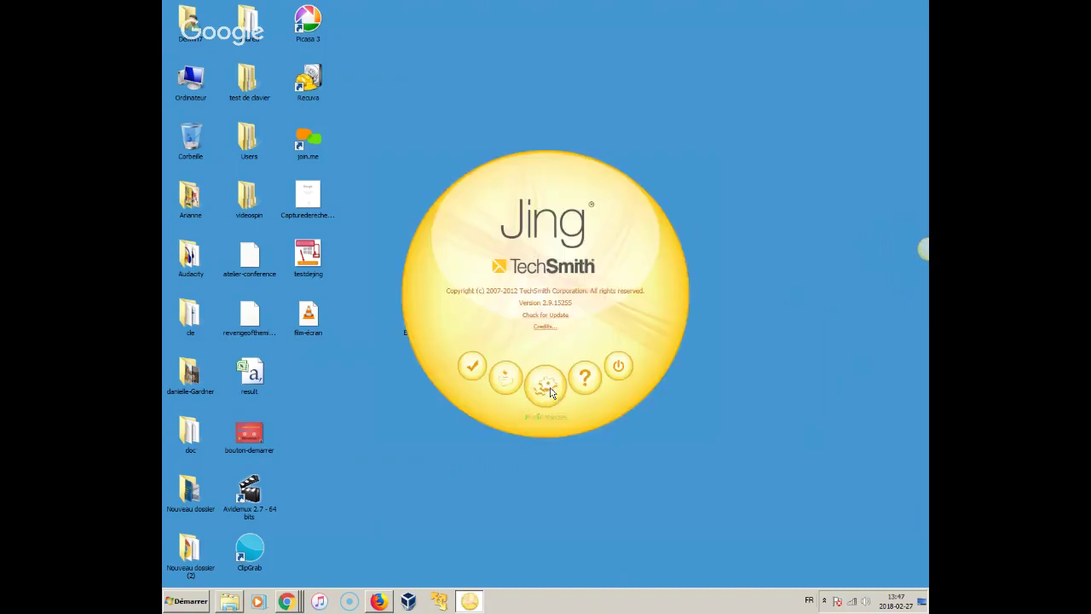
click(545, 388)
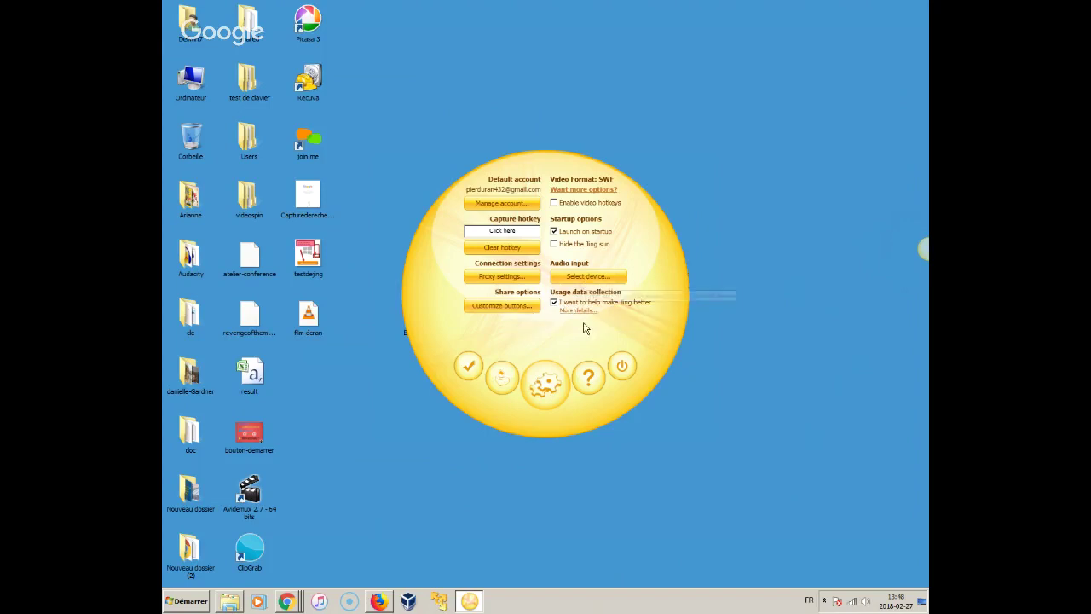
click(622, 364)
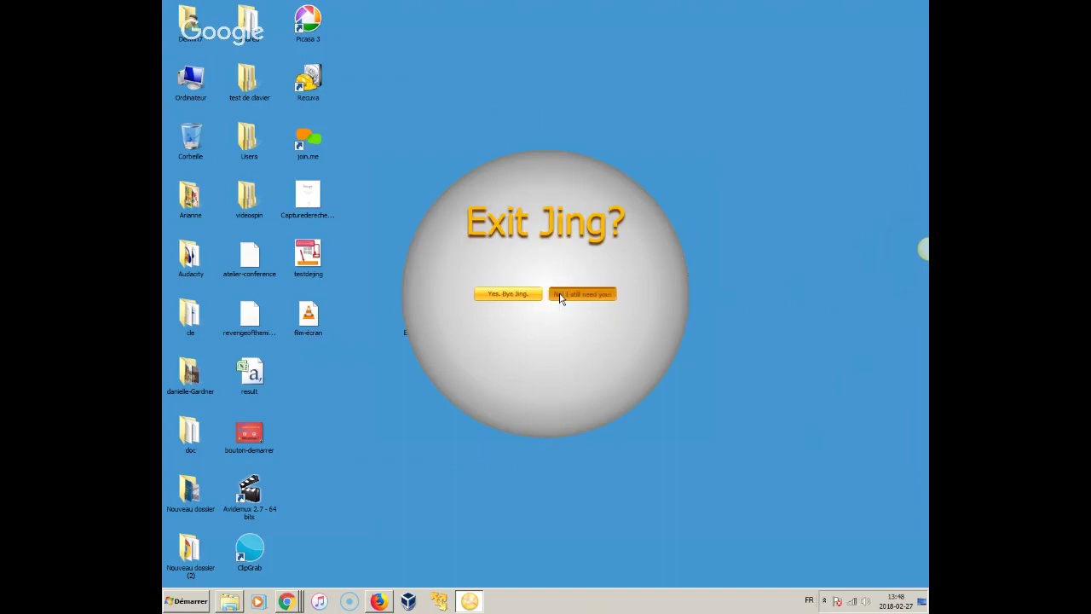
click(560, 295)
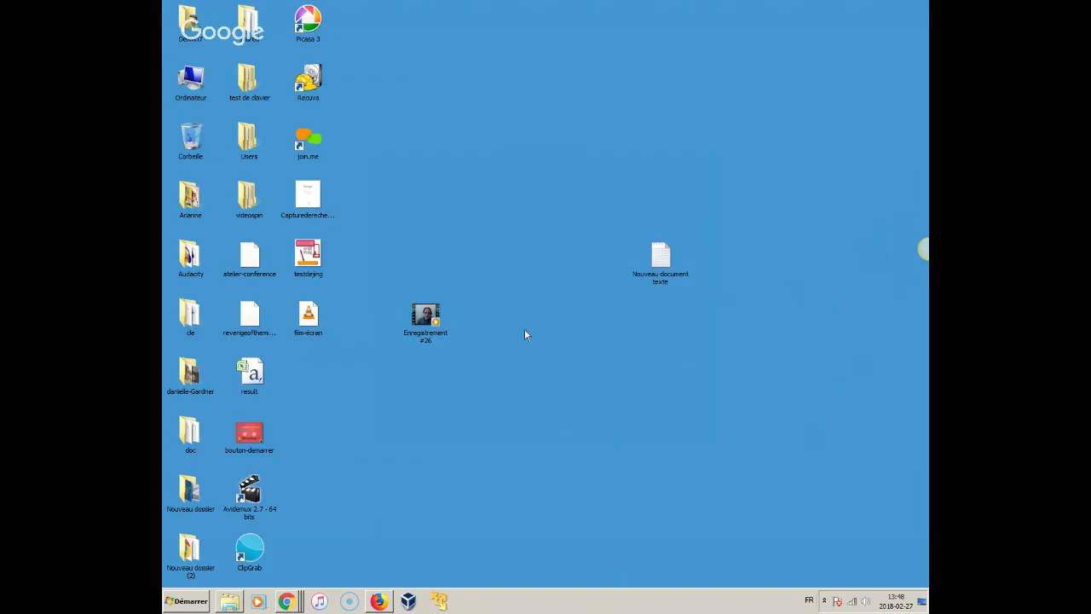
right_click(308, 314)
click(324, 356)
Search Google in Firefox for 'flashplayer', correcting the mistyped 'flashpalyer'
click(371, 602)
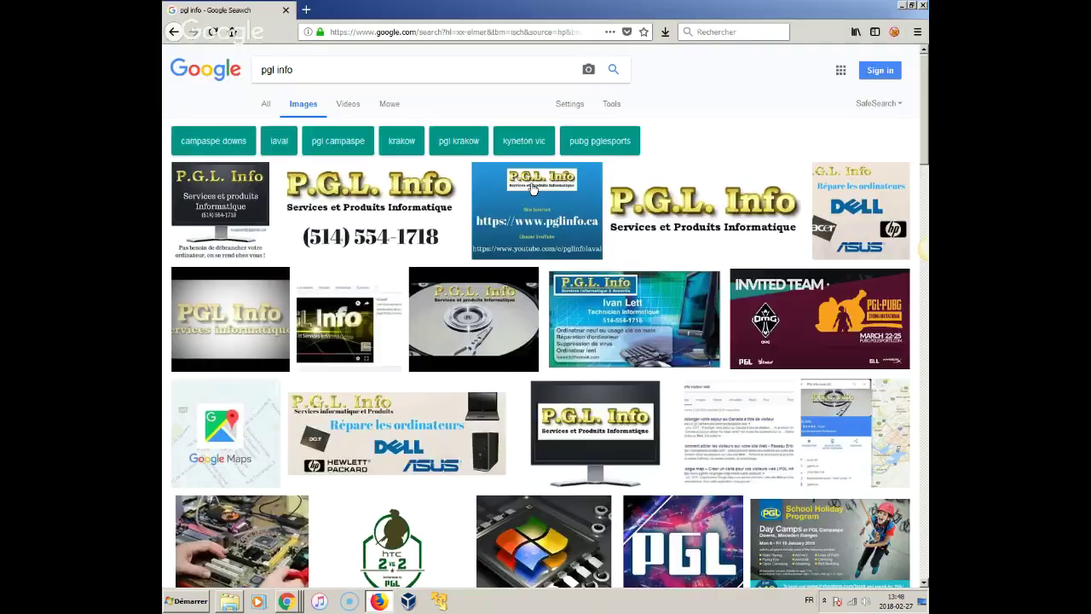
text(flashpal)
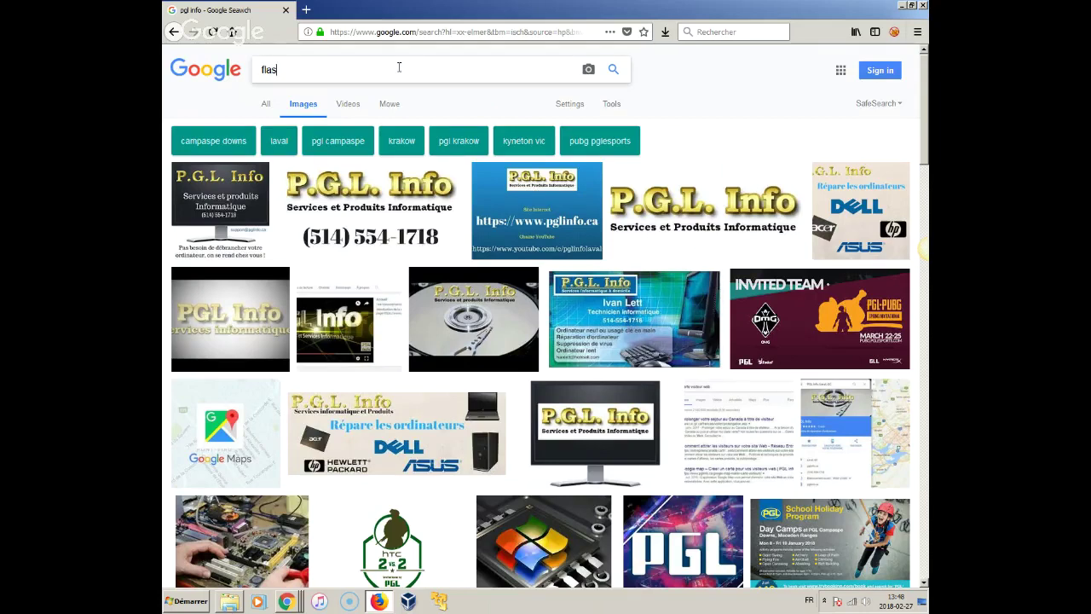
text(yer)
drag(287, 70, 309, 70)
text(layer)
key(Return)
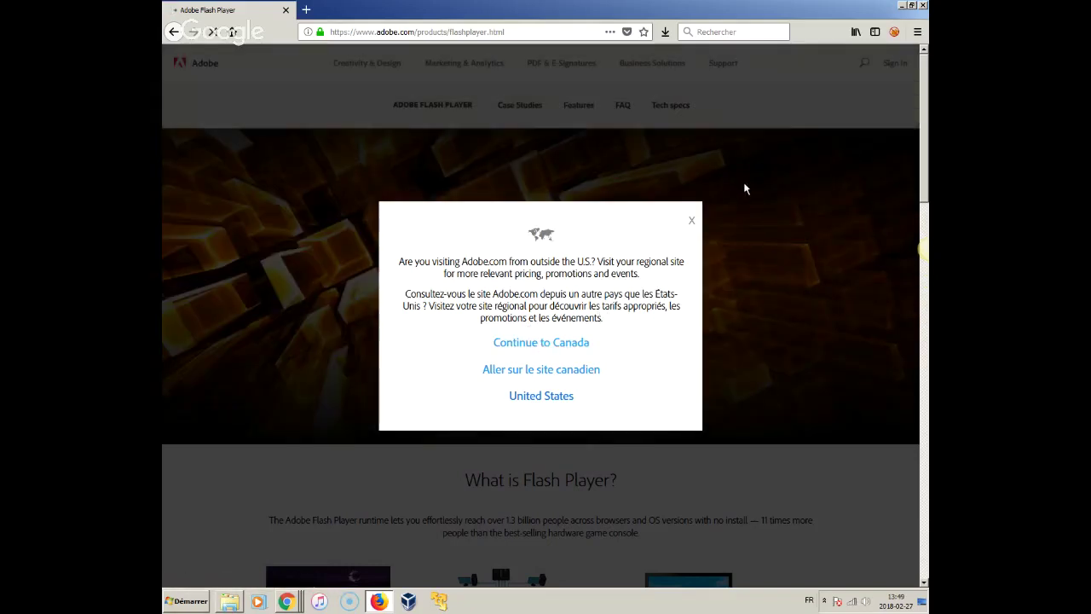
Continue to the Canadian Adobe site, browse the Flash Player page, then go back
click(578, 342)
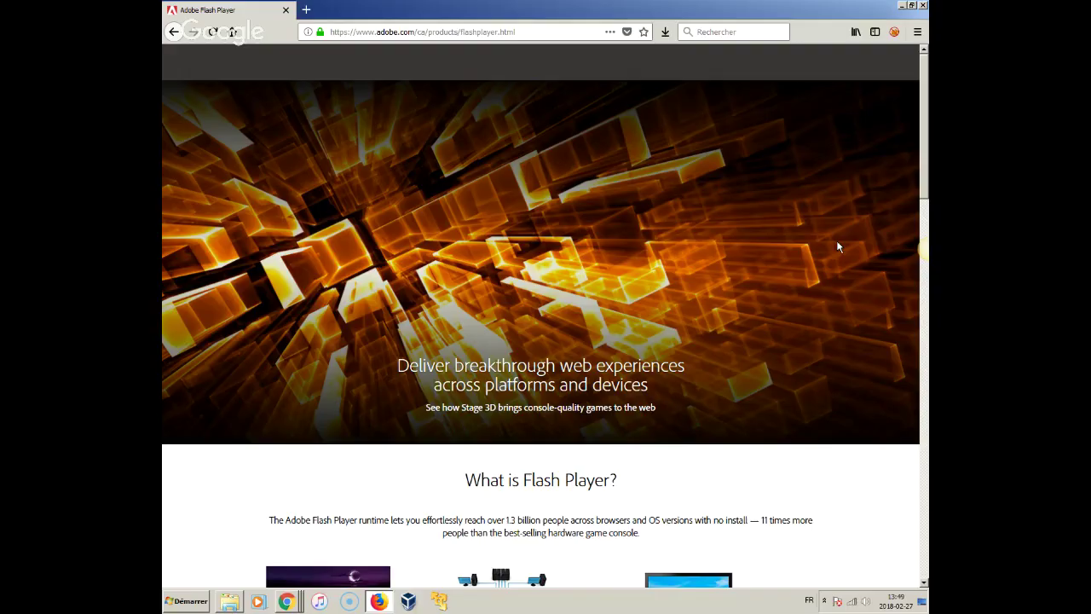
scroll(837, 247, down, 5)
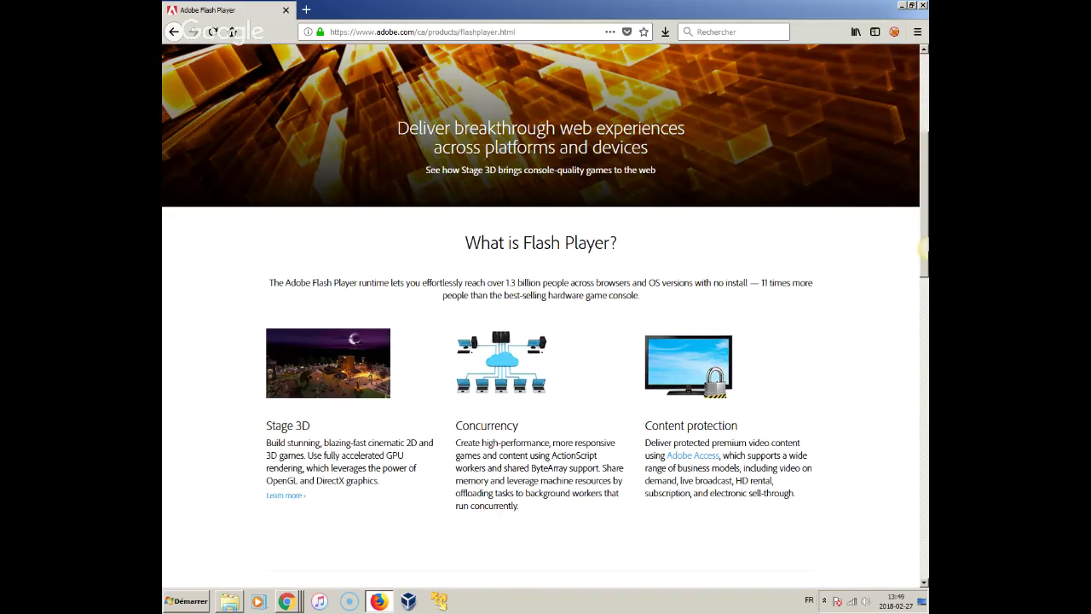
scroll(923, 247, down, 10)
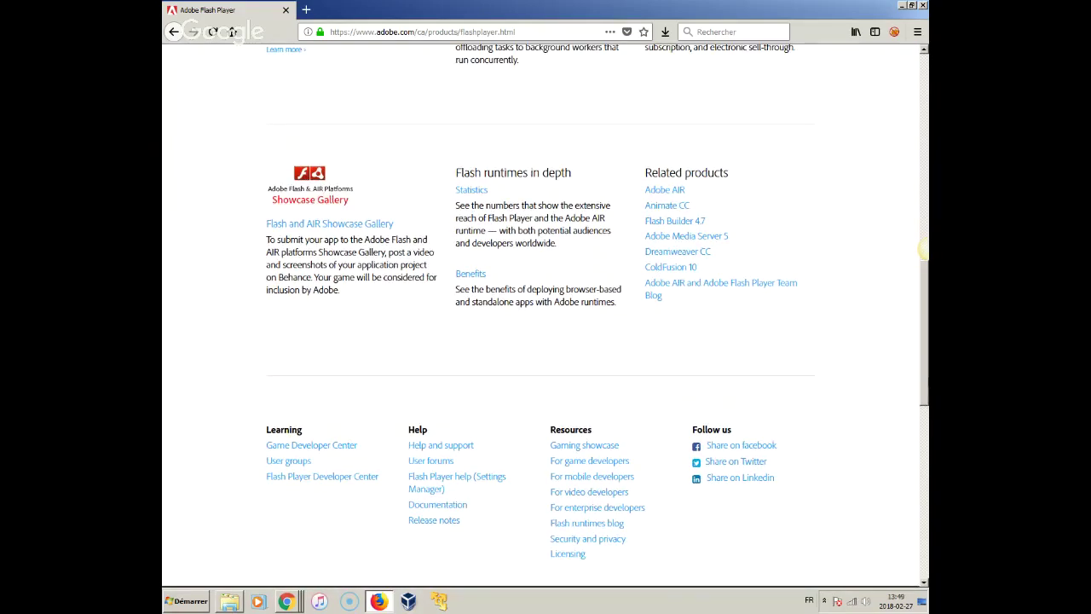
scroll(407, 104, up, 10)
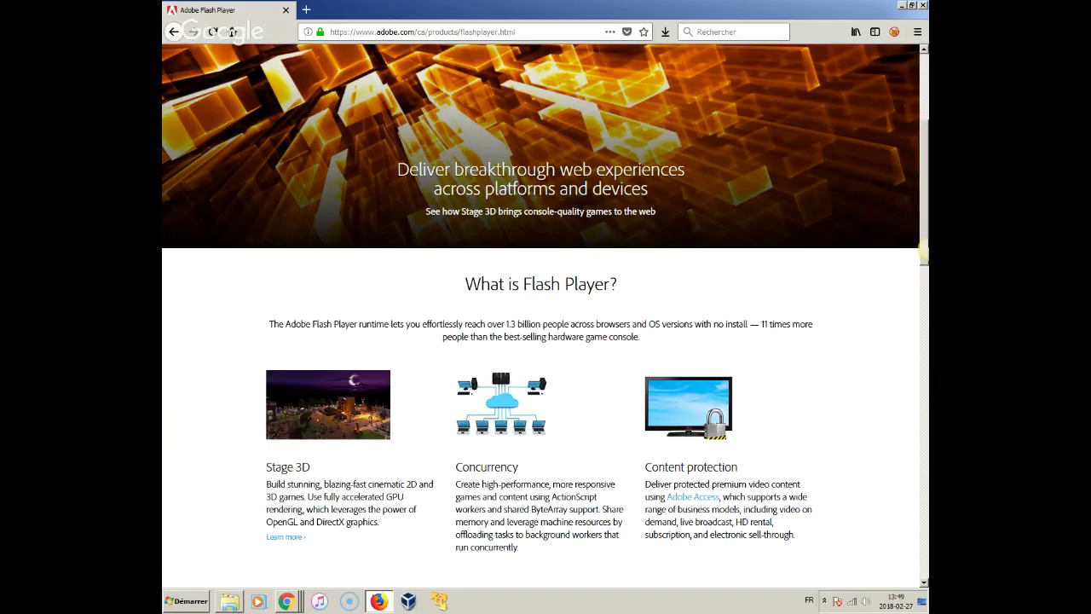
scroll(408, 104, up, 5)
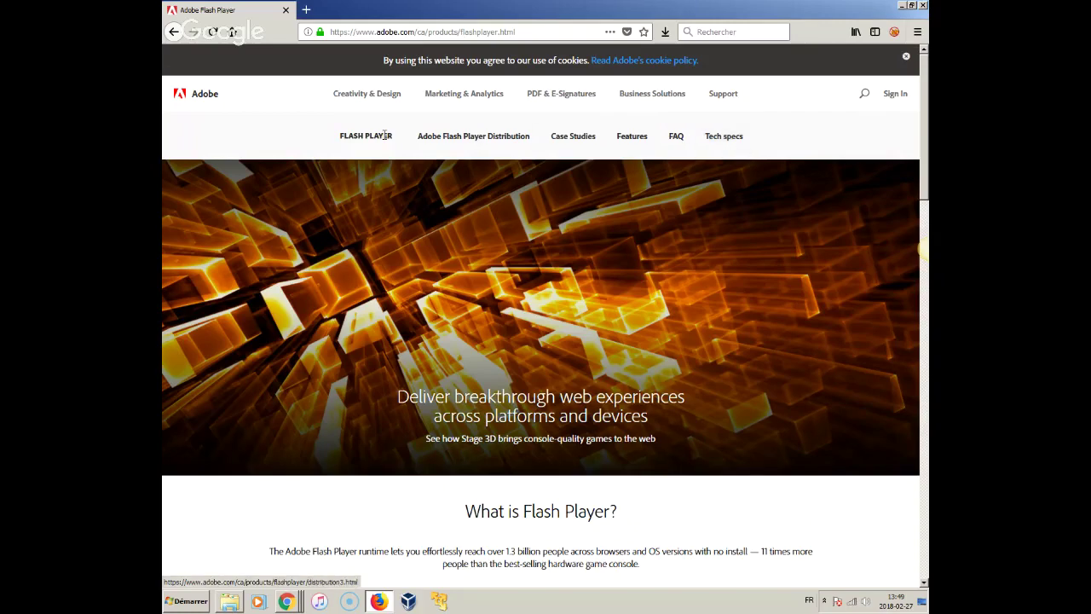
scroll(512, 358, down, 1)
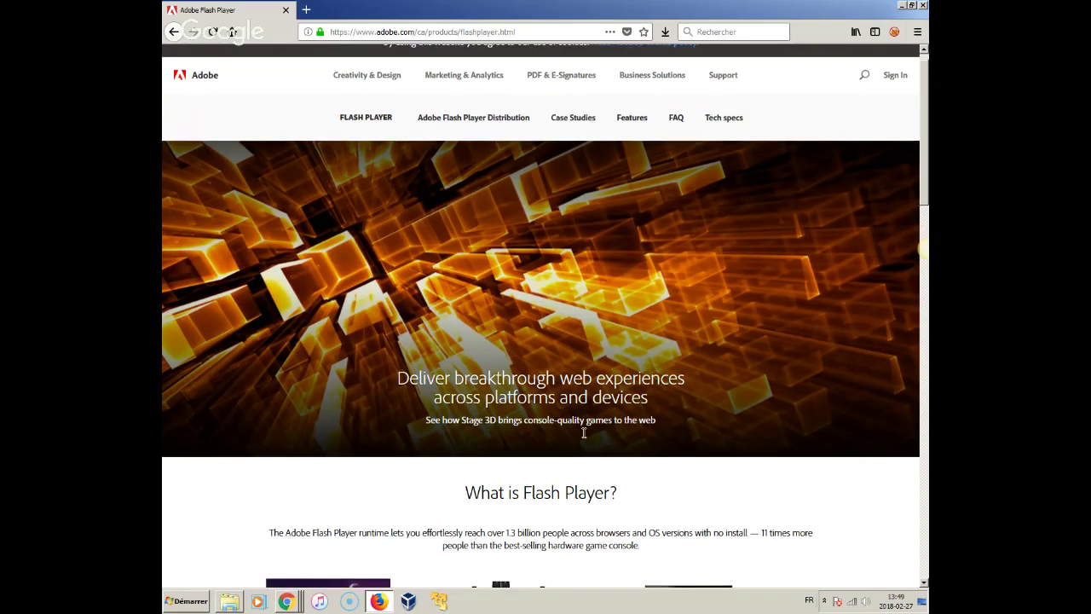
scroll(584, 432, down, 5)
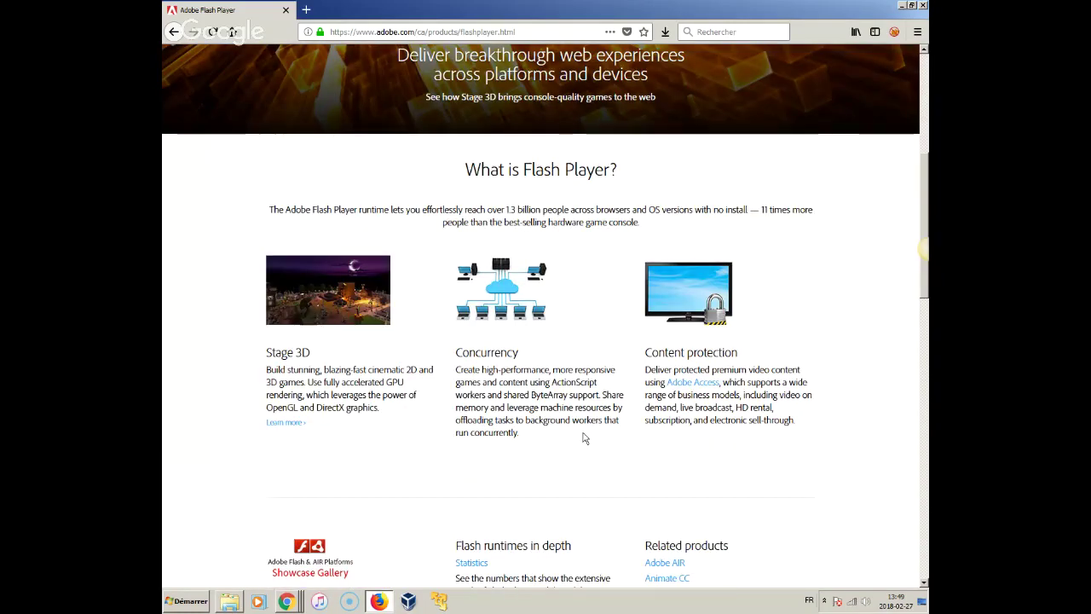
scroll(584, 438, down, 2)
scroll(467, 428, down, 5)
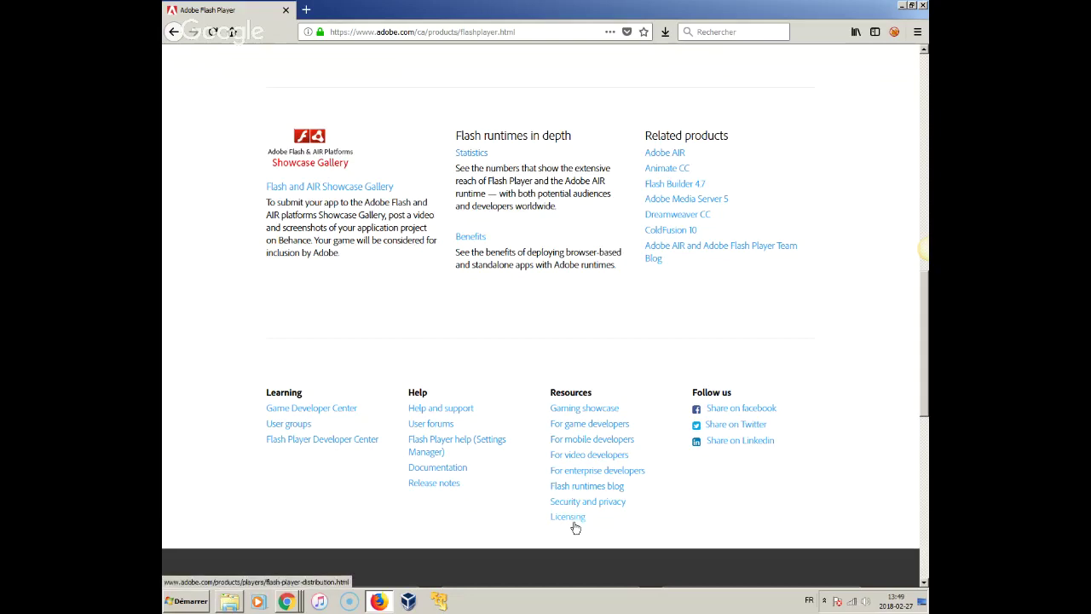
click(173, 32)
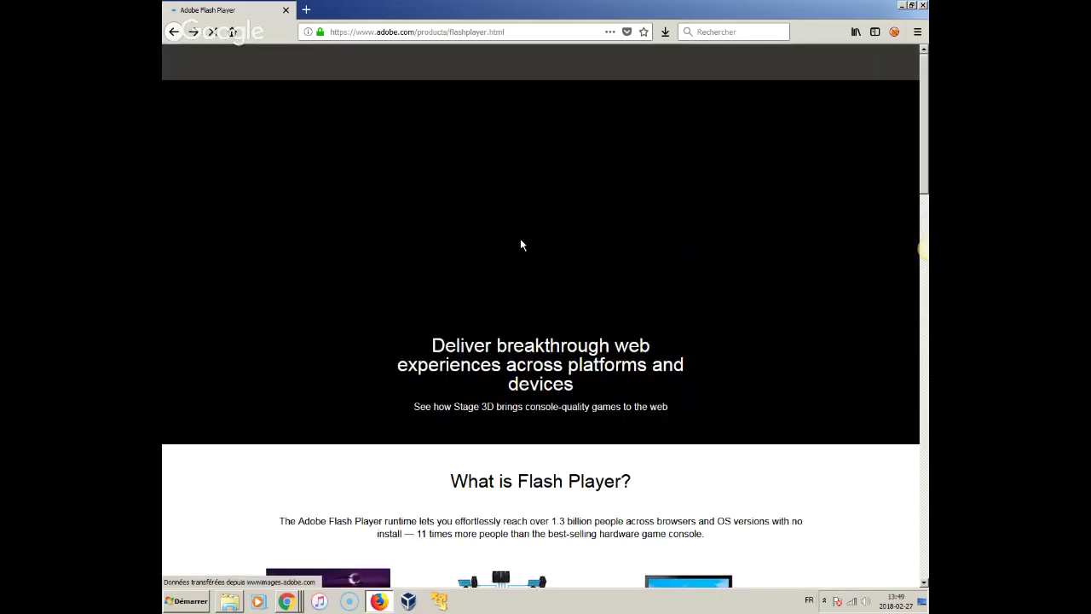
Open the Download and Install help link from the Support section in the page footer
scroll(522, 245, down, 3)
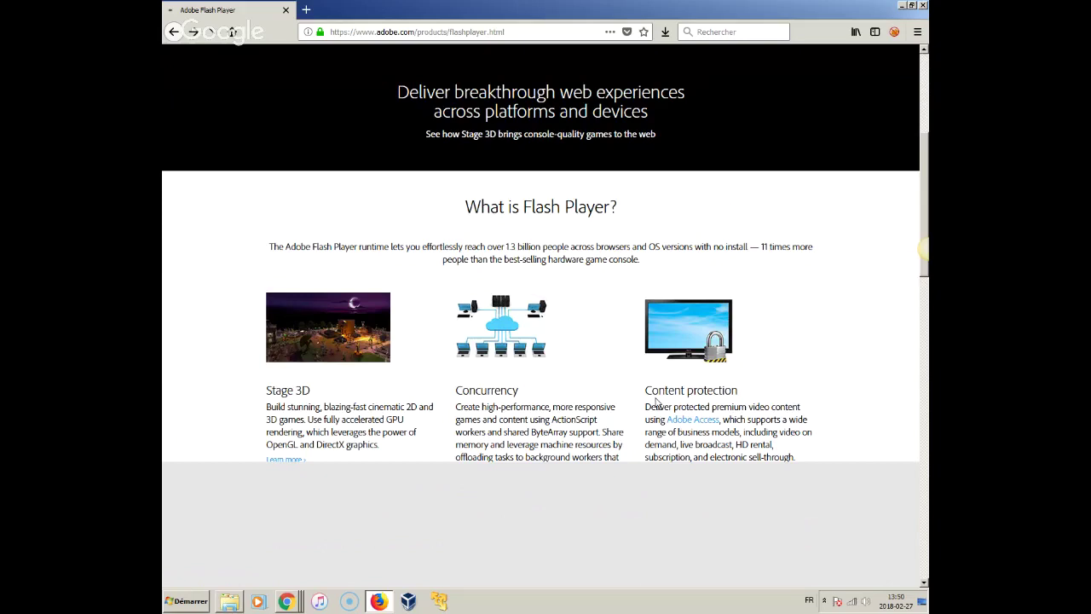
scroll(655, 402, down, 2)
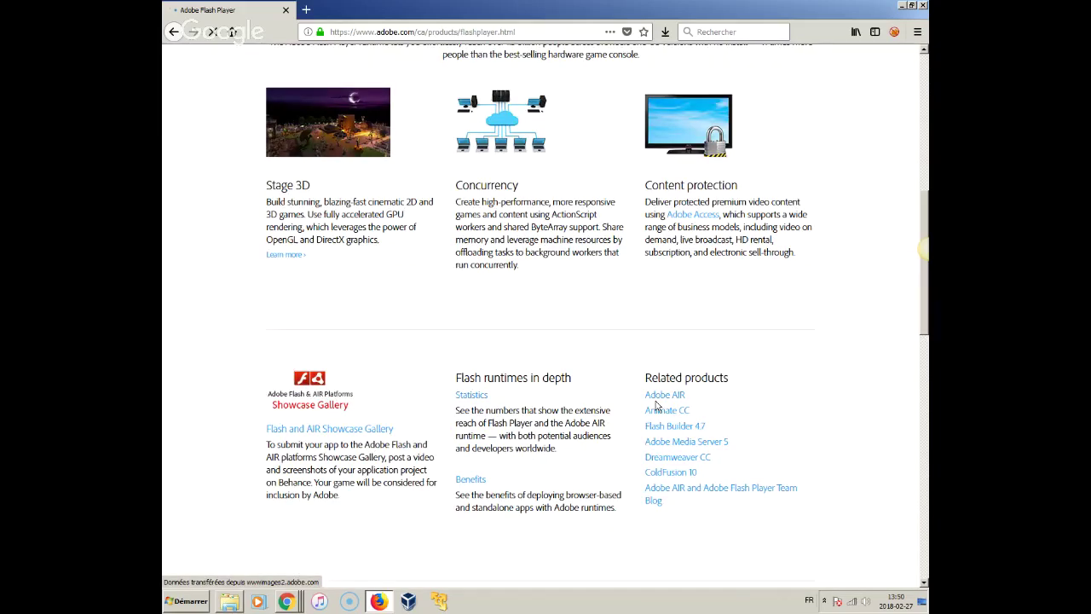
scroll(655, 405, down, 5)
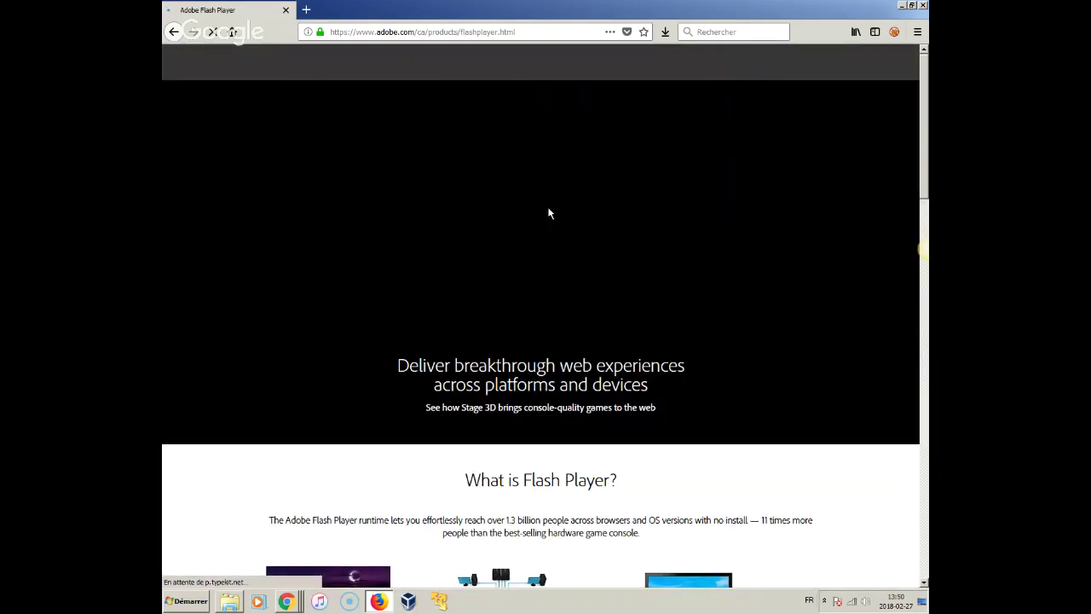
scroll(549, 213, down, 4)
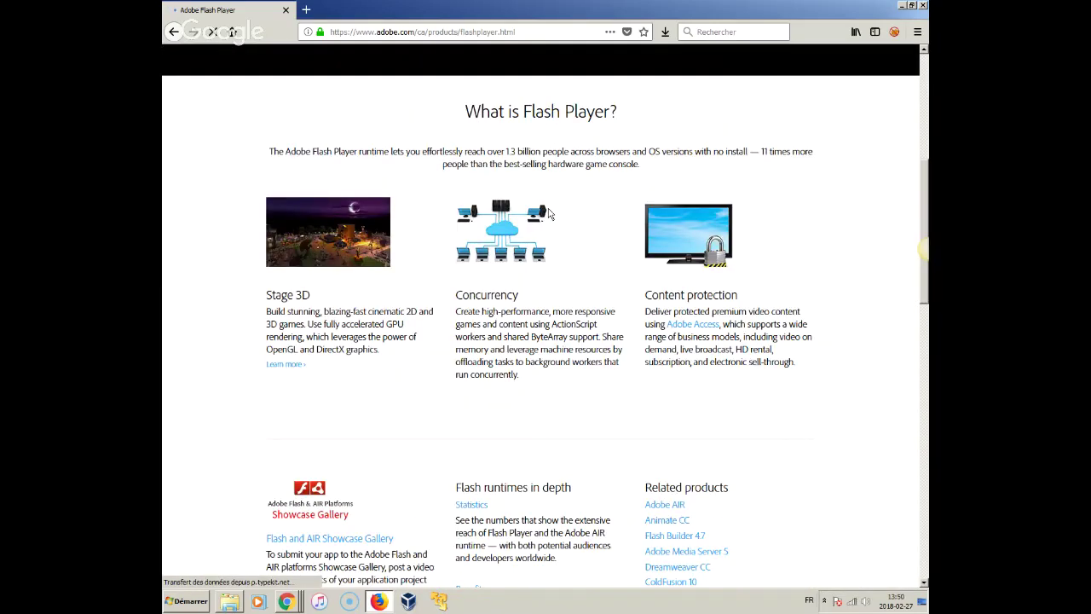
scroll(549, 213, down, 5)
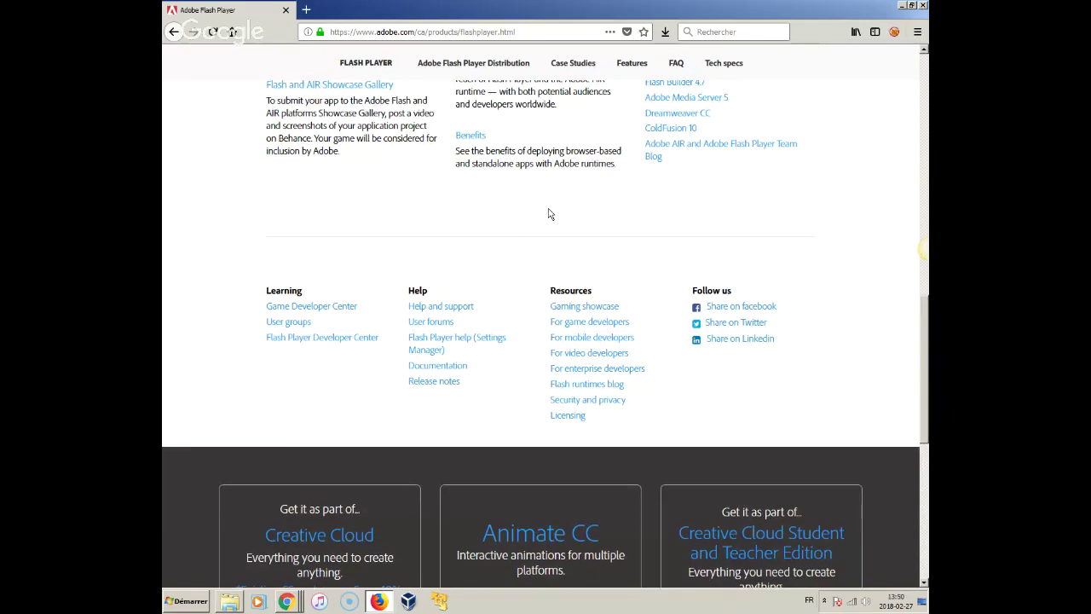
scroll(549, 213, down, 1)
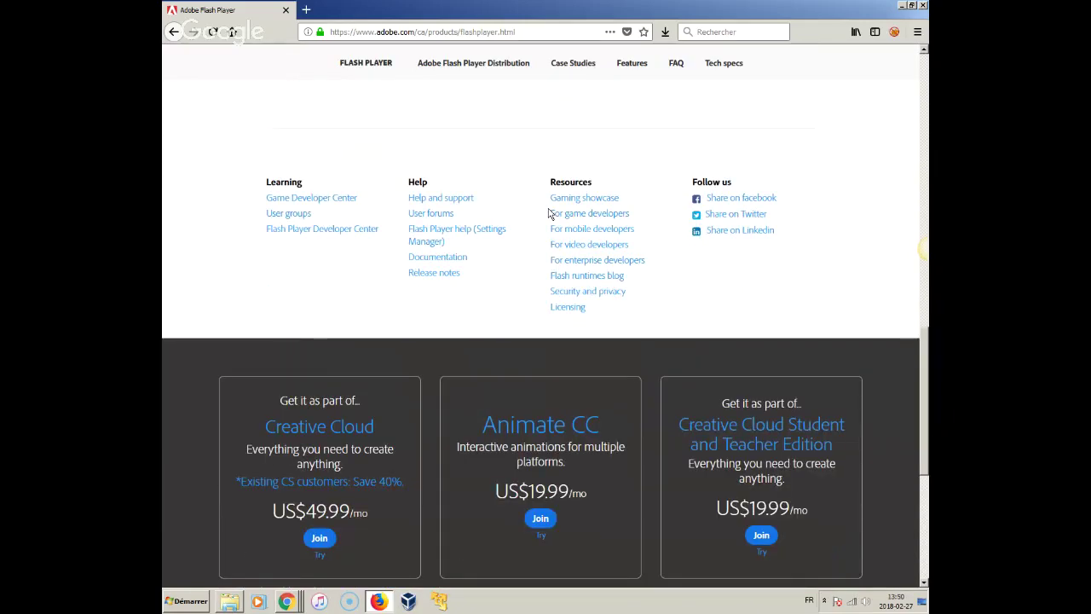
scroll(549, 213, down, 1)
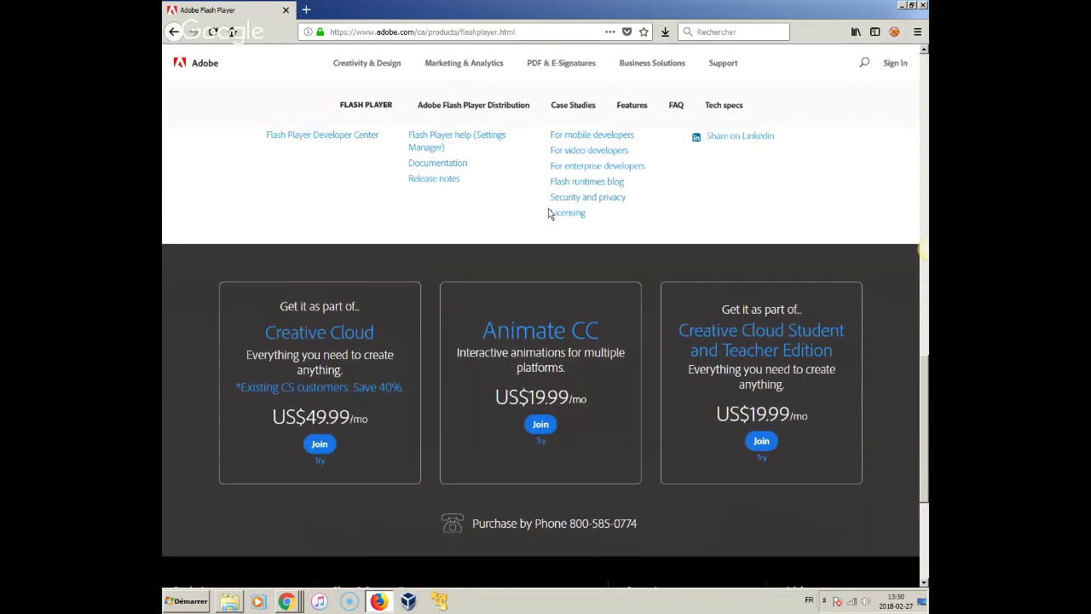
scroll(549, 213, down, 1)
scroll(549, 213, down, 2)
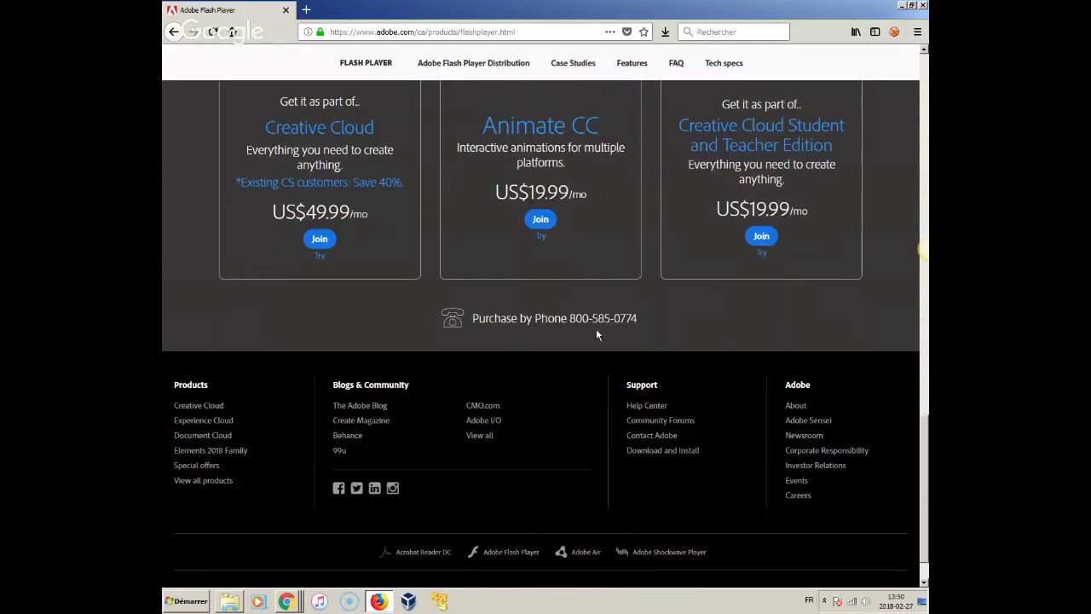
scroll(636, 231, up, 1)
scroll(634, 230, up, 1)
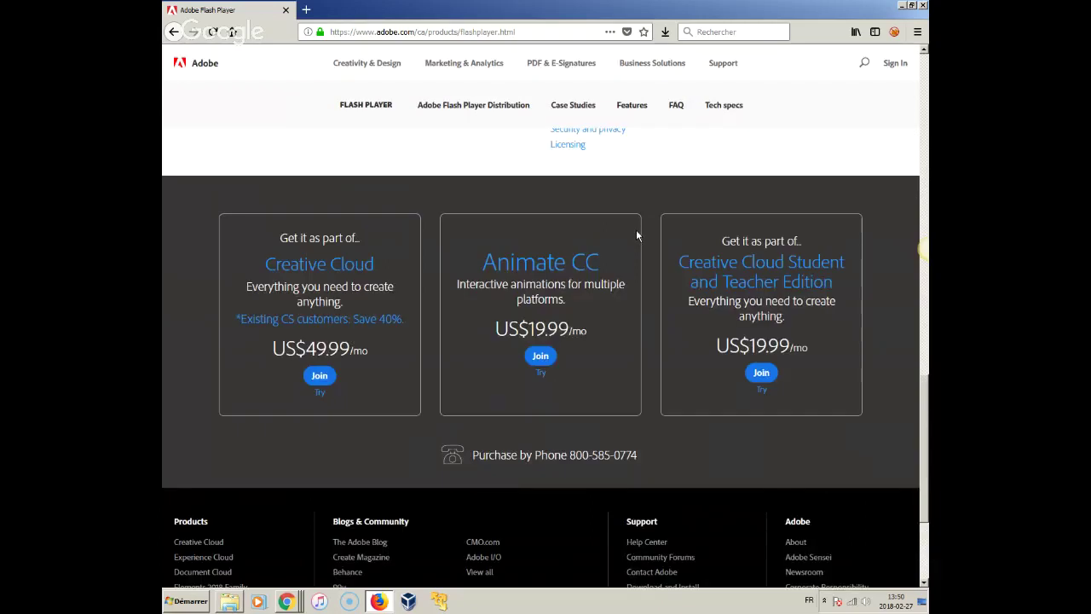
scroll(636, 230, down, 2)
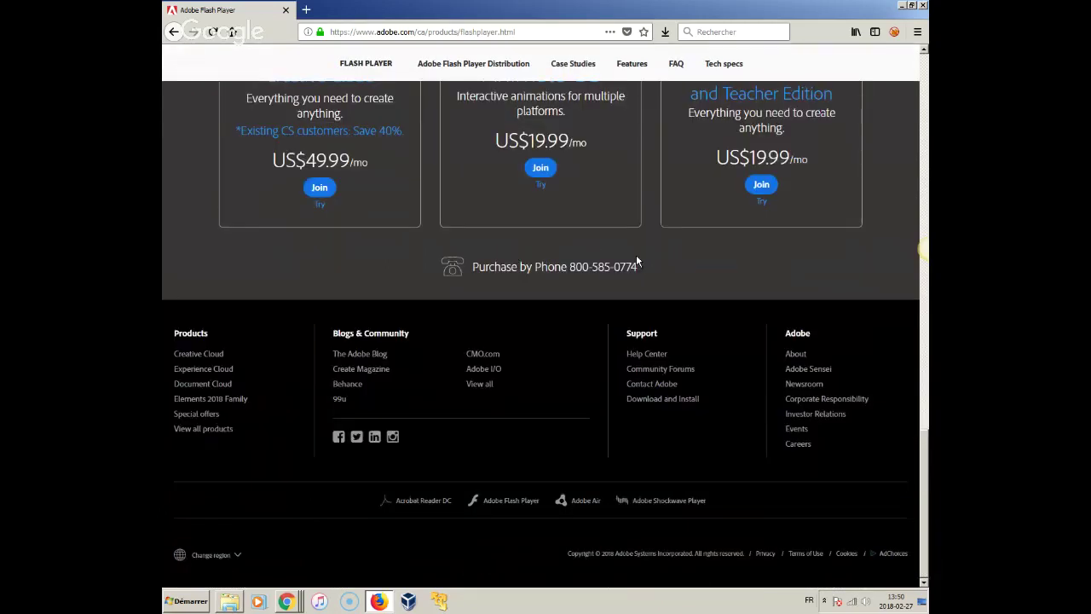
click(659, 399)
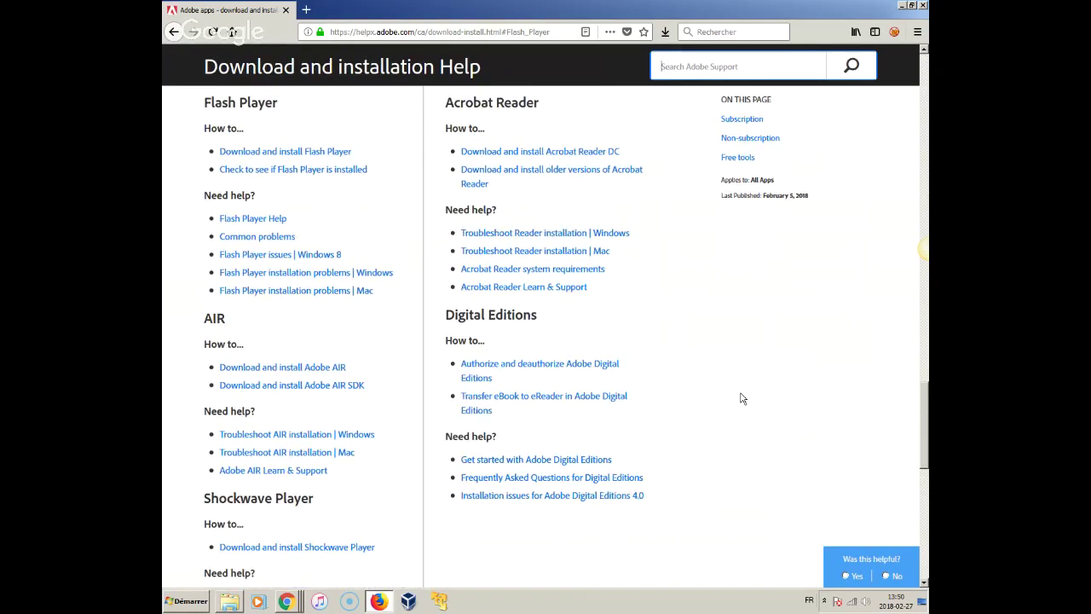
scroll(741, 399, up, 1)
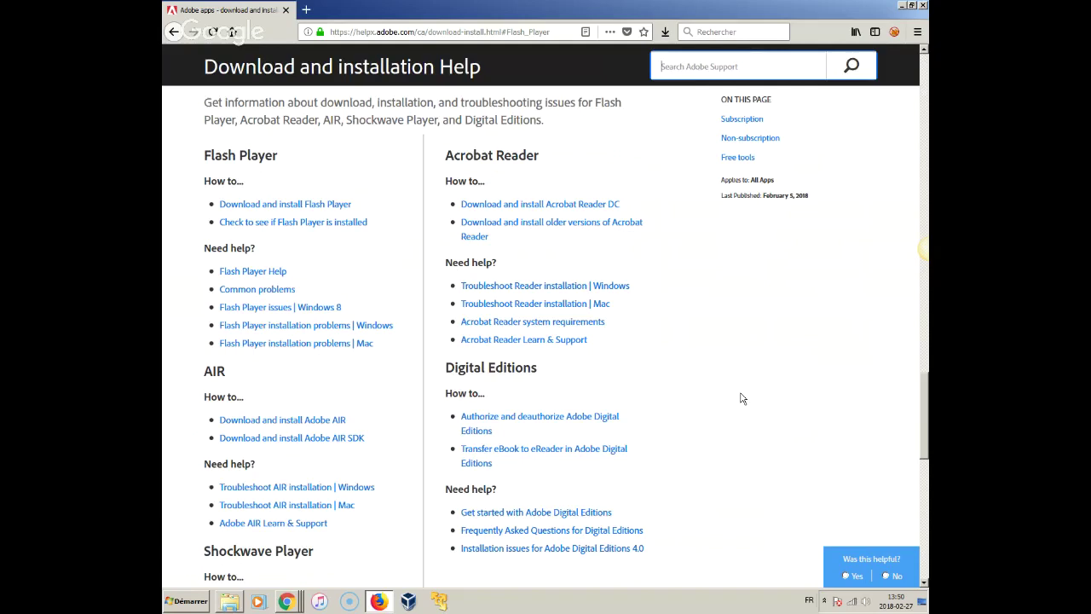
Download and save the Flash Player installer with both McAfee offers unchecked
click(521, 307)
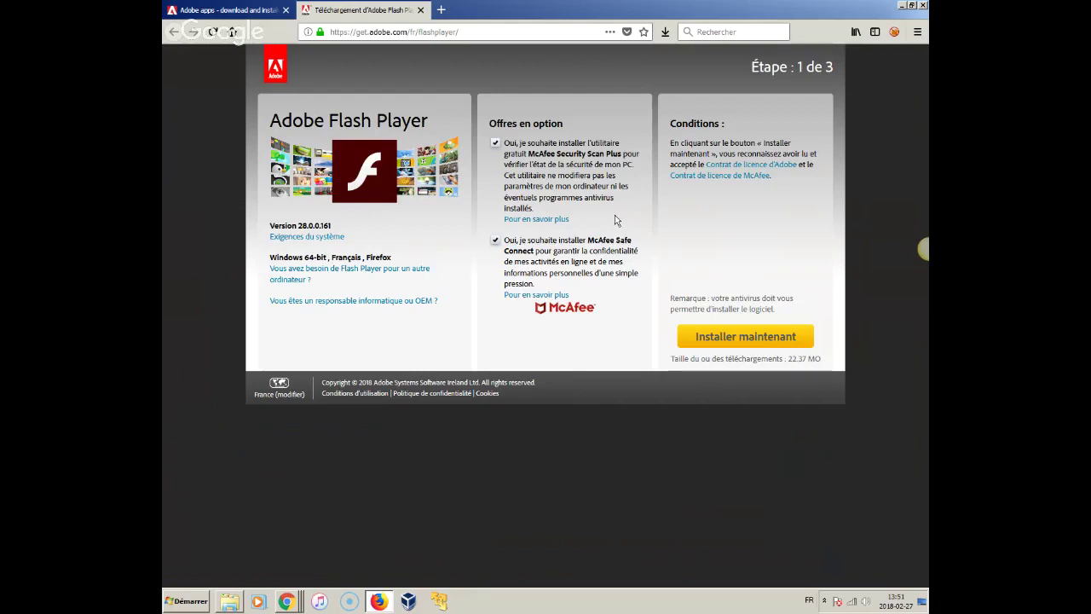
click(494, 145)
click(497, 242)
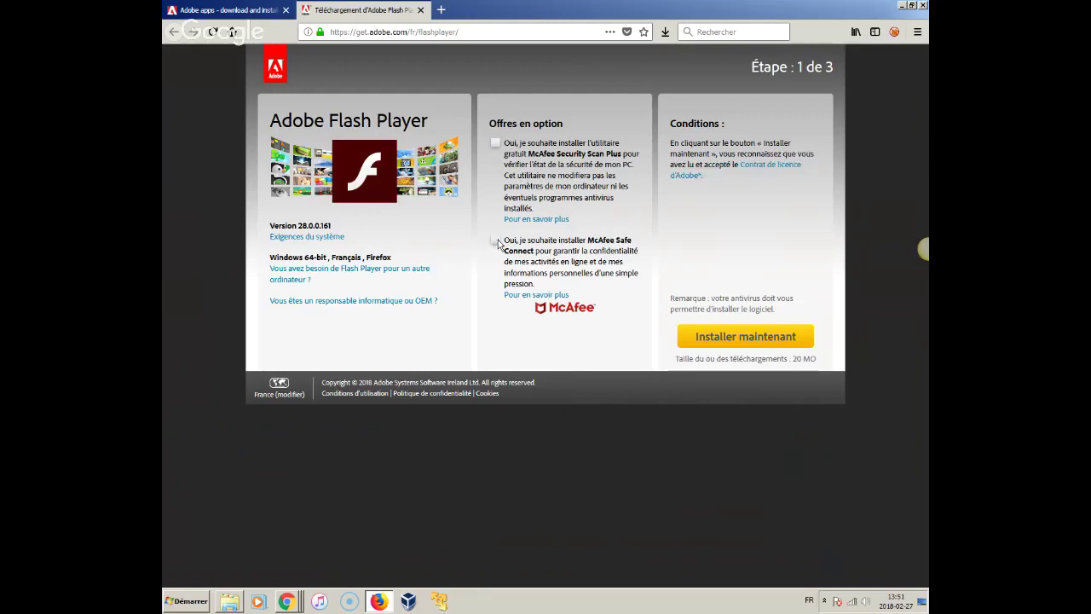
click(752, 340)
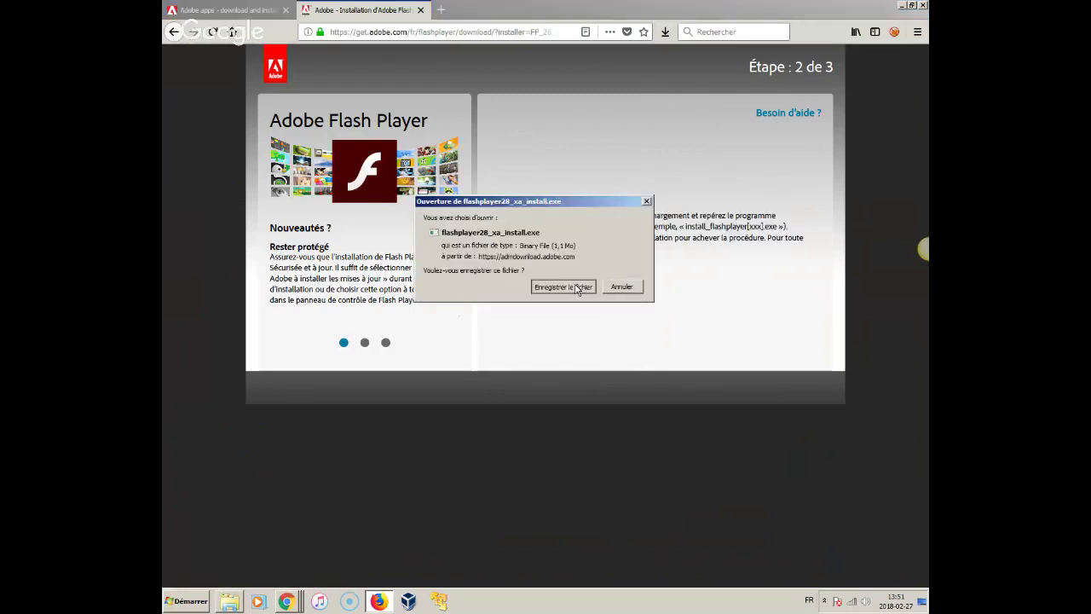
click(576, 288)
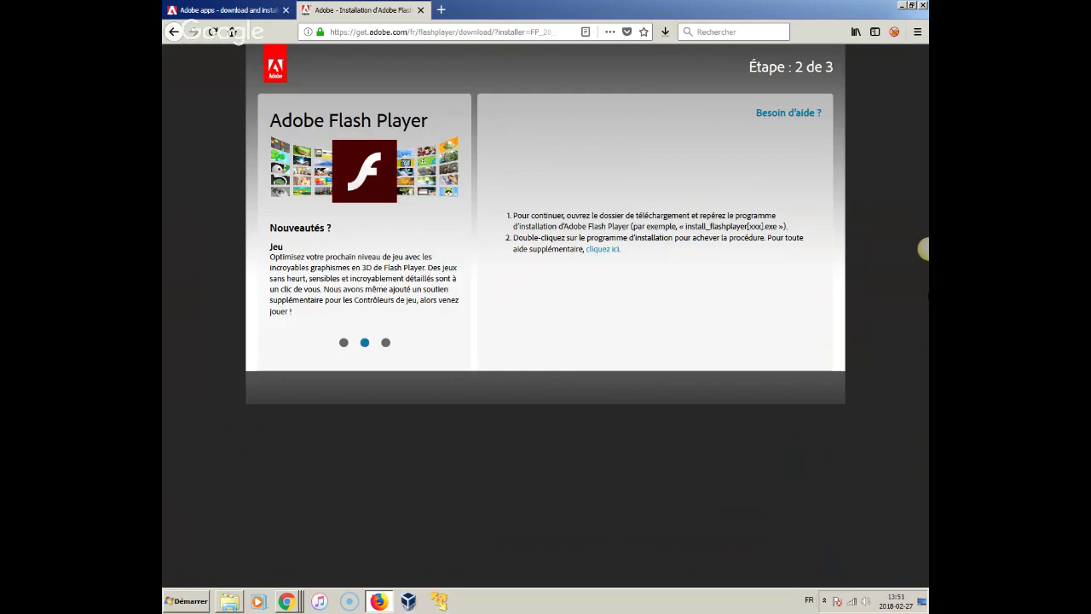
mouse_move(913, 236)
Launch flashplayer28_xa_install.exe from Firefox's downloads and confirm Exécuter in the security warning
click(665, 33)
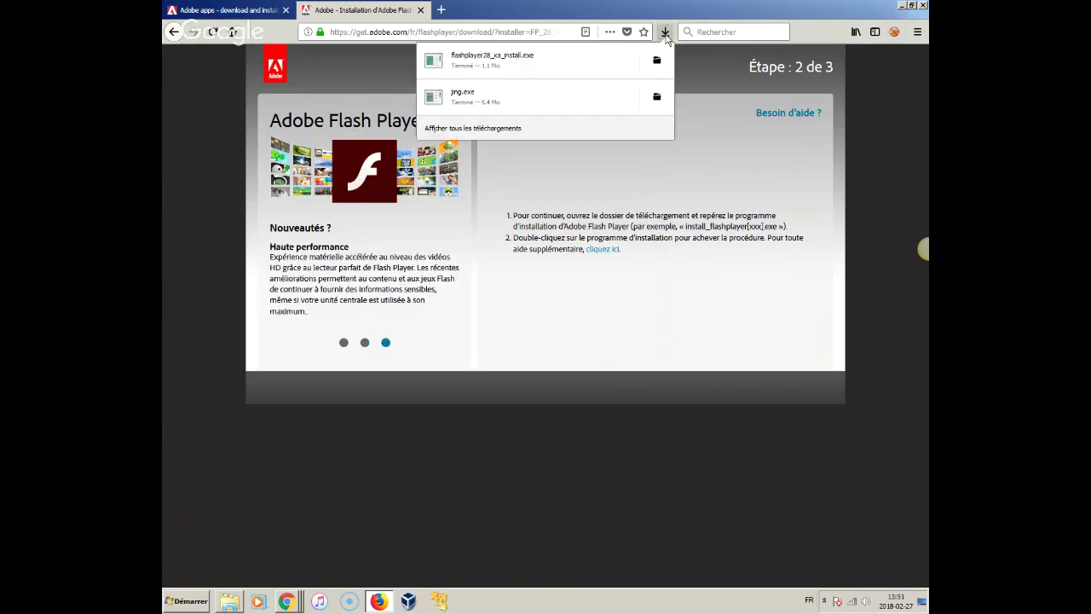
click(553, 60)
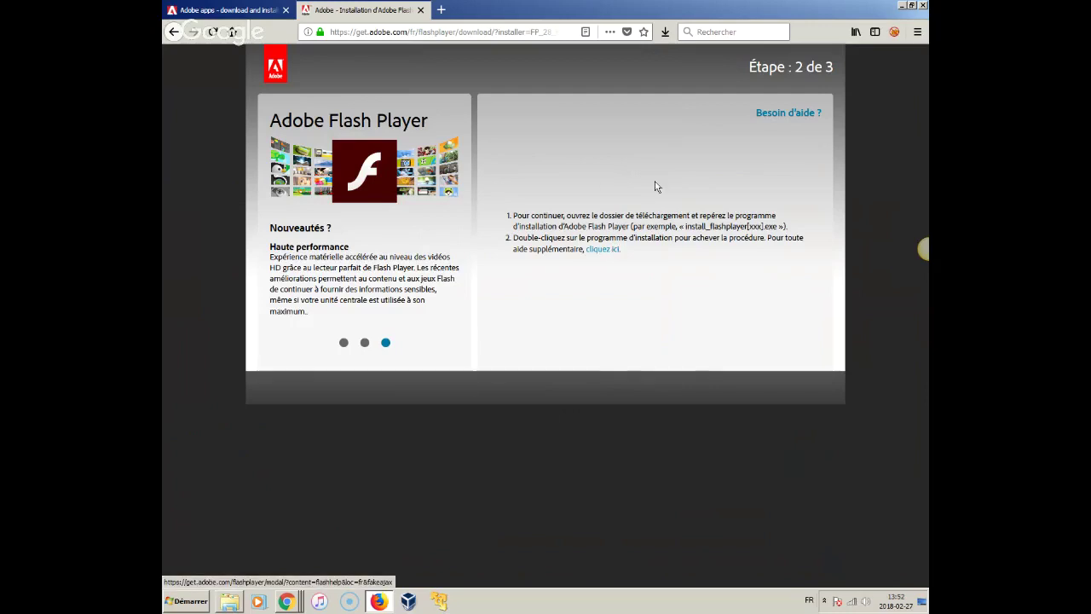
click(667, 32)
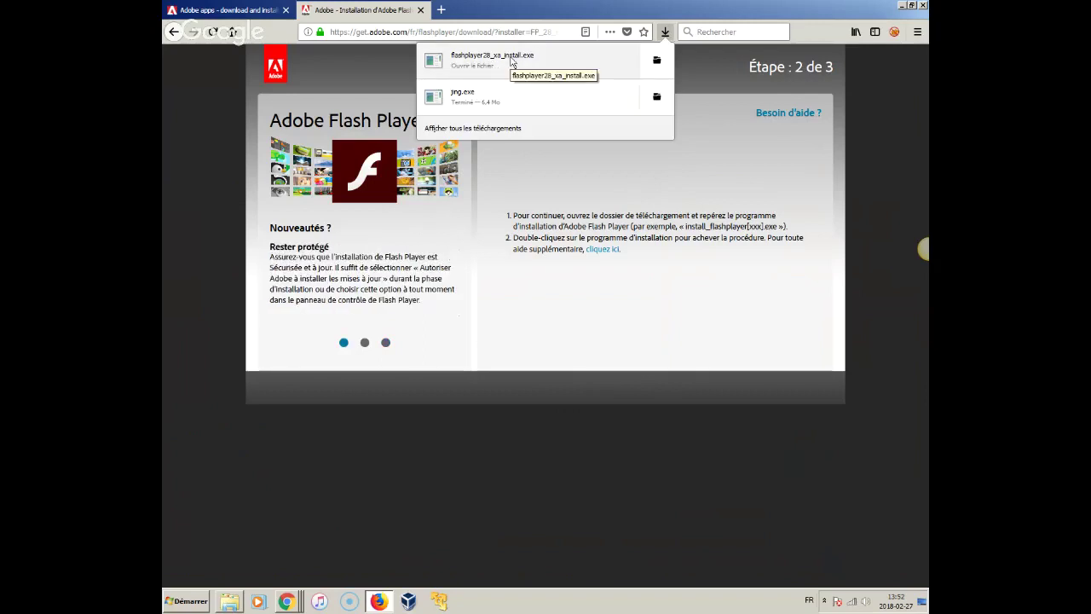
right_click(569, 599)
click(595, 562)
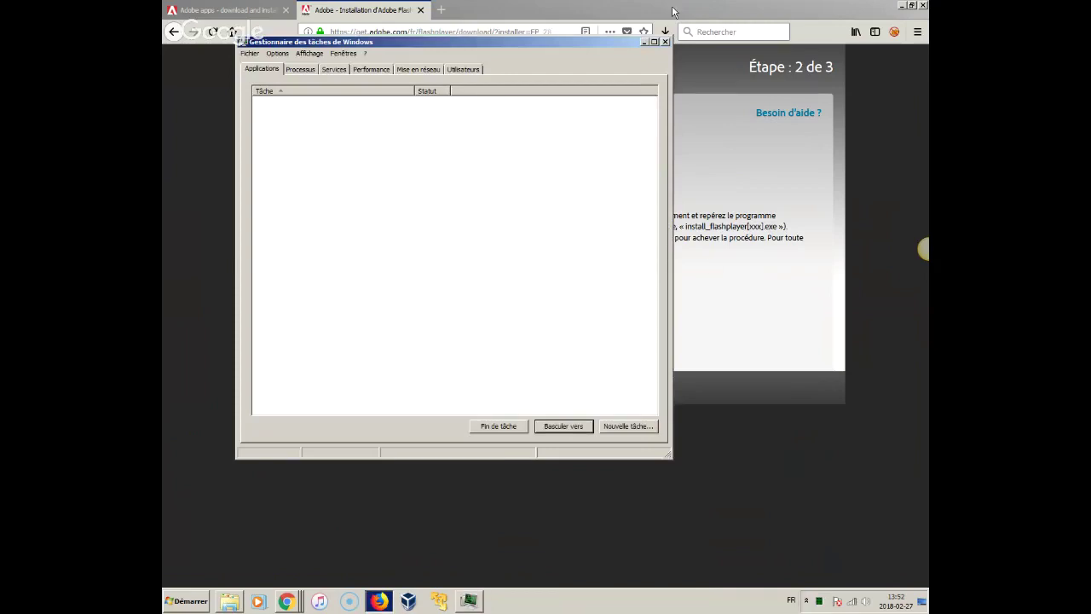
click(667, 42)
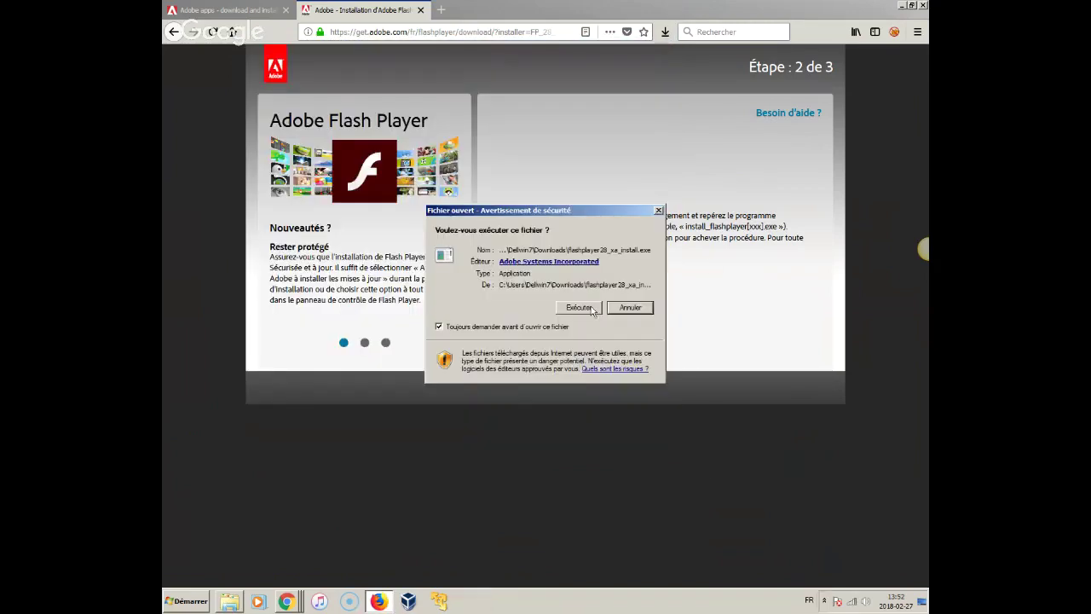
click(590, 307)
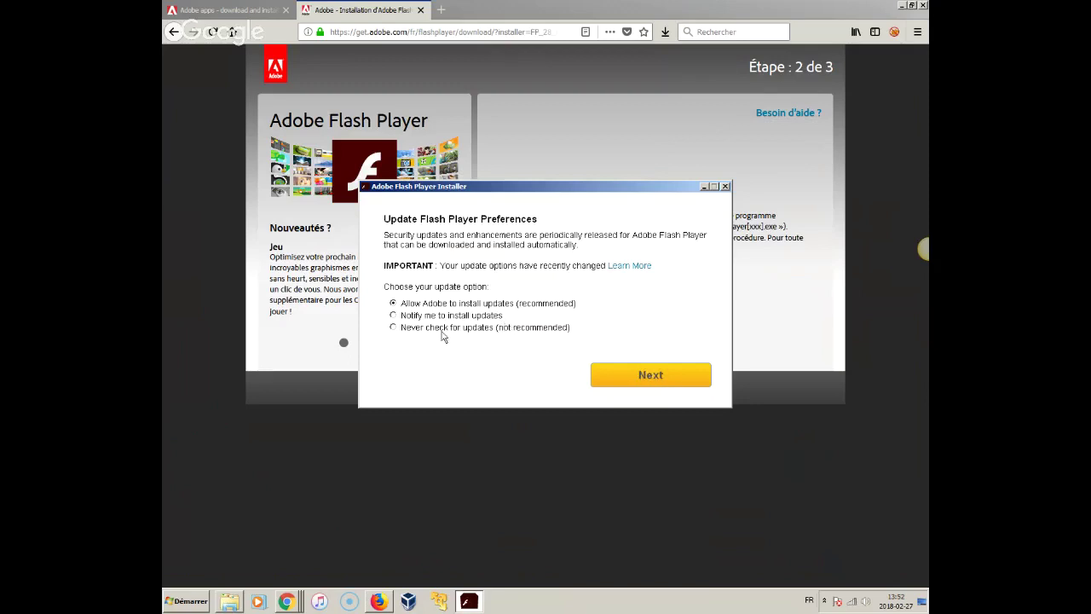
Install Flash Player with 'Notify me to install updates' selected, then click Finish
click(394, 316)
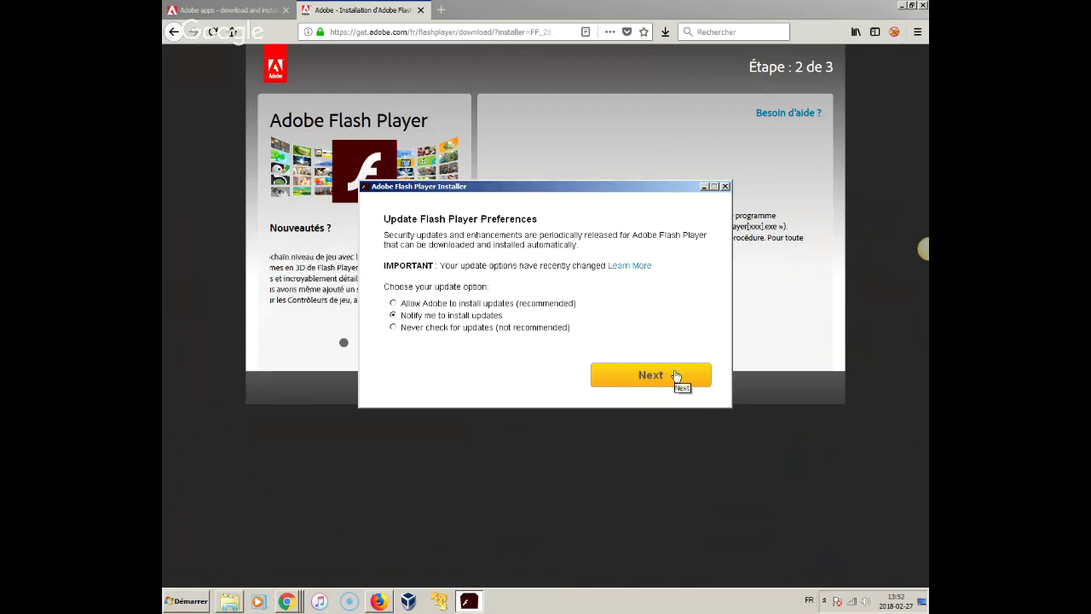
click(675, 375)
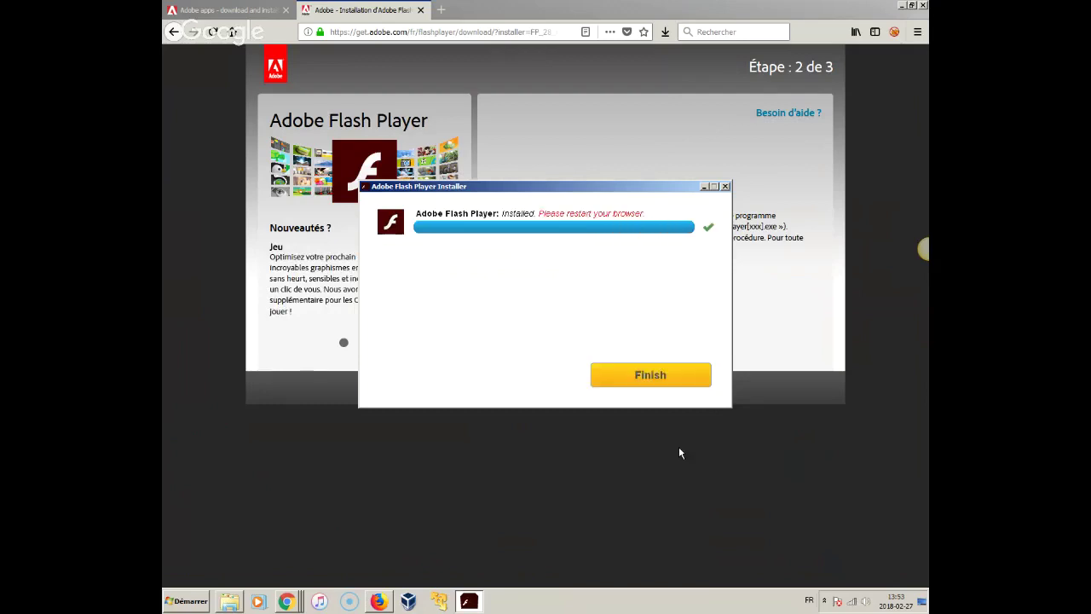
click(647, 377)
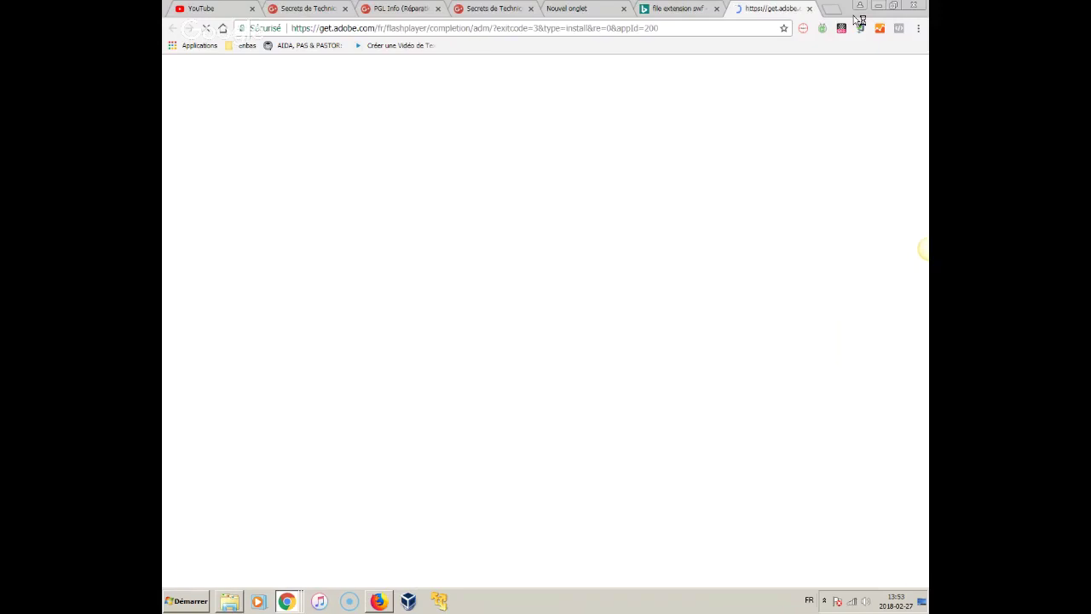
Close Chrome and Firefox with both its tabs, and dismiss the Windows Explorer crash dialog
click(913, 5)
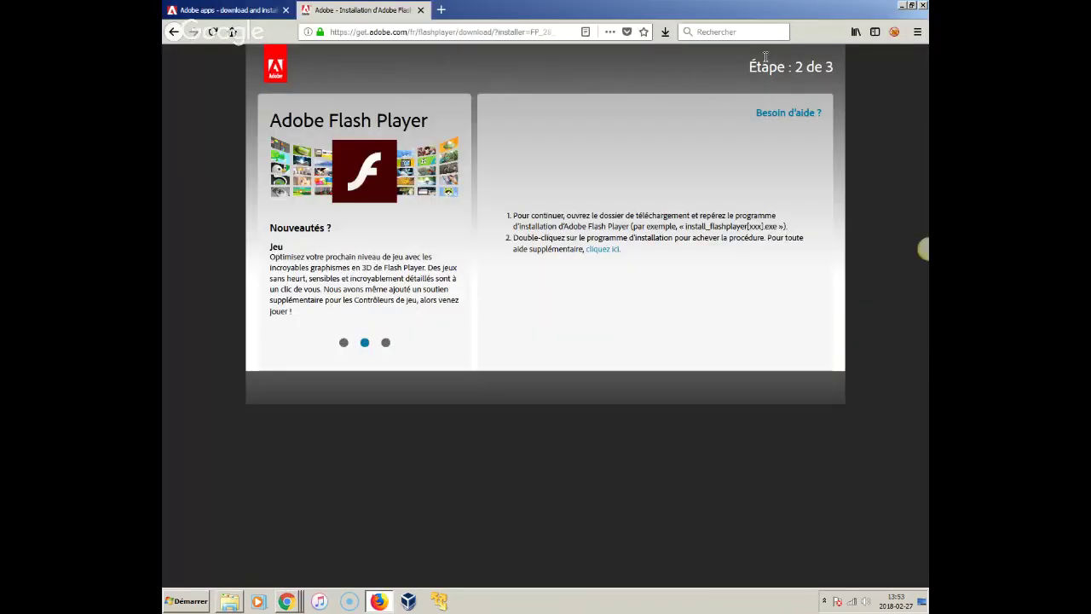
click(924, 6)
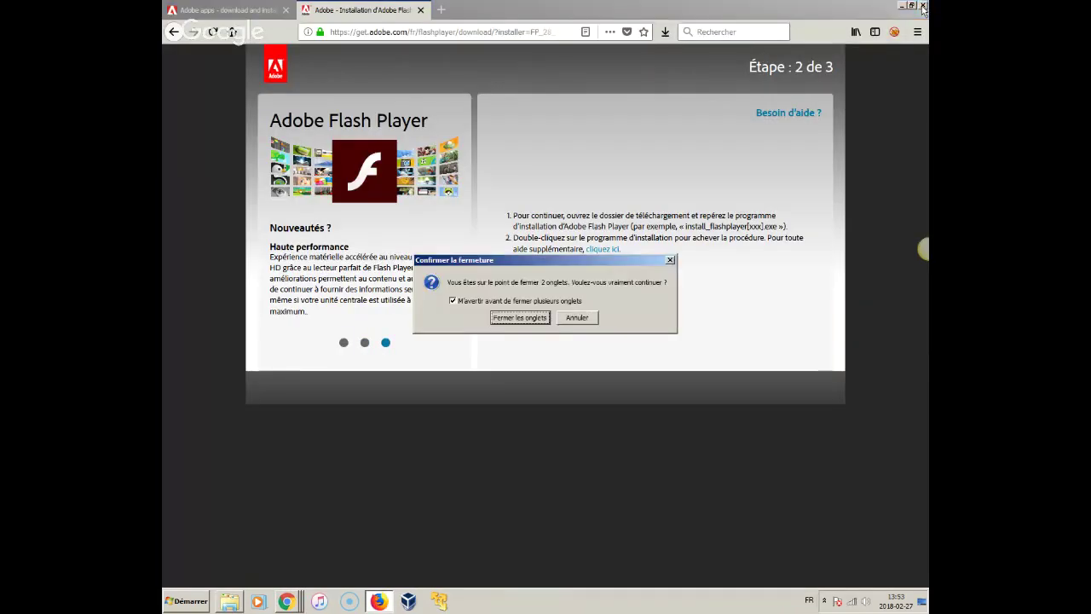
click(516, 320)
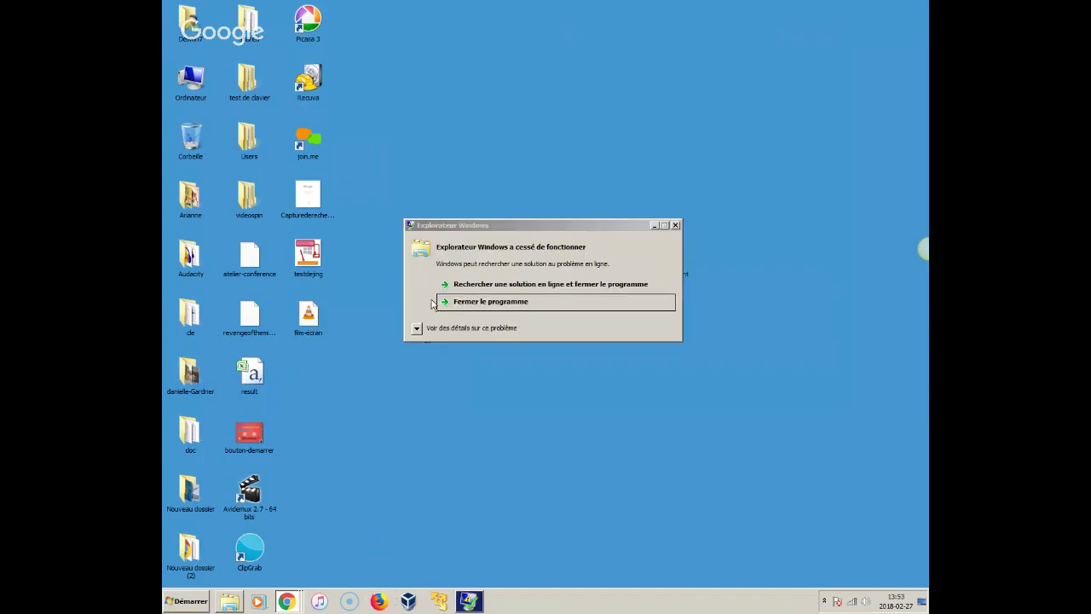
click(488, 301)
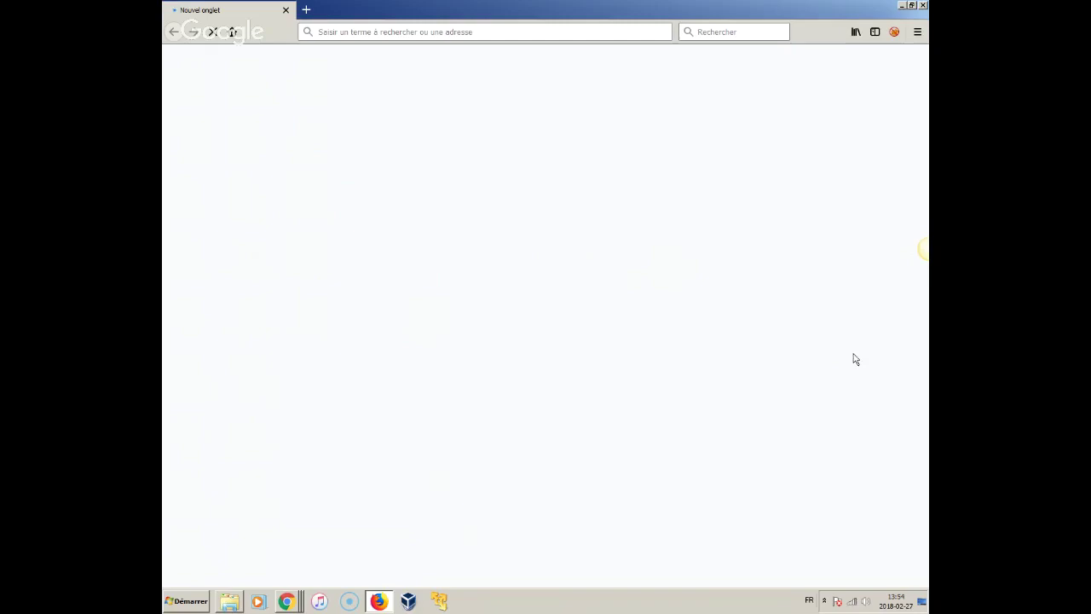
Record the Firefox window area with Jing while going from Google to Google News (Actualités)
mouse_move(926, 249)
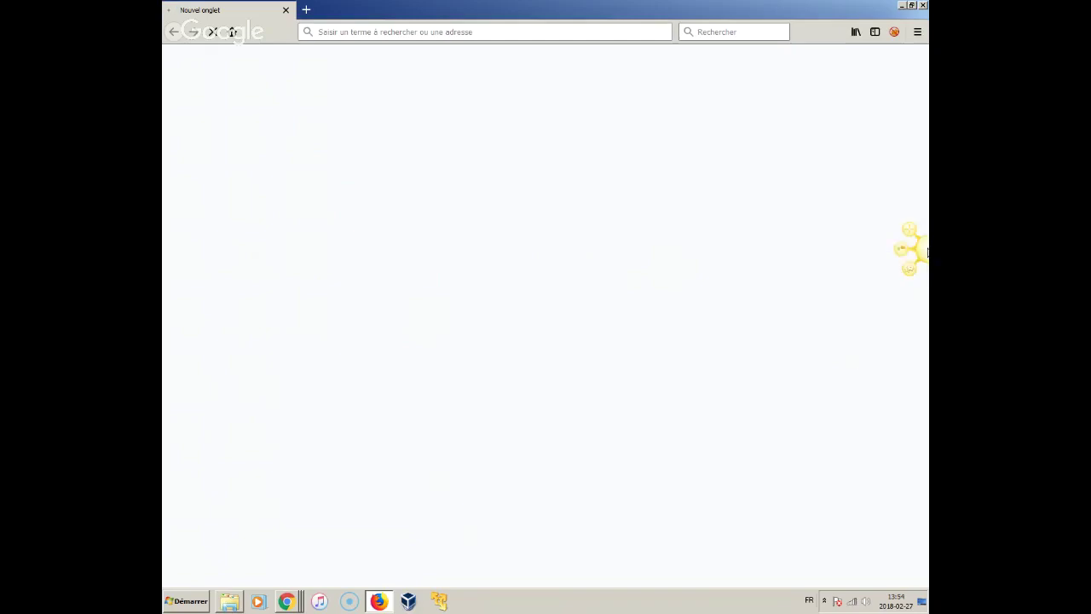
click(905, 224)
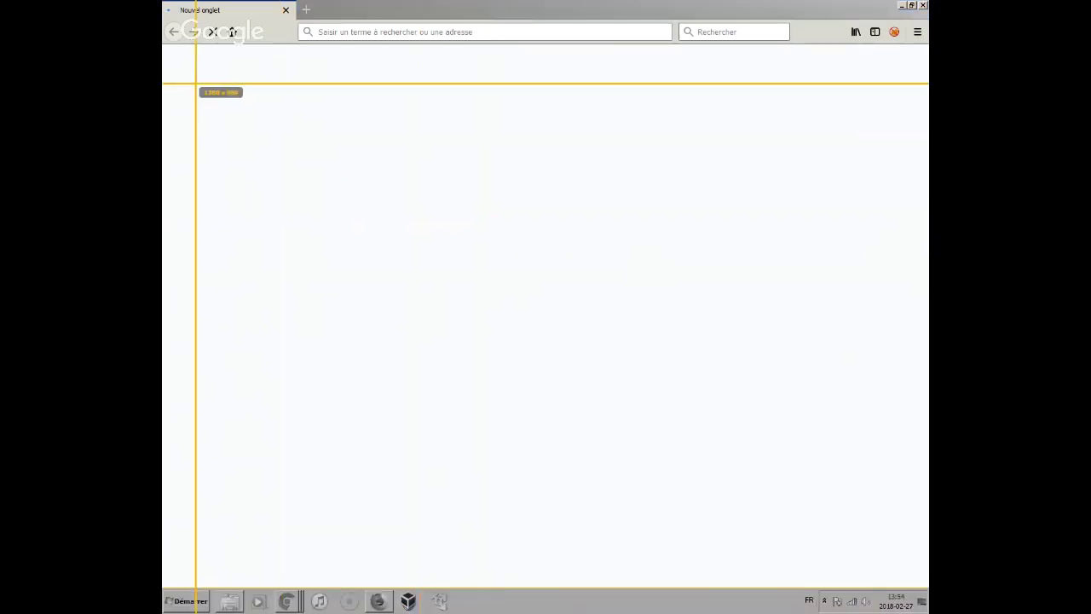
drag(196, 82, 831, 554)
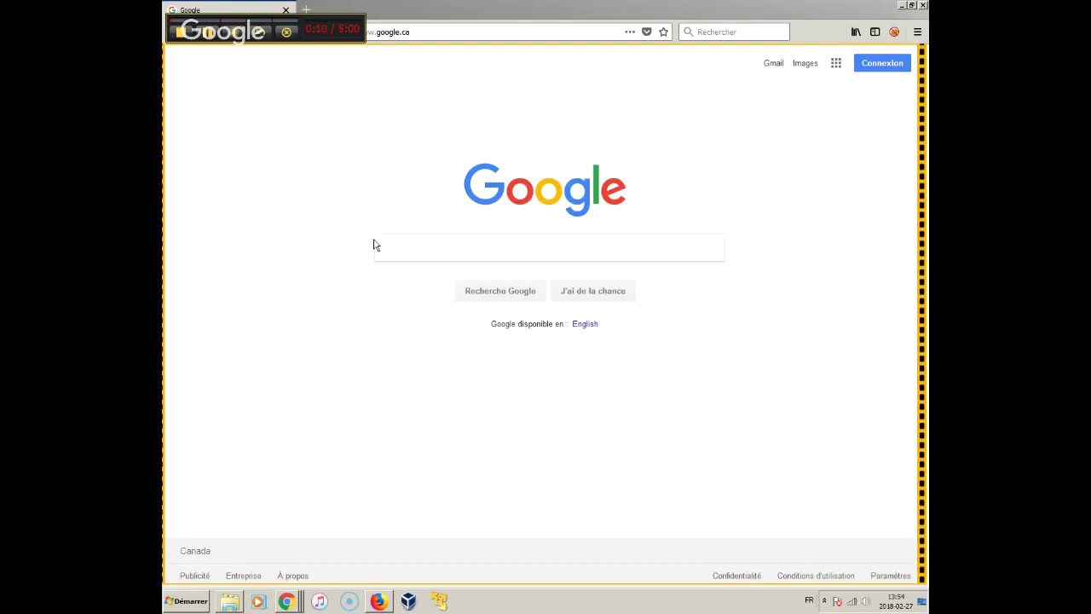
click(415, 241)
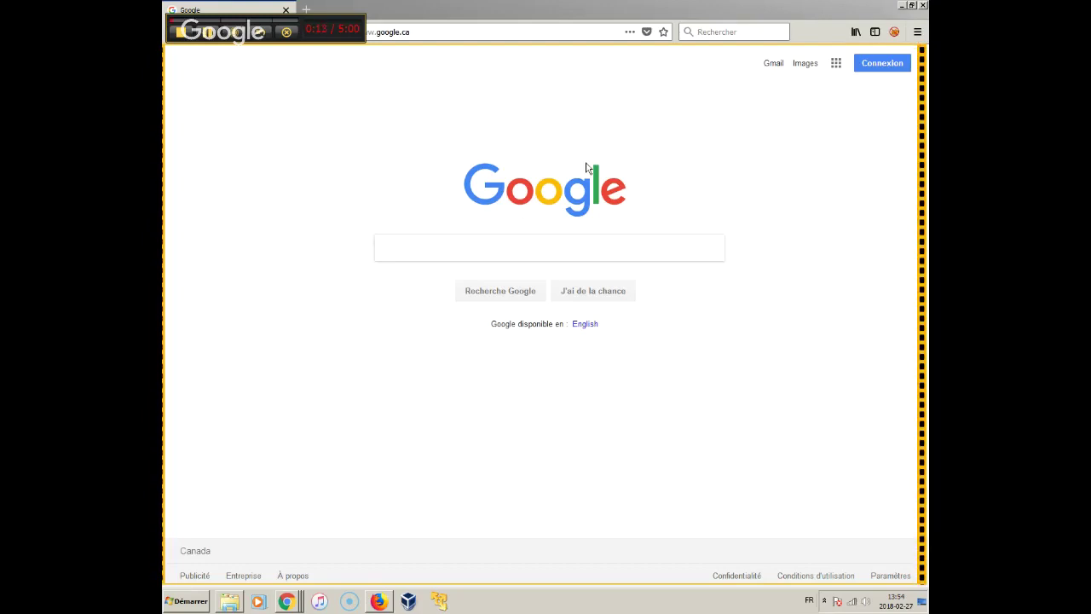
click(836, 64)
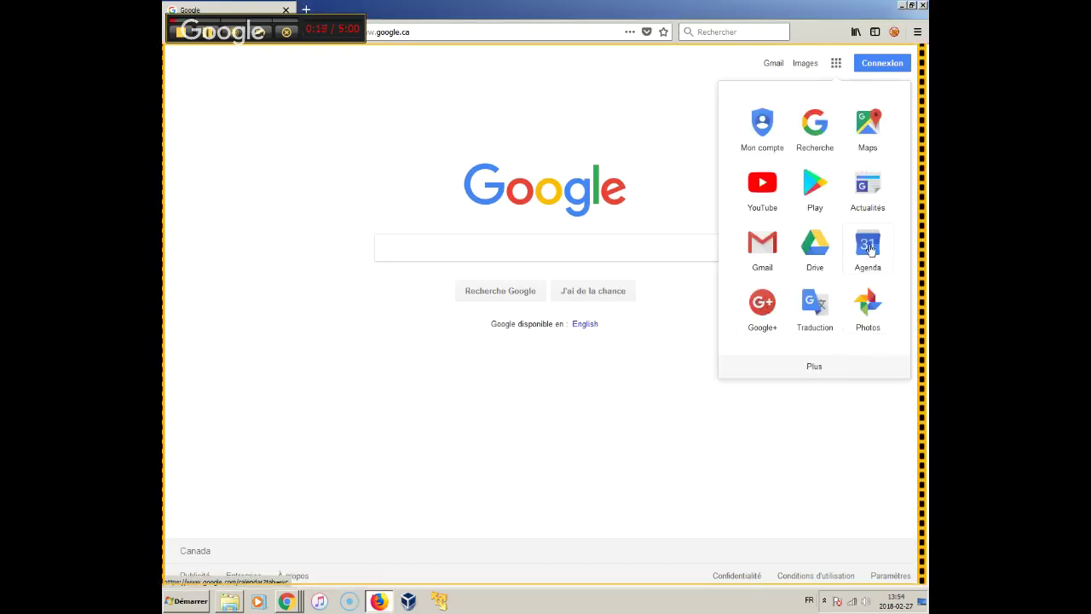
click(868, 186)
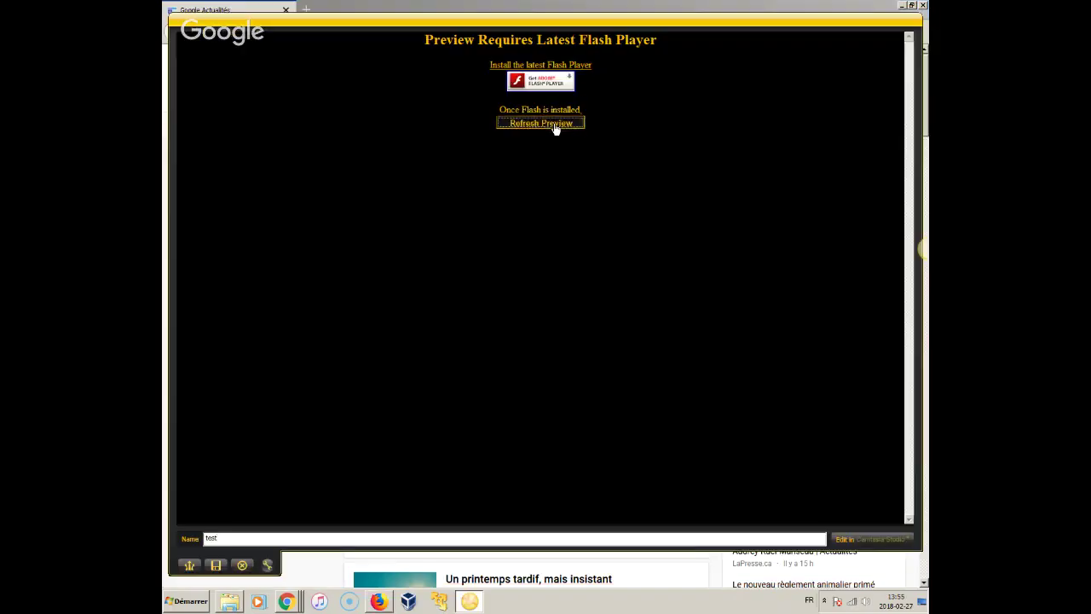
Save the Jing capture under the name test as an SWF file in Bureau
click(552, 67)
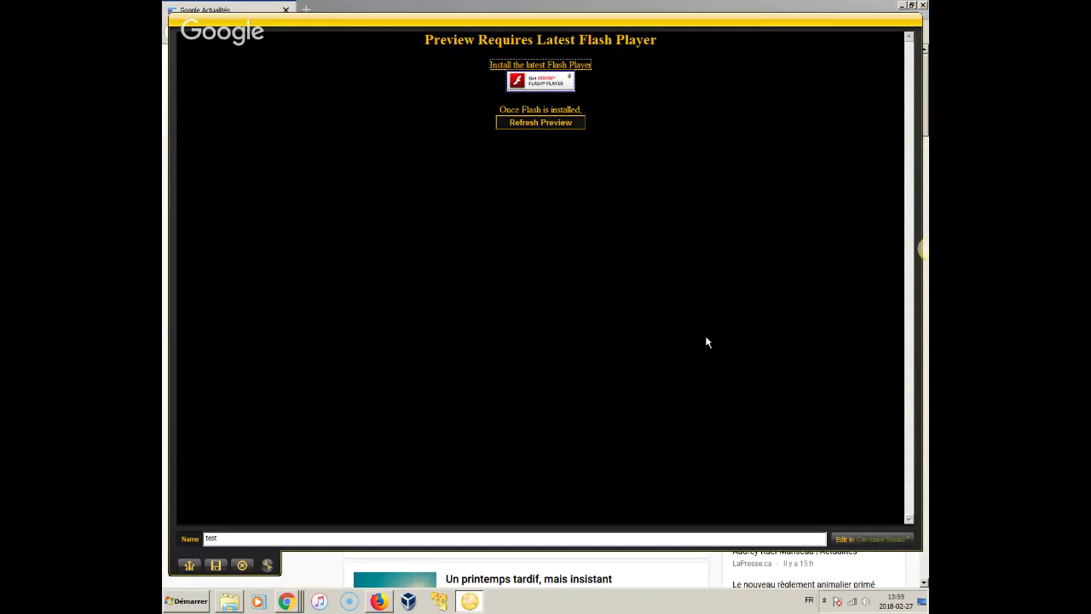
click(217, 567)
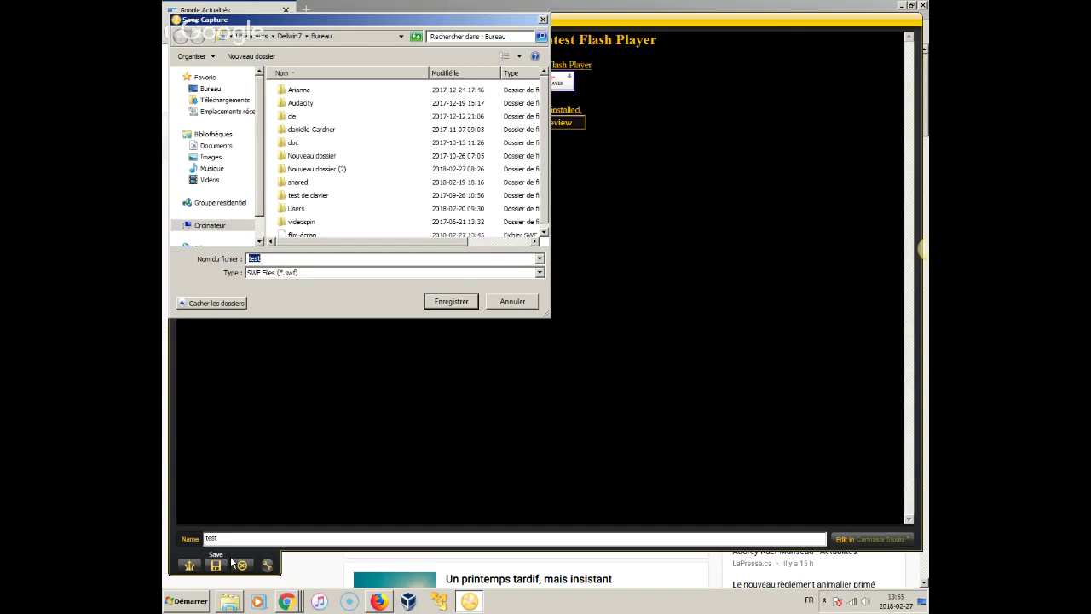
key(Return)
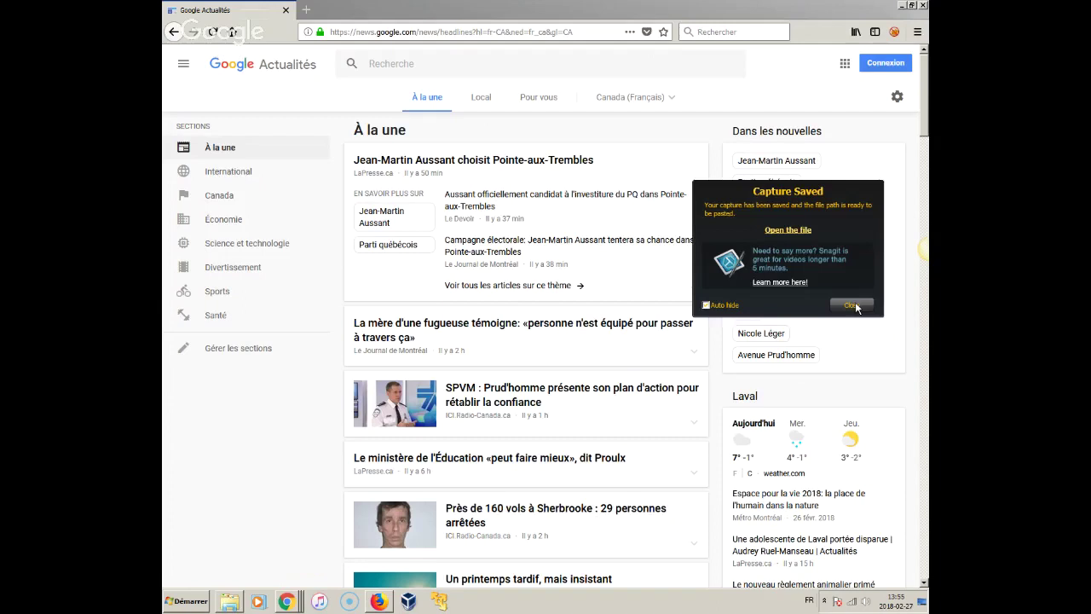
Choose Ouvrir avec for test, browse Programmes, and open the Internet Explorer folder
right_click(315, 384)
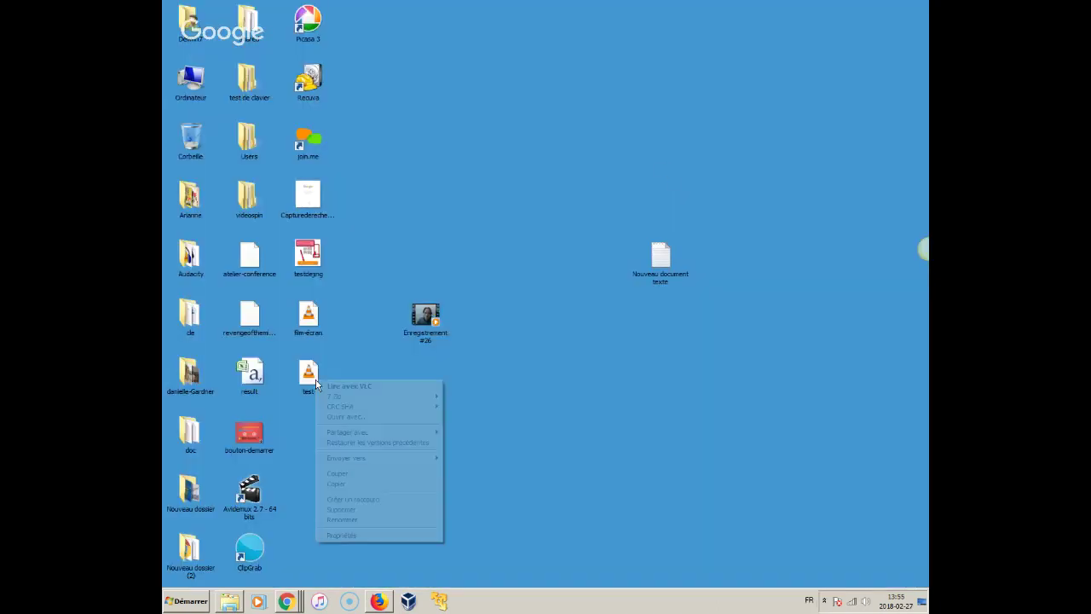
click(348, 417)
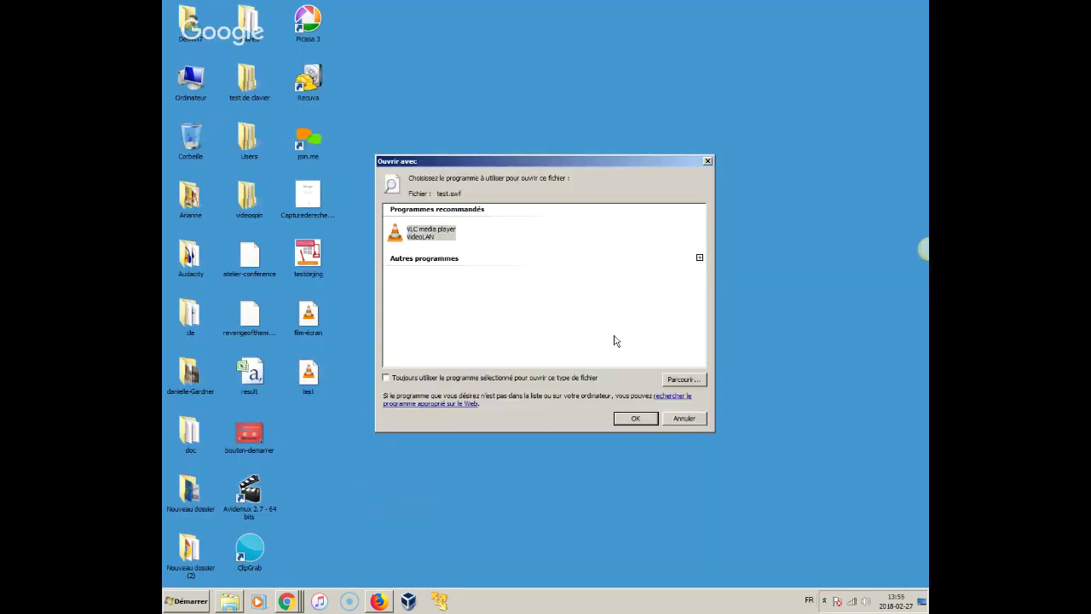
click(682, 380)
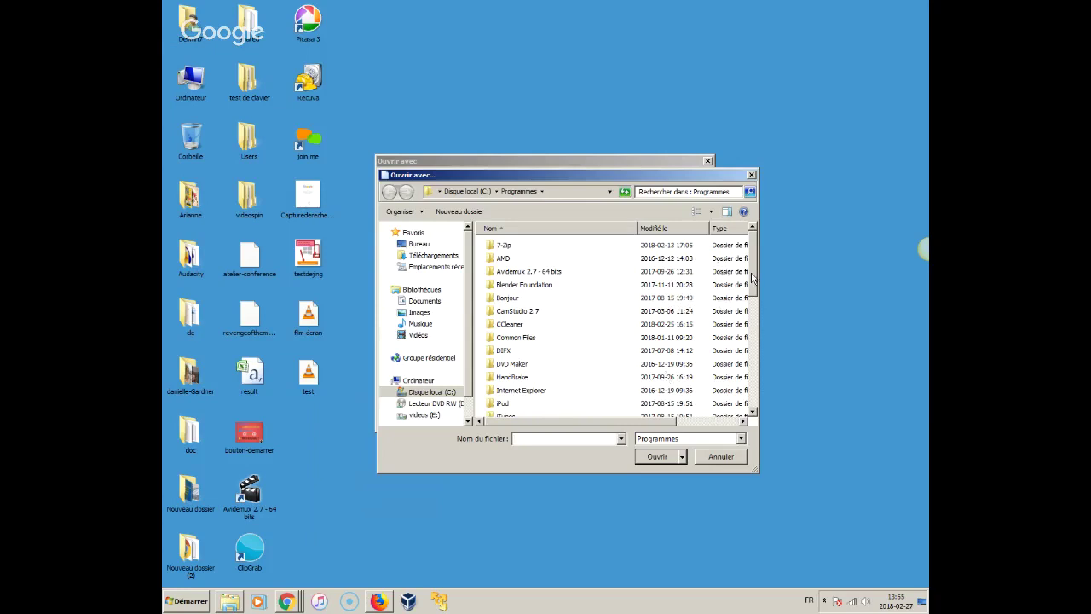
drag(753, 278, 763, 322)
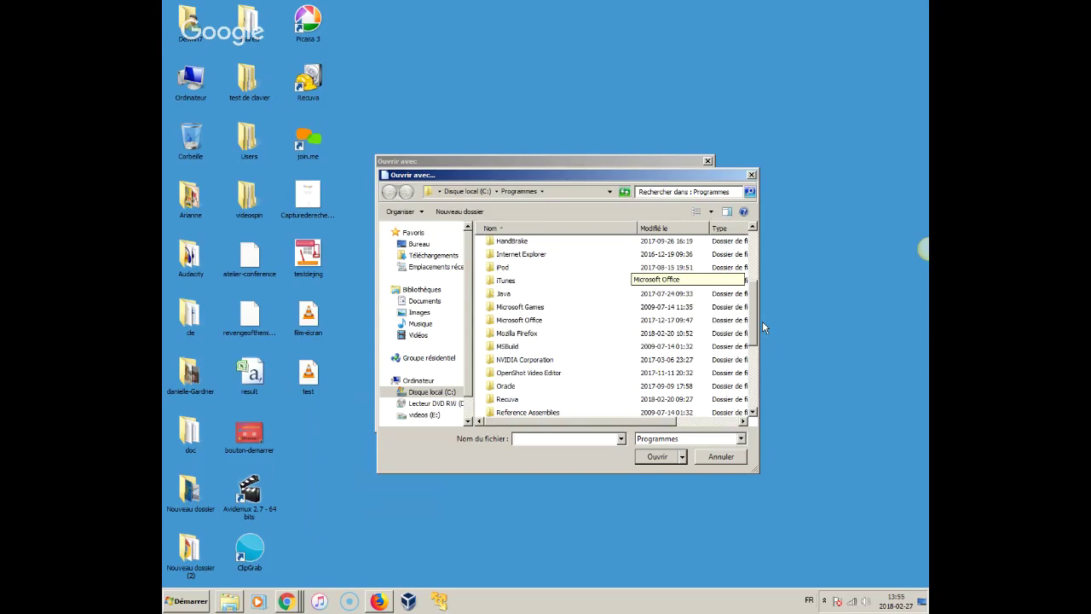
mouse_move(763, 321)
mouse_down()
mouse_move(762, 357)
mouse_move(760, 304)
mouse_move(760, 315)
mouse_up()
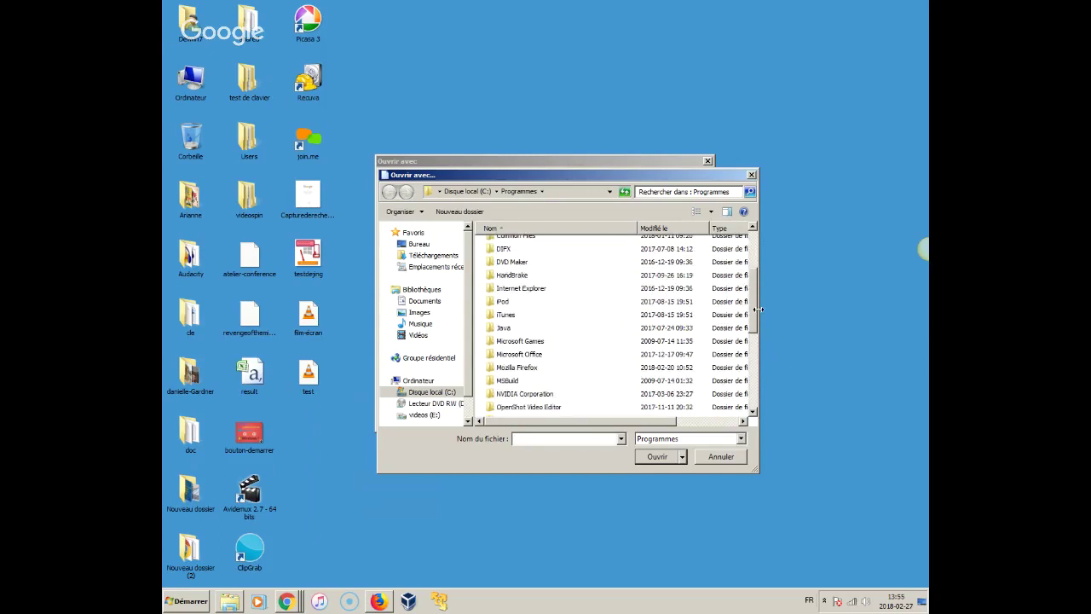
double_click(520, 288)
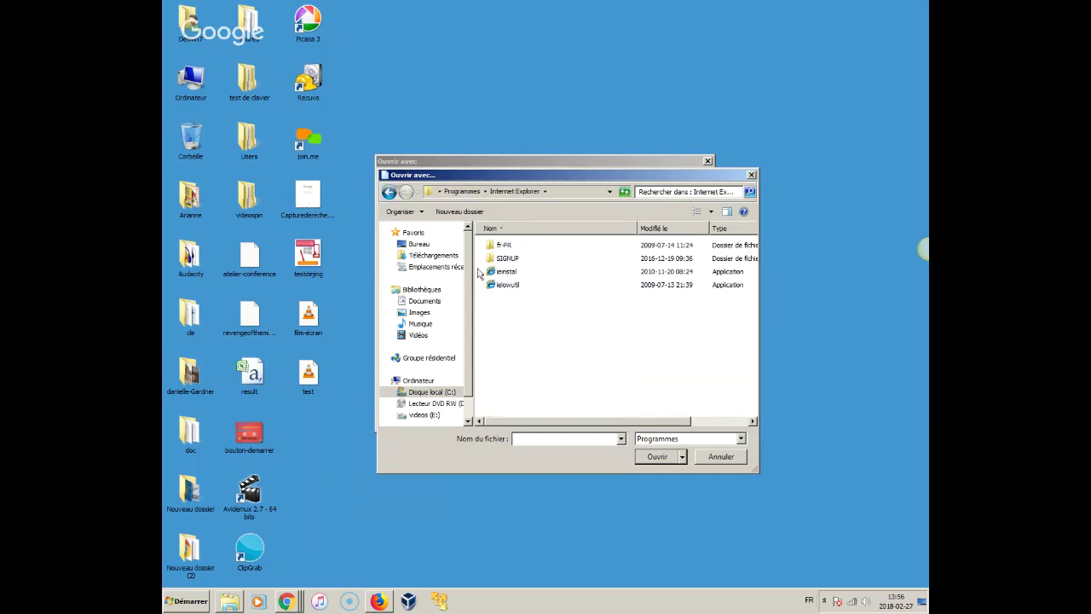
Reopen the program browser for test.swf and search the Internet Explorer folder for 'iexplorer'
right_click(307, 375)
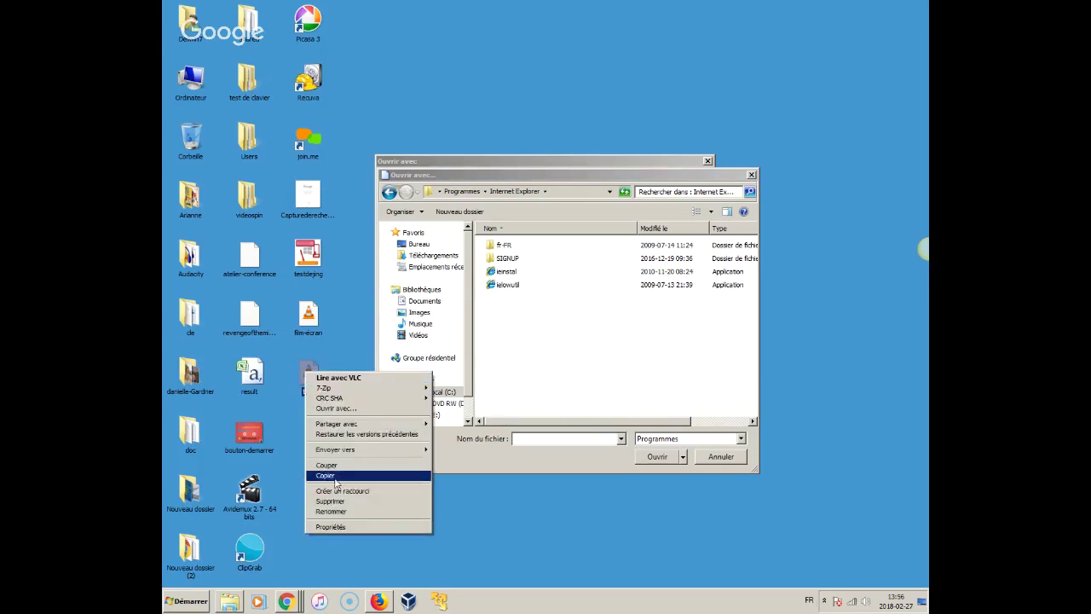
click(336, 409)
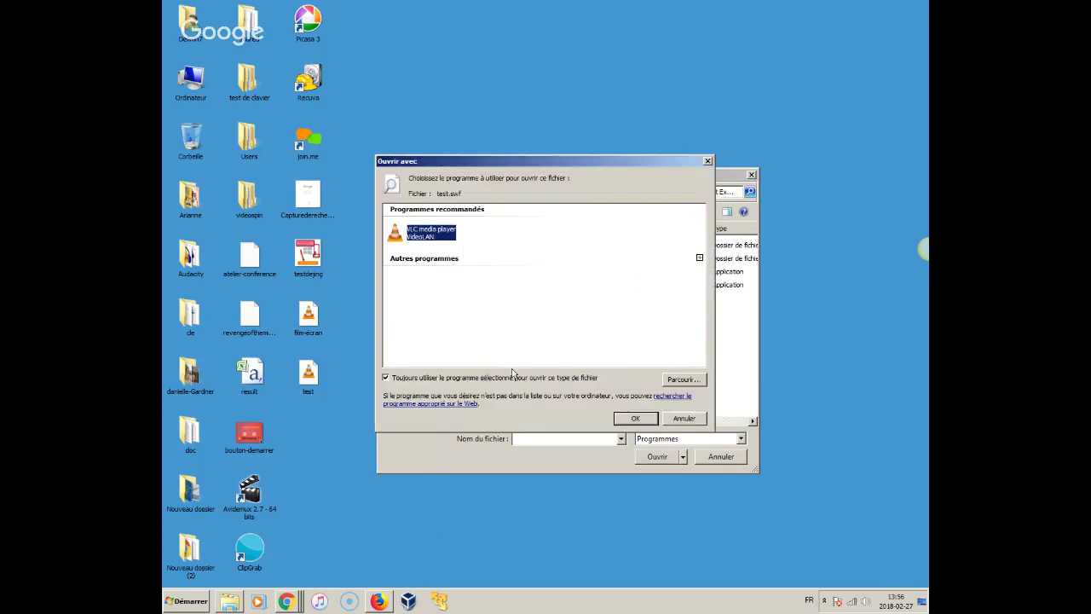
click(684, 380)
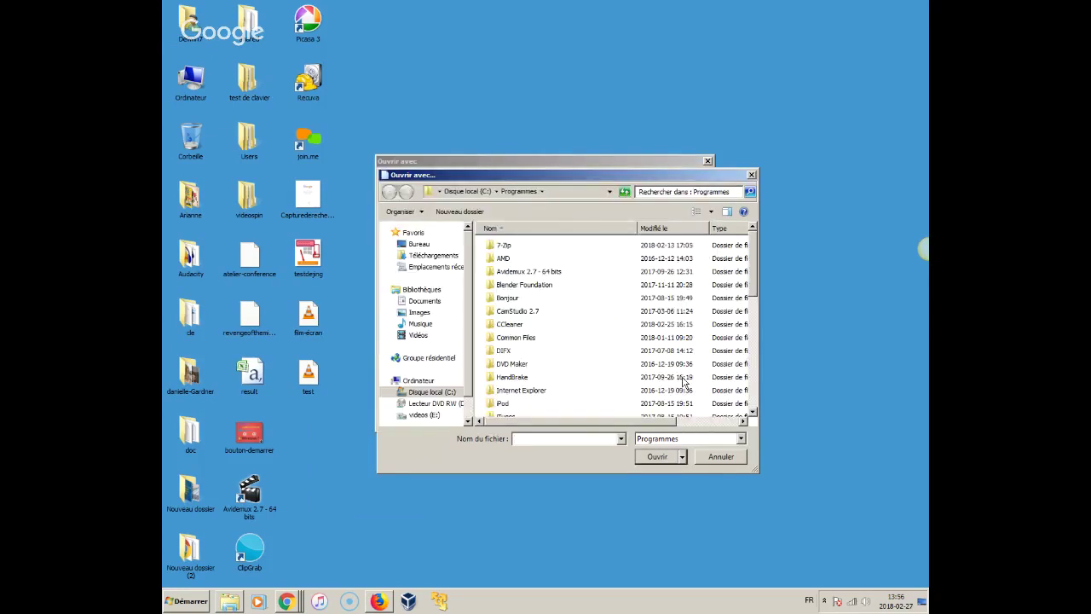
click(525, 393)
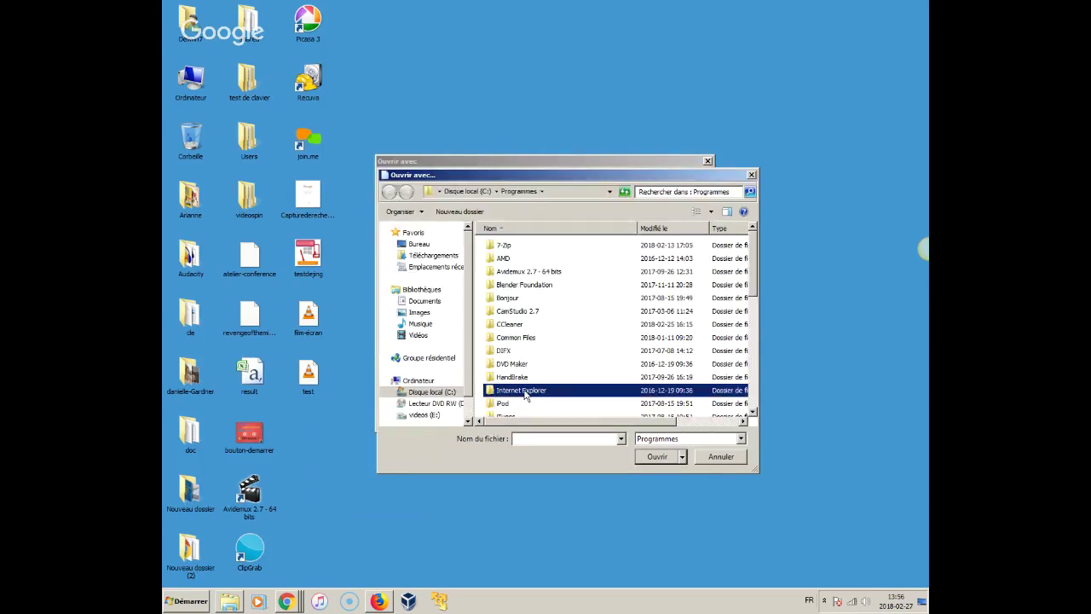
click(493, 396)
double_click(493, 396)
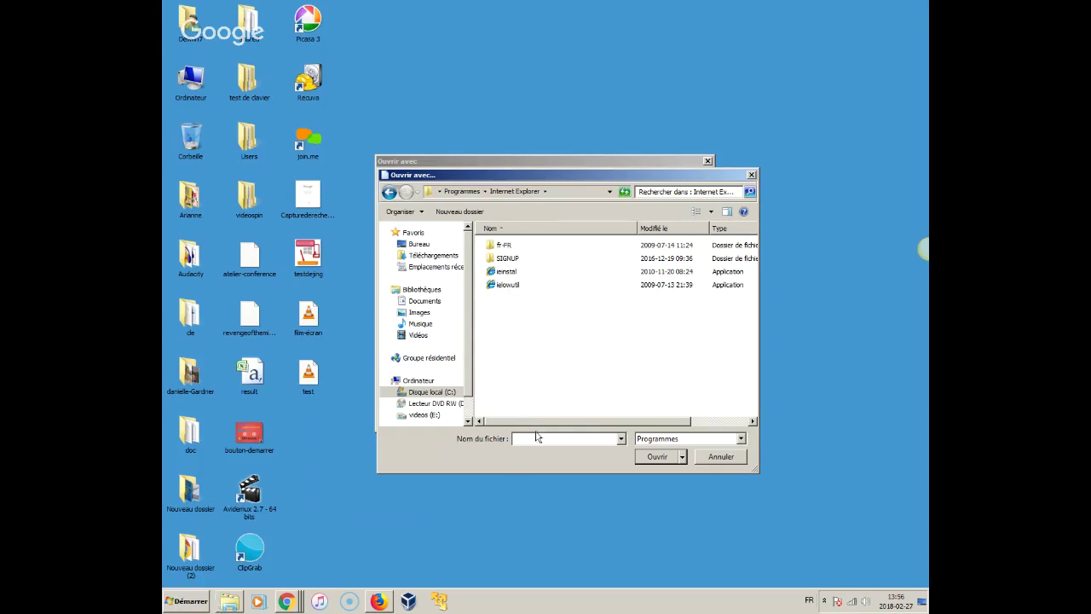
click(696, 191)
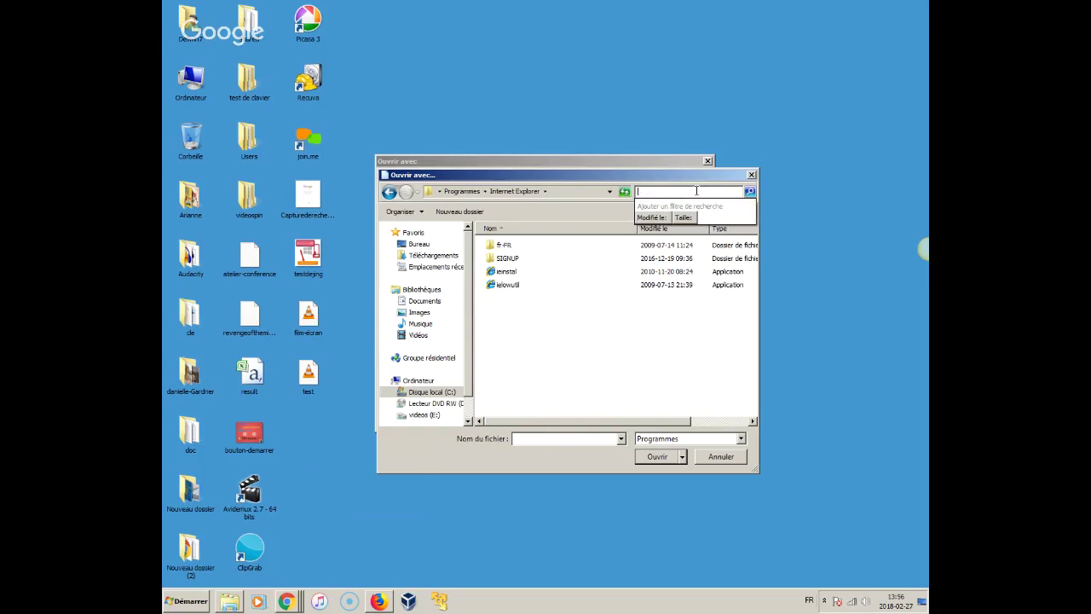
text(iexplore)
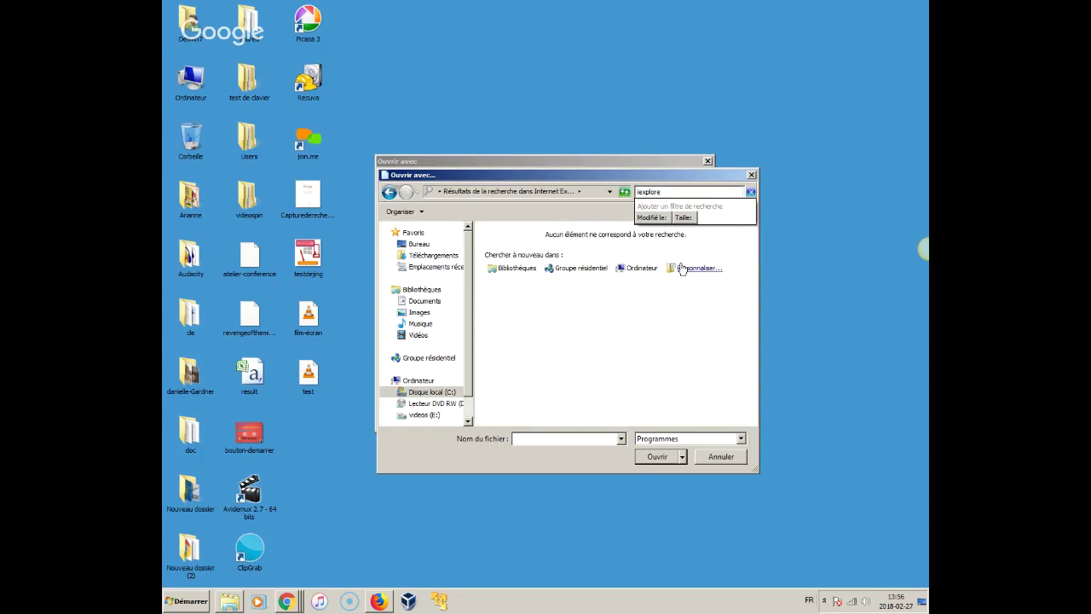
text(r)
From test's Ouvrir avec chooser, search the web for a program that opens SWF
click(312, 375)
right_click(312, 375)
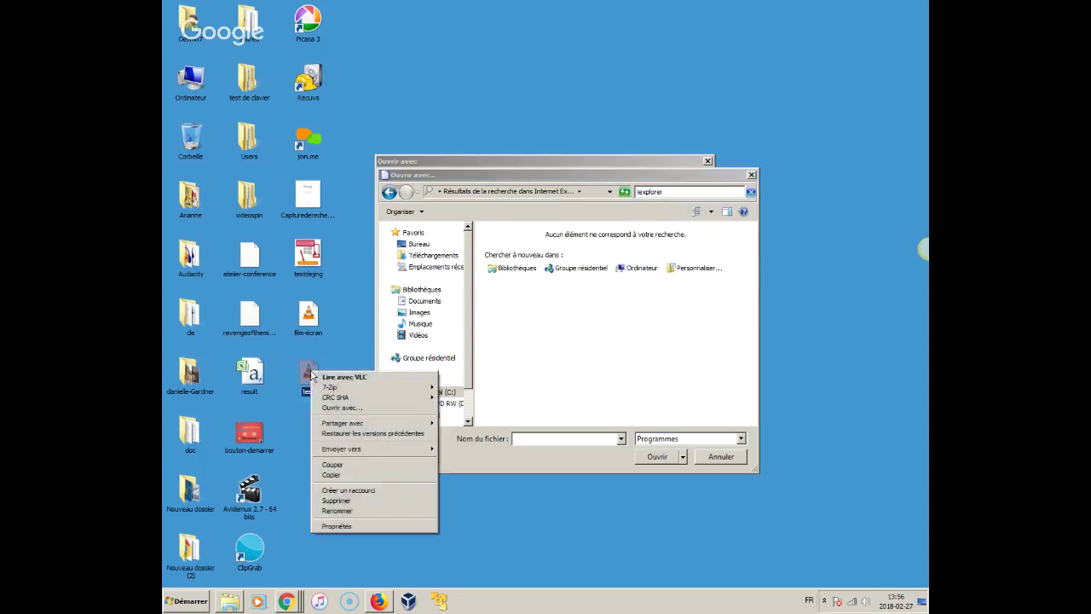
click(356, 408)
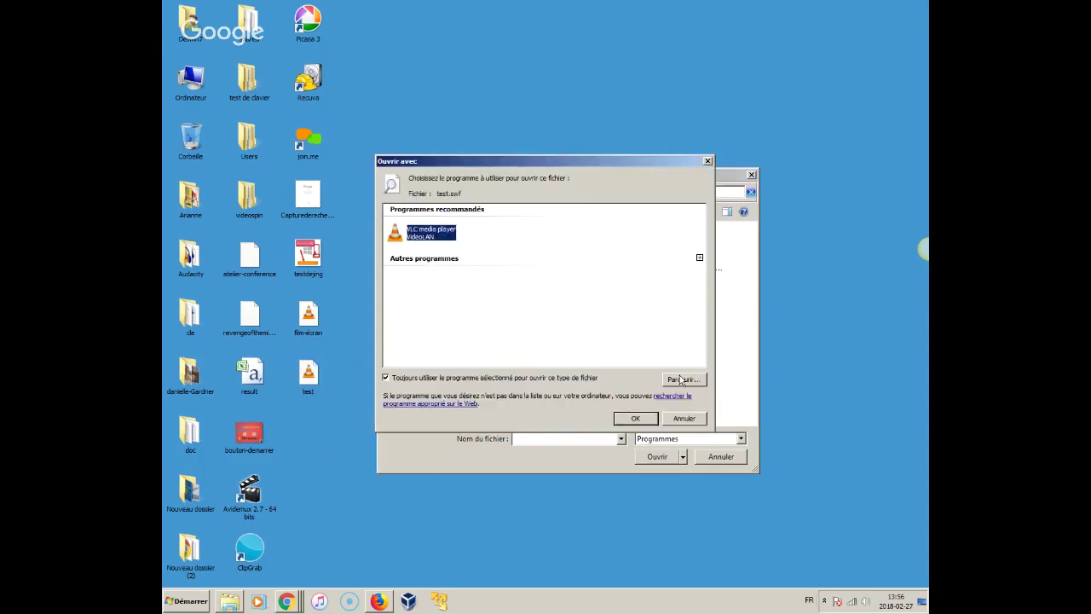
click(681, 399)
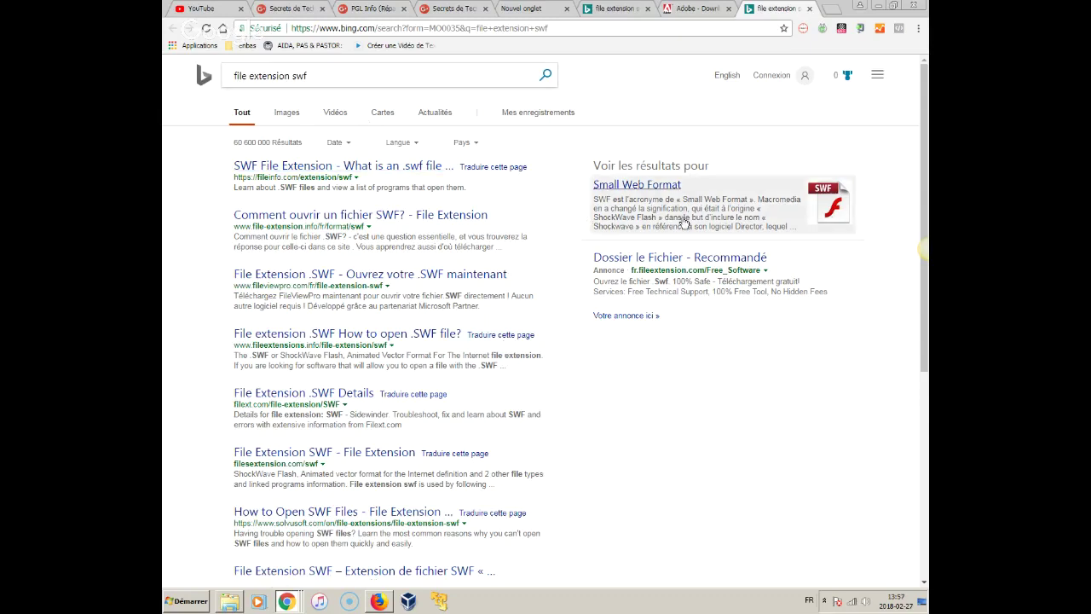
Review the Bing results for 'file extension swf', scrolling down and back up
triple_click(316, 77)
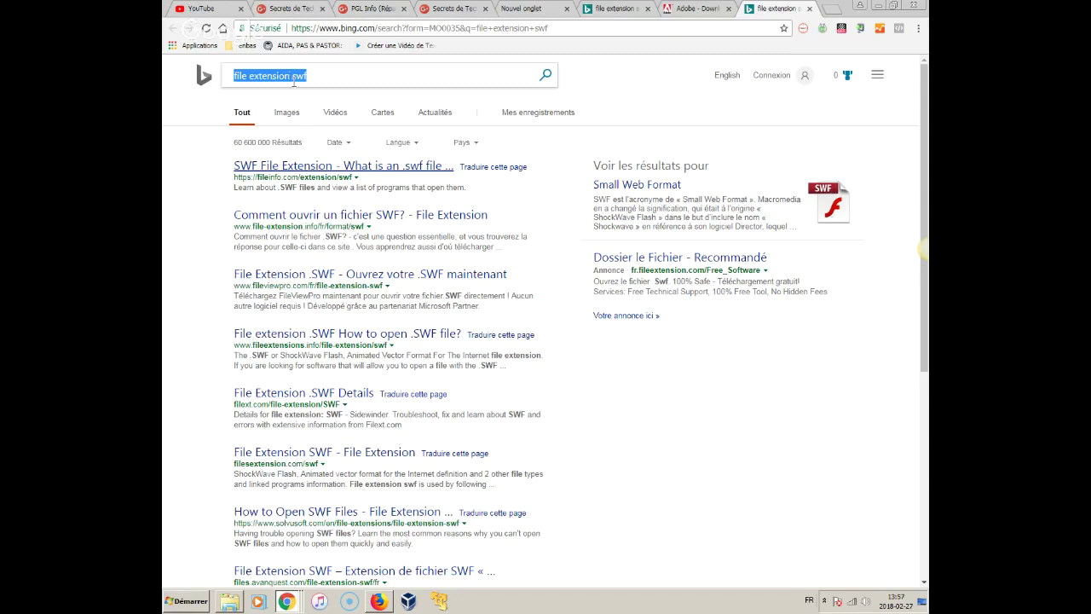
click(670, 432)
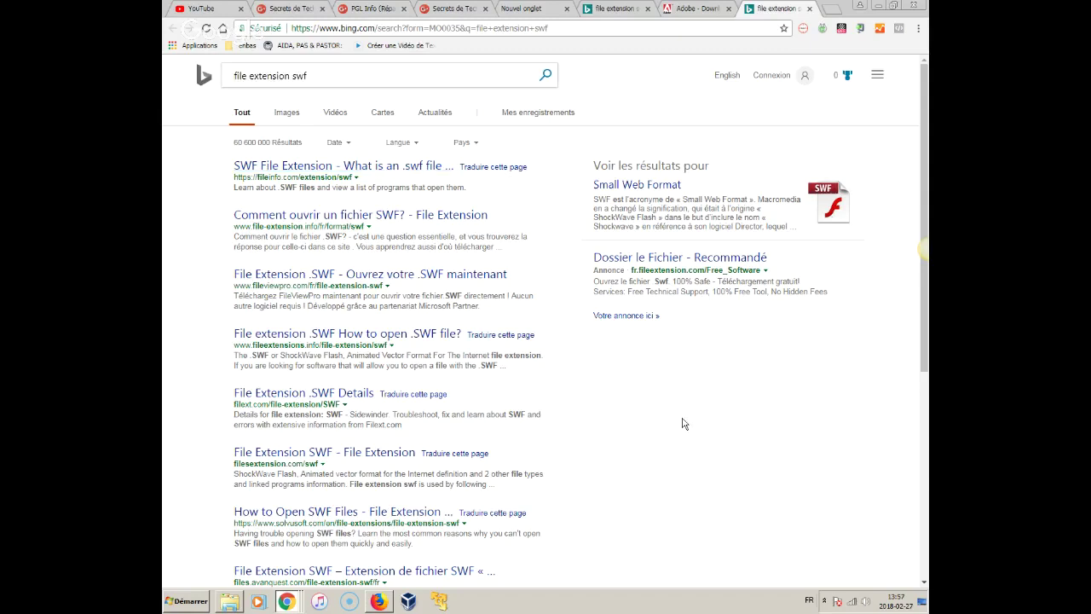
scroll(686, 427, down, 1)
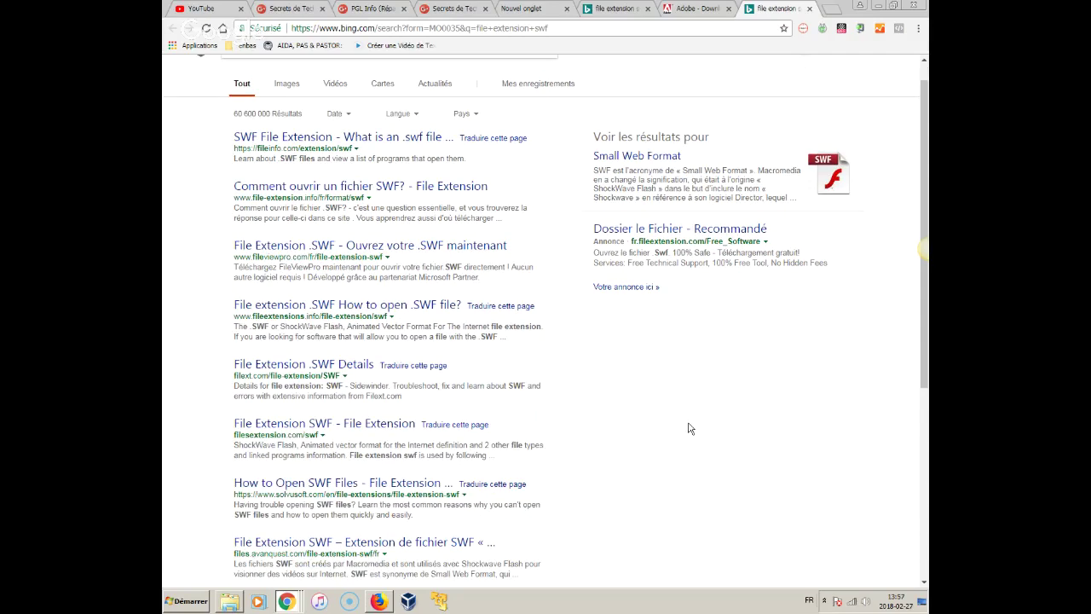
scroll(691, 428, down, 3)
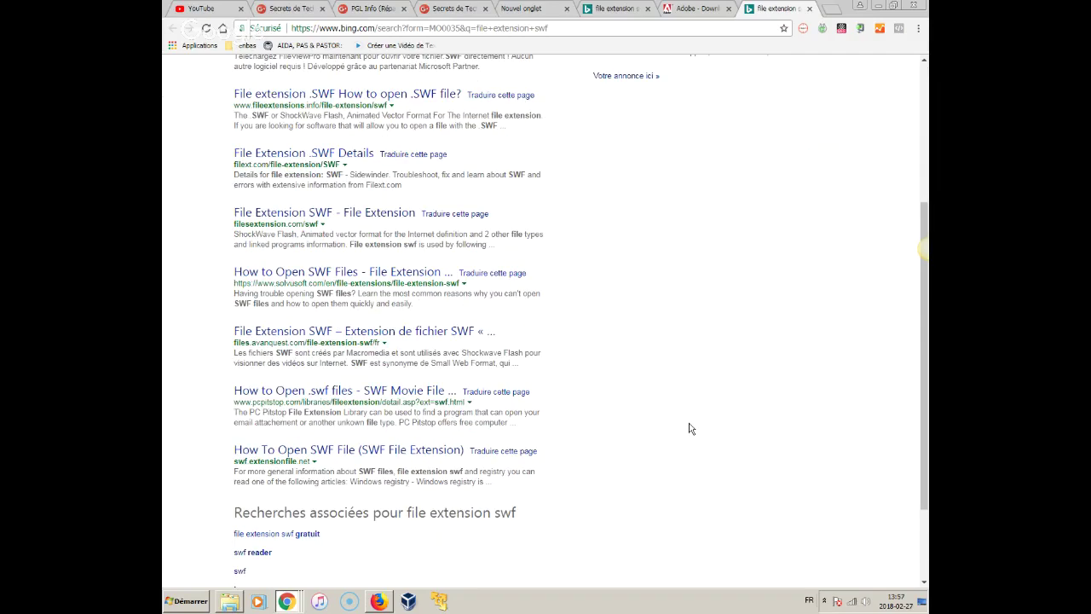
scroll(686, 426, up, 3)
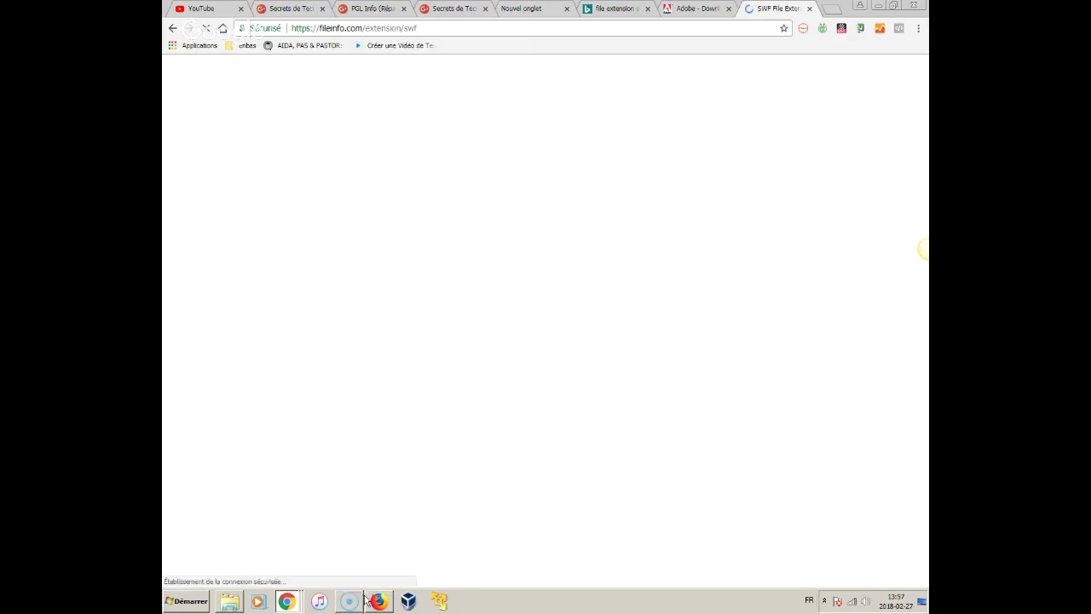
Close the SWF extension tab, then close the Adobe Stock tab opened from the ad
mouse_move(383, 602)
click(810, 9)
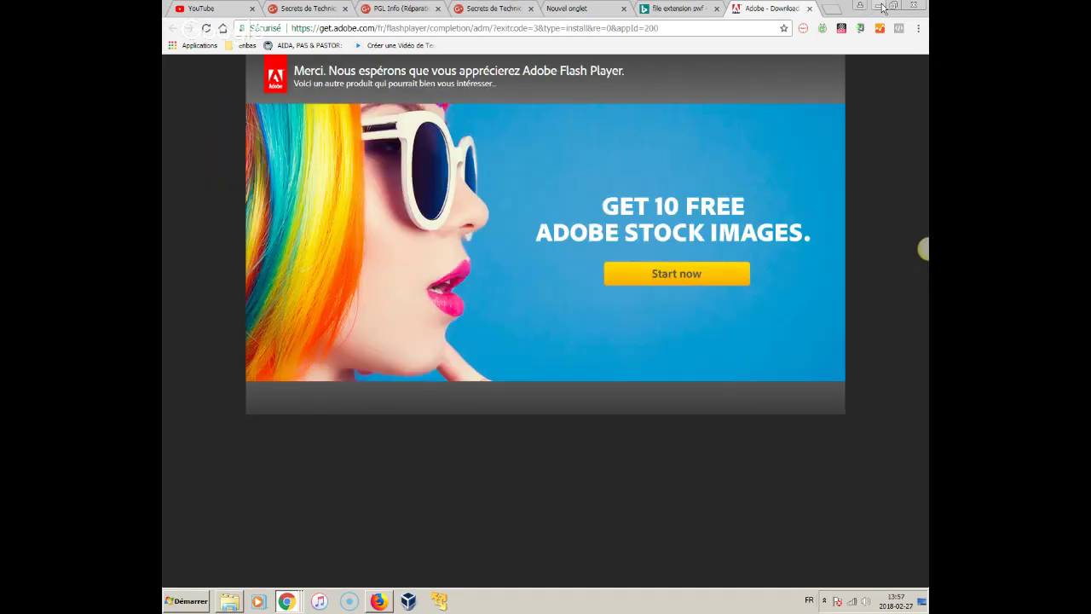
click(755, 162)
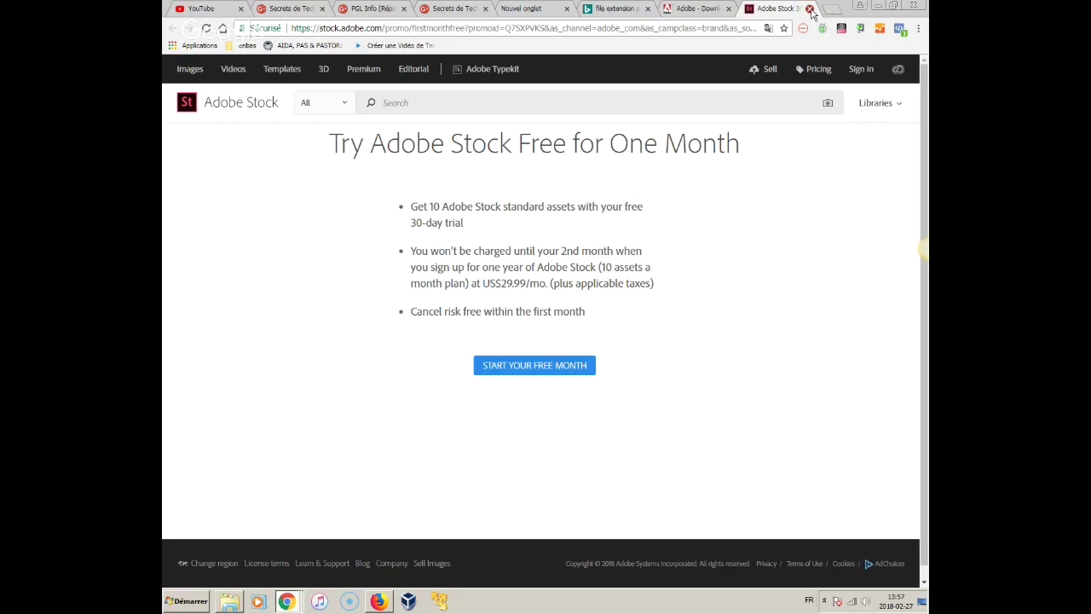
click(810, 8)
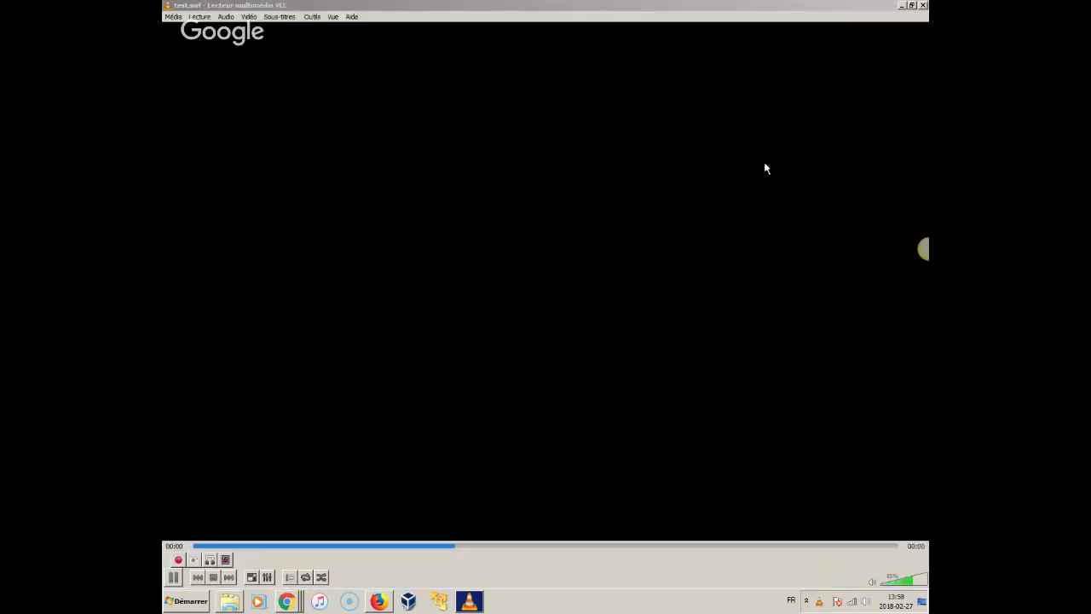
Close the VLC player and bring up the context menu for the desktop test file
click(924, 6)
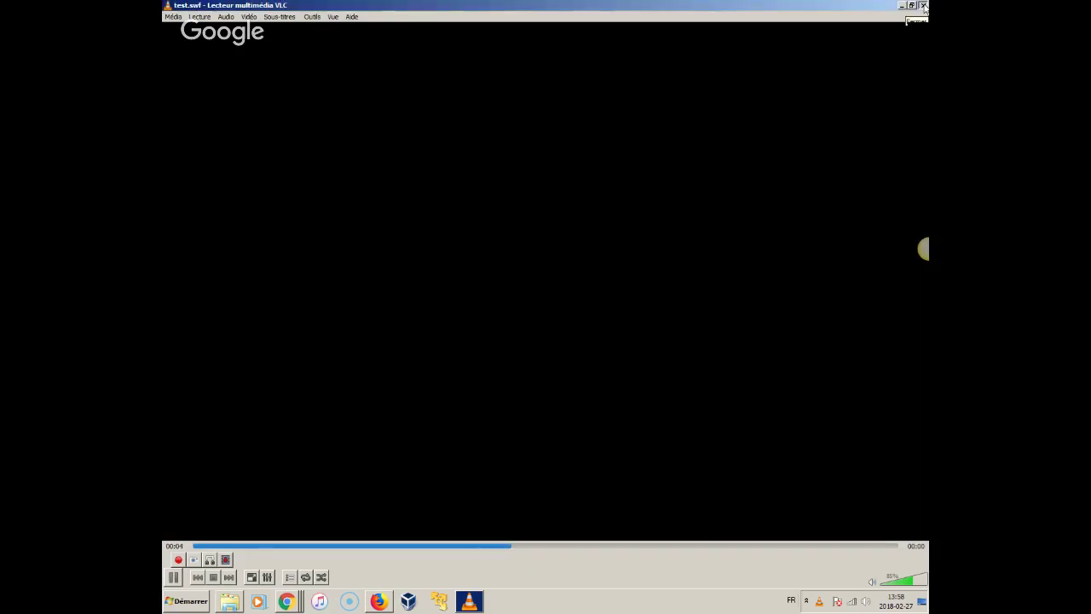
click(924, 6)
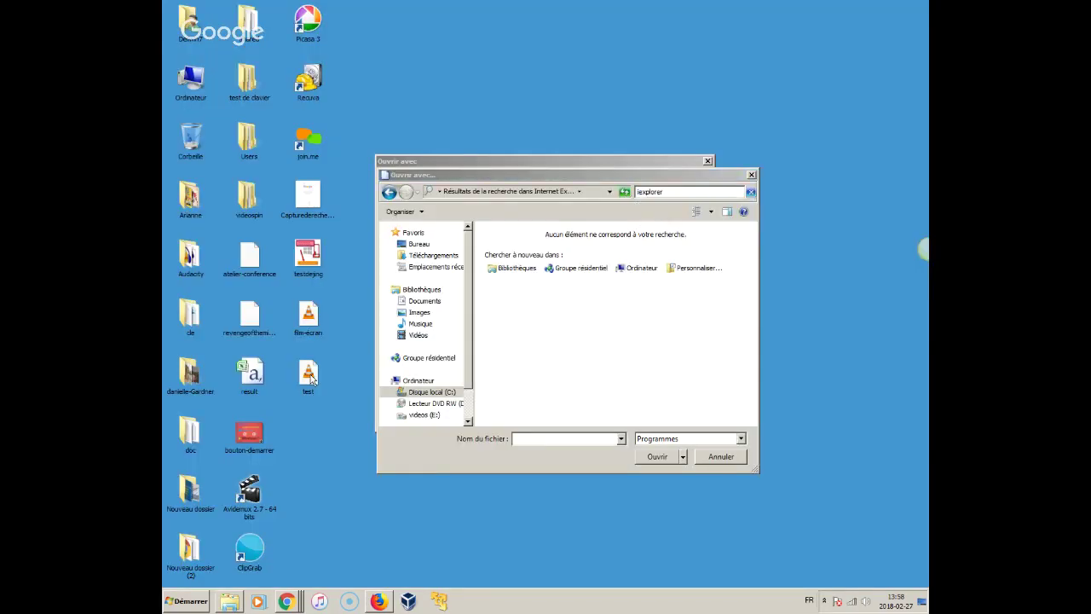
right_click(311, 377)
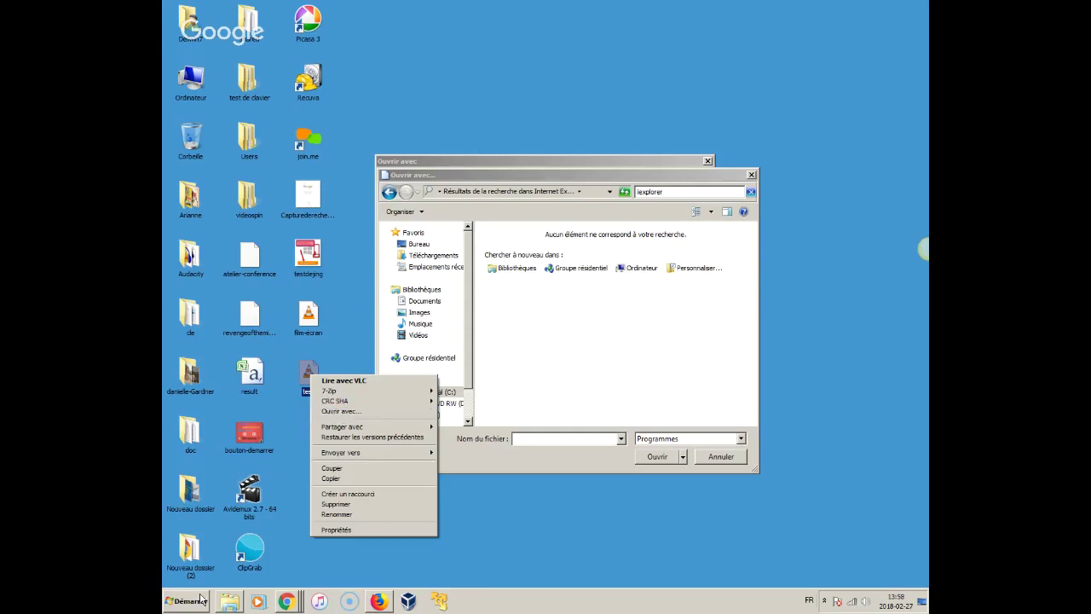
Search the Start menu for 'explor', run the IE9 installer, and dismiss its version error
click(189, 601)
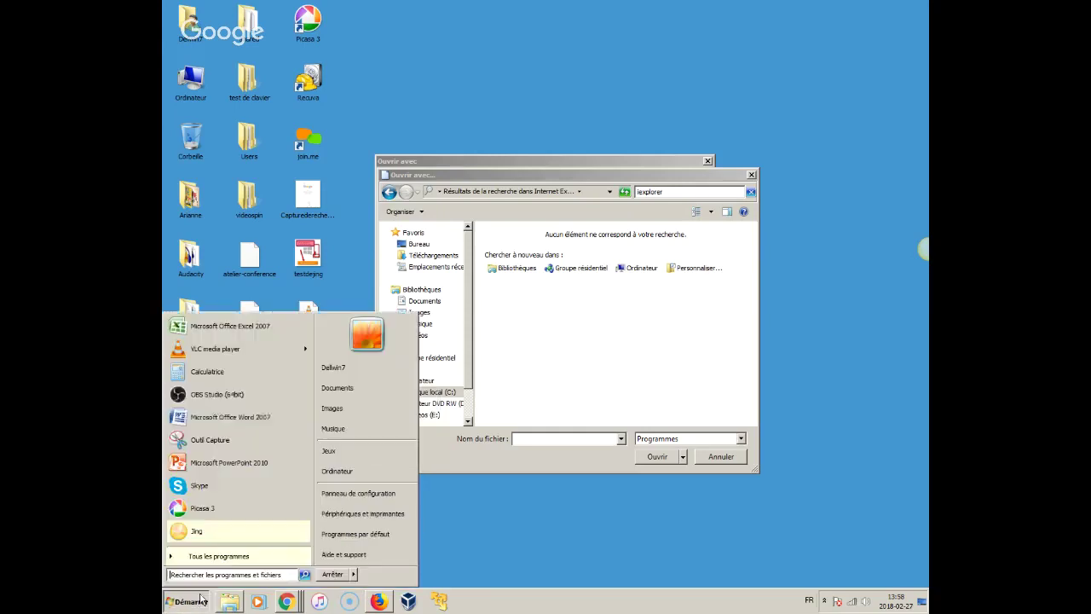
click(231, 558)
scroll(312, 406, down, 2)
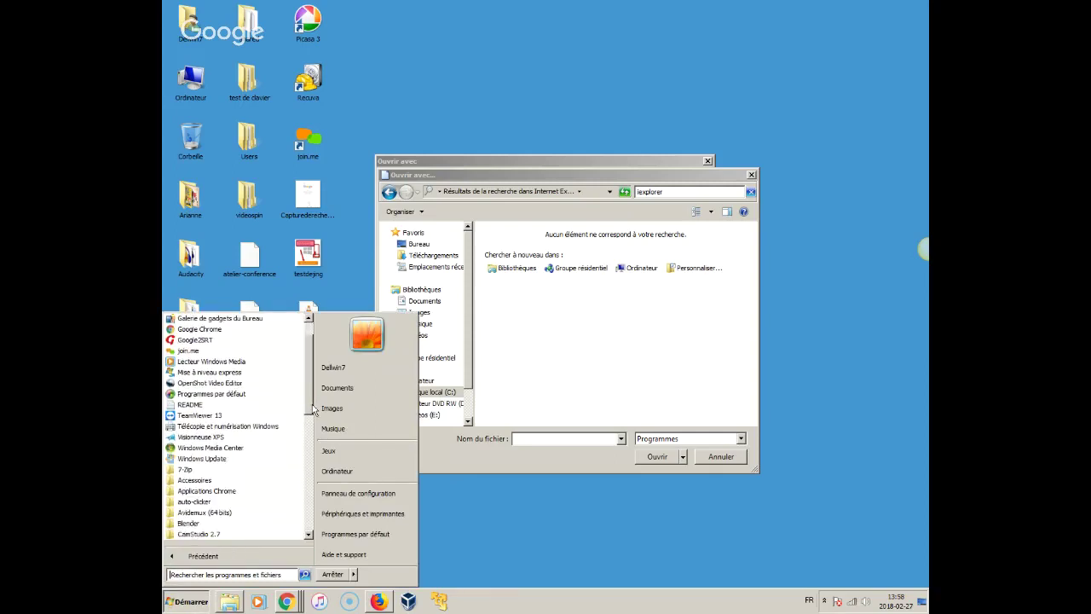
drag(312, 409, 316, 479)
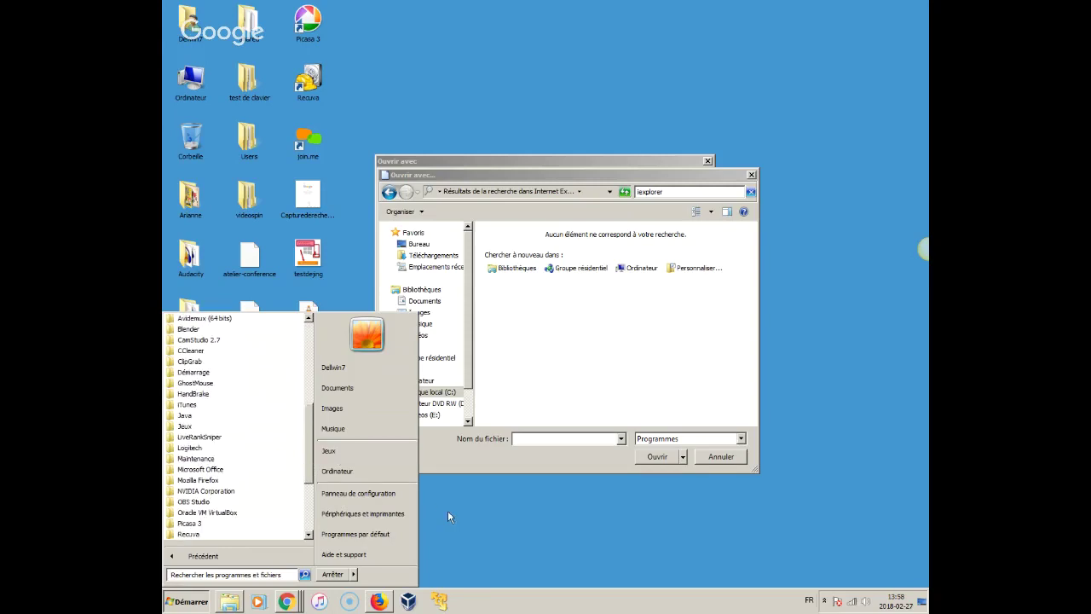
click(276, 574)
text(explor)
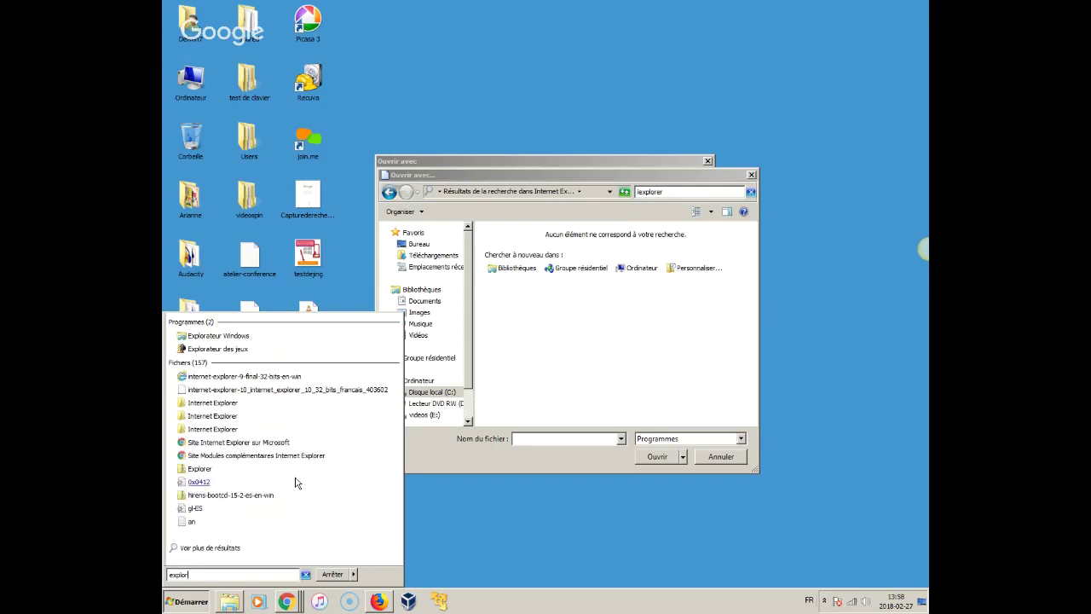
click(291, 378)
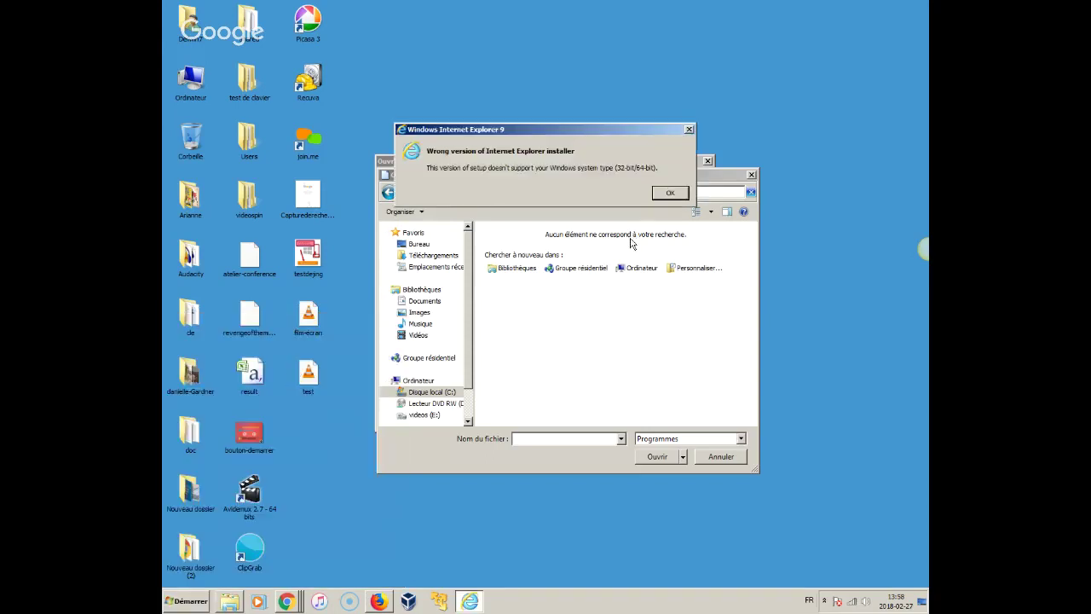
click(669, 193)
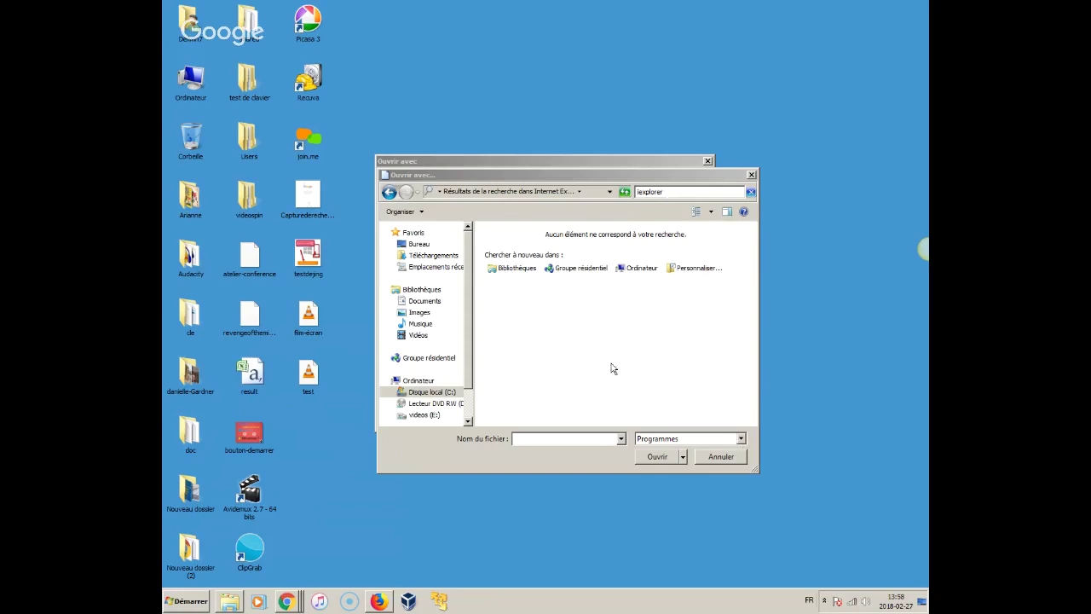
Look through the Disque local (C:) folders in the program browser, then close it
click(556, 176)
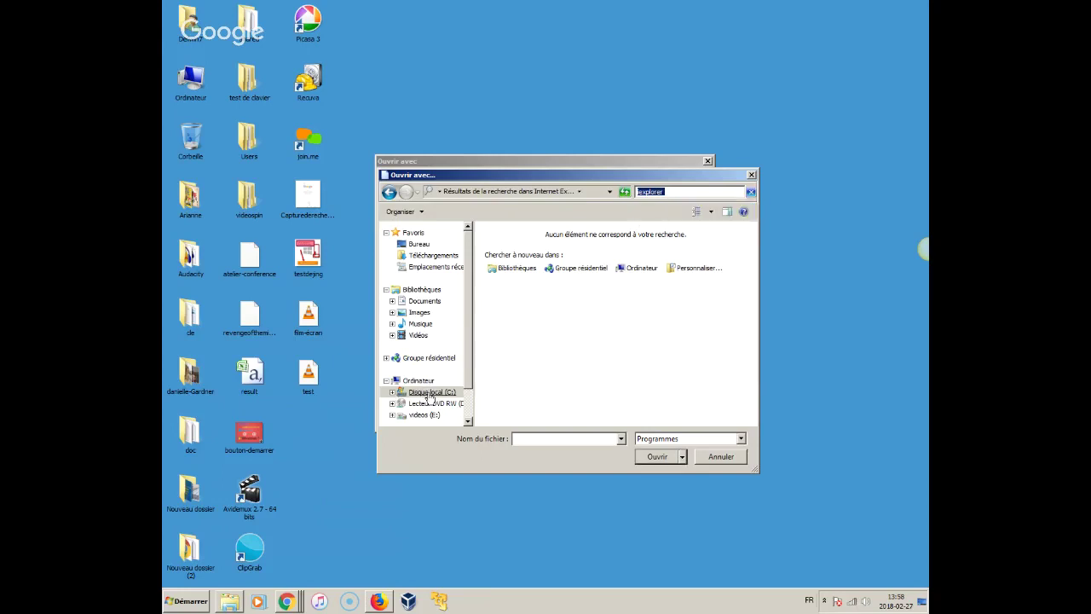
click(430, 395)
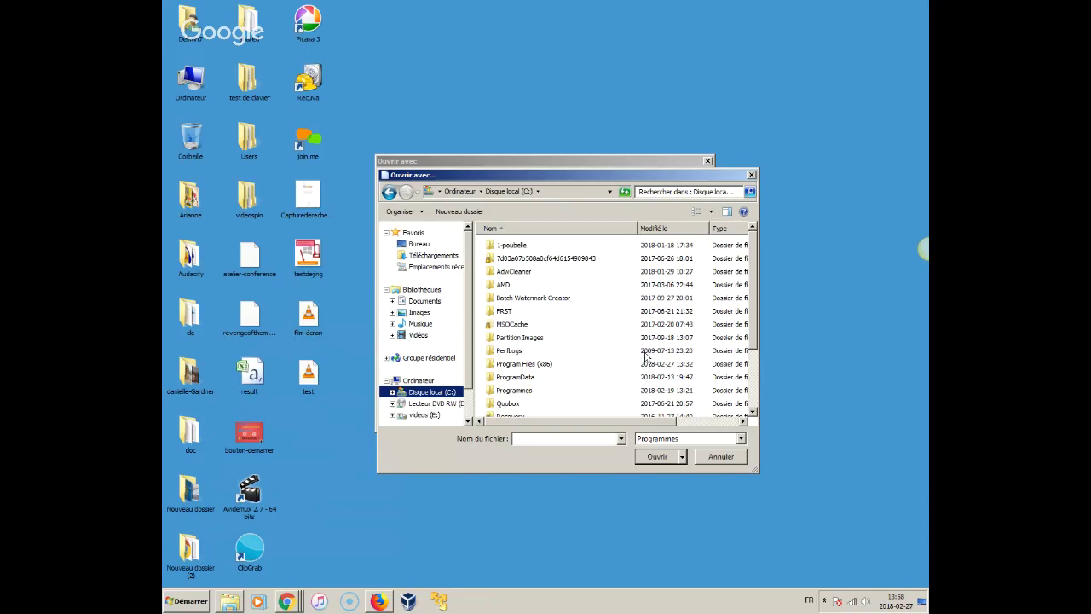
scroll(646, 356, down, 1)
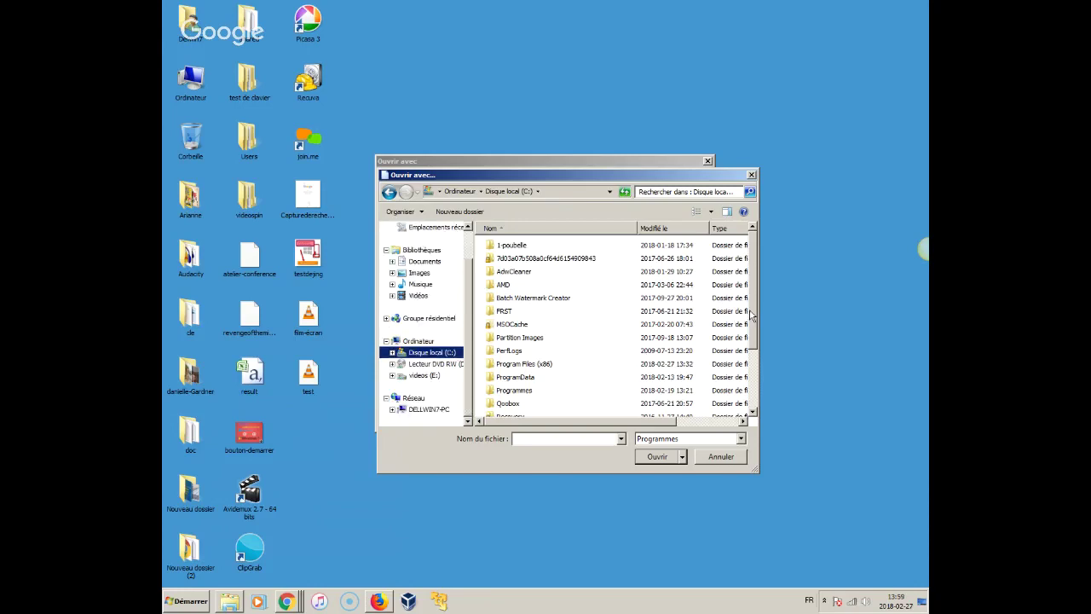
drag(752, 316, 763, 385)
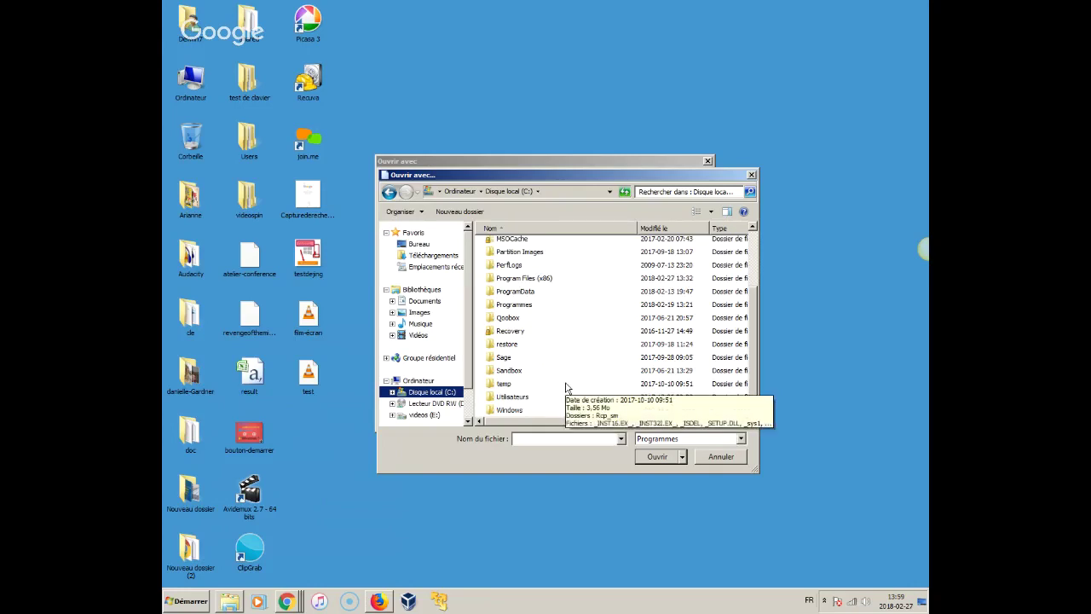
click(719, 457)
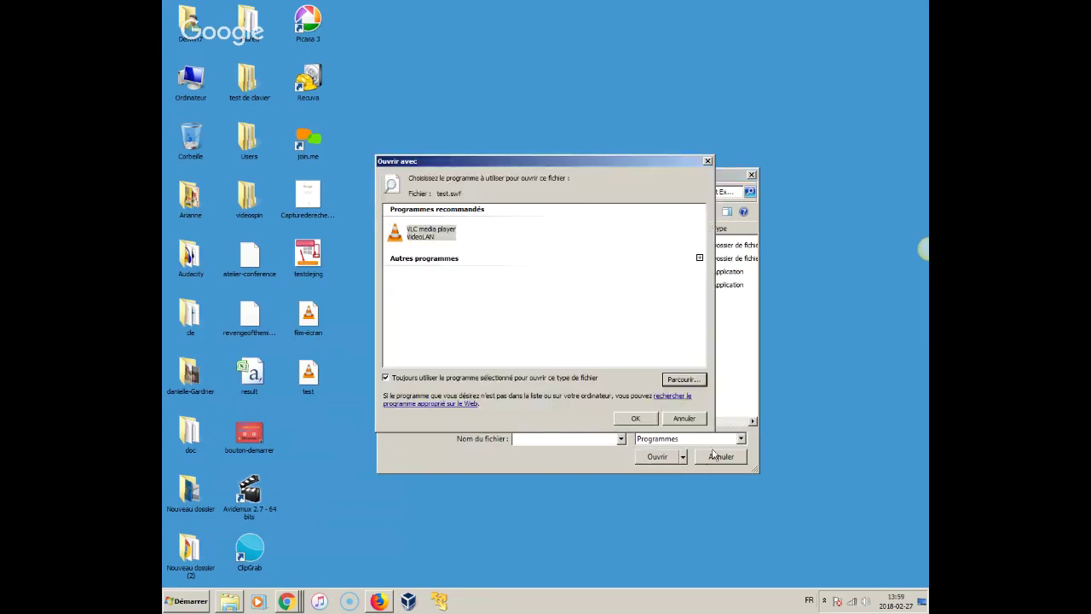
Browse Programmes once more, then close the browser and cancel the program selection
click(692, 381)
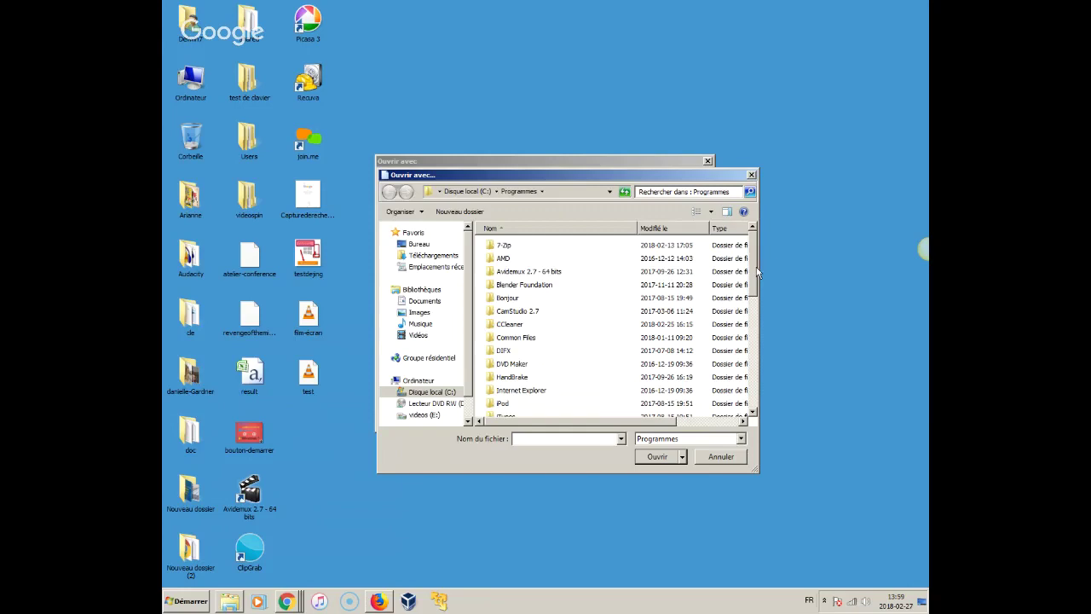
drag(757, 271, 756, 388)
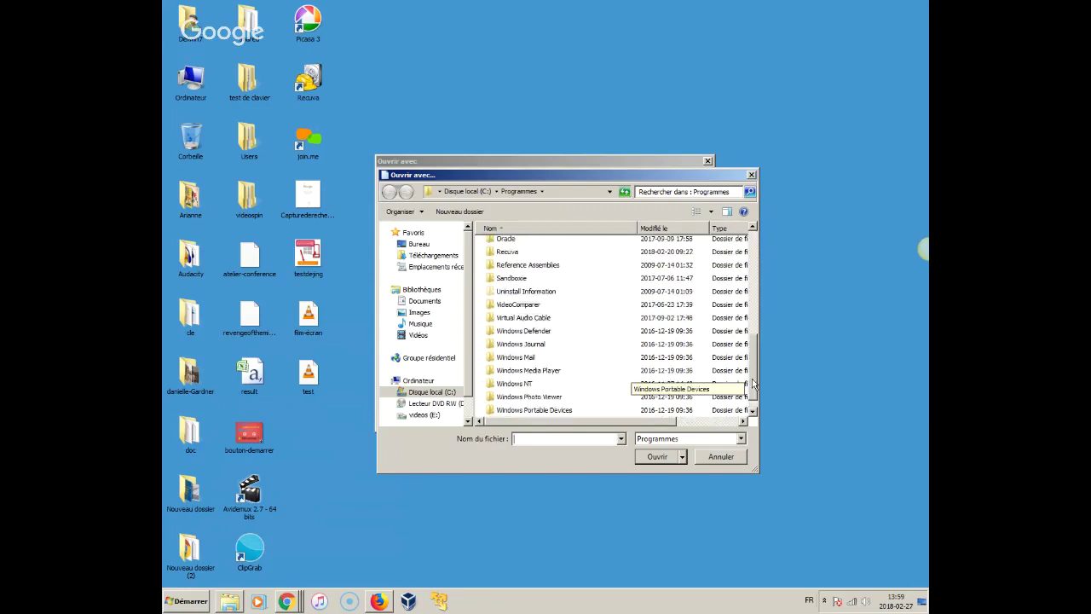
scroll(523, 348, up, 2)
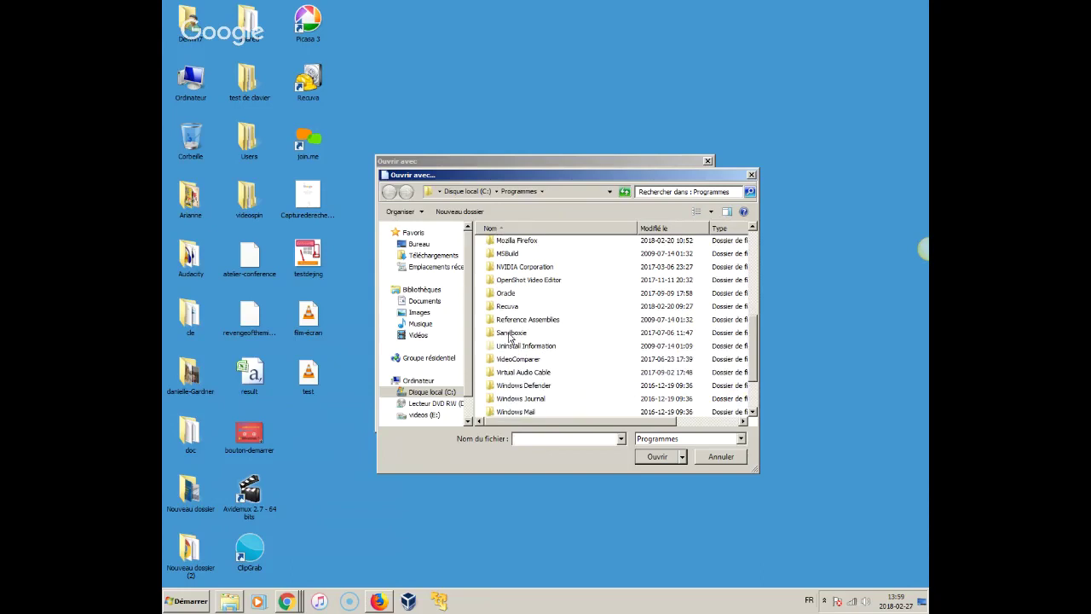
click(751, 177)
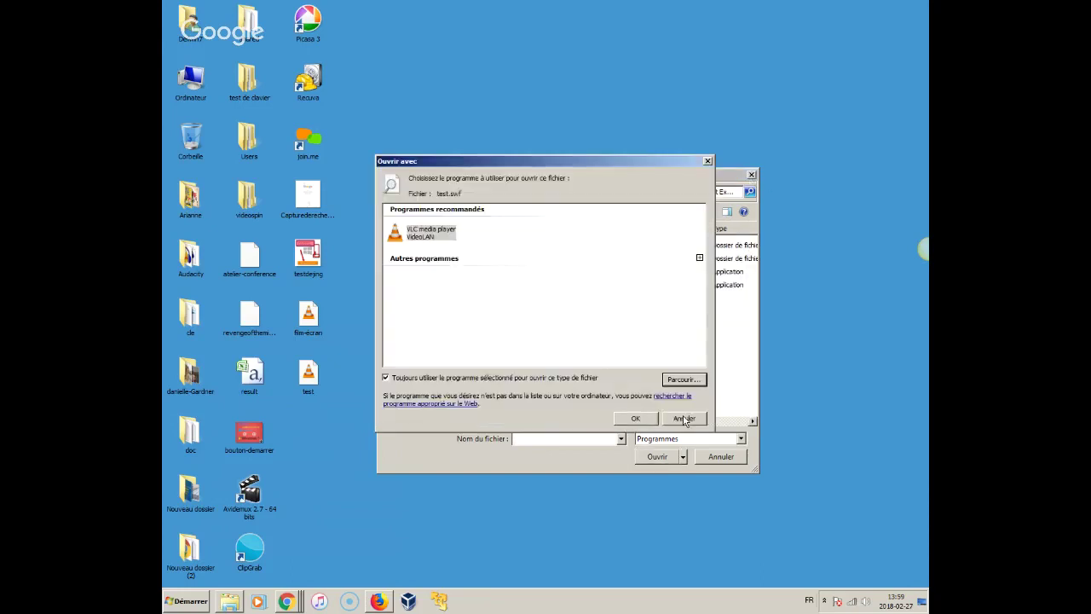
click(684, 419)
click(721, 456)
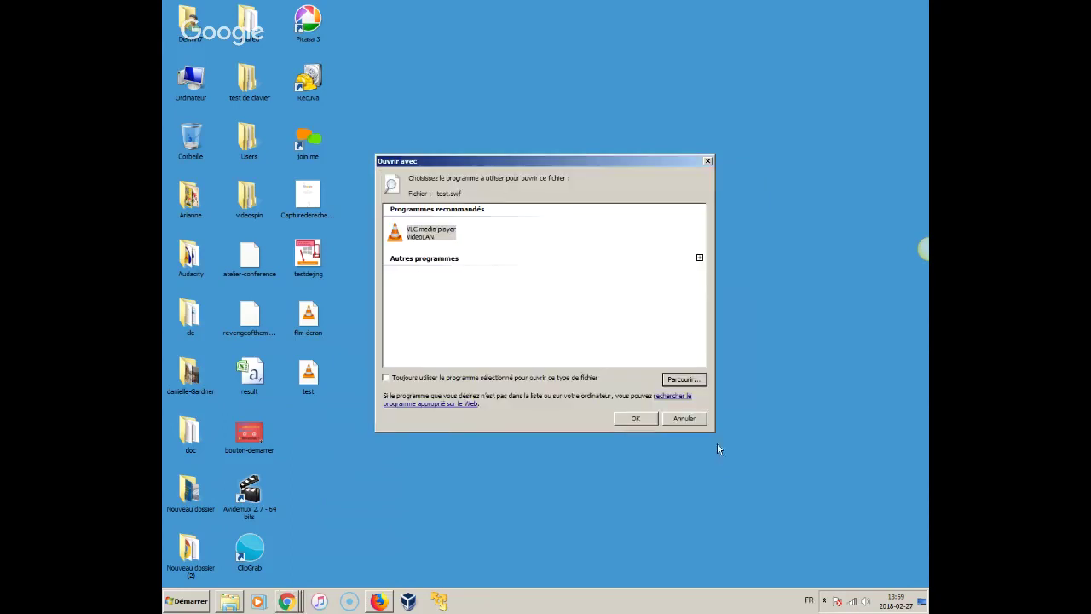
Cancel Ouvrir avec, tidy the Enregistrement #26 icon, then stop the Hangouts broadcast
click(676, 422)
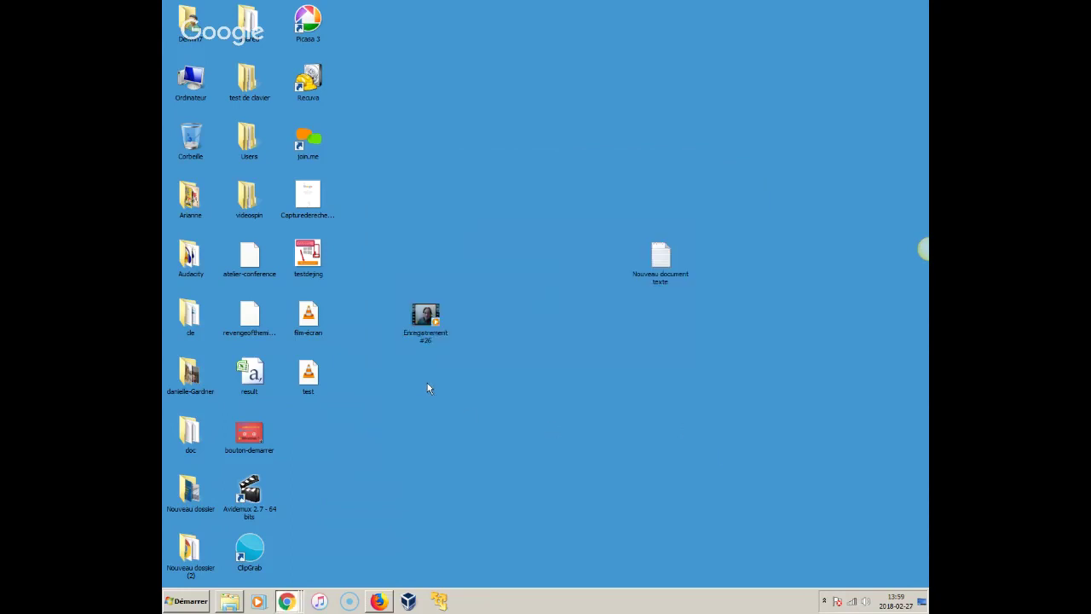
drag(295, 433, 291, 435)
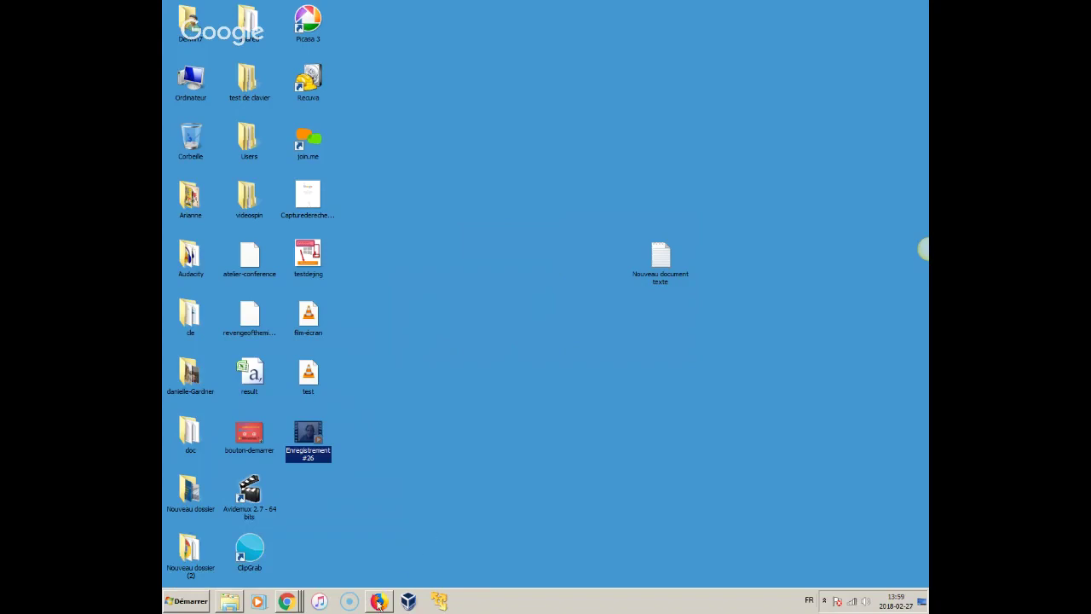
mouse_move(376, 598)
mouse_move(287, 604)
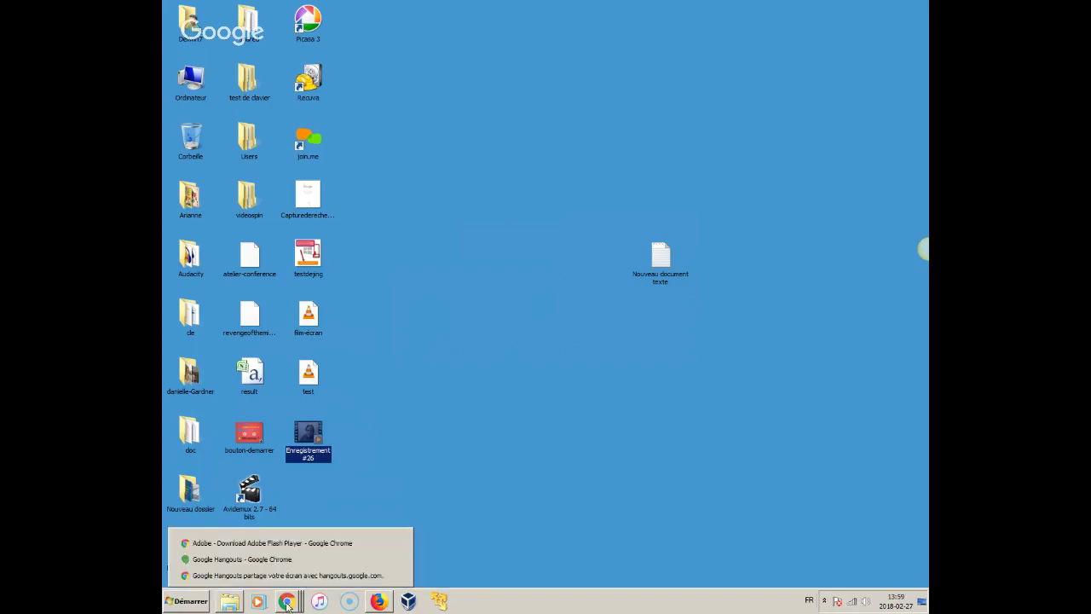
click(290, 559)
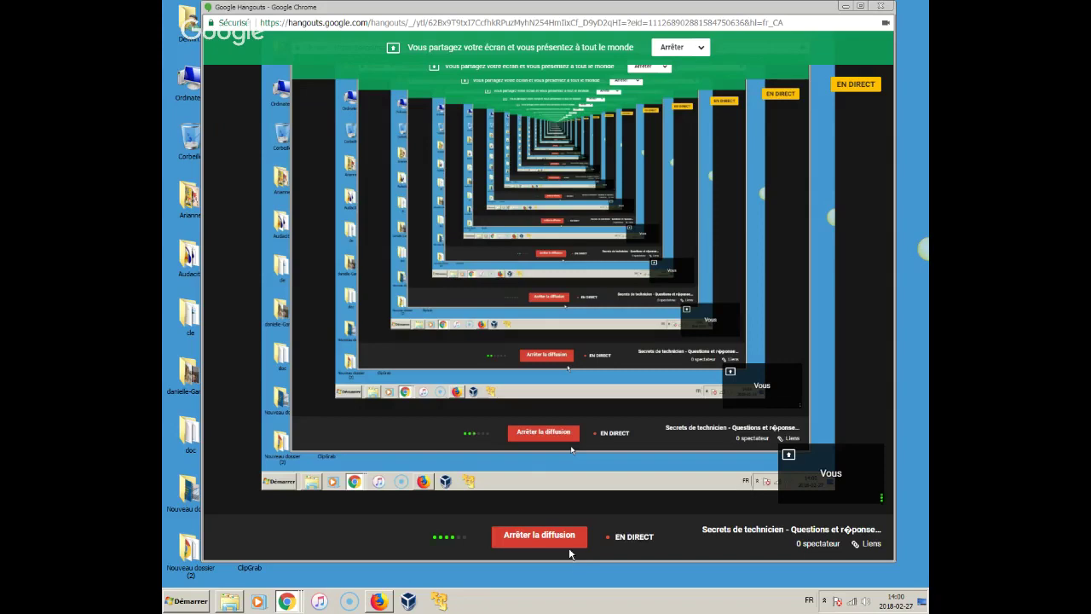
click(540, 537)
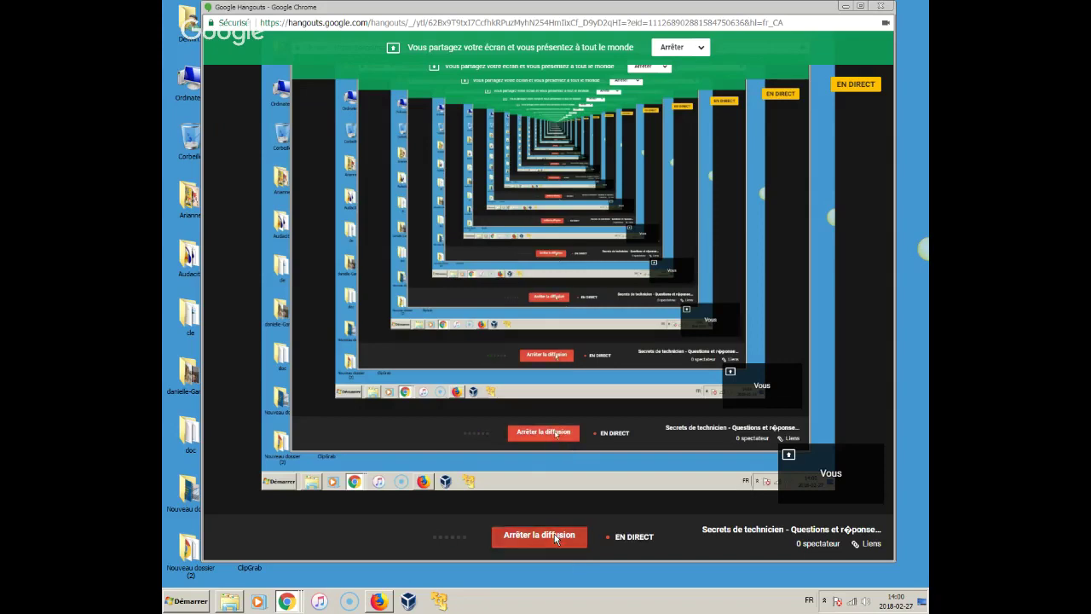